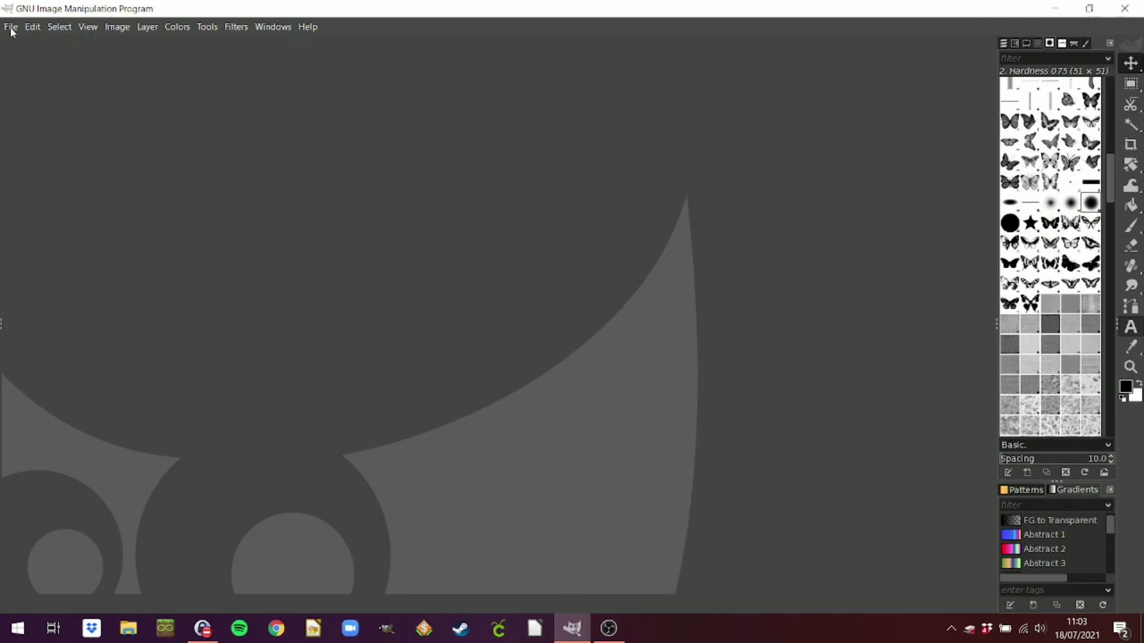
left_click(12, 28)
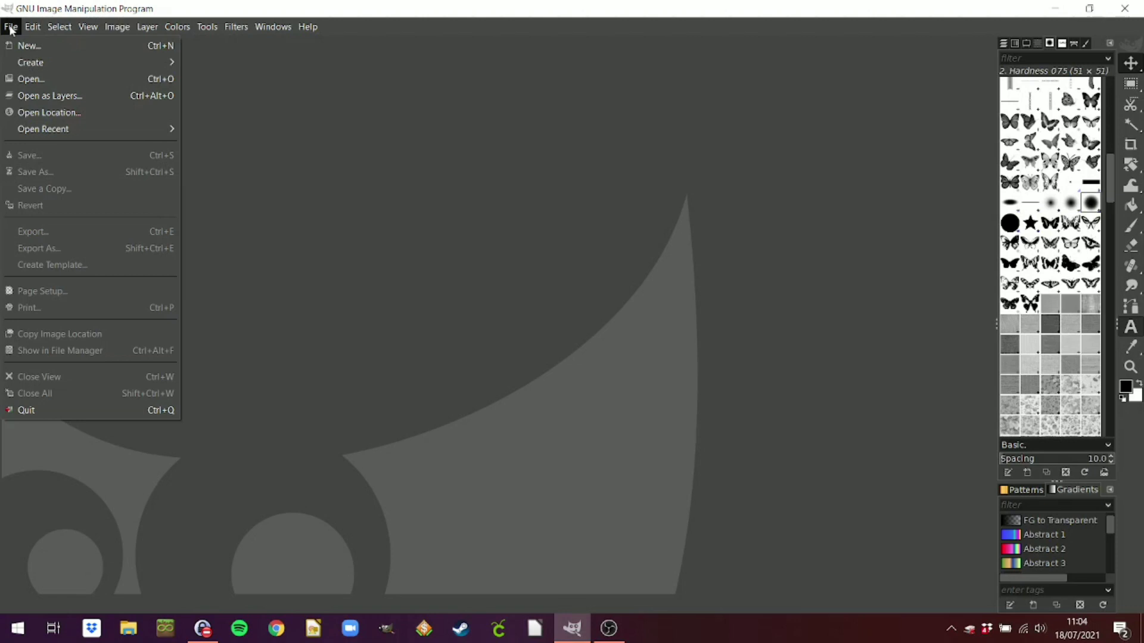
mouse_move(59, 27)
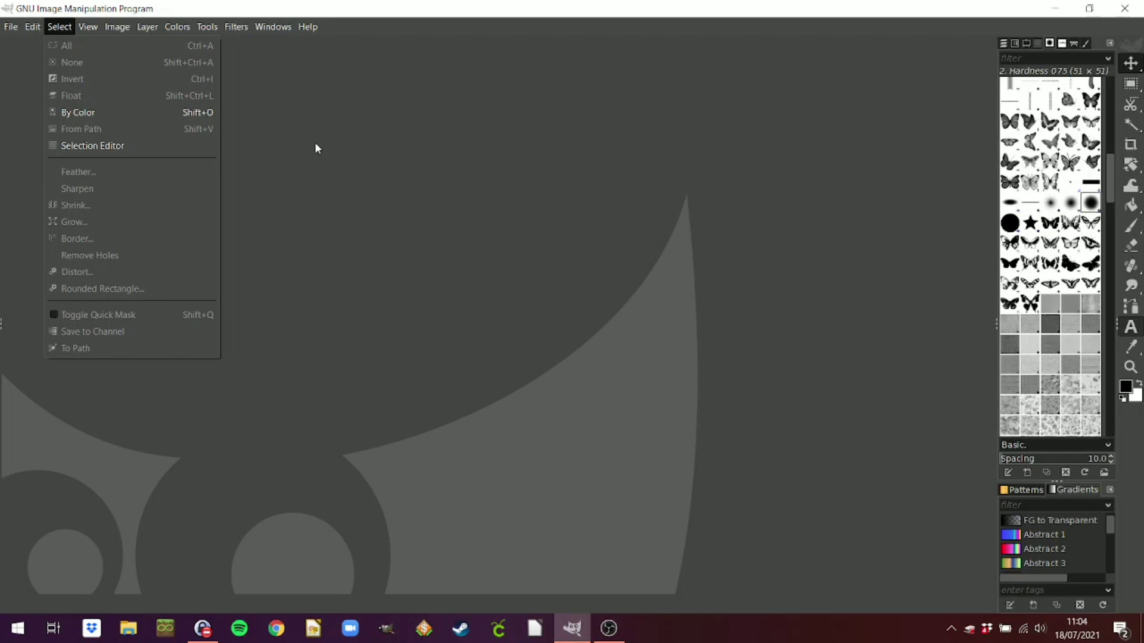
left_click(11, 27)
key("alt+s")
key("alt+r")
left_click(11, 26)
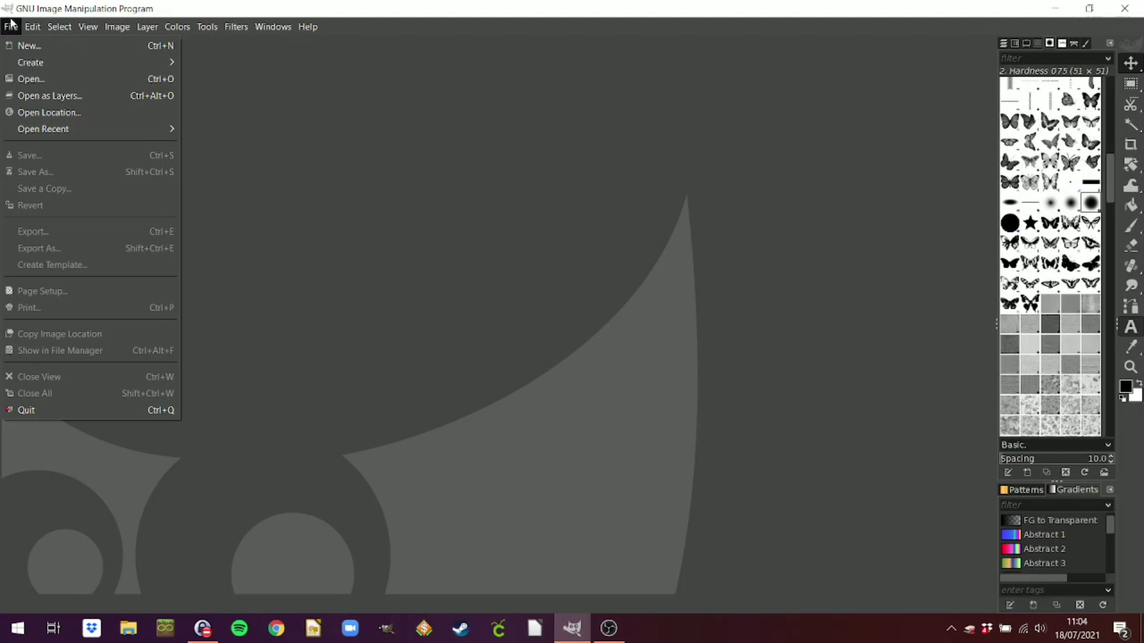
key("alt+v")
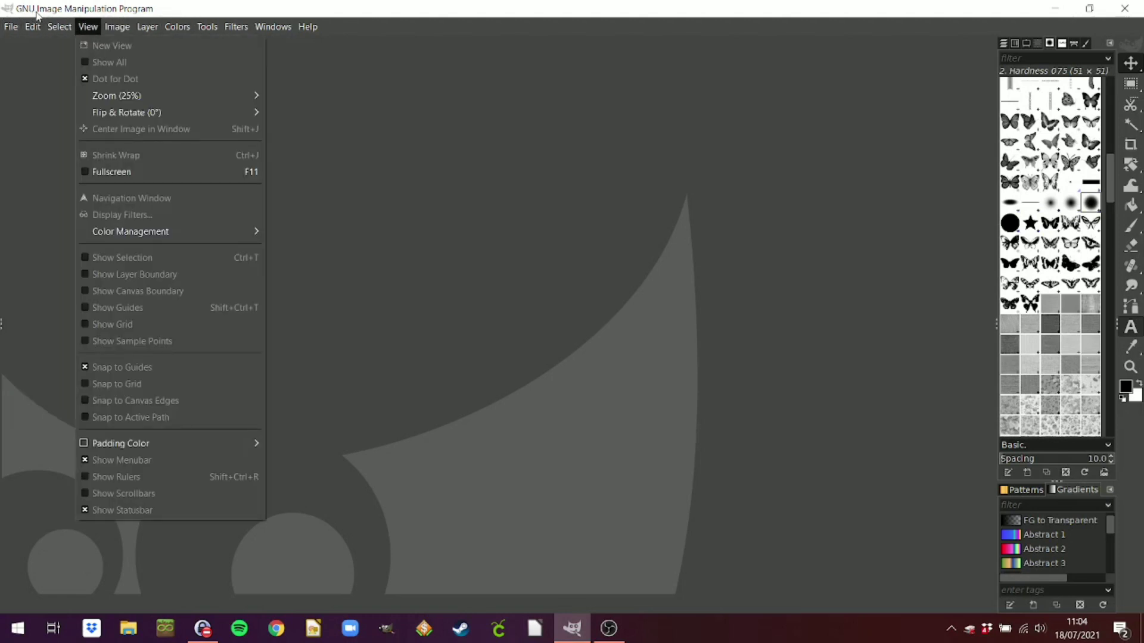
key("alt+i")
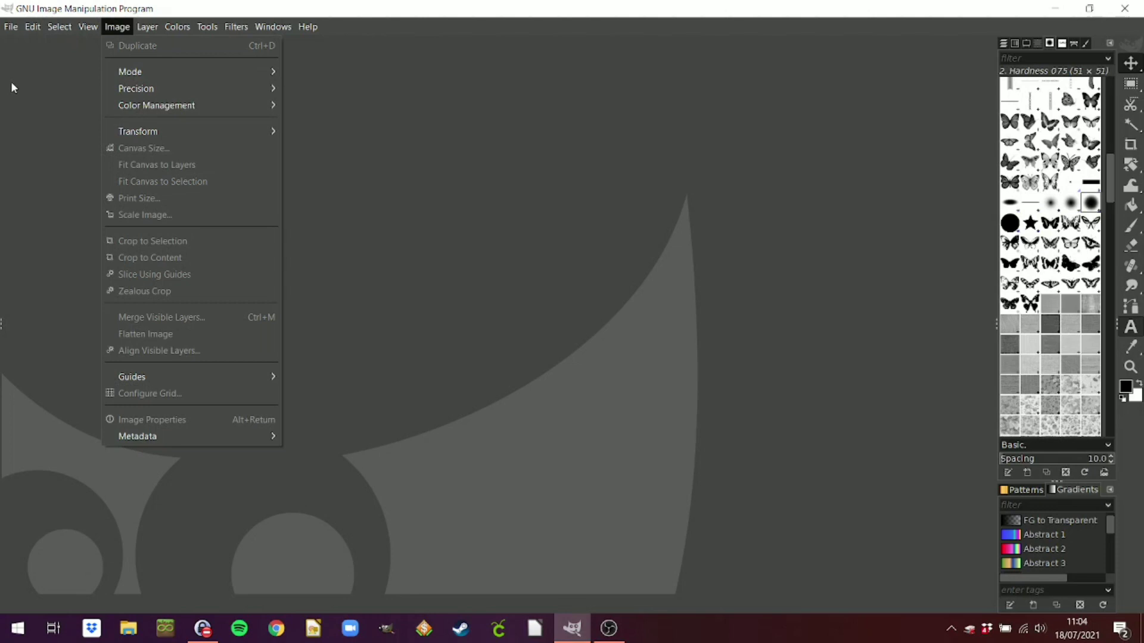
Create a new image from the A5 (300 ppi) template, keeping the default advanced options.
mouse_move(13, 28)
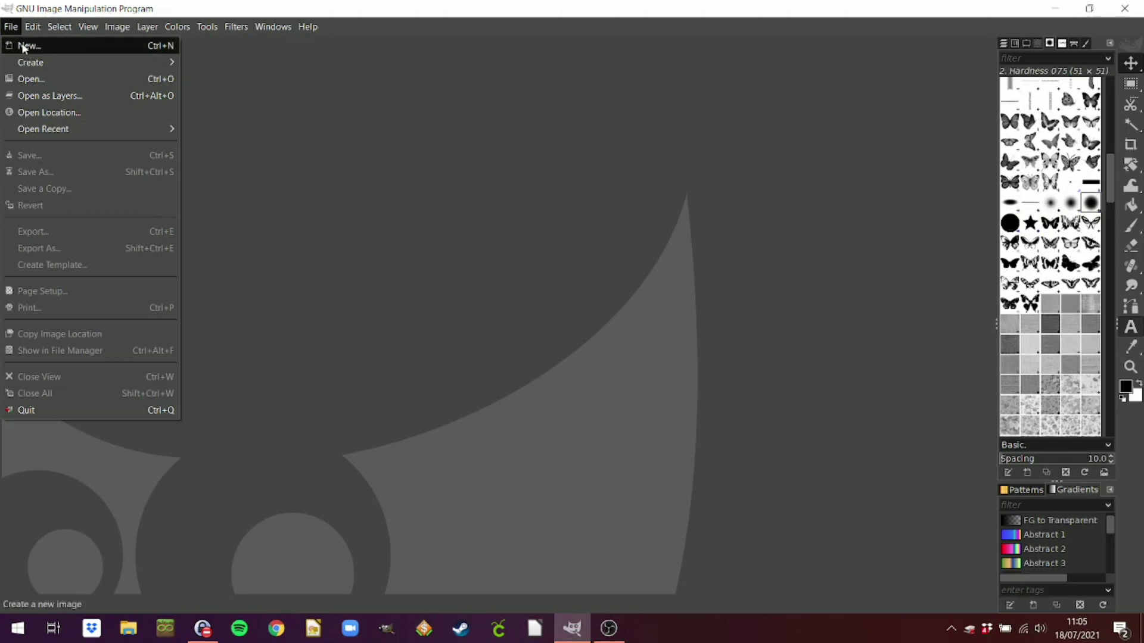
left_click(23, 47)
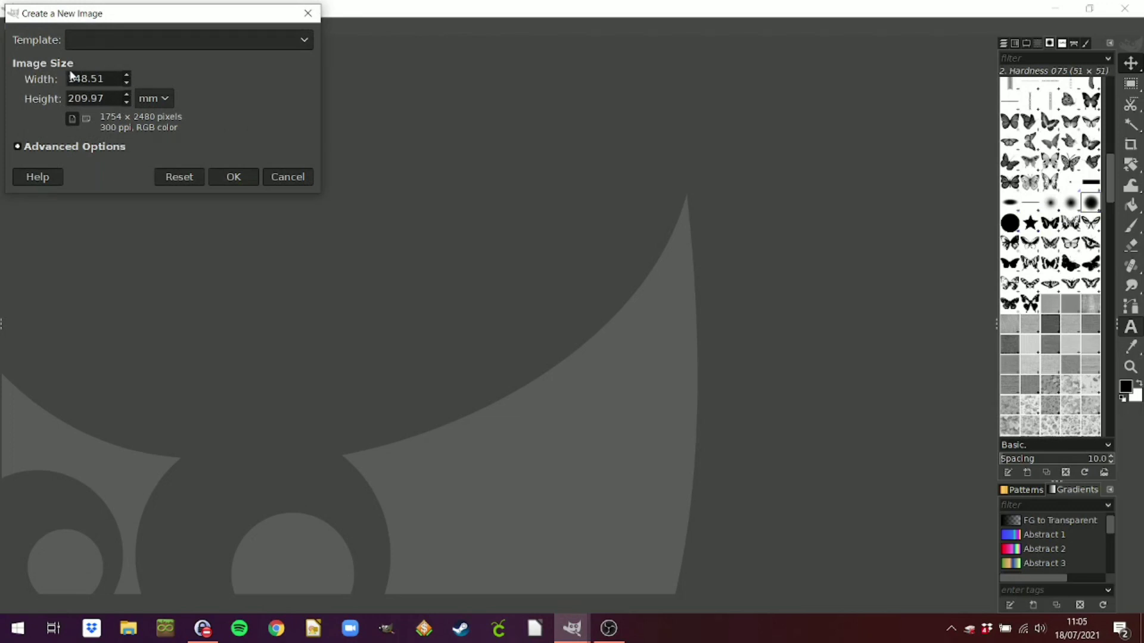
left_click(305, 41)
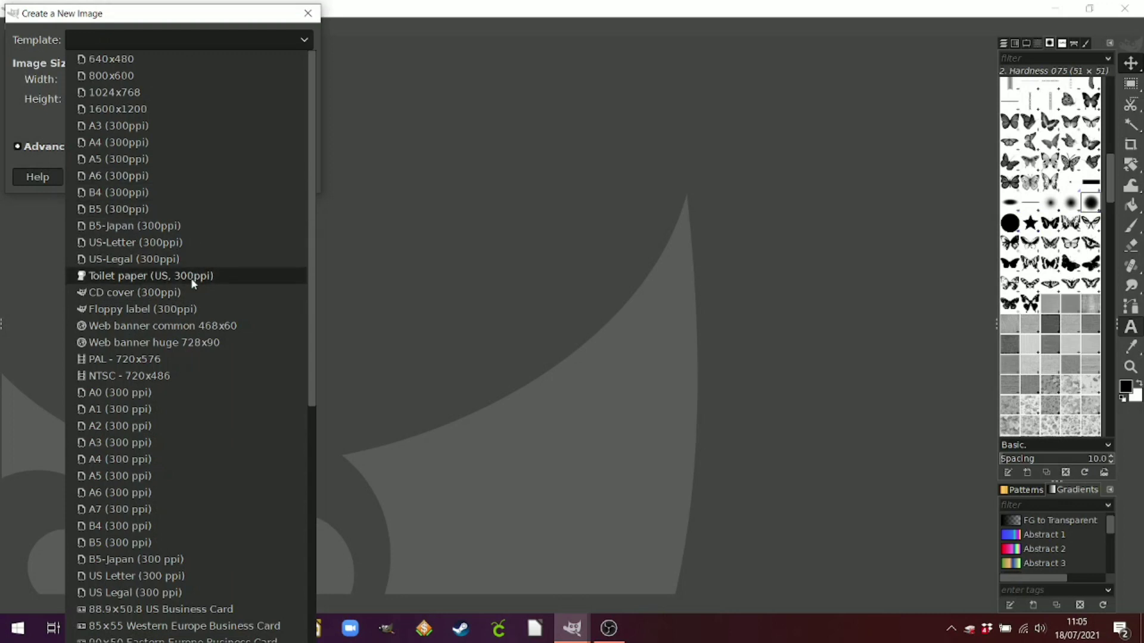
scroll(167, 413, "down", 5)
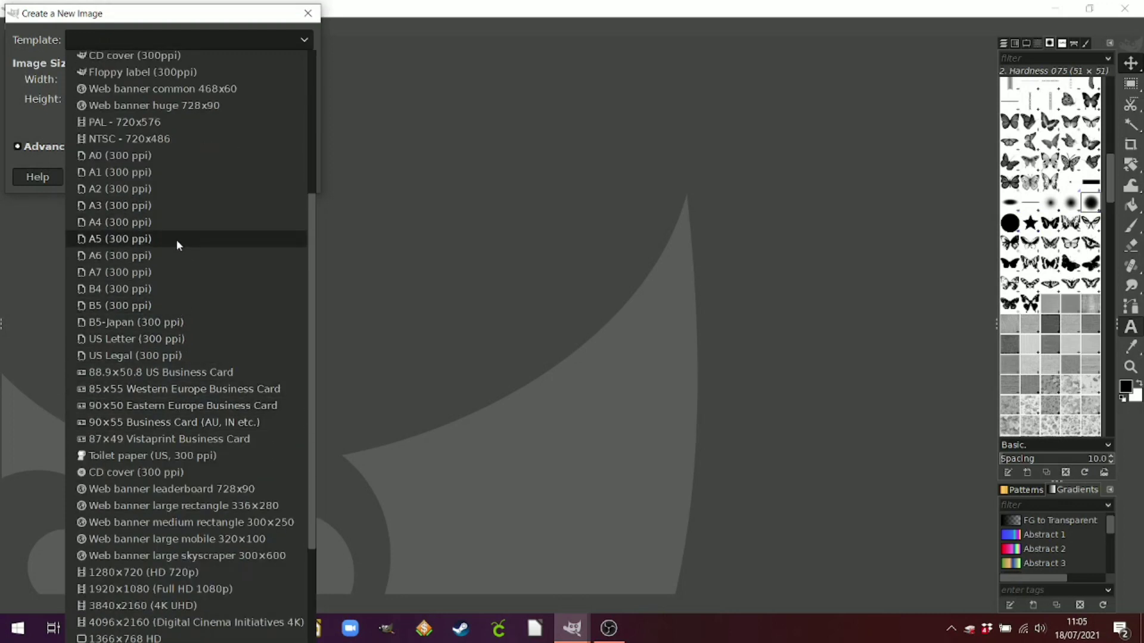
left_click(176, 239)
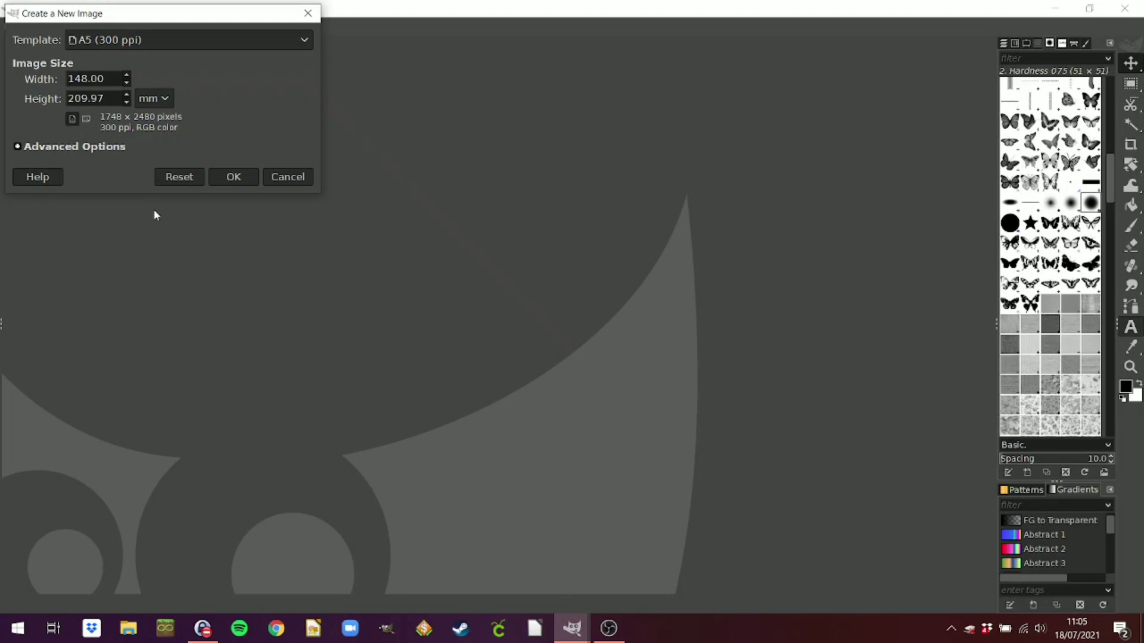
left_click(33, 151)
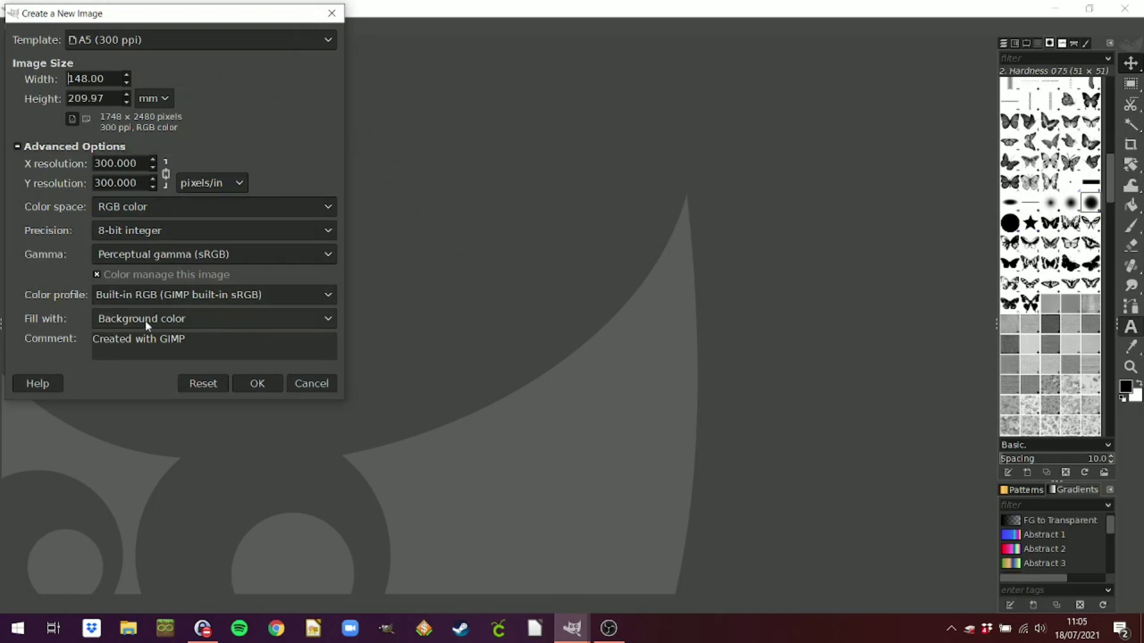
left_click(18, 147)
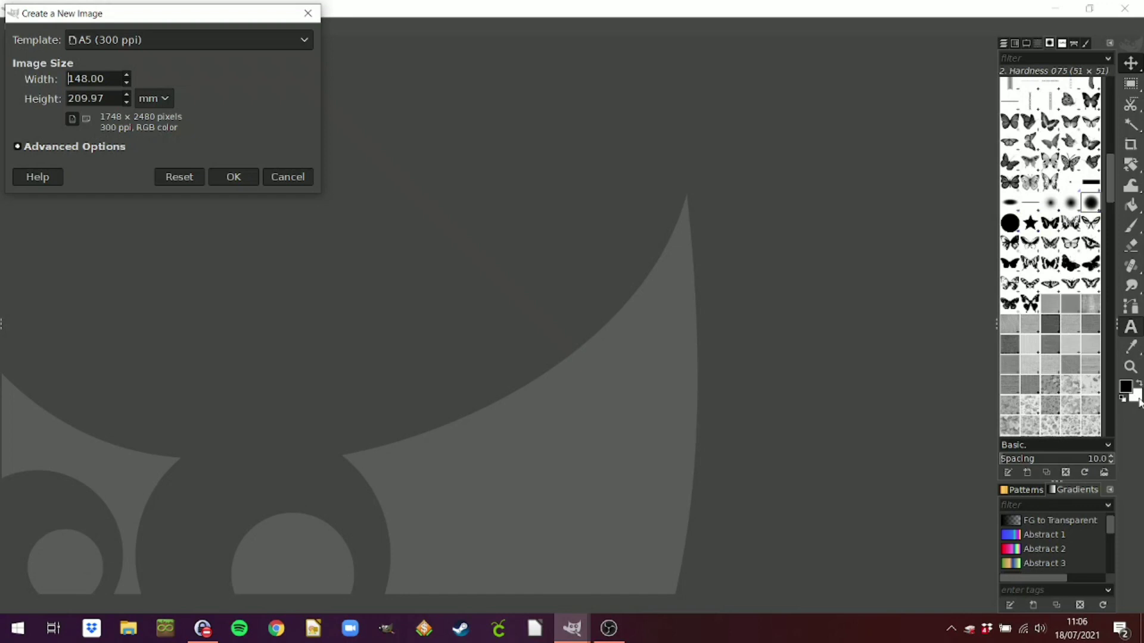
left_click(237, 177)
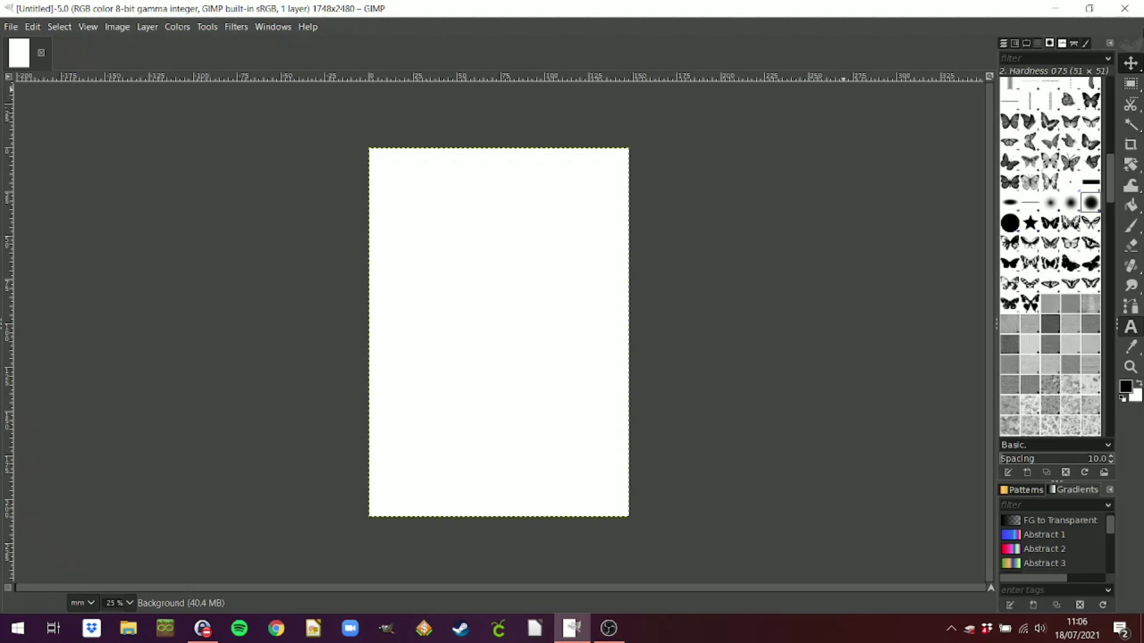
Look through the docked dialogs, including layers, channels, brushes and the brush editor, ending on the layers list.
left_click(1004, 44)
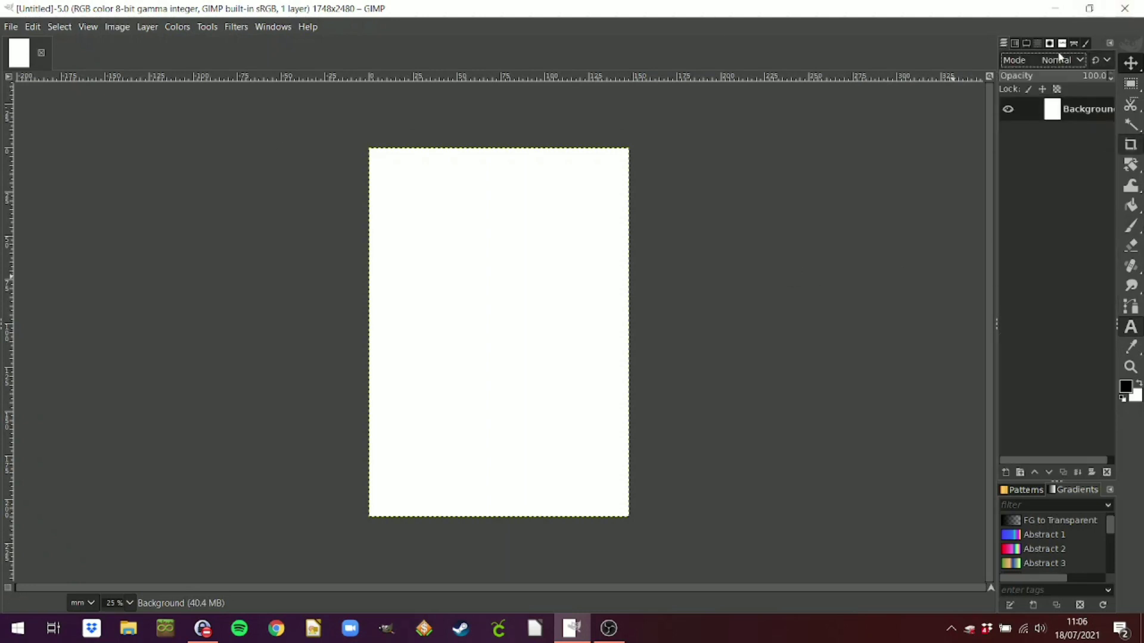
left_click(1016, 44)
left_click(1026, 44)
left_click(1038, 44)
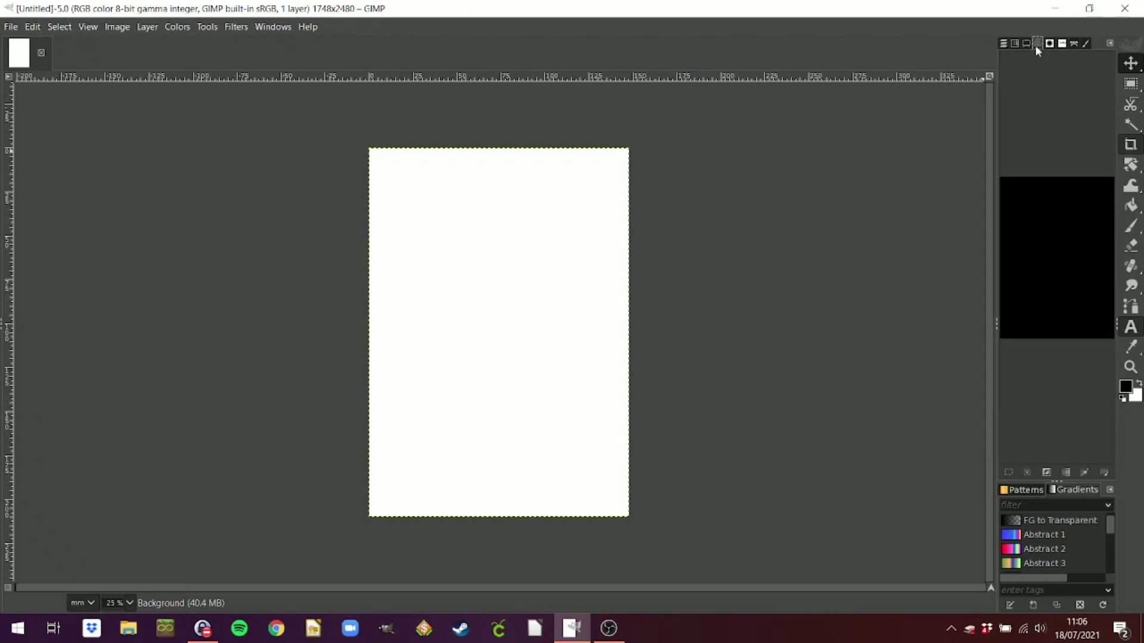
left_click(1050, 45)
left_click(1061, 45)
left_click(1081, 46)
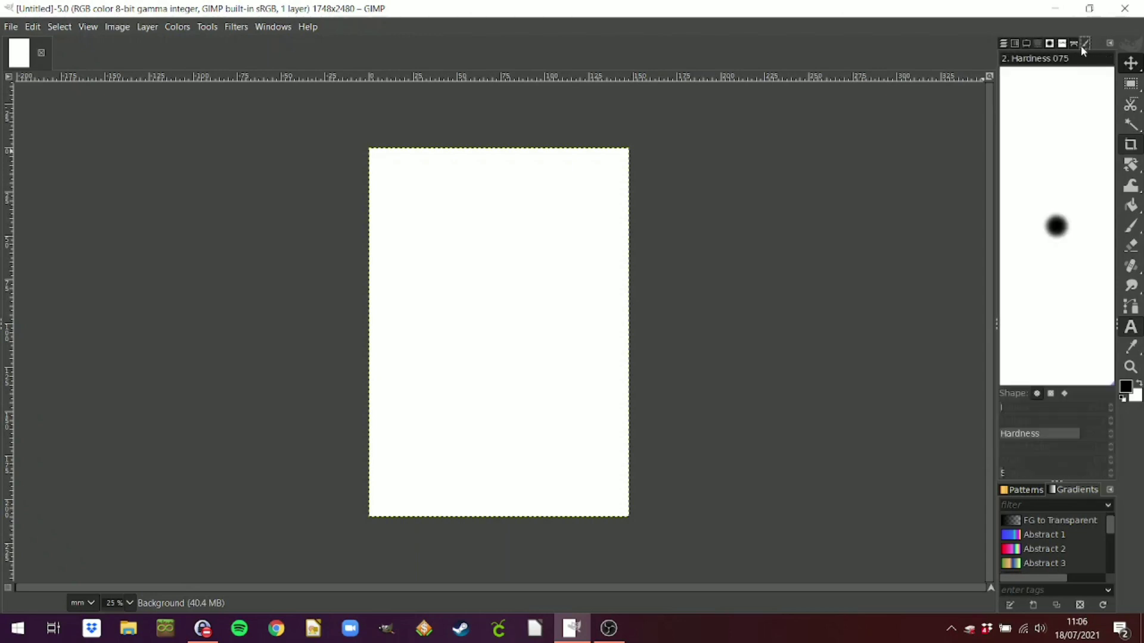
left_click(1073, 44)
left_click(1004, 44)
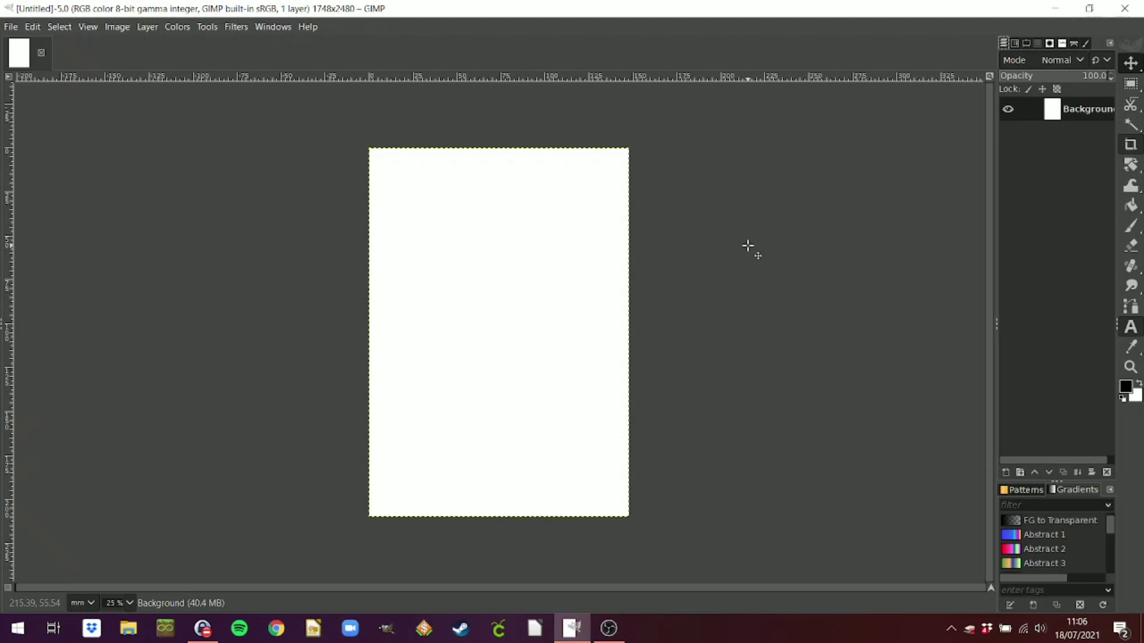
Add a transparent layer named "background" above the original white Background layer.
right_click(1075, 112)
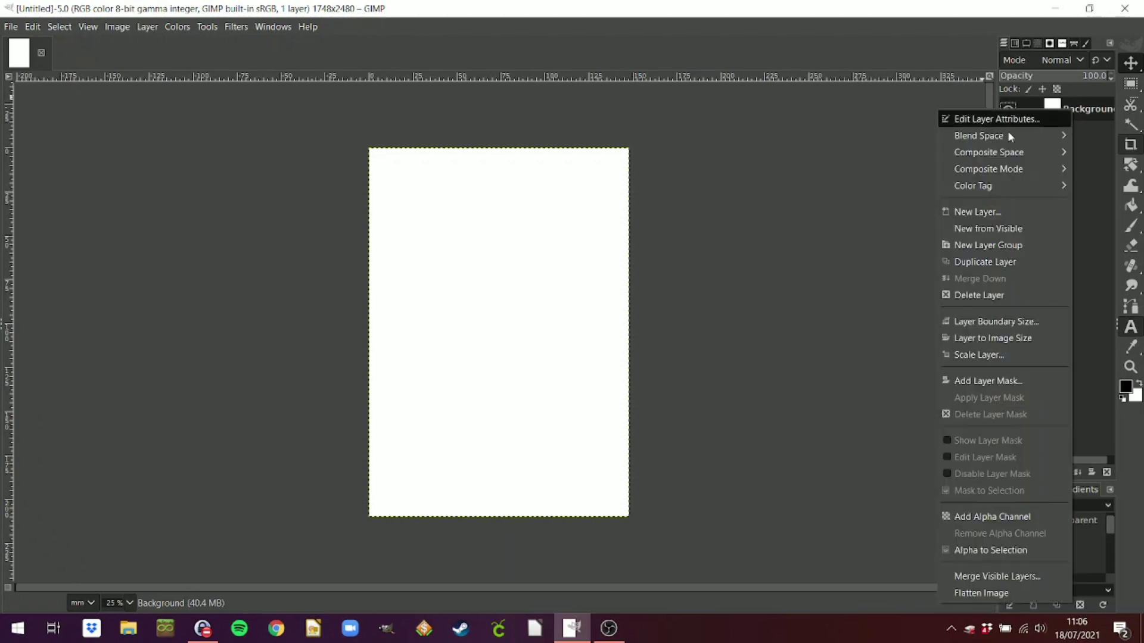
left_click(1002, 219)
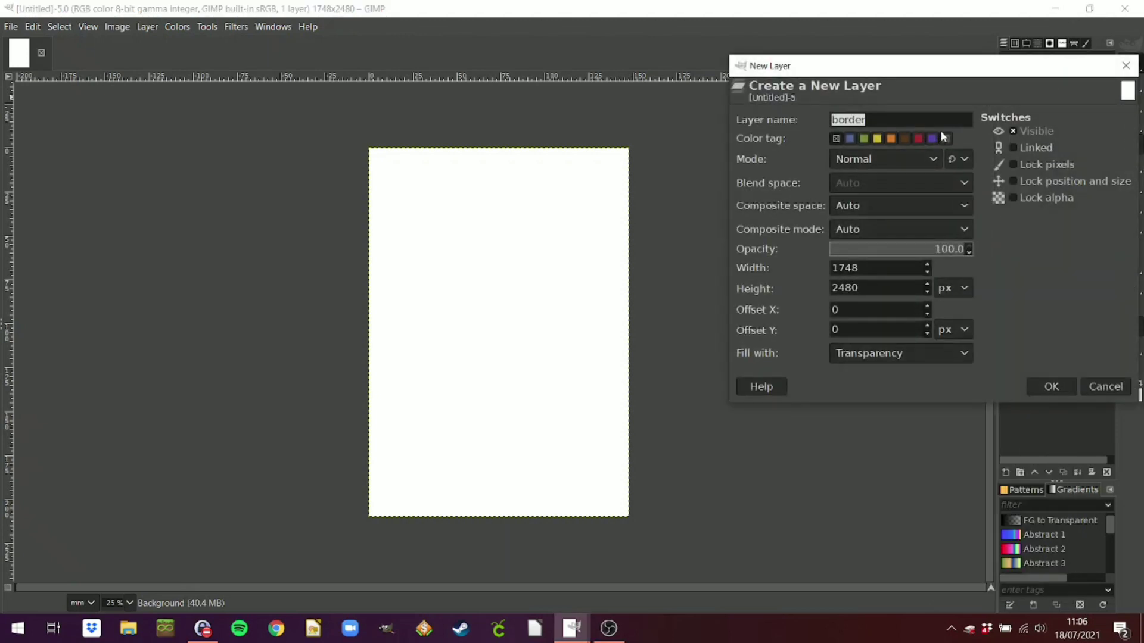
type("background")
left_click(1037, 387)
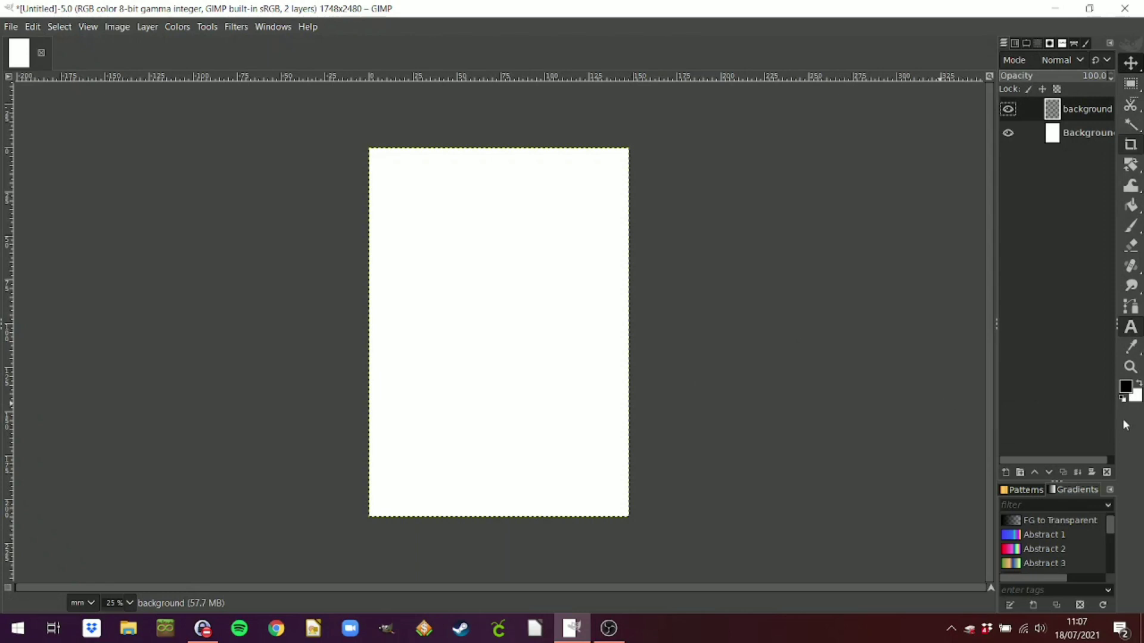
Bucket-fill the new background layer with the cream colour f2daa1 and check it by toggling the layer's visibility.
left_click(1126, 388)
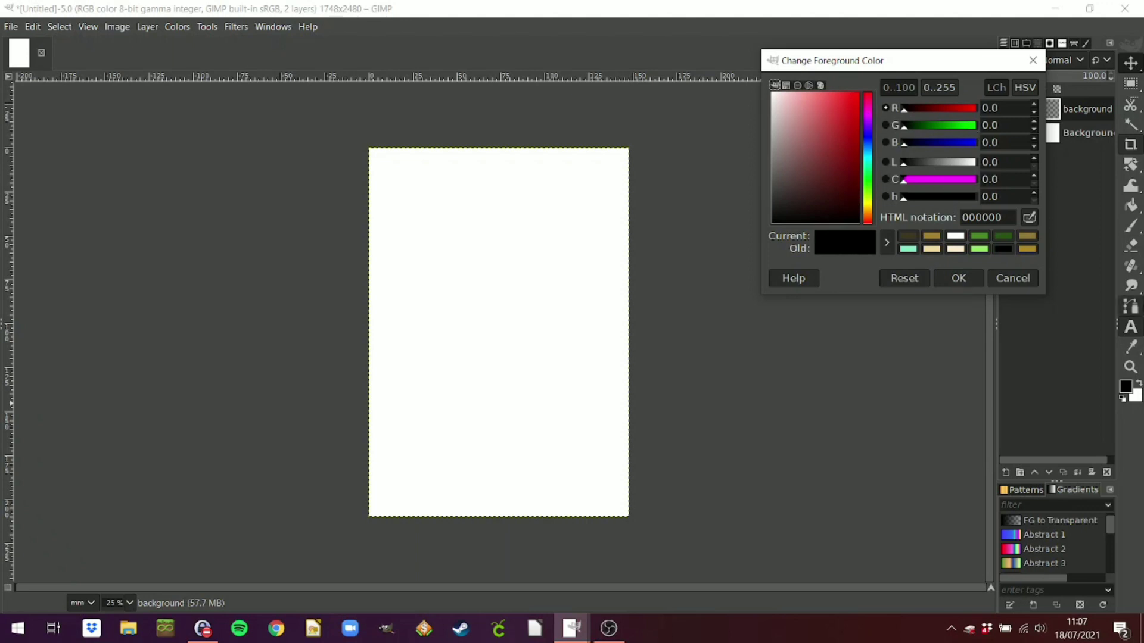
left_click(933, 249)
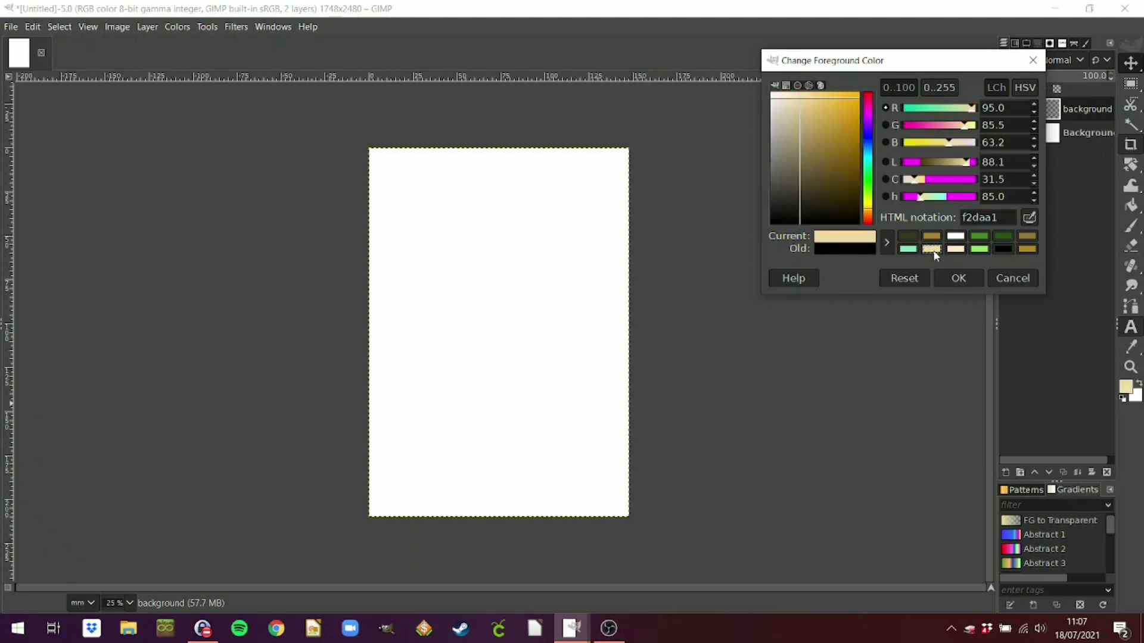
left_click(958, 278)
mouse_move(1134, 205)
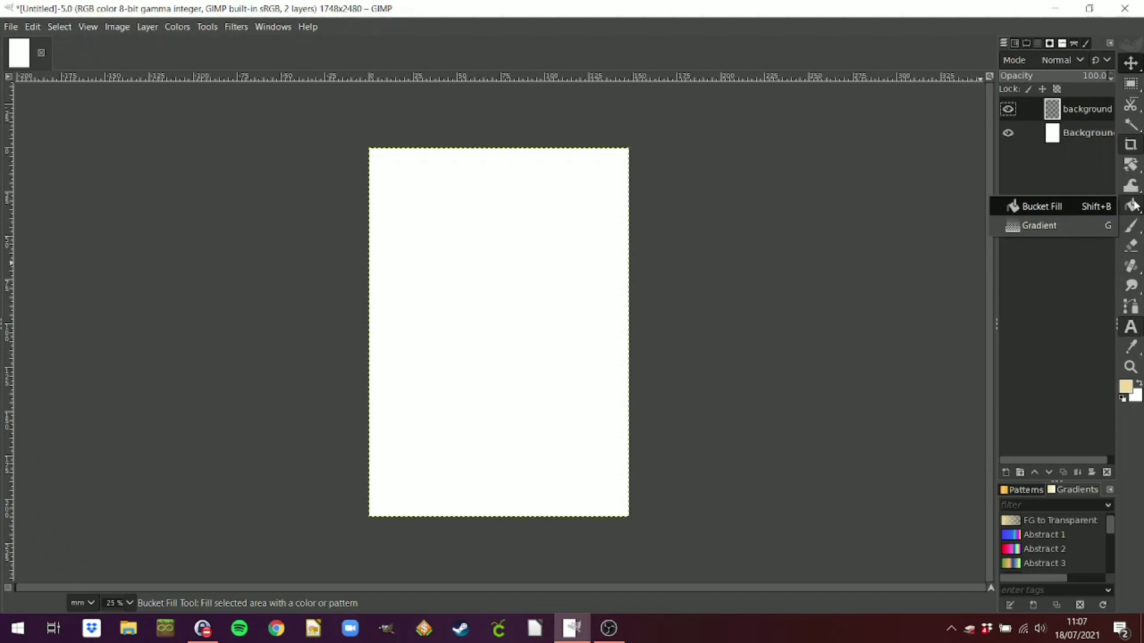
left_click(1132, 204)
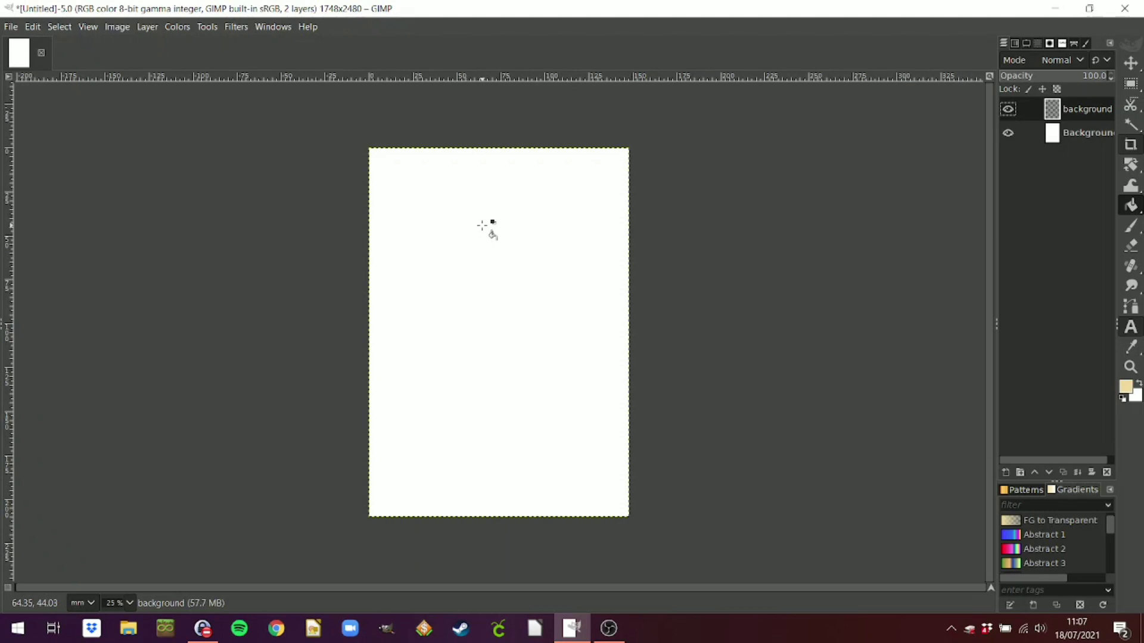
left_click(483, 225)
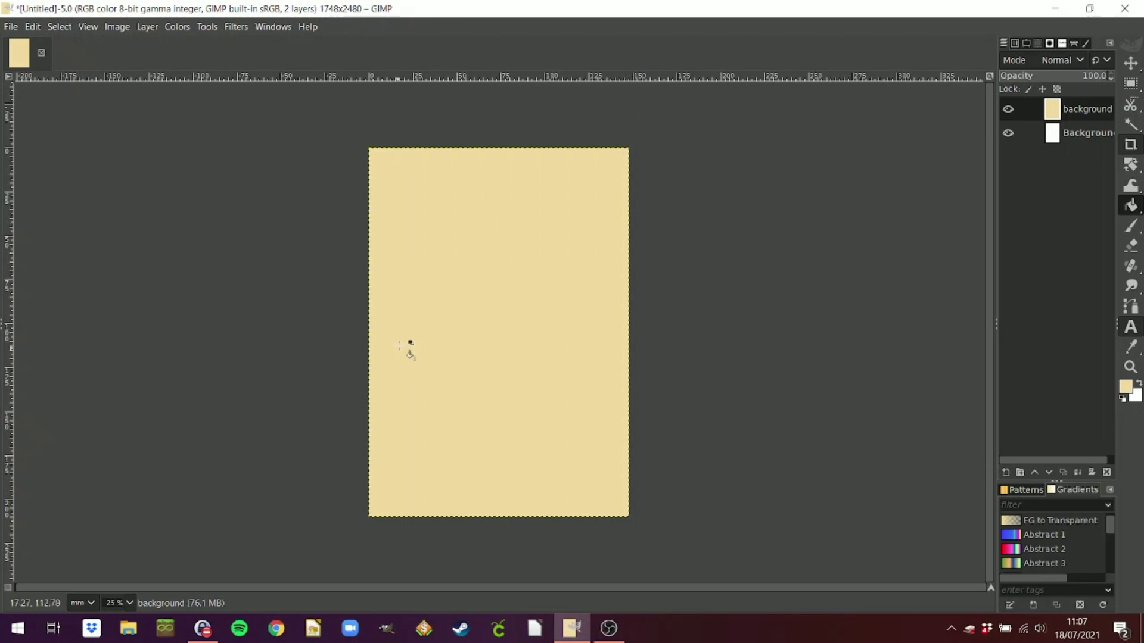
mouse_move(1132, 125)
left_click(1007, 110)
left_click(1007, 110)
left_click(1007, 109)
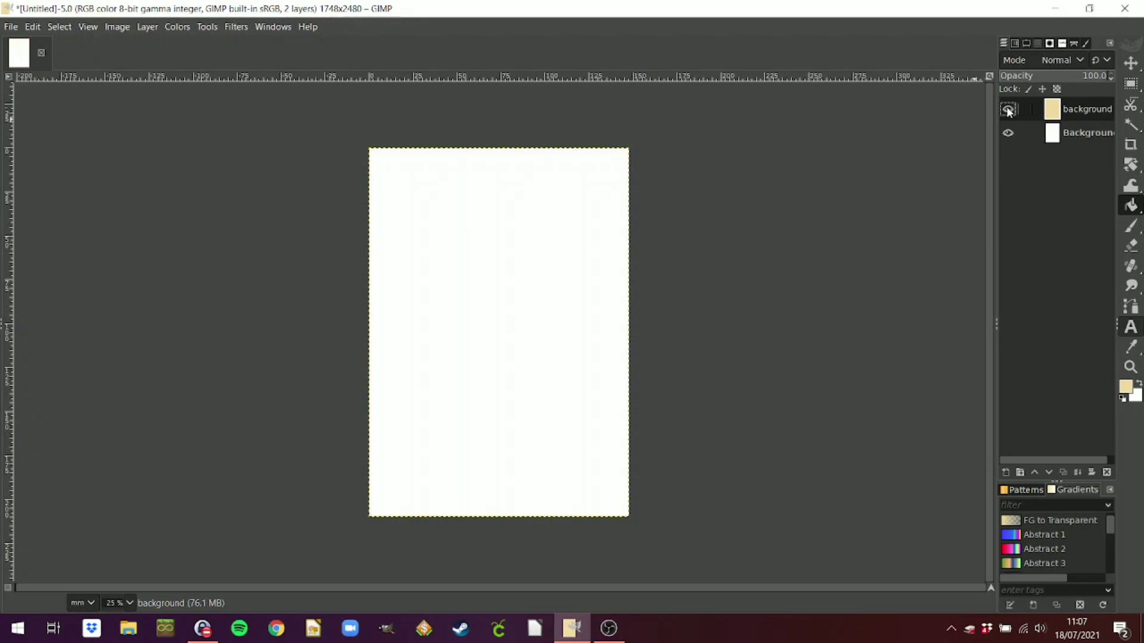
left_click(1007, 109)
Rename the original white Background layer as "white".
left_click(1080, 134)
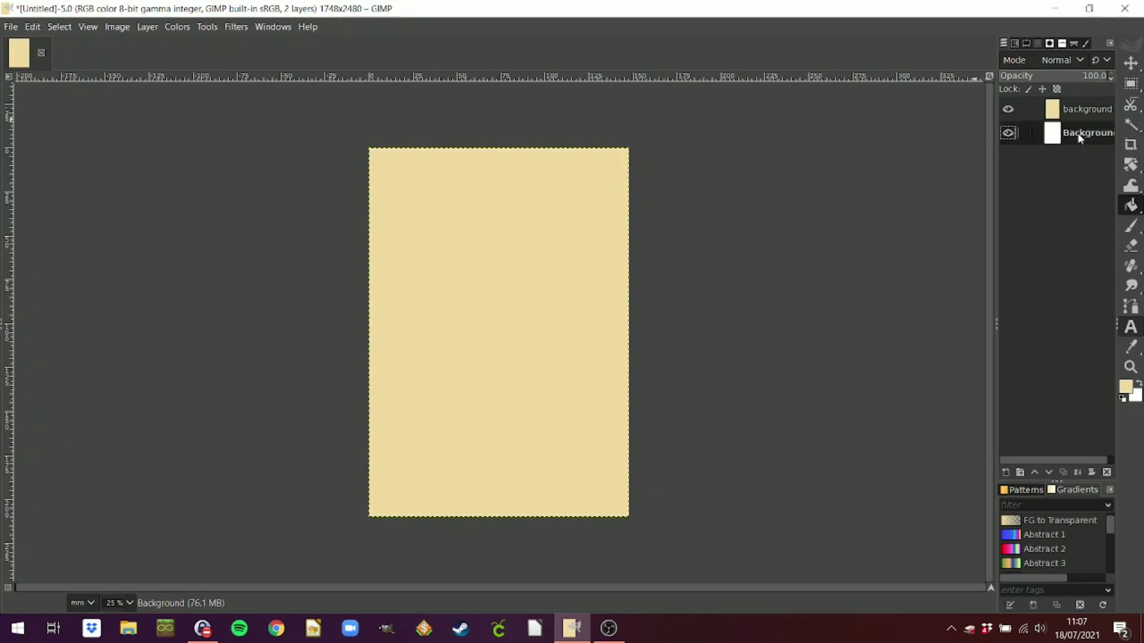
right_click(1080, 134)
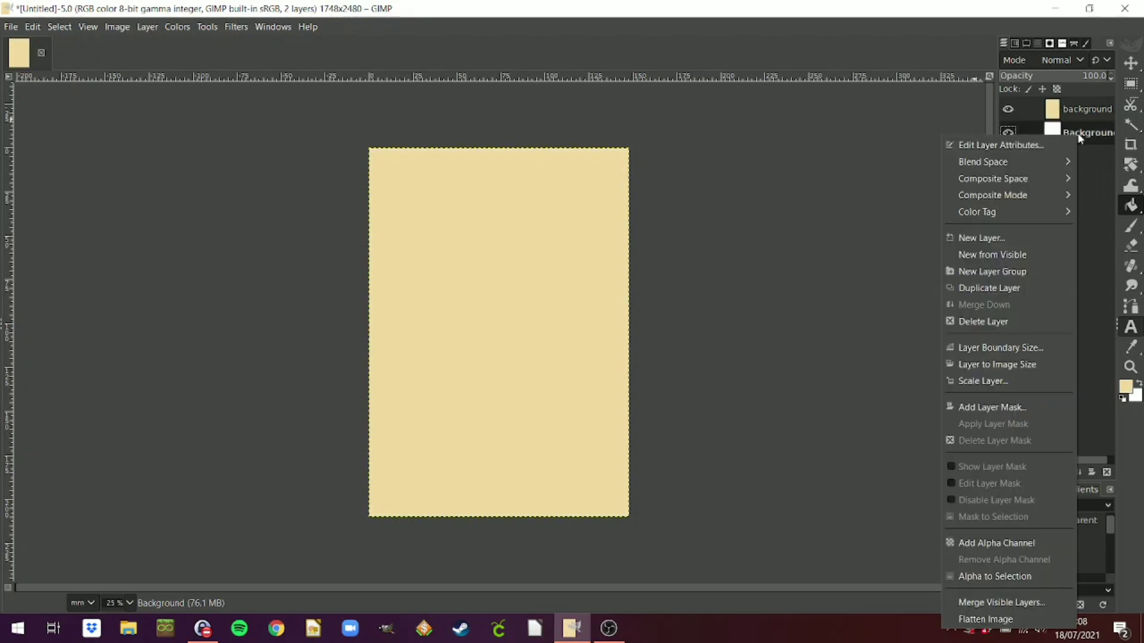
left_click(975, 146)
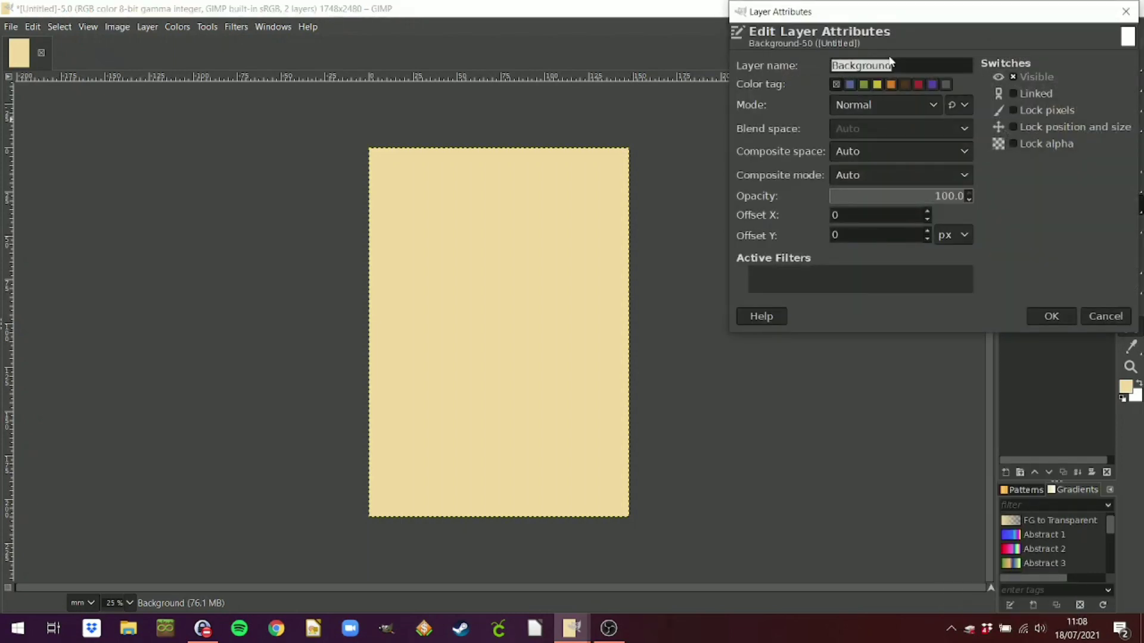
type("white")
left_click(1051, 317)
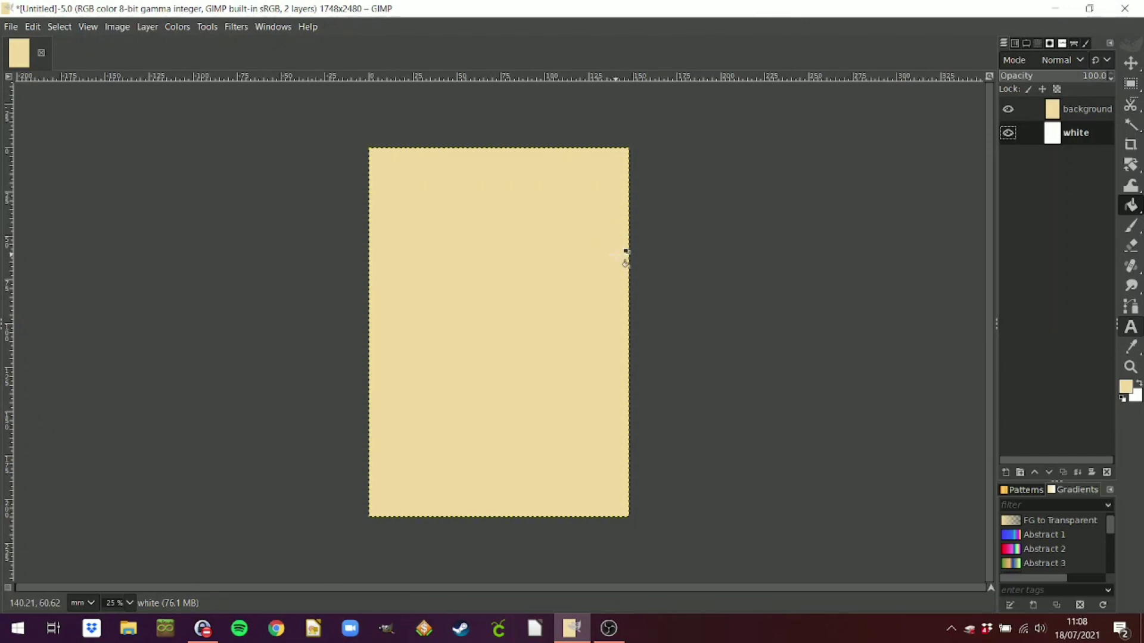
Add a transparent layer named "splats" above the cream background layer and check its visibility toggle.
mouse_move(1130, 64)
right_click(1084, 111)
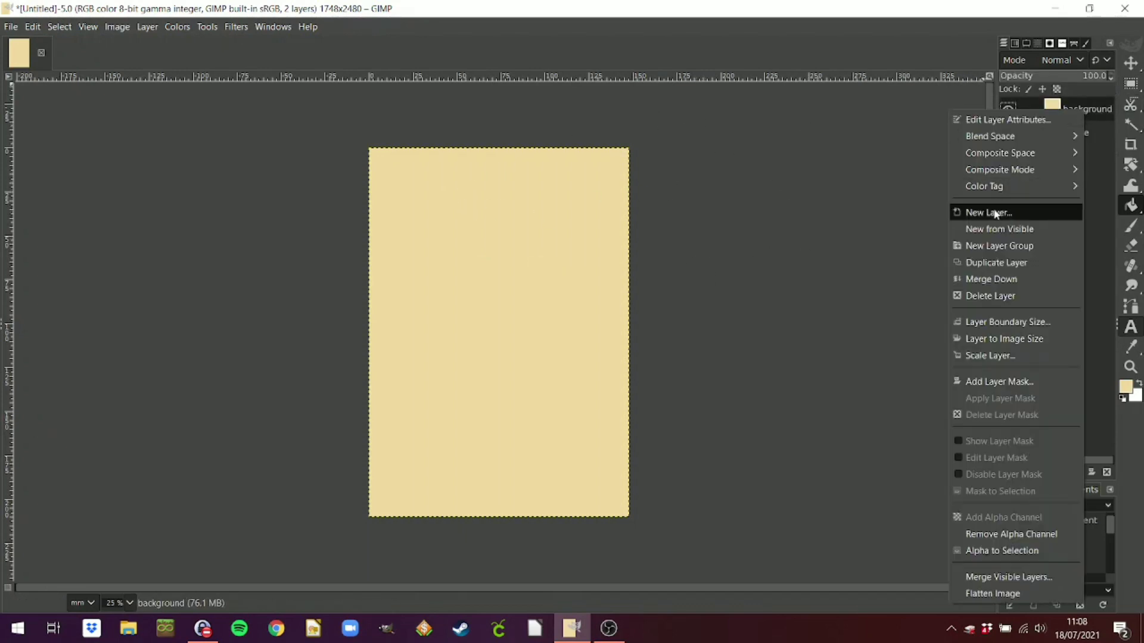
left_click(994, 214)
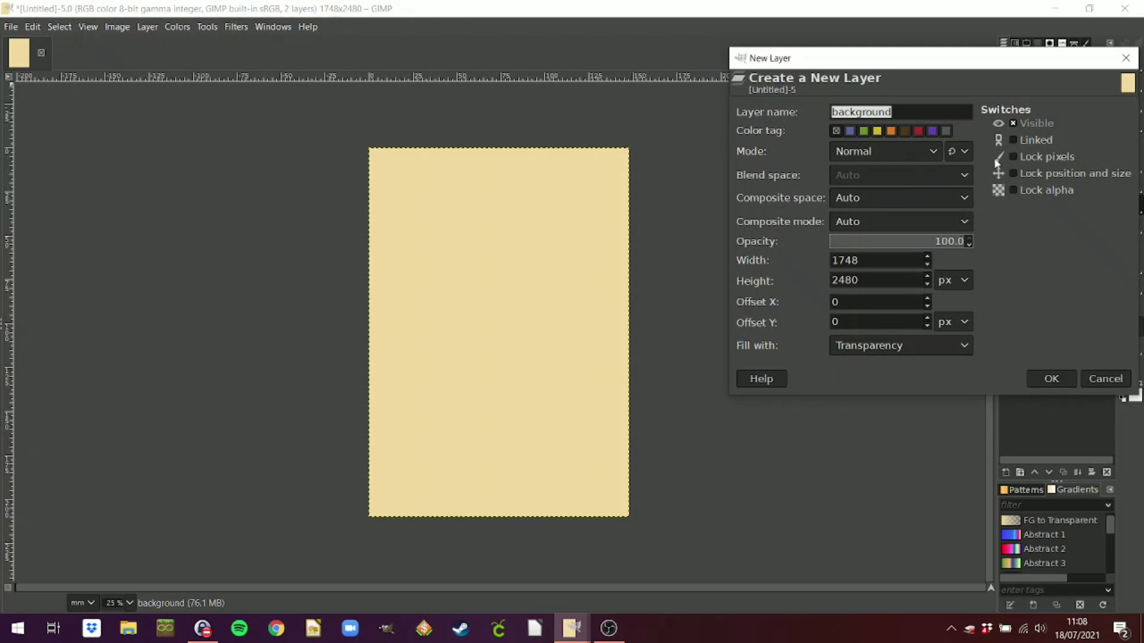
type("splats")
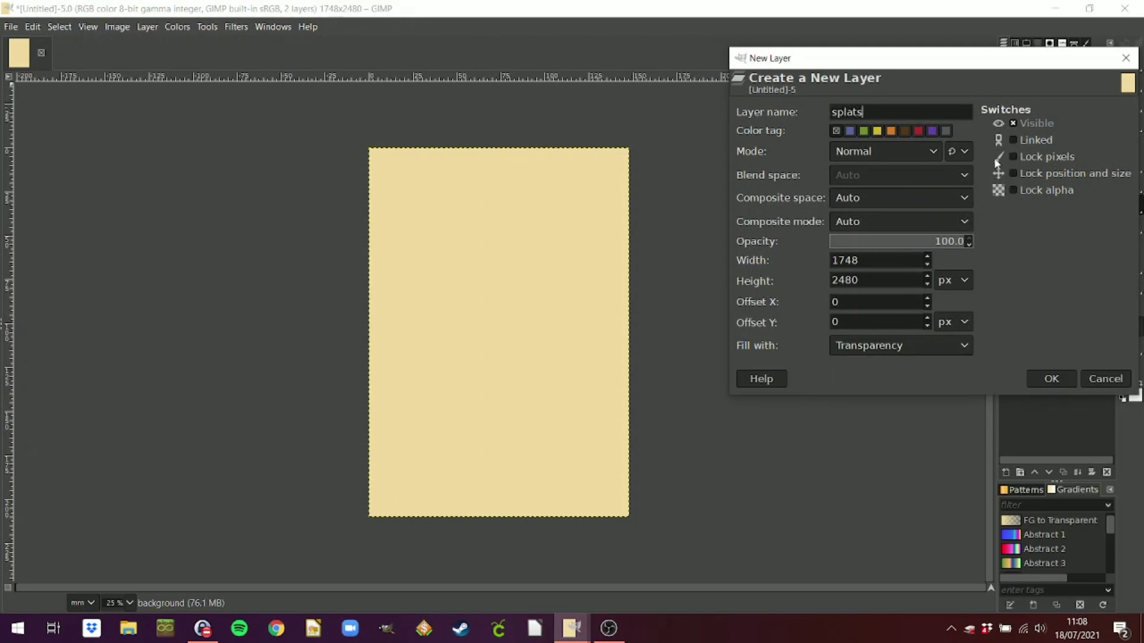
left_click(1054, 380)
left_click(1007, 110)
left_click(1006, 110)
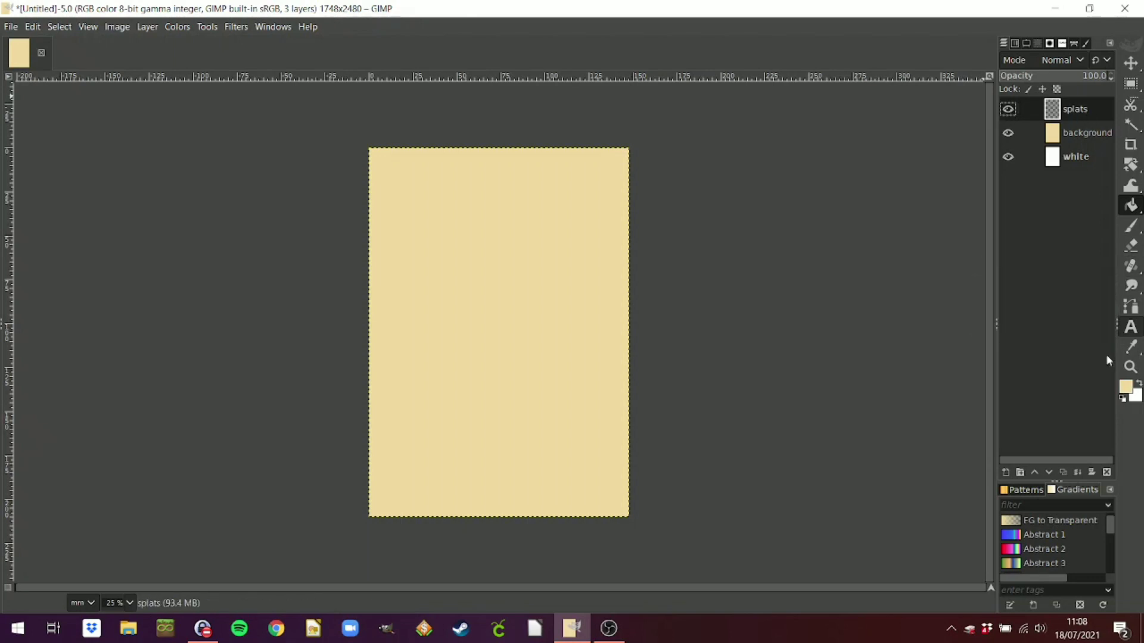
Set the foreground colour to the brown 937736 and activate the Paintbrush tool.
left_click(1124, 391)
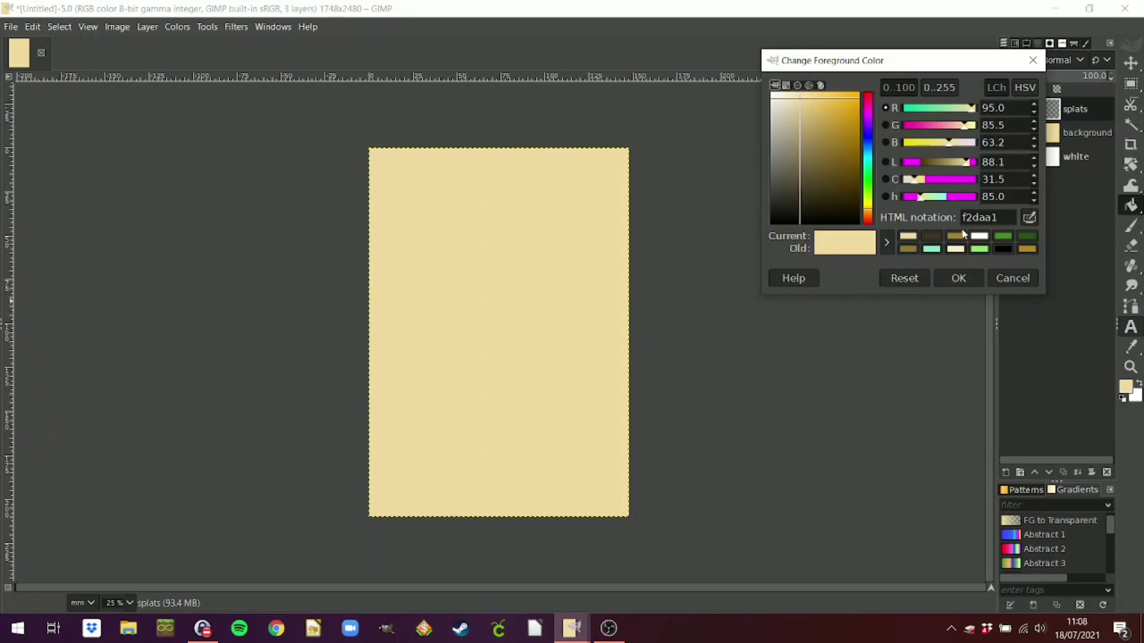
left_click(911, 248)
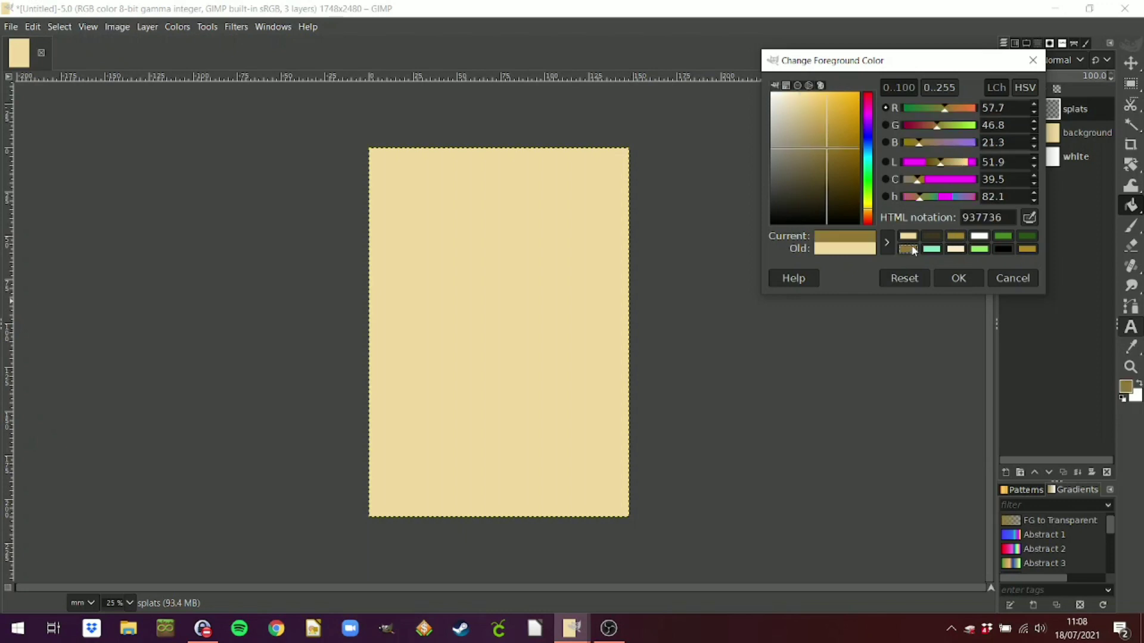
left_click(959, 278)
mouse_move(1131, 84)
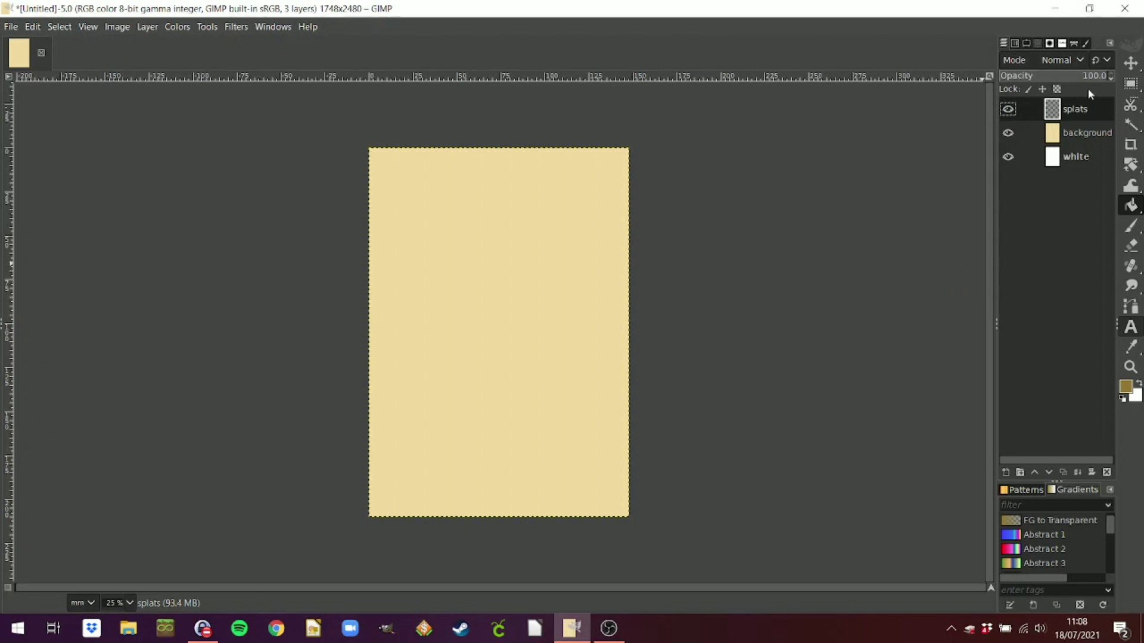
mouse_move(1135, 231)
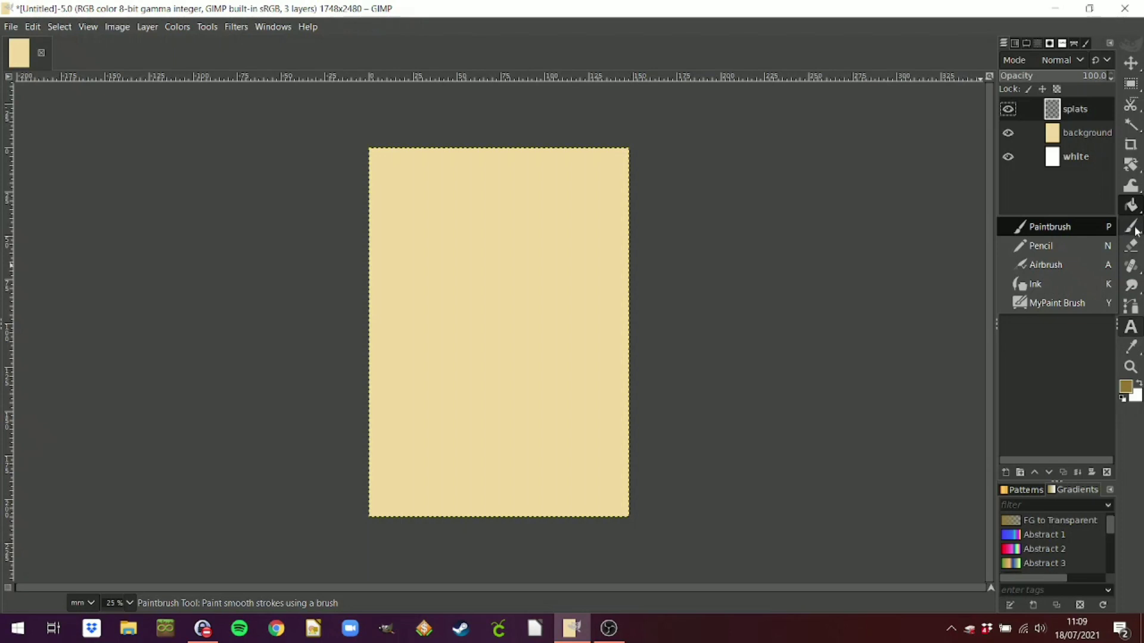
left_click(1135, 232)
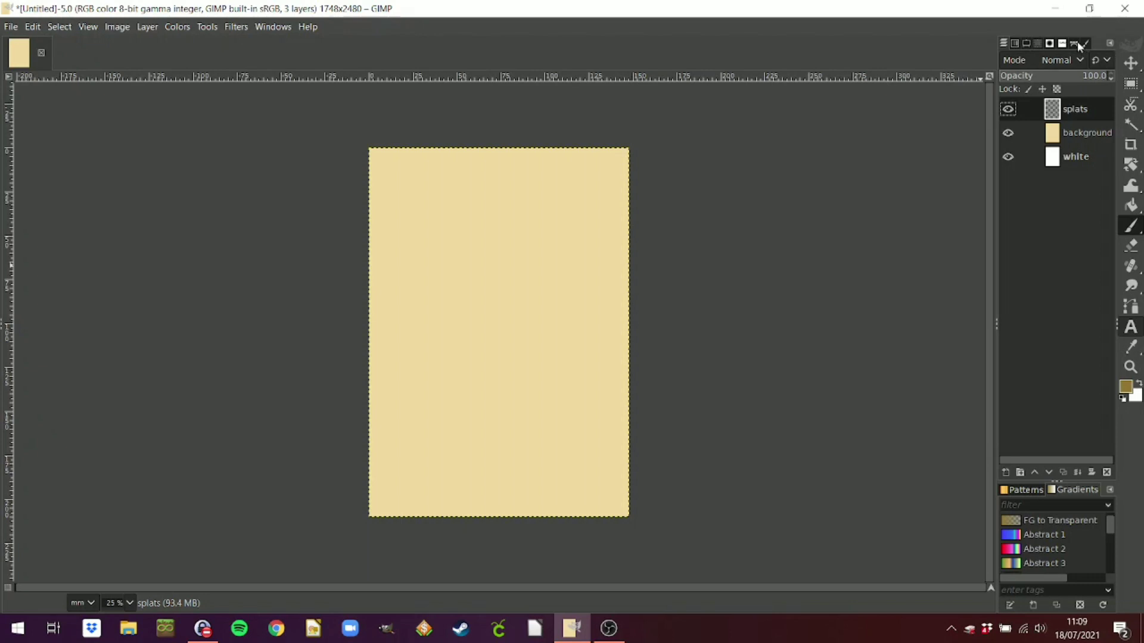
Look through the available brushes and paint two test dots on the upper half of the page with Hardness 075.
left_click(1050, 44)
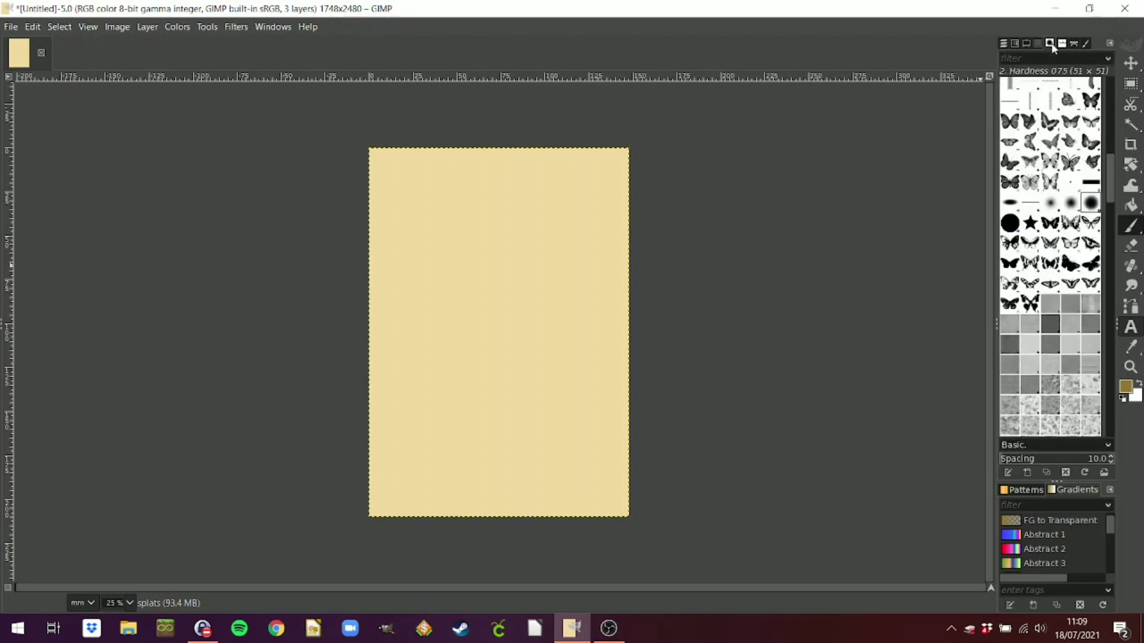
scroll(1033, 243, "down", 2)
scroll(1034, 243, "up", 5)
scroll(1034, 243, "up", 2)
scroll(1034, 243, "down", 2)
scroll(1043, 233, "down", 5)
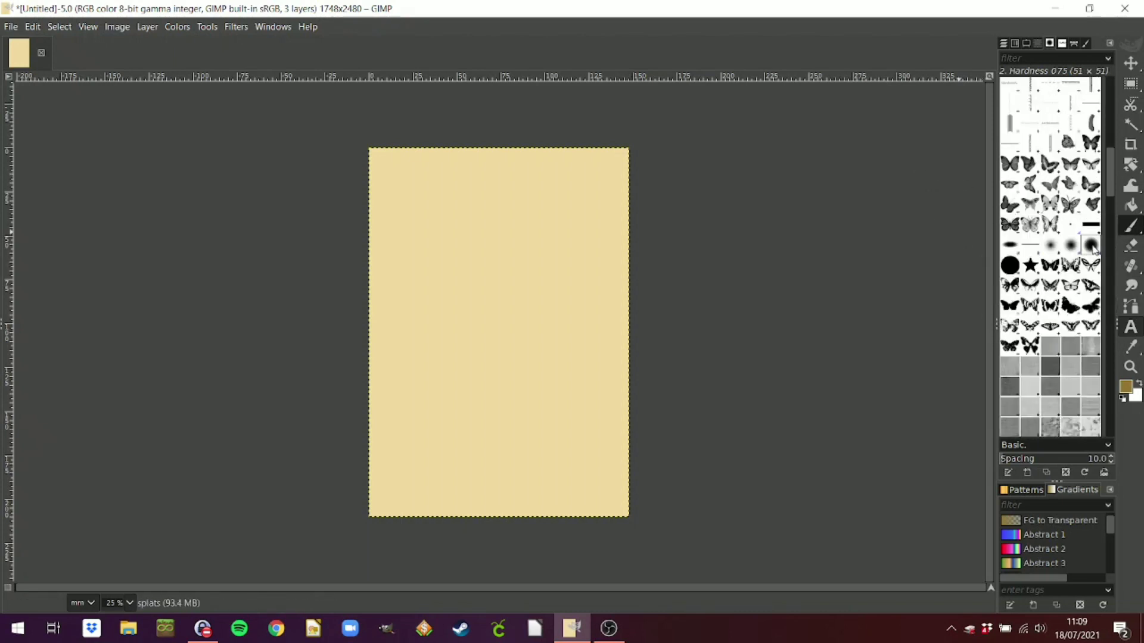
left_click(486, 234)
left_click(542, 256)
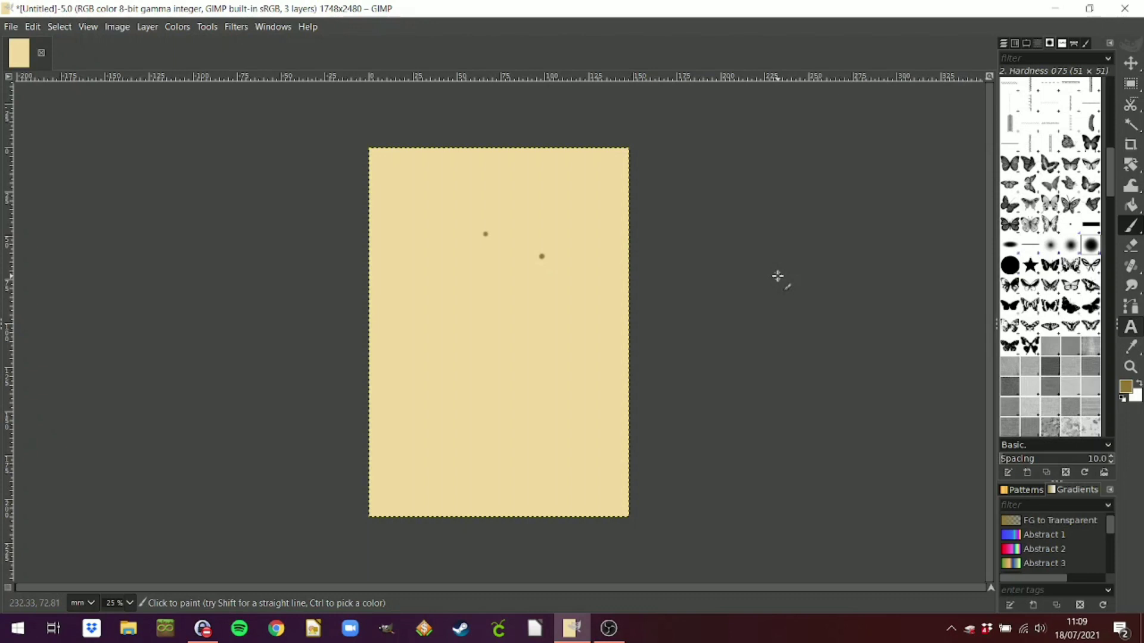
Undo both painted test dots.
left_click(33, 27)
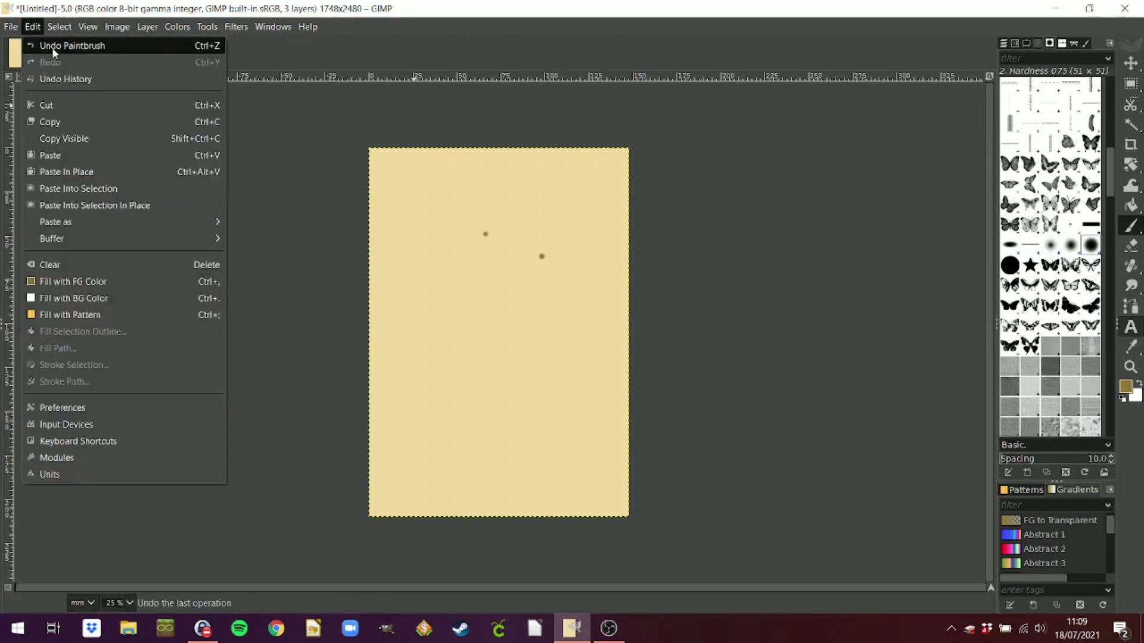
left_click(52, 47)
left_click(34, 27)
left_click(53, 47)
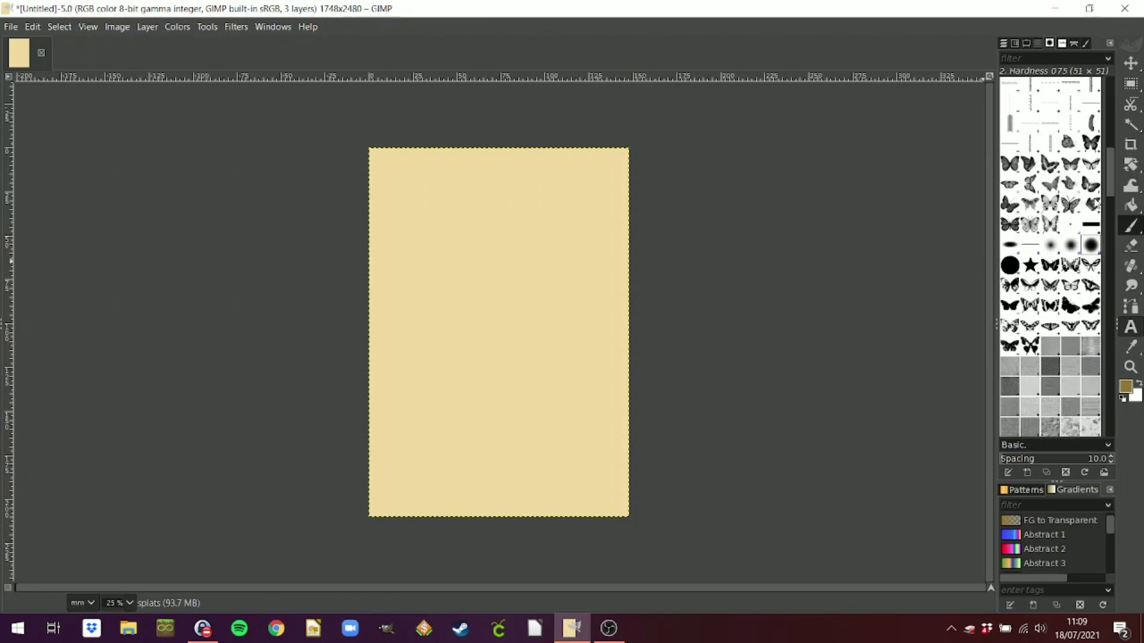
Stamp one test butterfly from 01Butterfly Brushes across the page and undo it.
left_click(1031, 229)
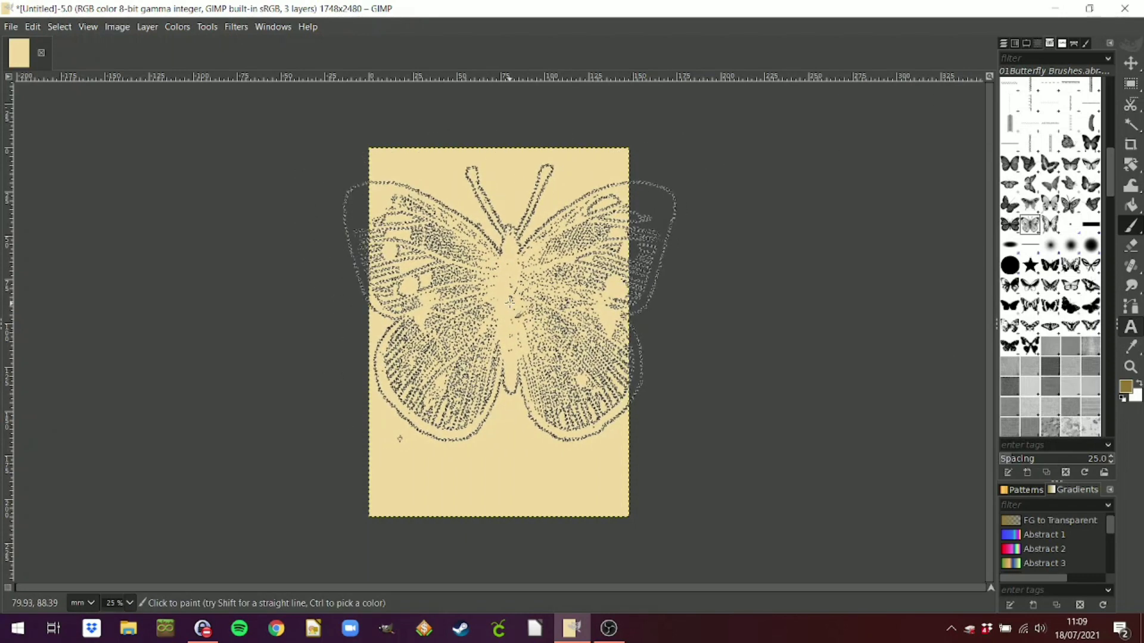
left_click(511, 303)
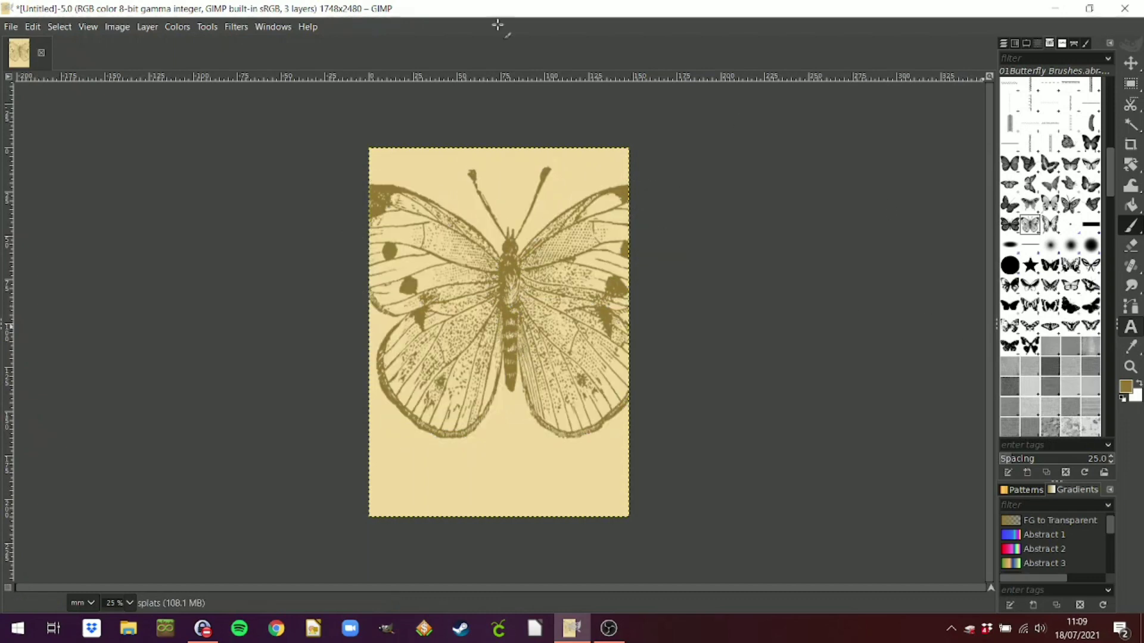
left_click(32, 27)
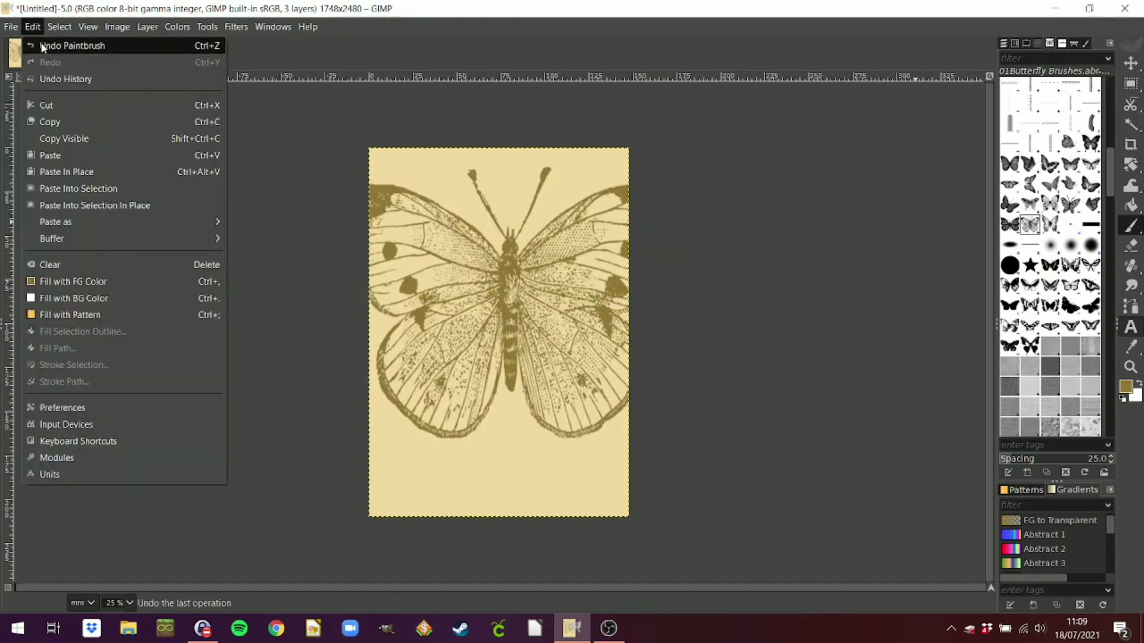
left_click(40, 44)
Choose a paint-splatter brush with round droplets from the 20 Spray Brushes set.
mouse_move(1131, 266)
scroll(1047, 181, "down", 8)
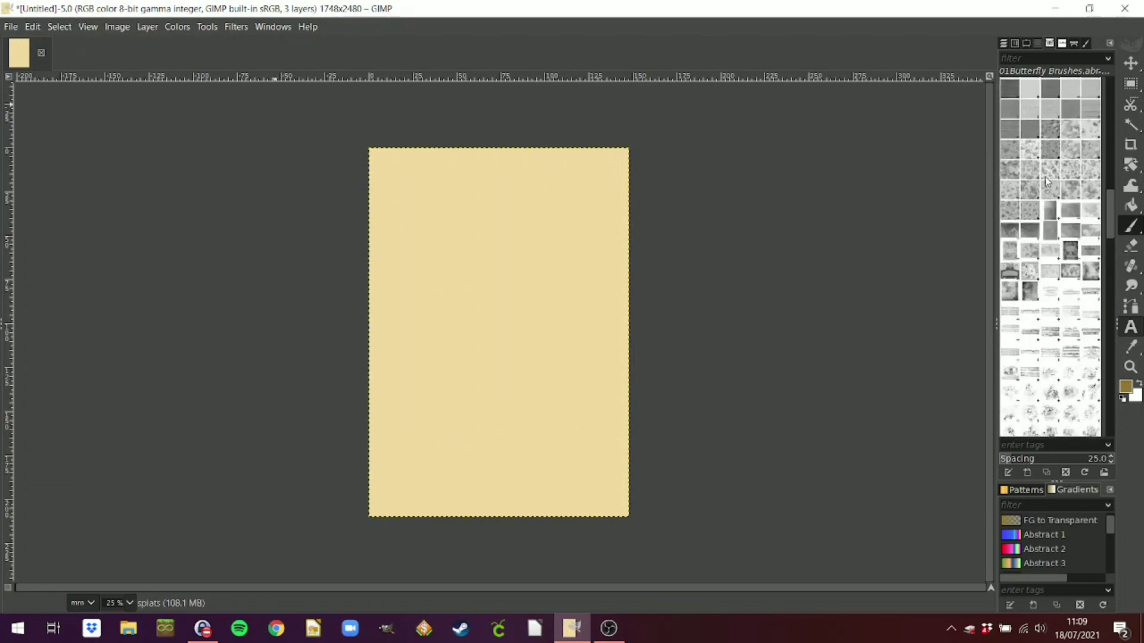
scroll(1047, 181, "down", 6)
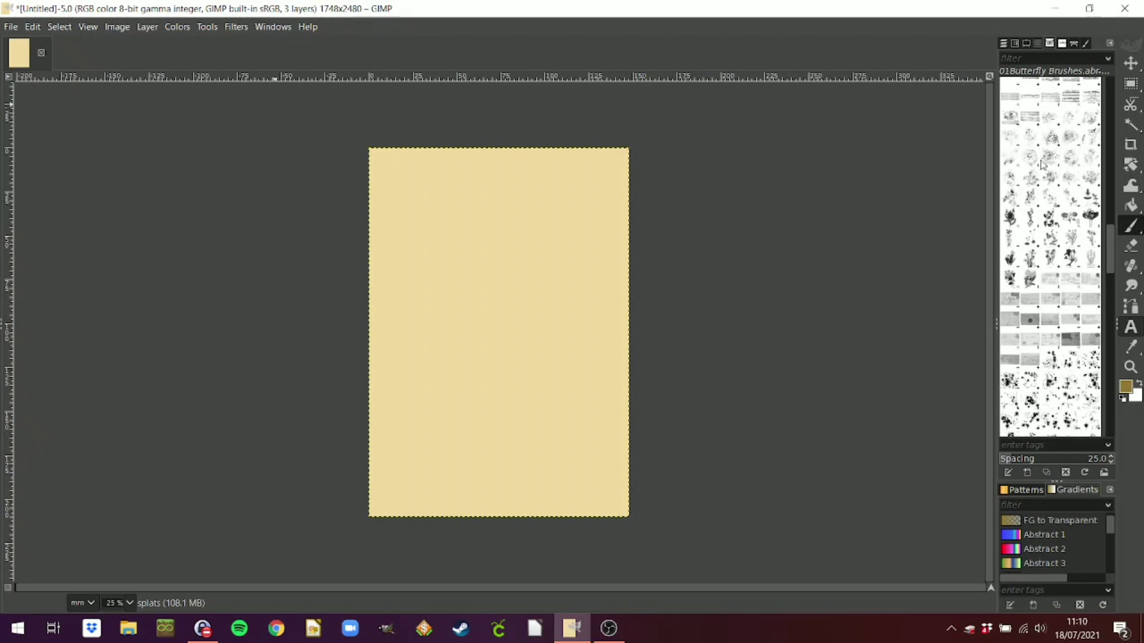
left_click(1046, 162)
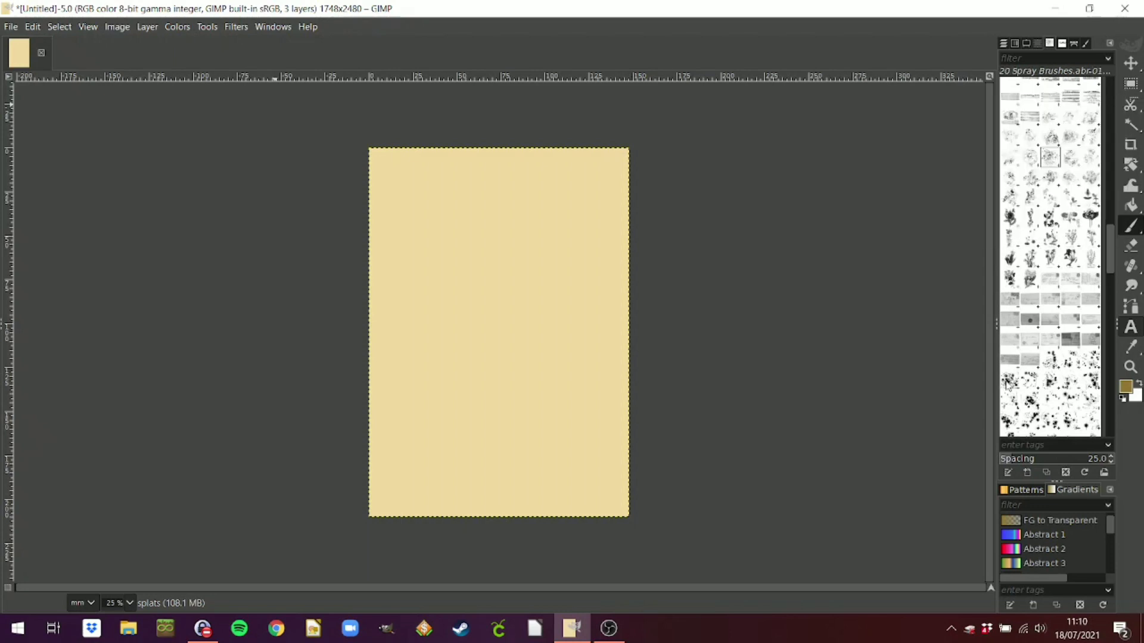
left_click(1031, 201)
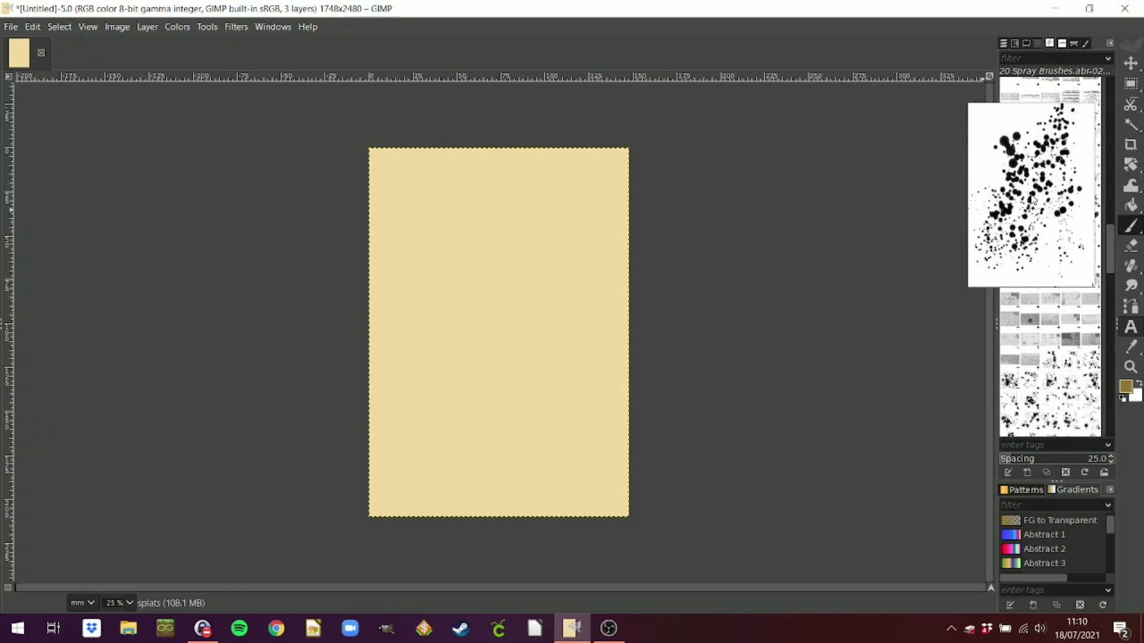
left_click(1051, 156)
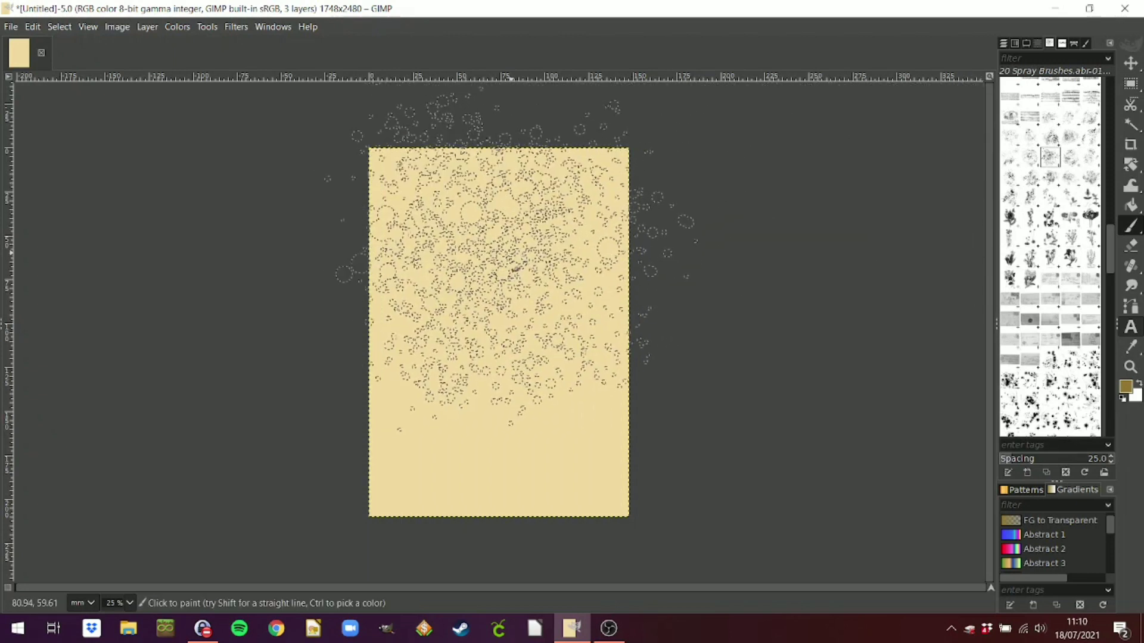
Stamp the splatter brush once at its original size over the upper page and undo it.
left_click(513, 269)
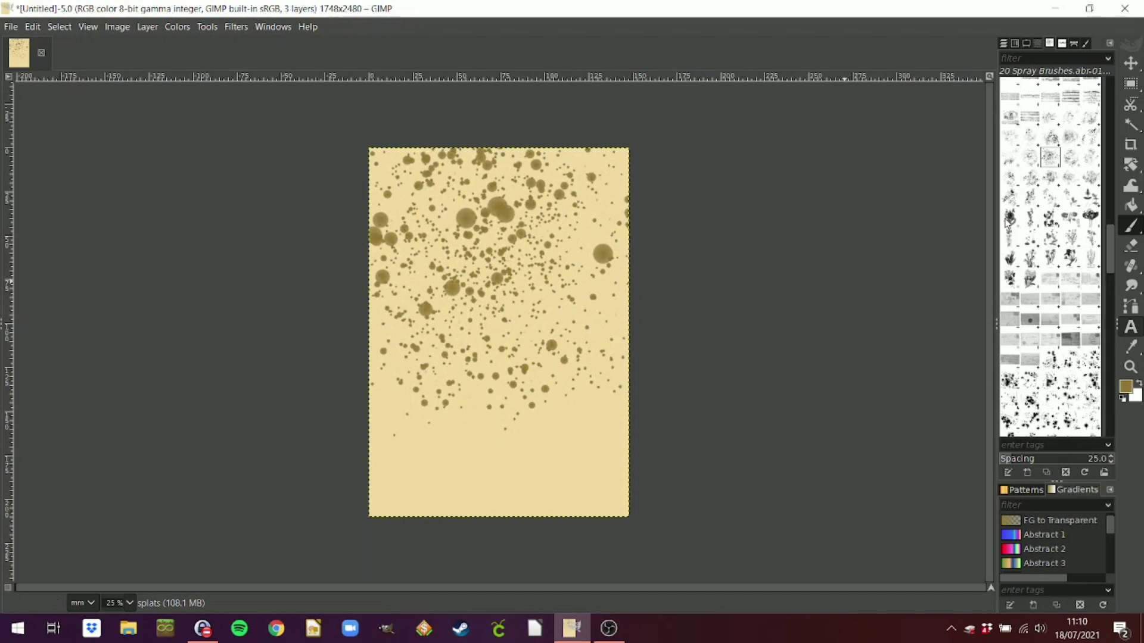
left_click(33, 27)
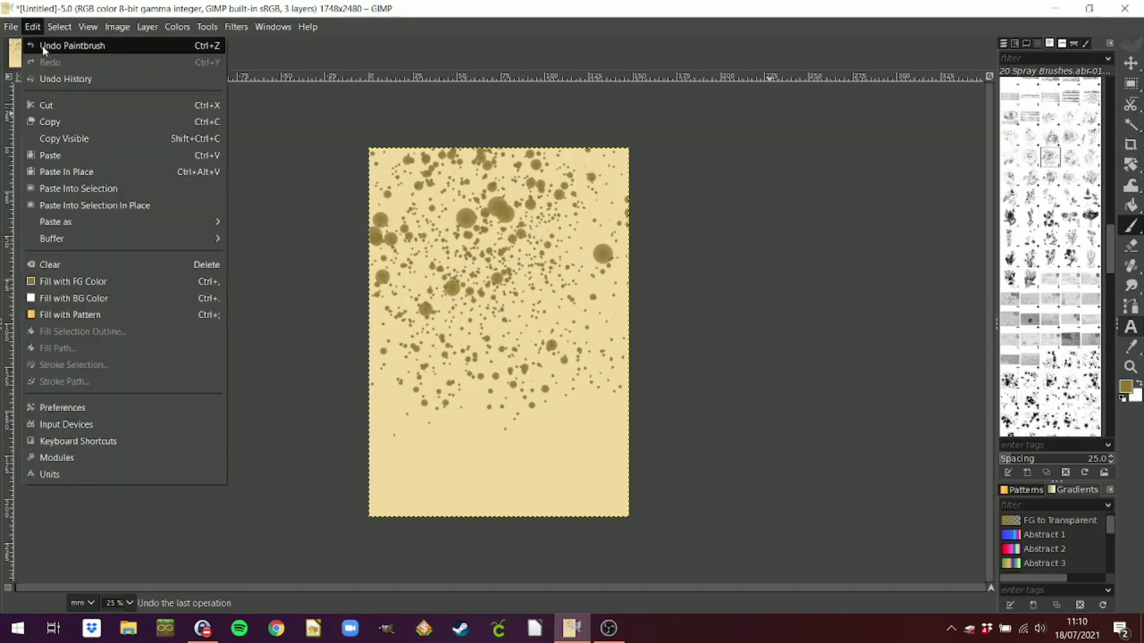
left_click(42, 46)
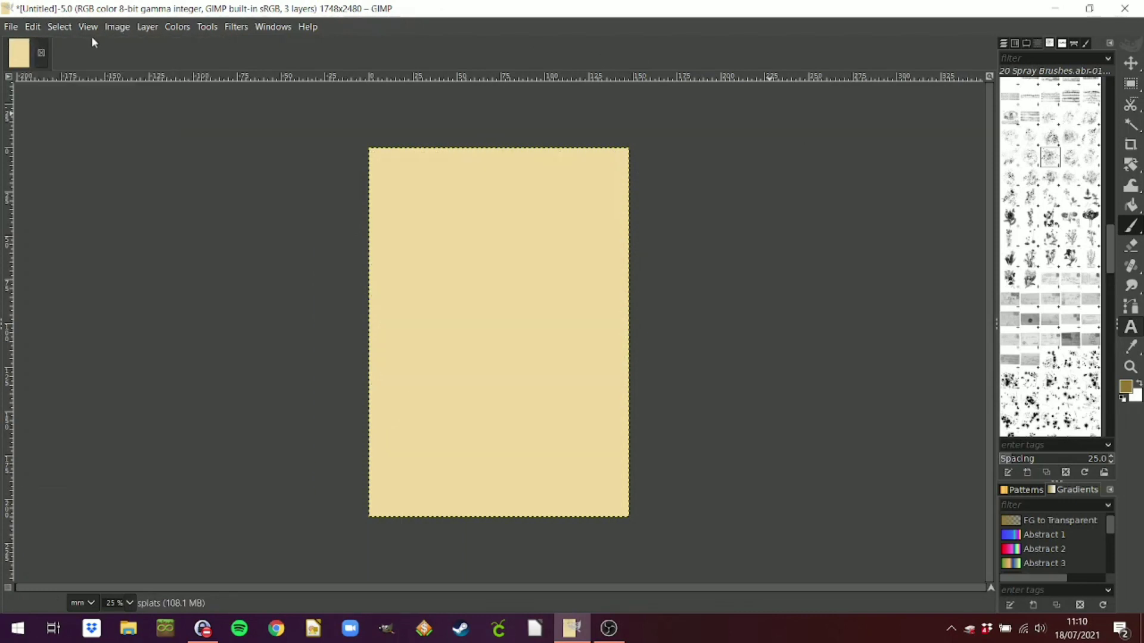
Reduce the brush size to 756 and stamp one brown splatter in the page's upper-right corner.
left_click(1026, 43)
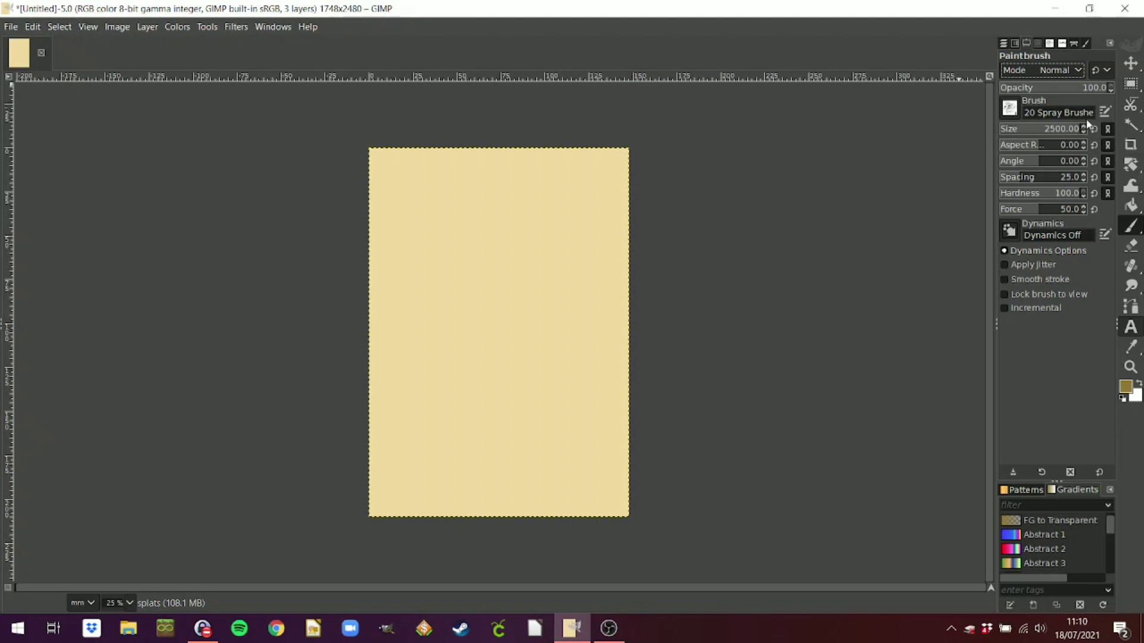
left_click(1058, 130)
left_click(554, 236)
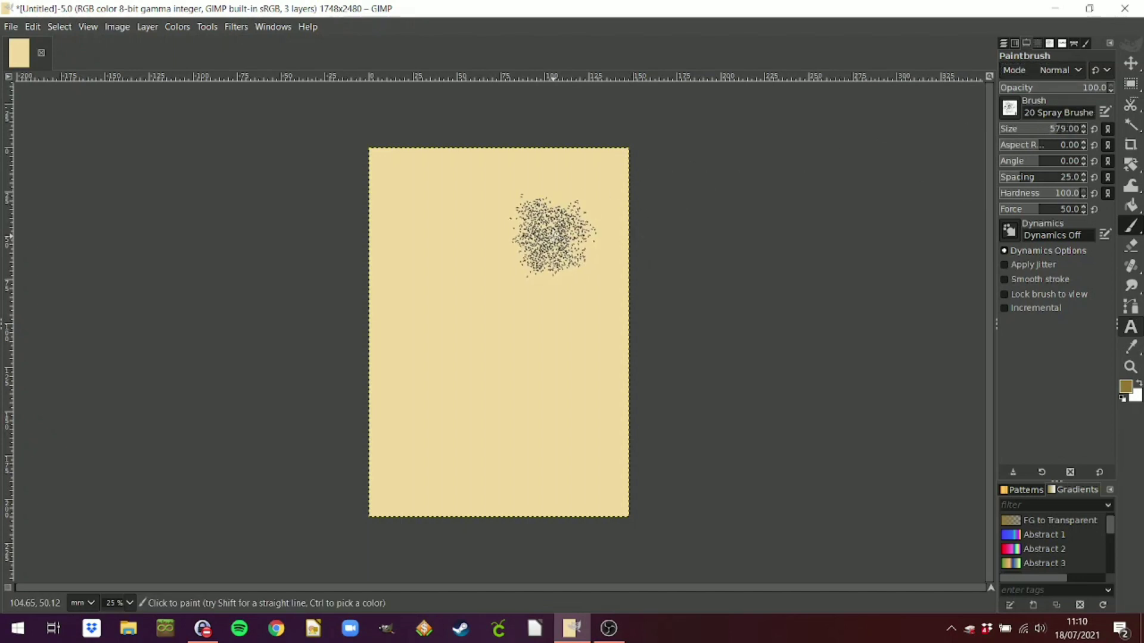
left_click(1068, 130)
left_click(589, 208)
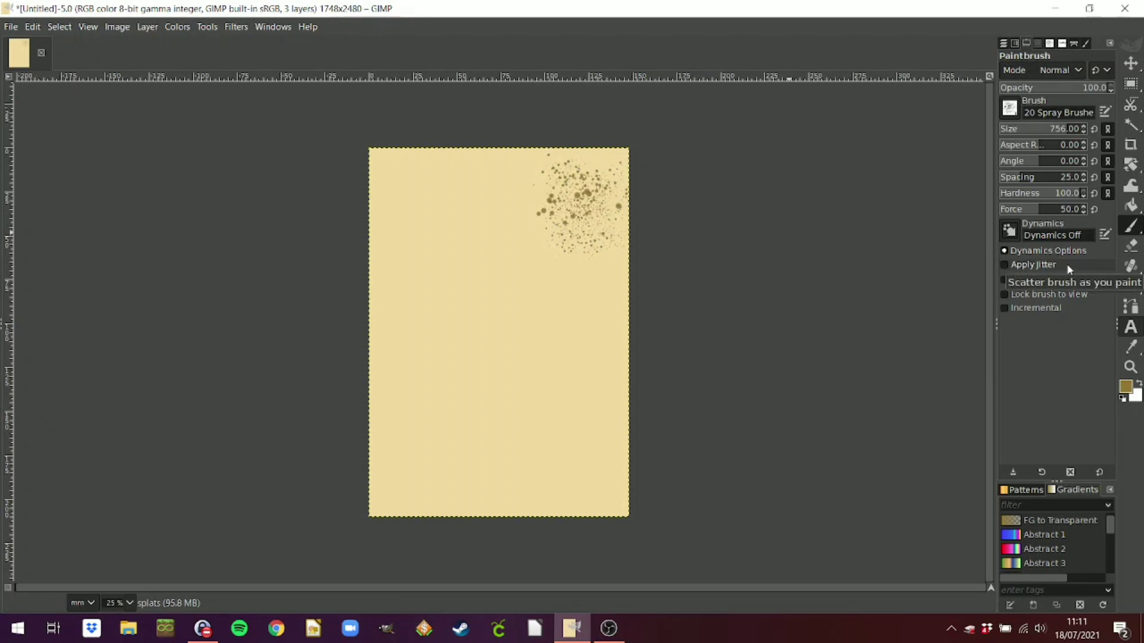
Add another transparent 1748 x 2480 px layer above the splats layer, keeping the suggested name.
left_click(1003, 44)
right_click(1075, 109)
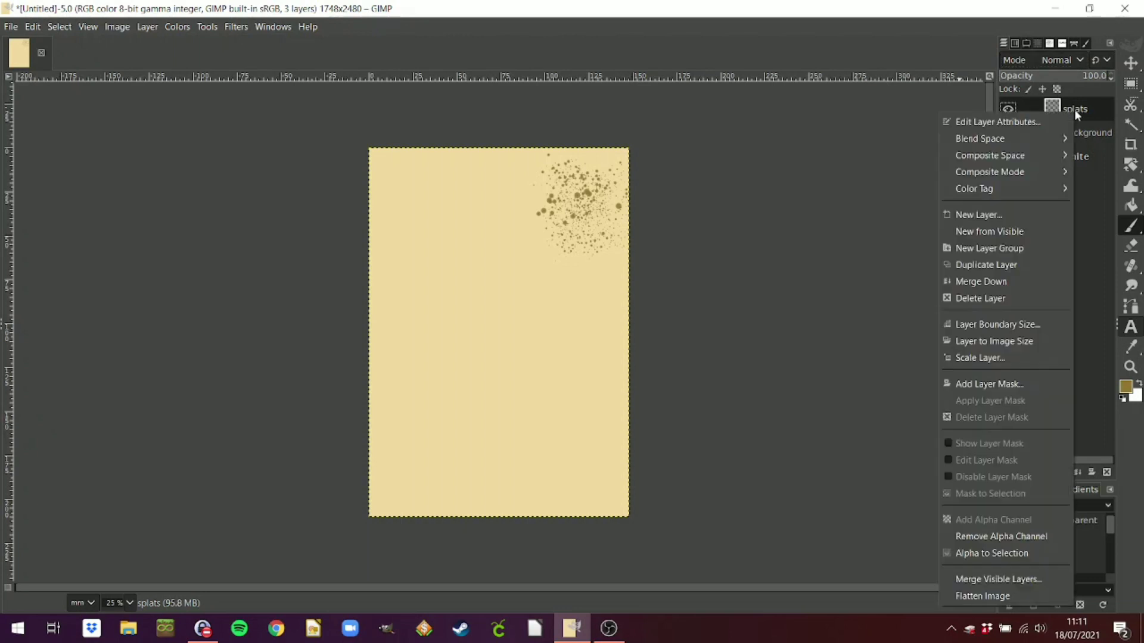
left_click(1002, 216)
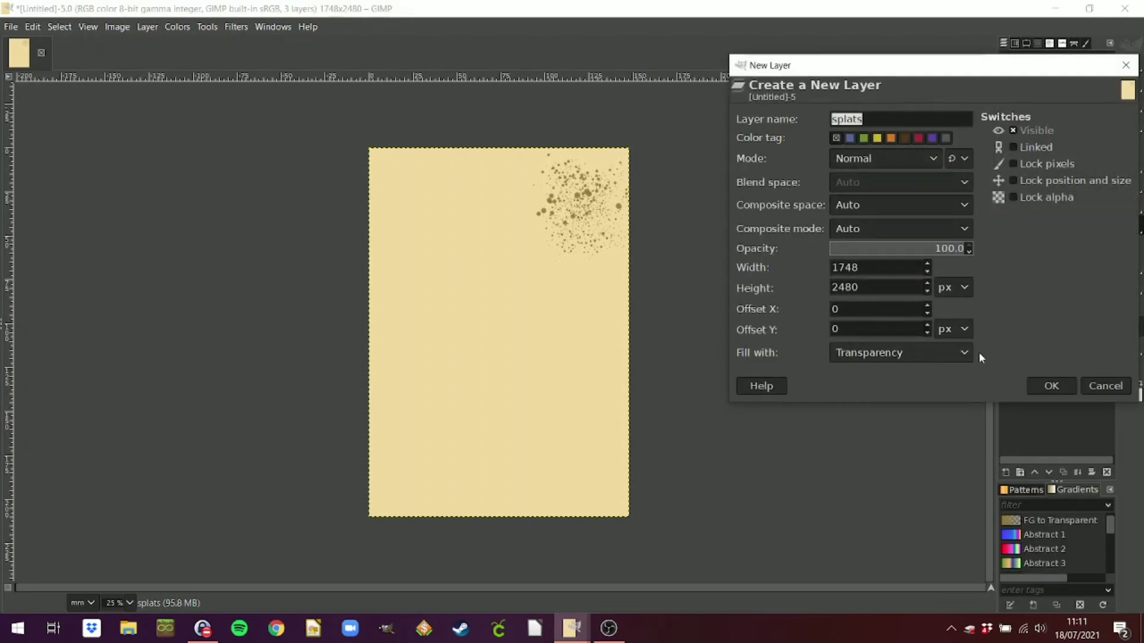
left_click(1044, 387)
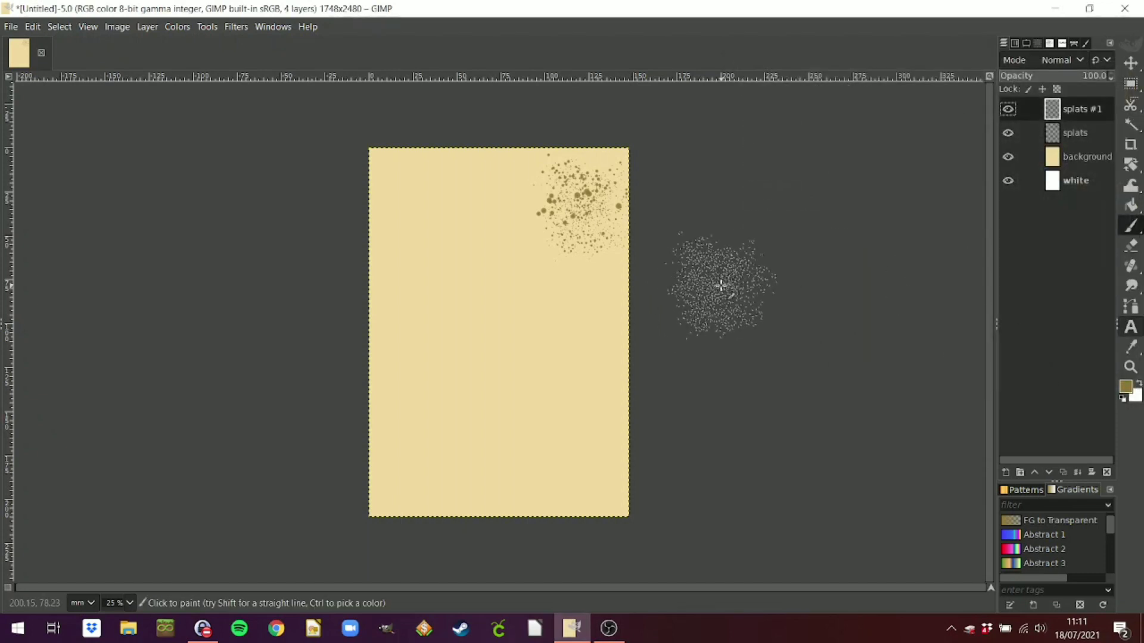
Stamp a more spread-out splatter from 20 Spray Brushes along the left side of the page on the new layer.
left_click(1050, 44)
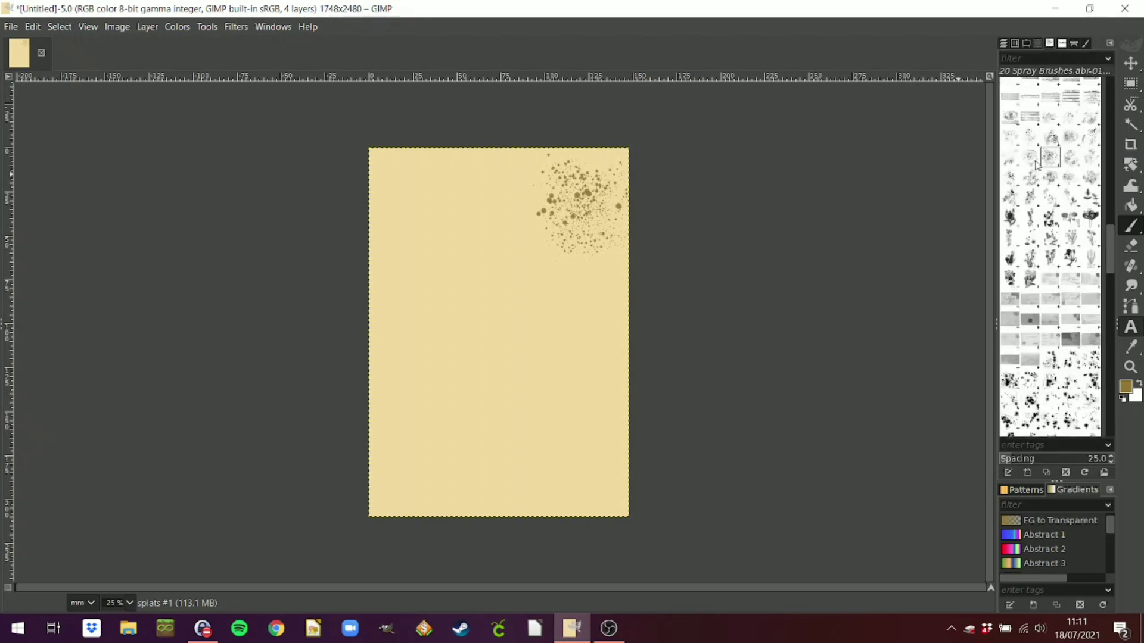
left_click(1014, 141)
mouse_move(566, 212)
left_mouse_down()
mouse_move(477, 251)
mouse_move(339, 437)
mouse_move(339, 384)
left_mouse_up()
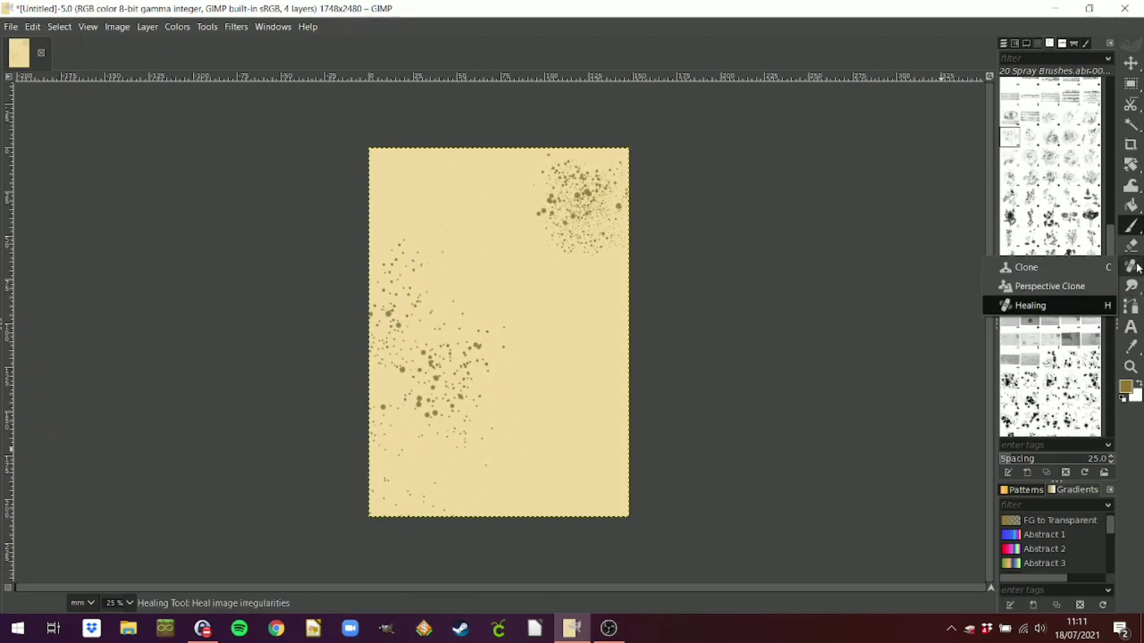
left_click(1069, 125)
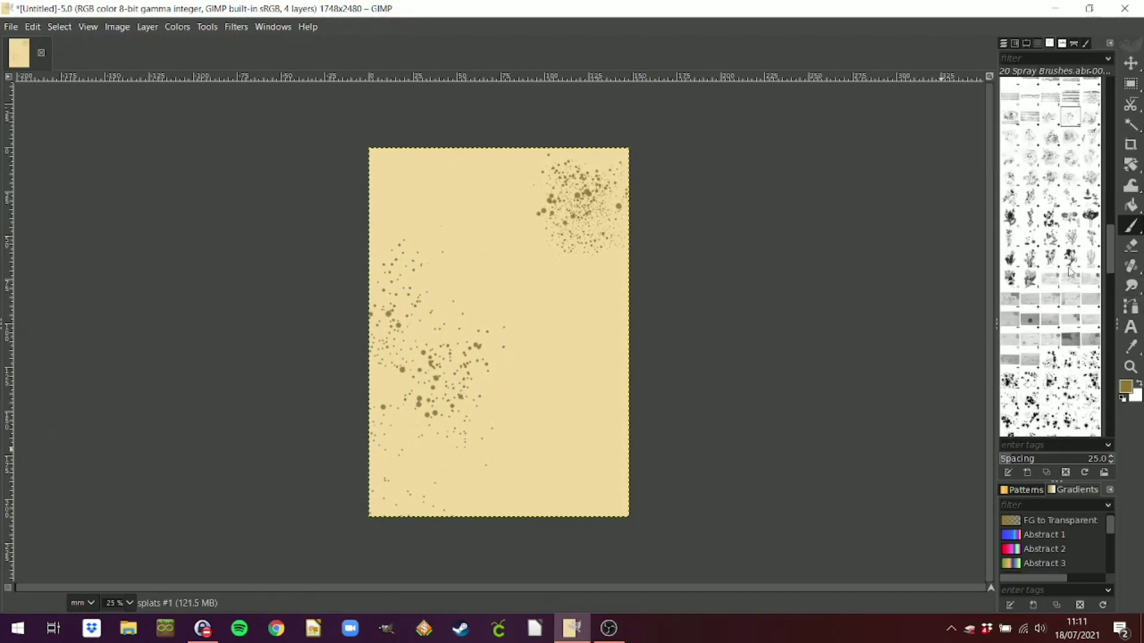
scroll(1043, 369, "down", 5)
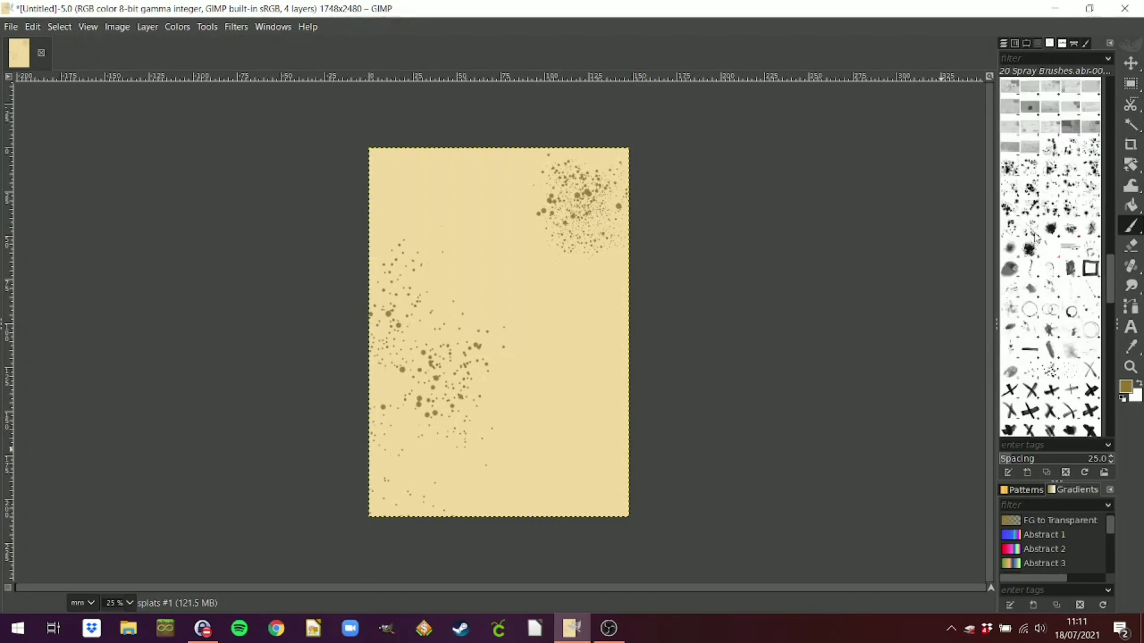
left_click(1035, 239)
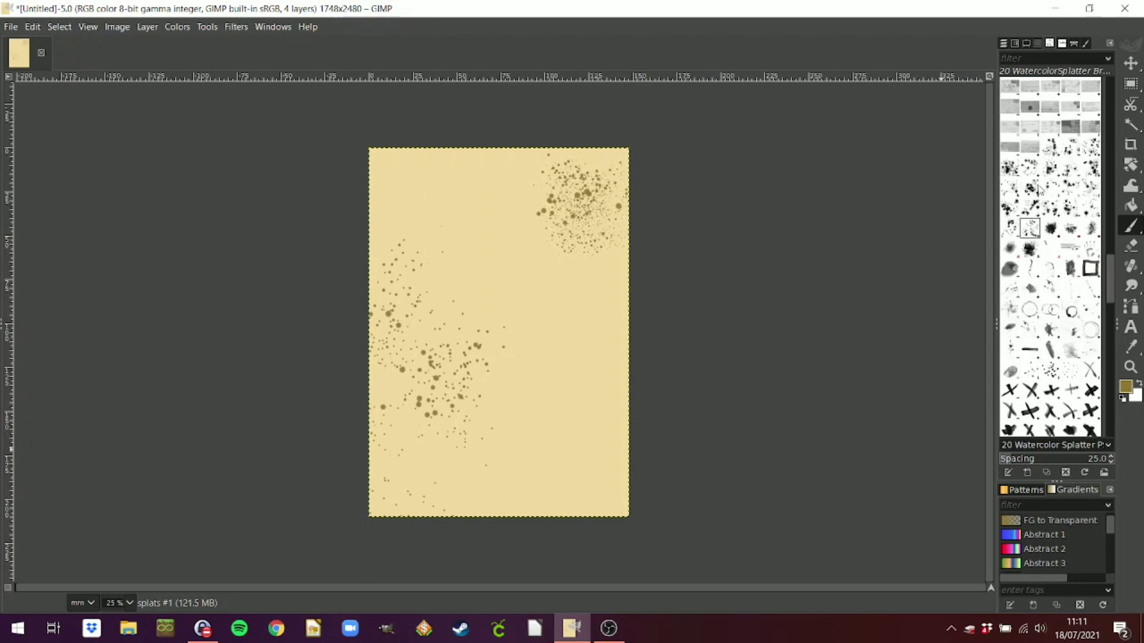
scroll(1046, 371, "down", 1)
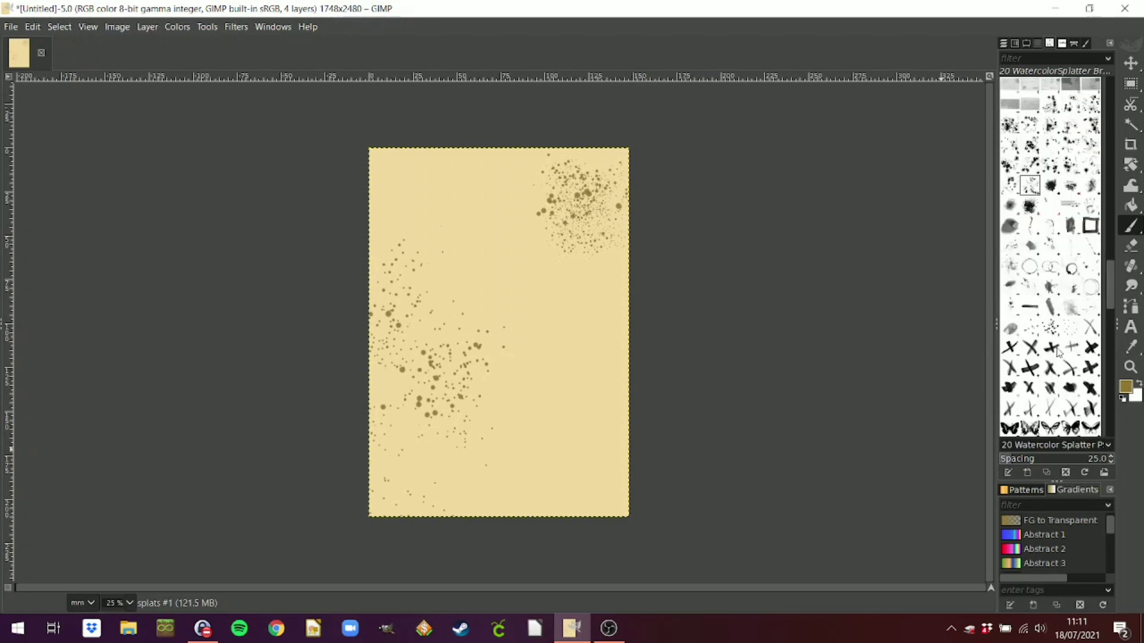
left_click(1057, 329)
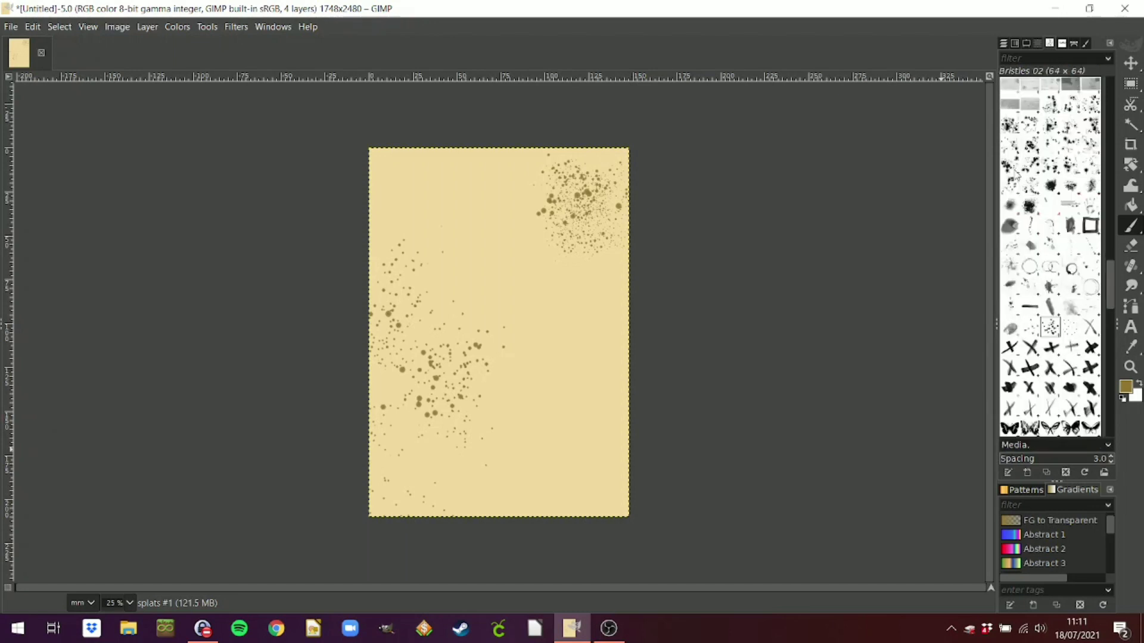
scroll(1014, 175, "up", 15)
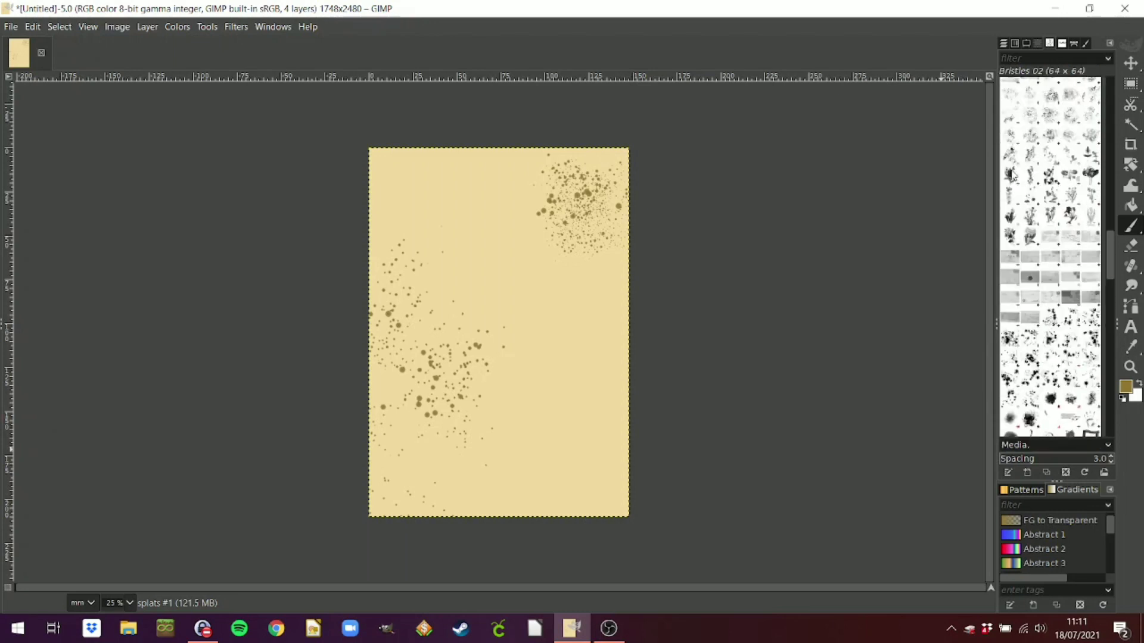
Add another transparent 1748 x 2480 px layer above splats #1, keeping the suggested layer name.
left_click(1005, 46)
right_click(1060, 121)
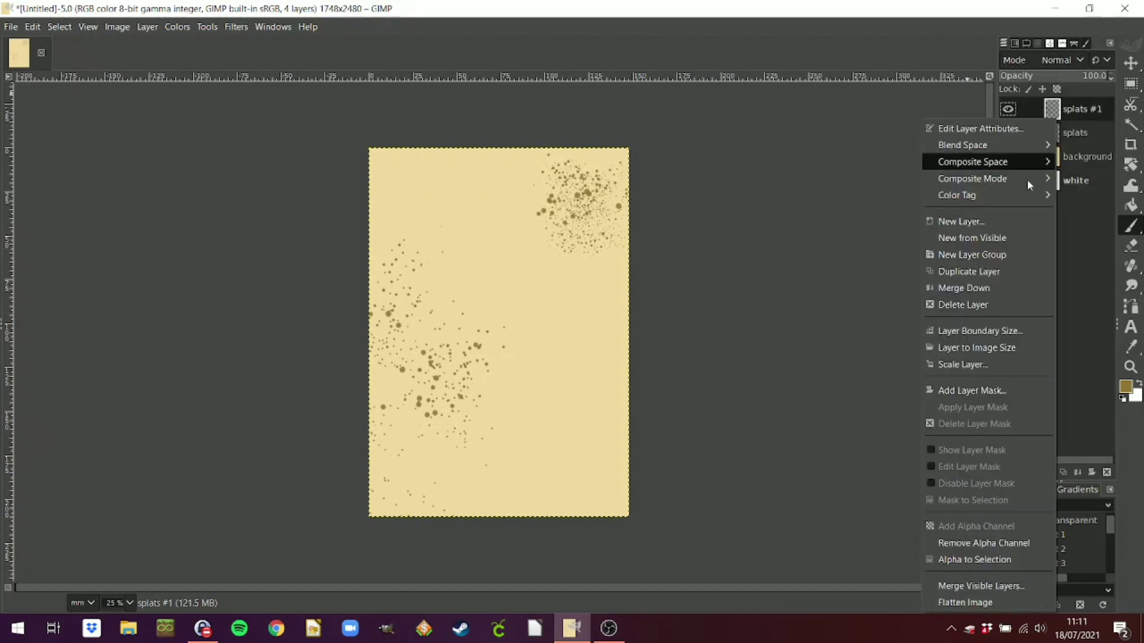
left_click(1009, 218)
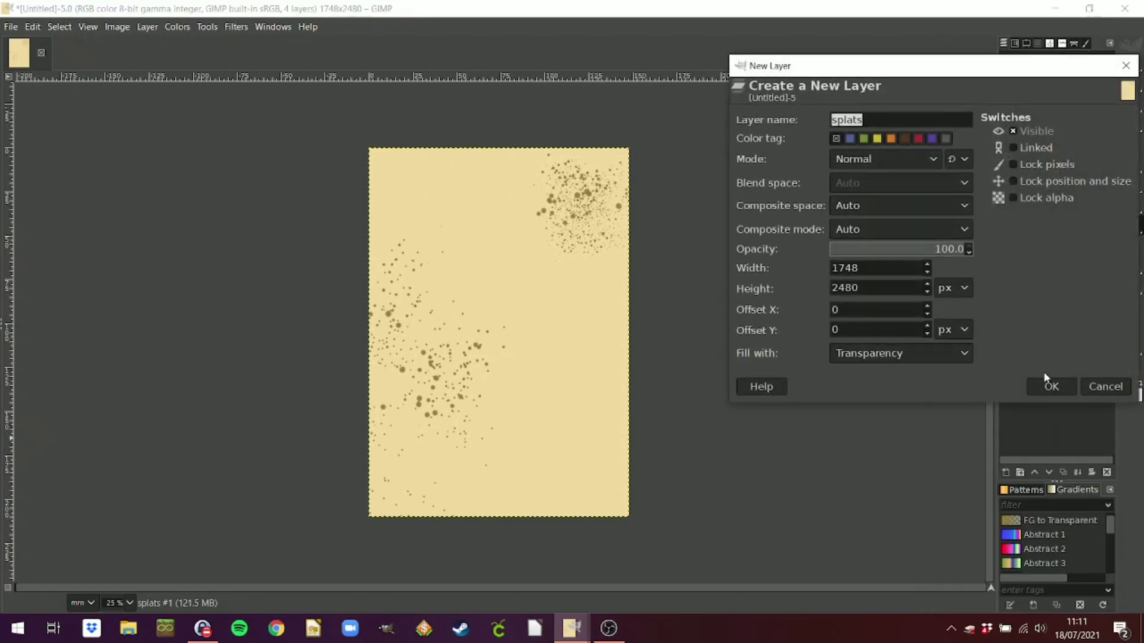
left_click(1051, 387)
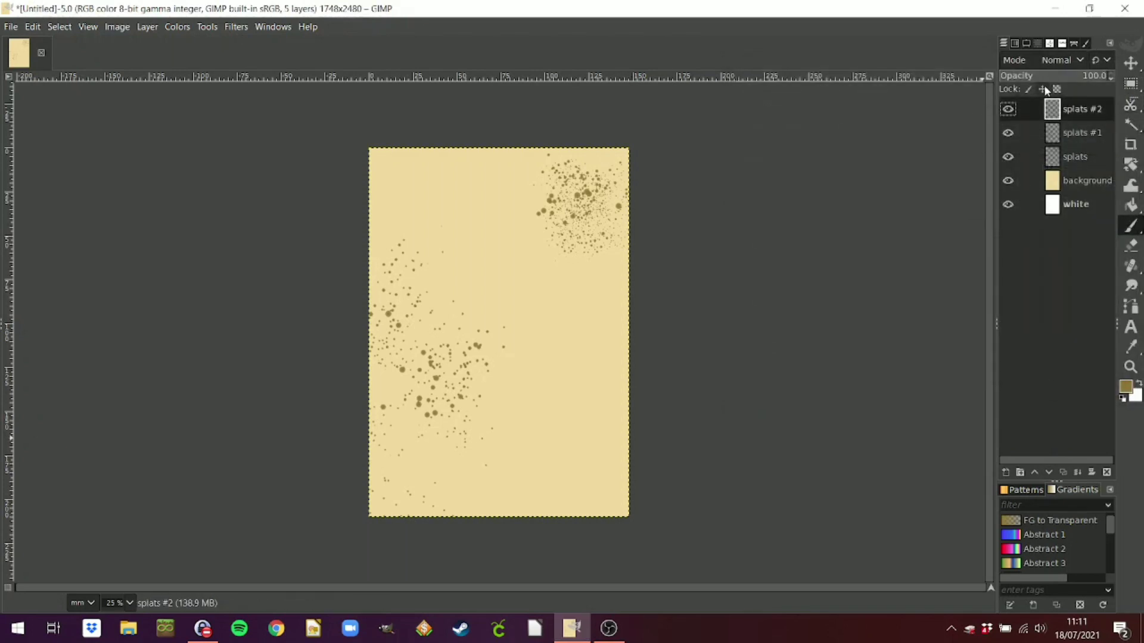
Select a different splatter brush from the 20 Spray Brushes set and bring up the Paintbrush options.
left_click(1052, 43)
scroll(1047, 262, "down", 10)
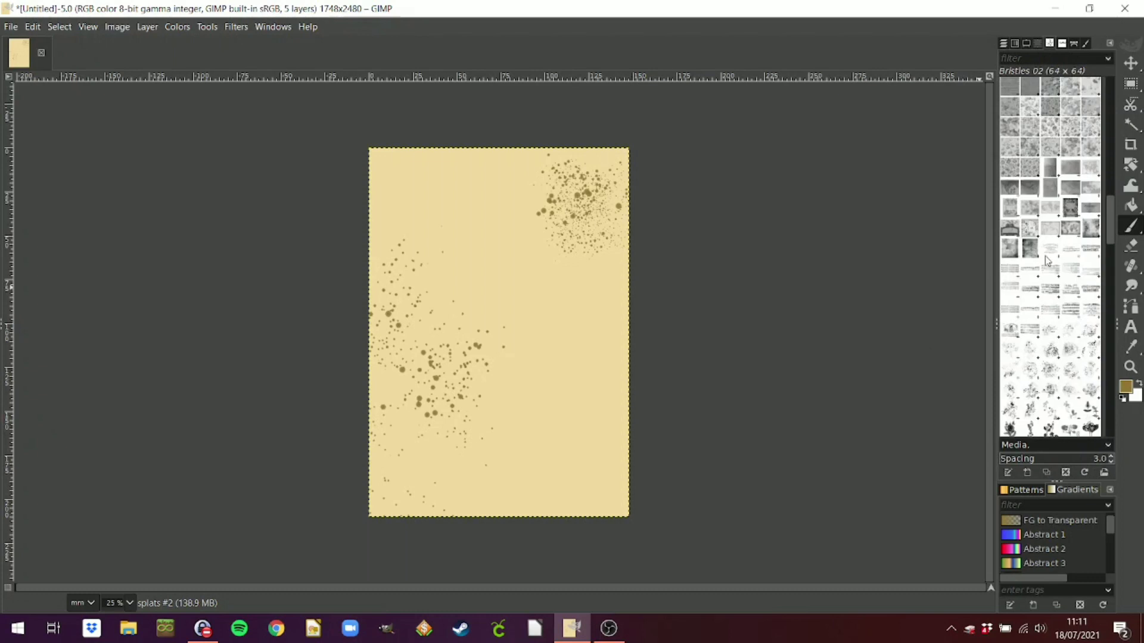
left_click(1030, 140)
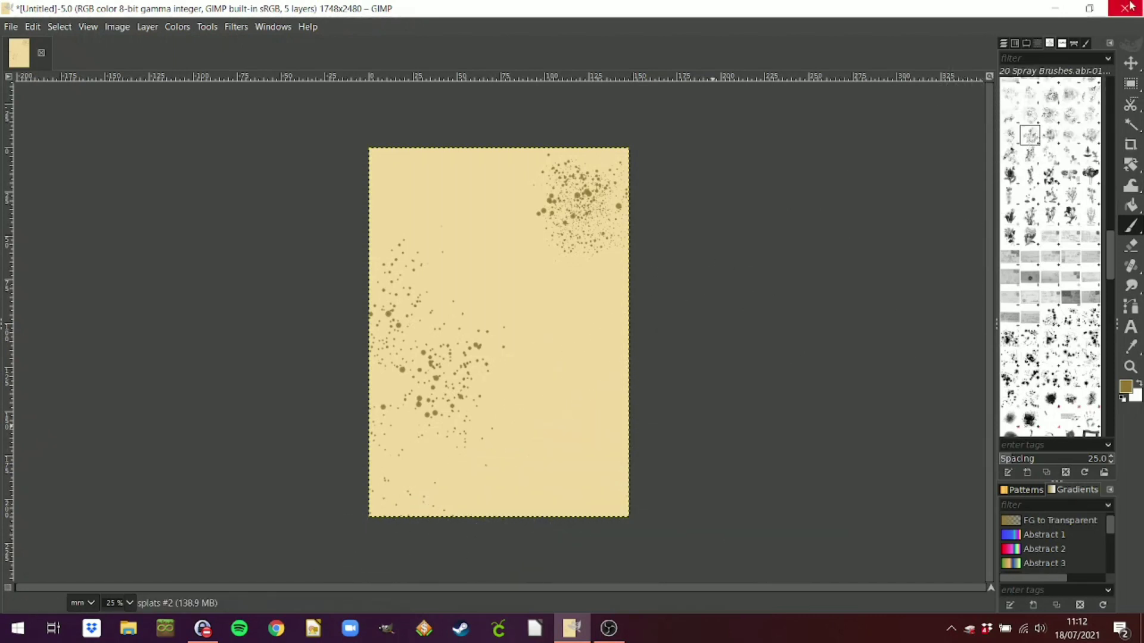
left_click(1027, 41)
Try stamping the splatter at brush size 713 near the page's lower-right corner, and undo the stamp.
double_click(1049, 131)
type("713")
key("Return")
left_click(571, 436)
key("ctrl+z")
Set the brush size to 927 and stamp a brown splatter running off the page's edge near the lower-right corner.
left_click(1064, 128)
double_click(1063, 129)
type("927")
key("Return")
left_click(598, 454)
left_click(599, 455)
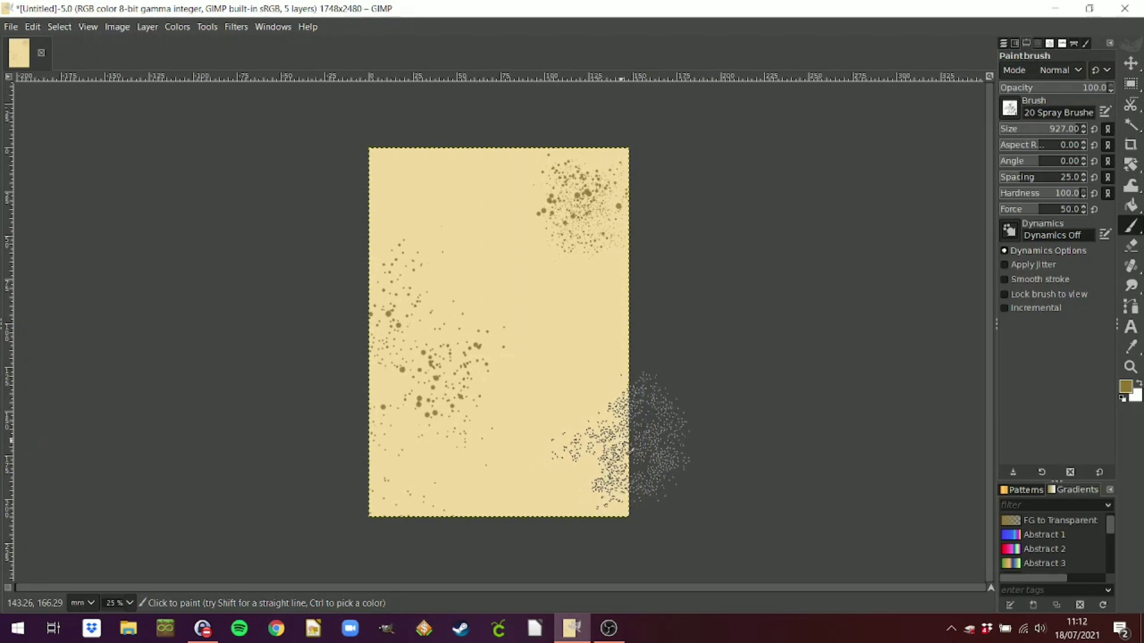
left_click(614, 437)
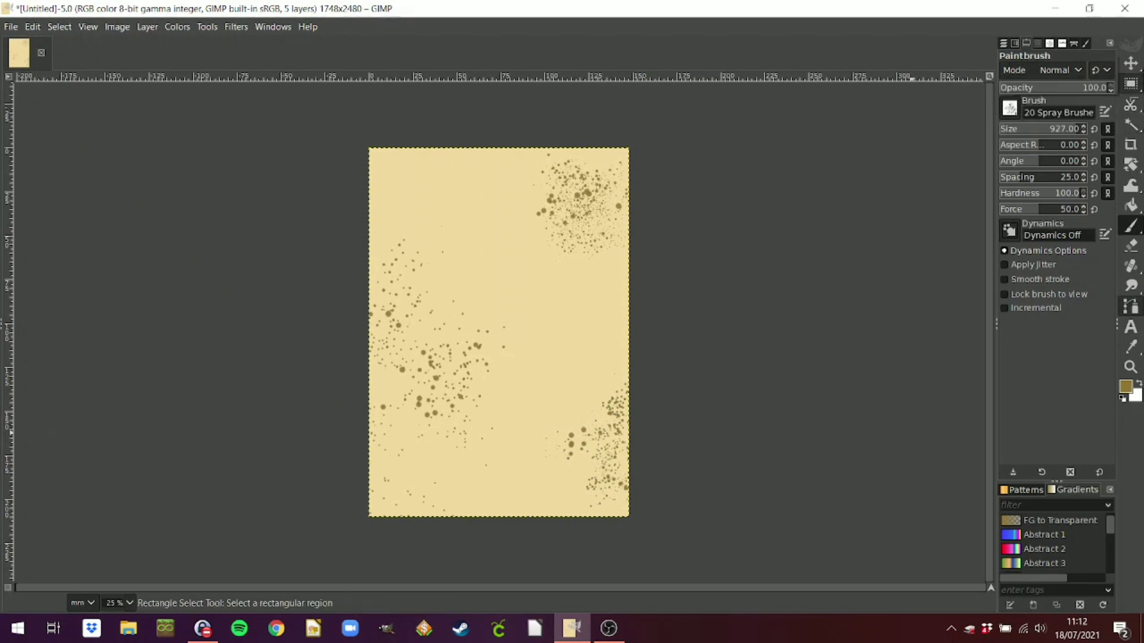
Hide and show the white, background, splats, splats #1 and splats #2 layers in turn to examine what each contains.
left_click(1132, 62)
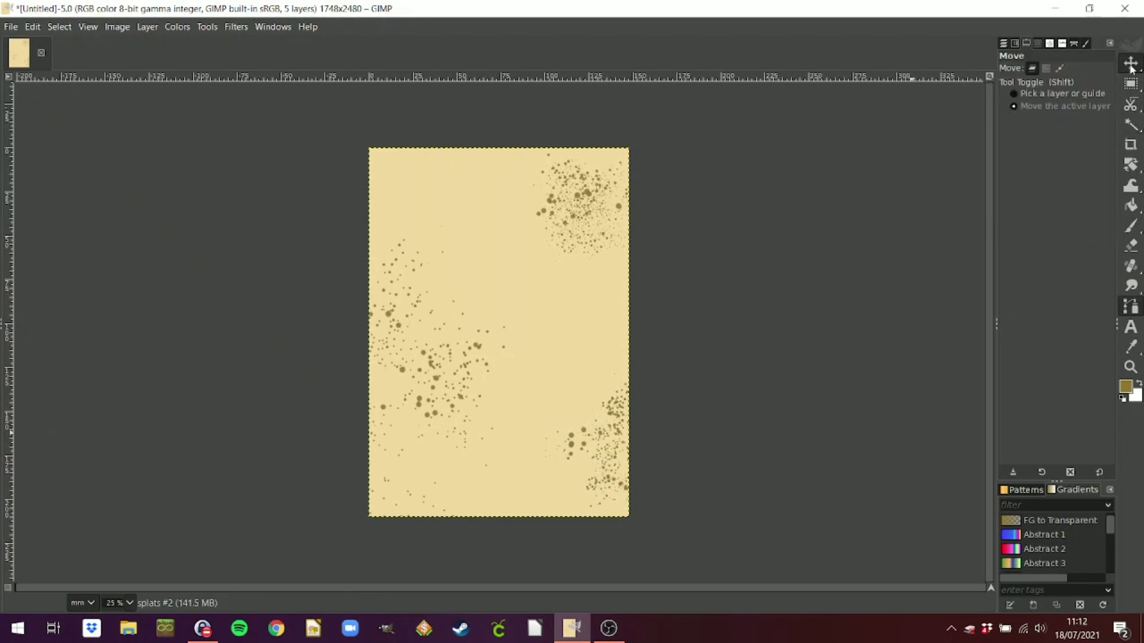
left_click(1005, 43)
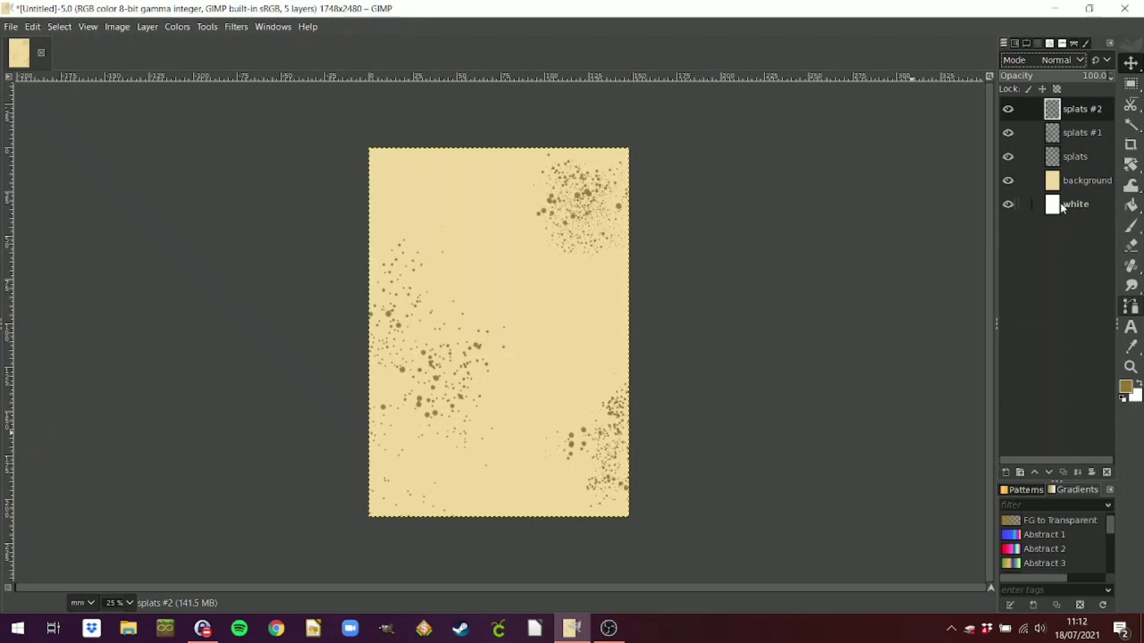
left_click(1008, 205)
left_click(1007, 205)
left_click(1007, 180)
left_click(1007, 181)
left_click(1007, 180)
left_click(1007, 181)
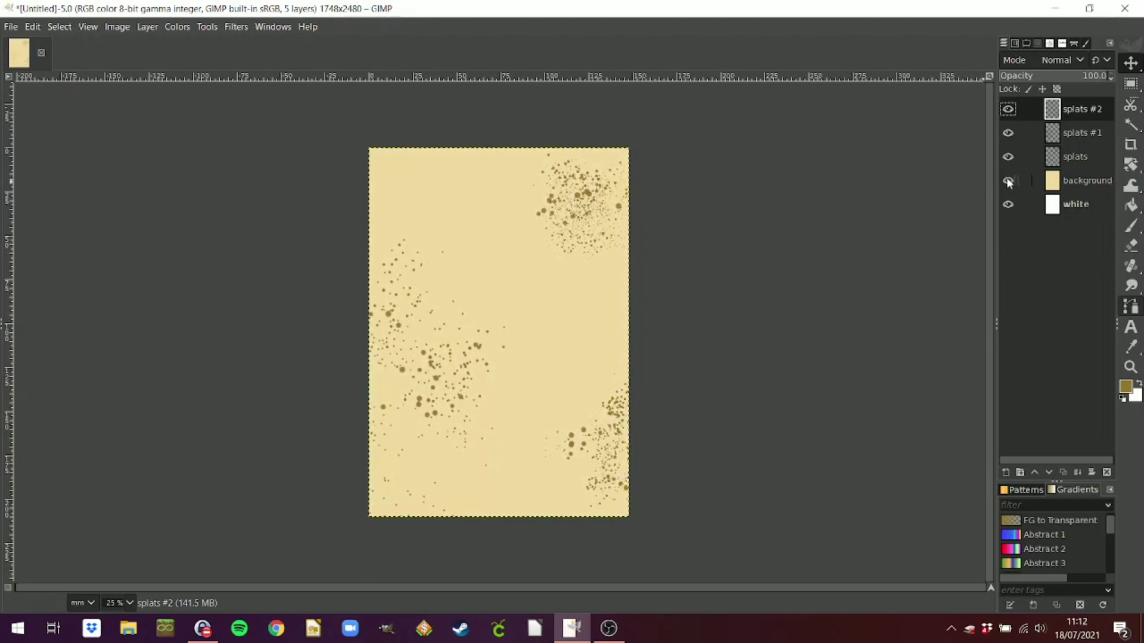
left_click(1007, 157)
left_click(1007, 157)
left_click(1009, 133)
left_click(1009, 132)
left_click(1008, 109)
left_click(1008, 109)
Merge splats #2 down into splats #1, and check the two remaining splatter layers by hiding and showing each.
right_click(1075, 116)
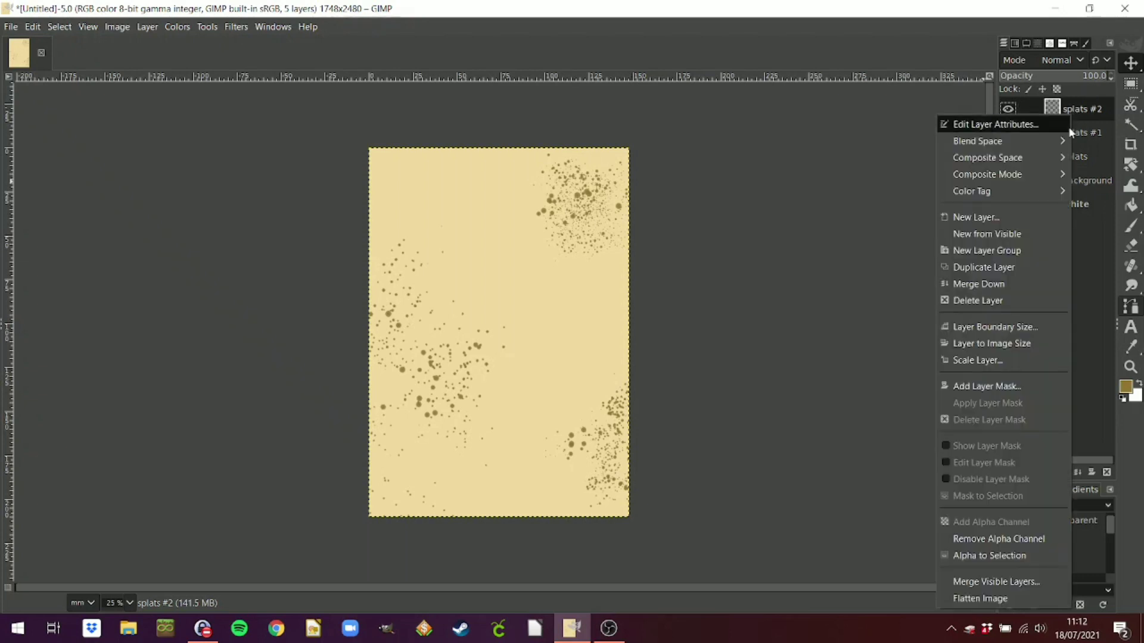
left_click(978, 284)
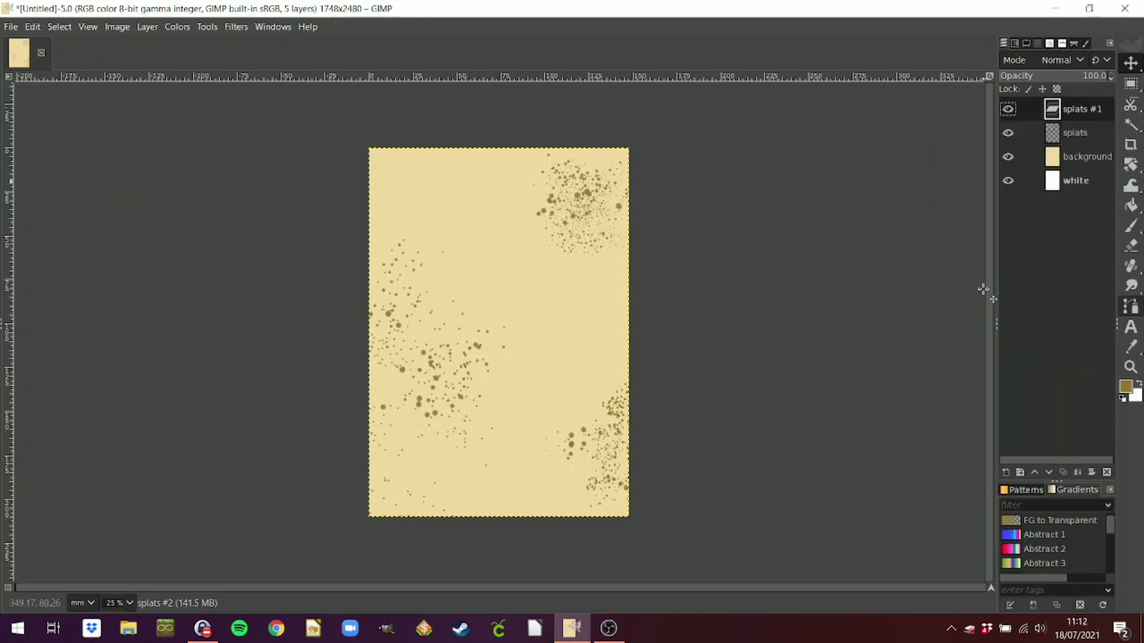
left_click(1007, 109)
left_click(1007, 109)
left_click(1007, 133)
left_click(1007, 132)
Merge splats #1 down into splats, and check the merged layer by hiding and showing it.
right_click(1083, 110)
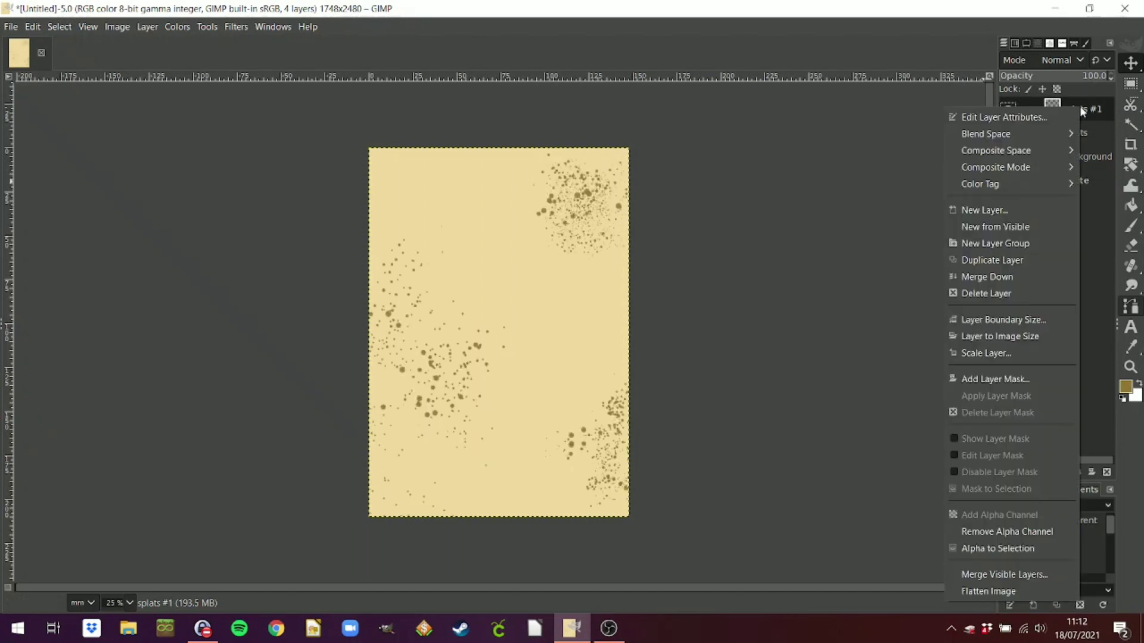
left_click(974, 277)
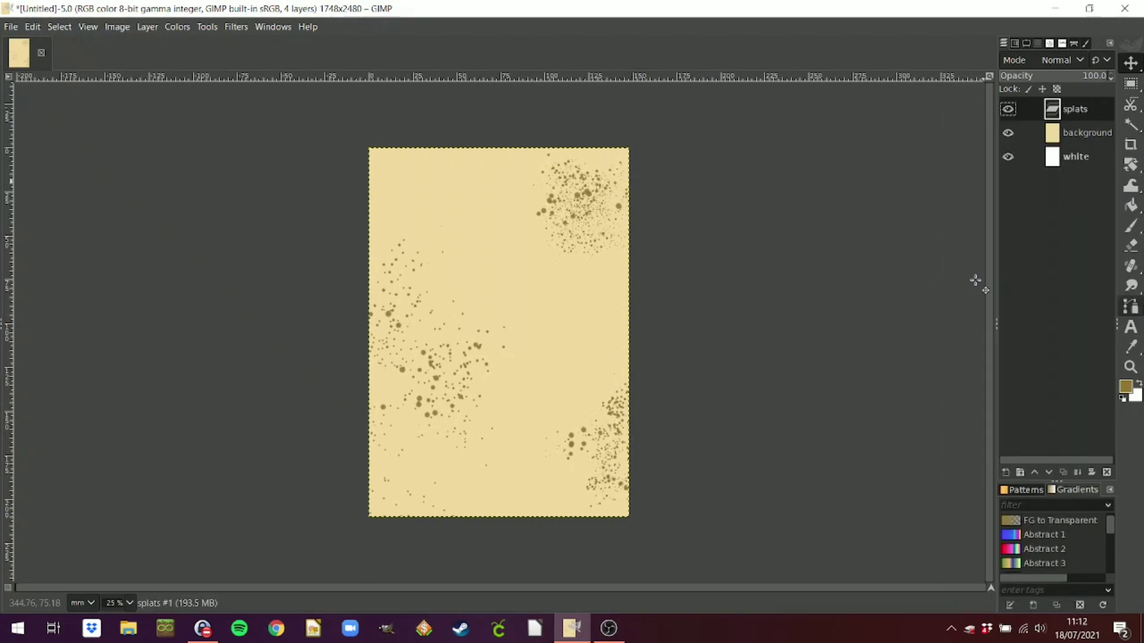
left_click(1008, 109)
left_click(1008, 109)
left_click(1008, 109)
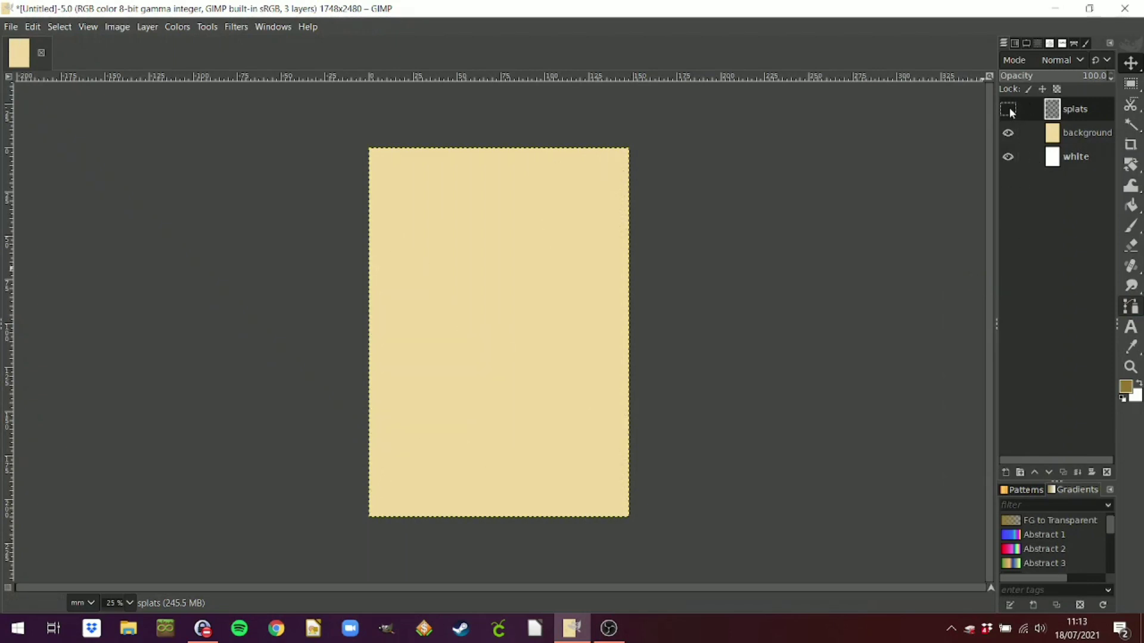
left_click(1008, 109)
Lower the opacity of the merged splats layer to 25.8 so the splatters look faint.
mouse_move(1130, 84)
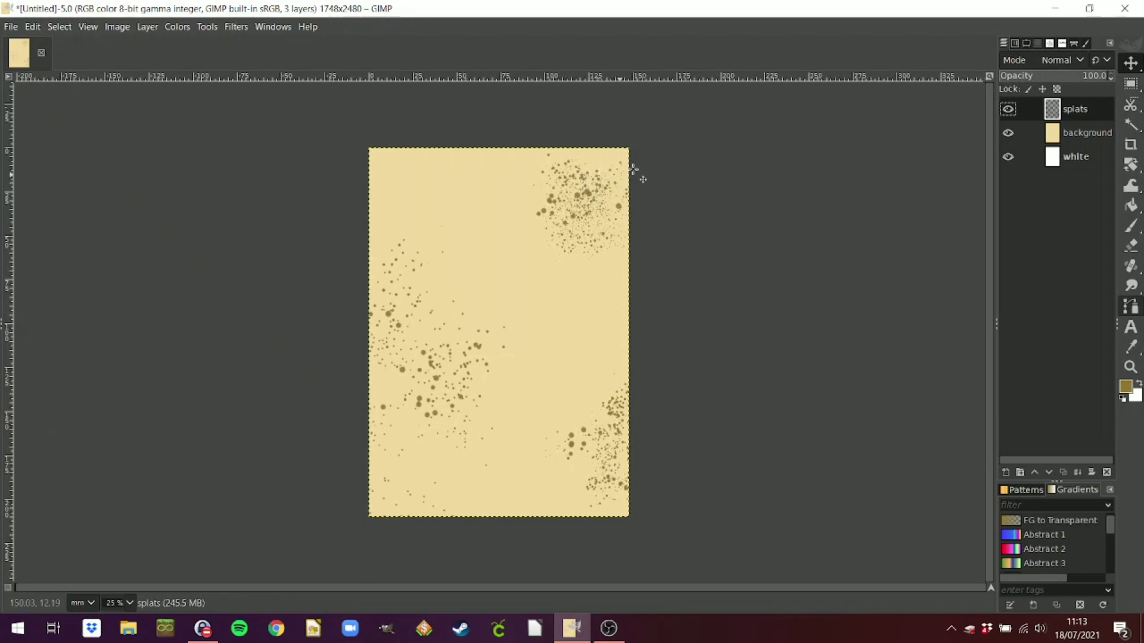
mouse_move(1138, 116)
left_click_drag(1113, 73, 853, 79)
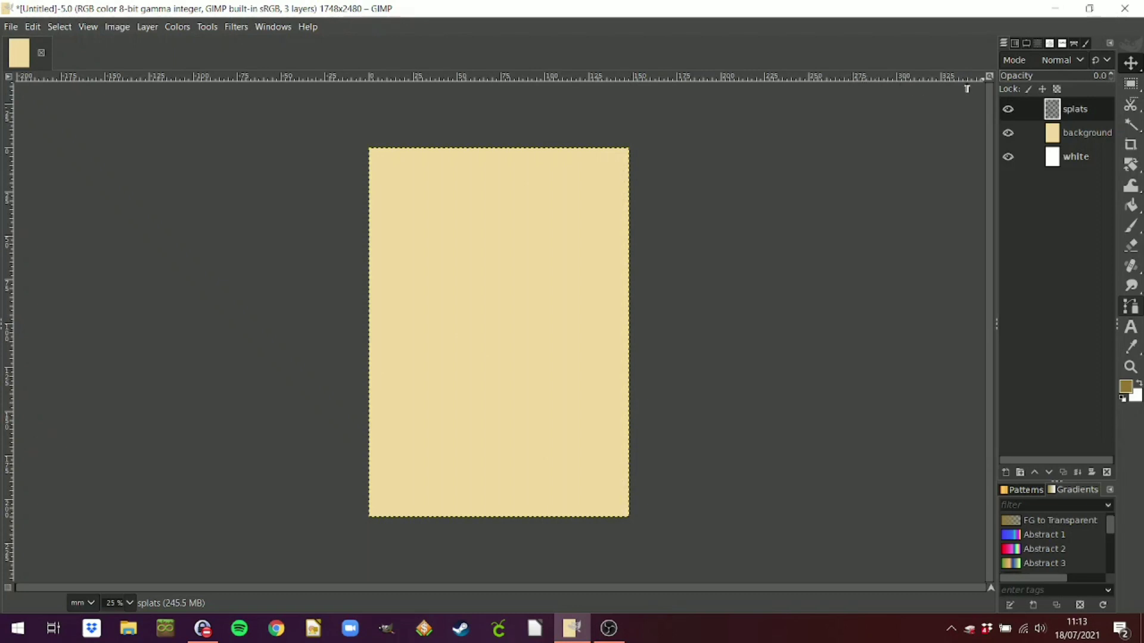
left_click(1042, 76)
left_click_drag(1042, 76, 1027, 108)
mouse_move(1125, 96)
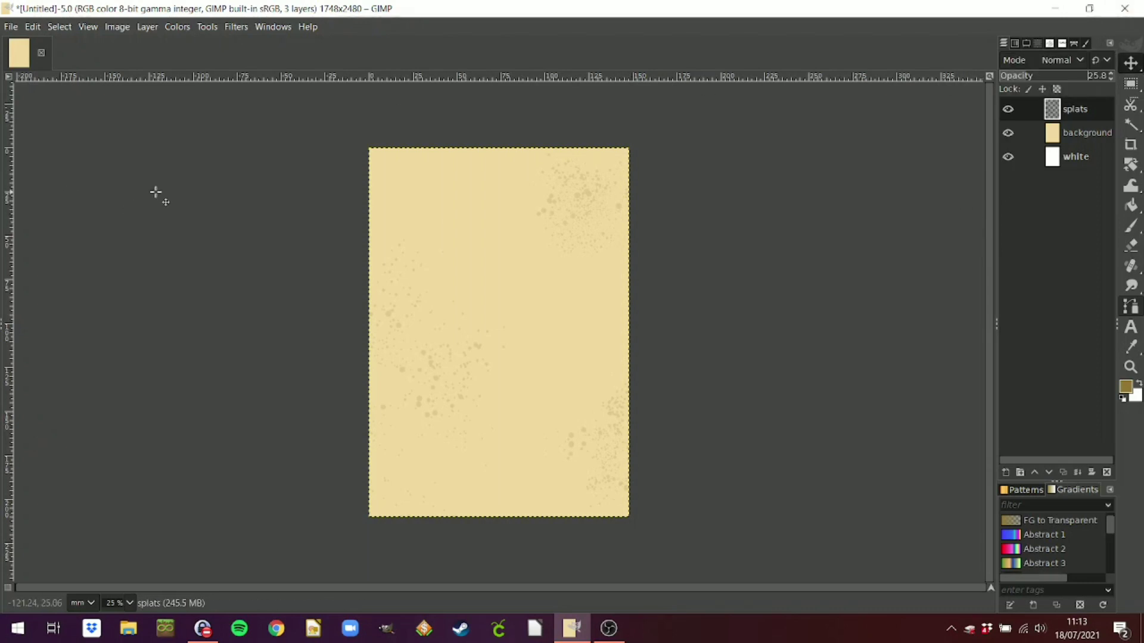
Add a transparent 1748 x 2480 px layer named script above the splats layer.
right_click(1076, 107)
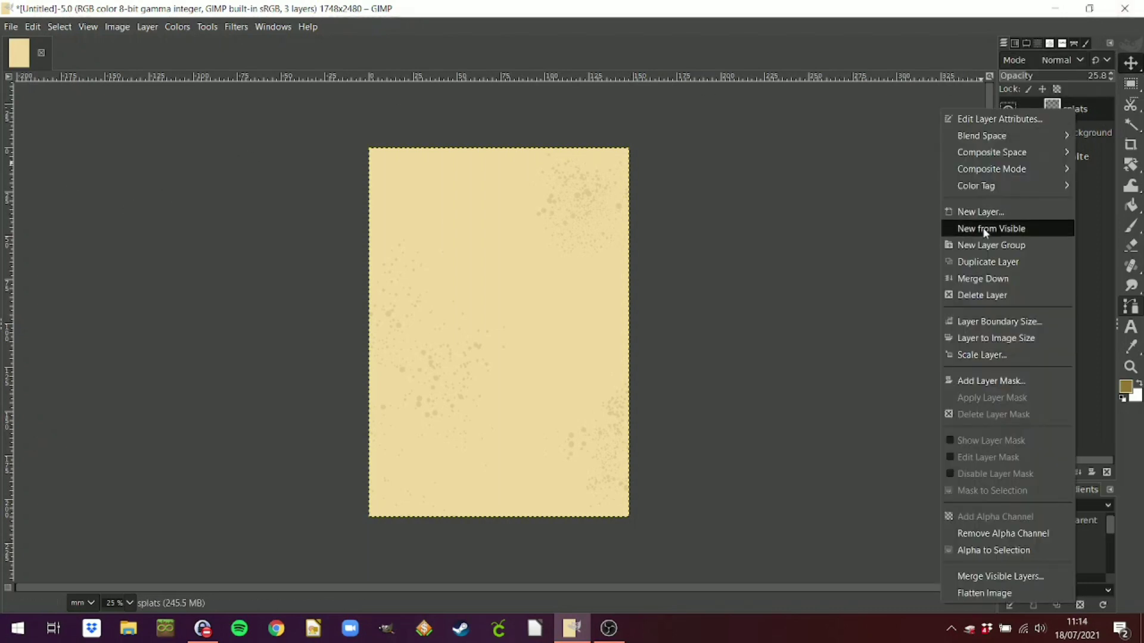
left_click(986, 211)
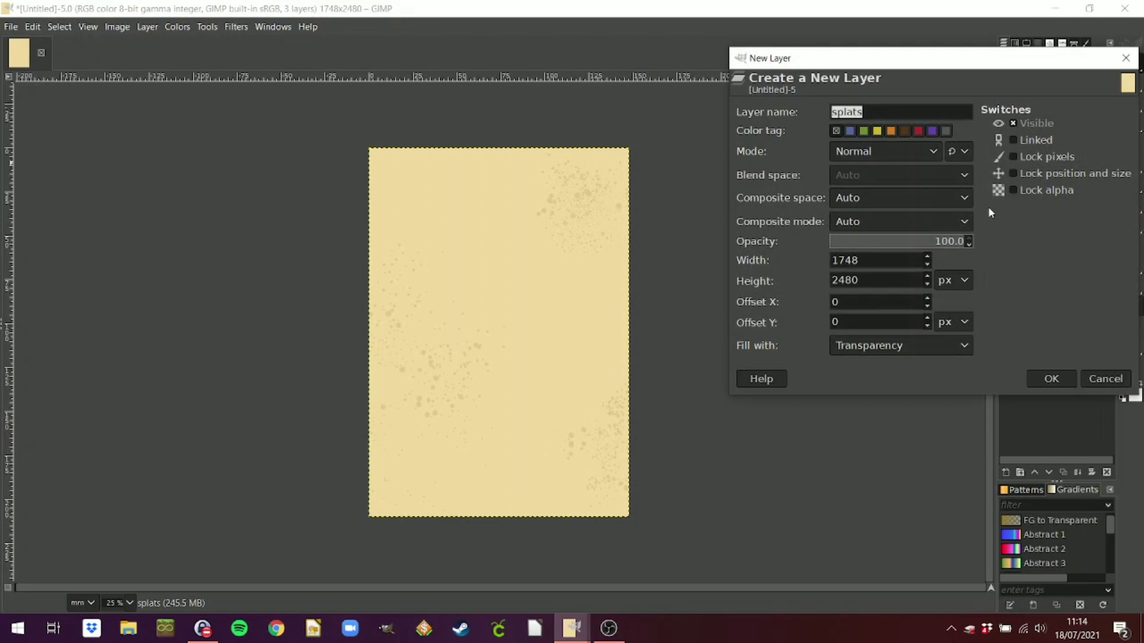
type("script")
left_click(1041, 379)
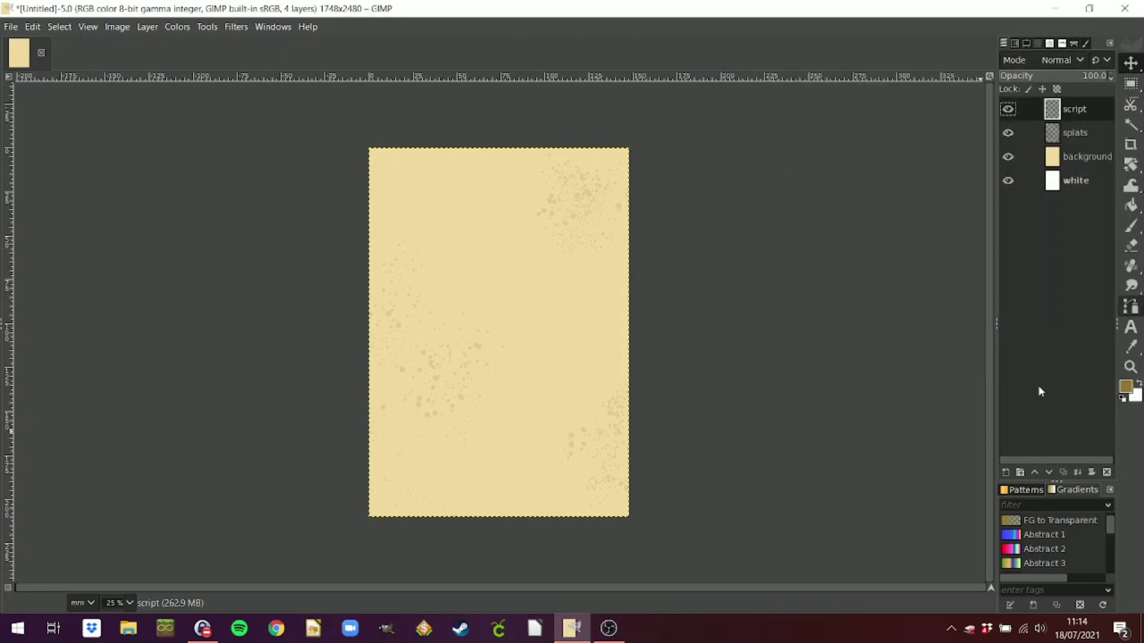
Change the foreground colour to the dark brown 403720 and activate the Paintbrush.
left_click(1126, 387)
left_click(955, 238)
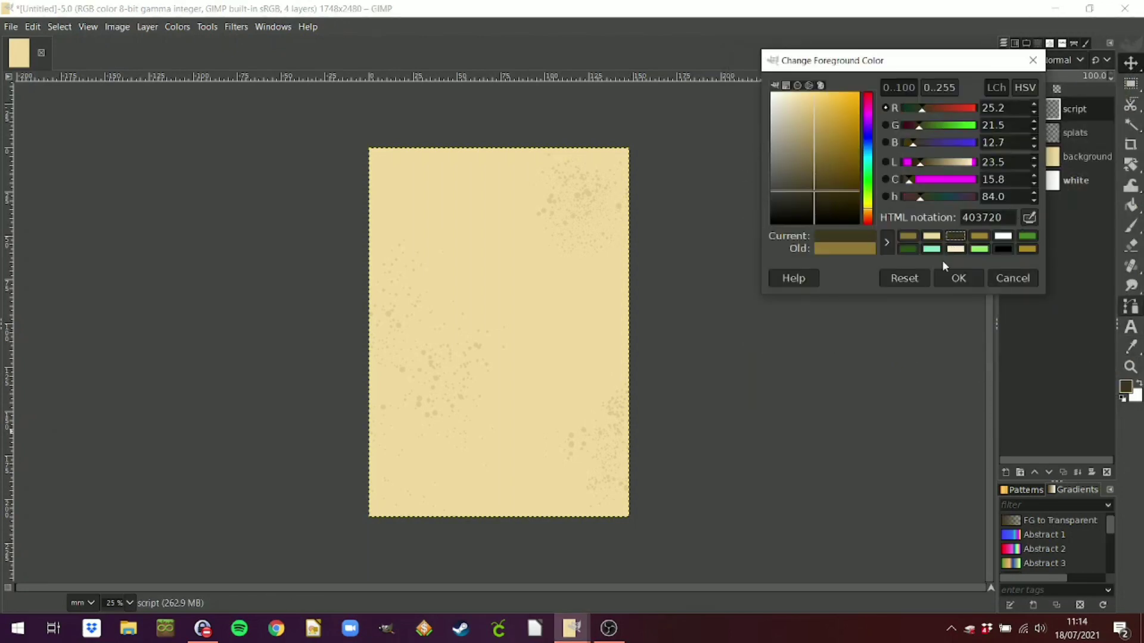
left_click(950, 280)
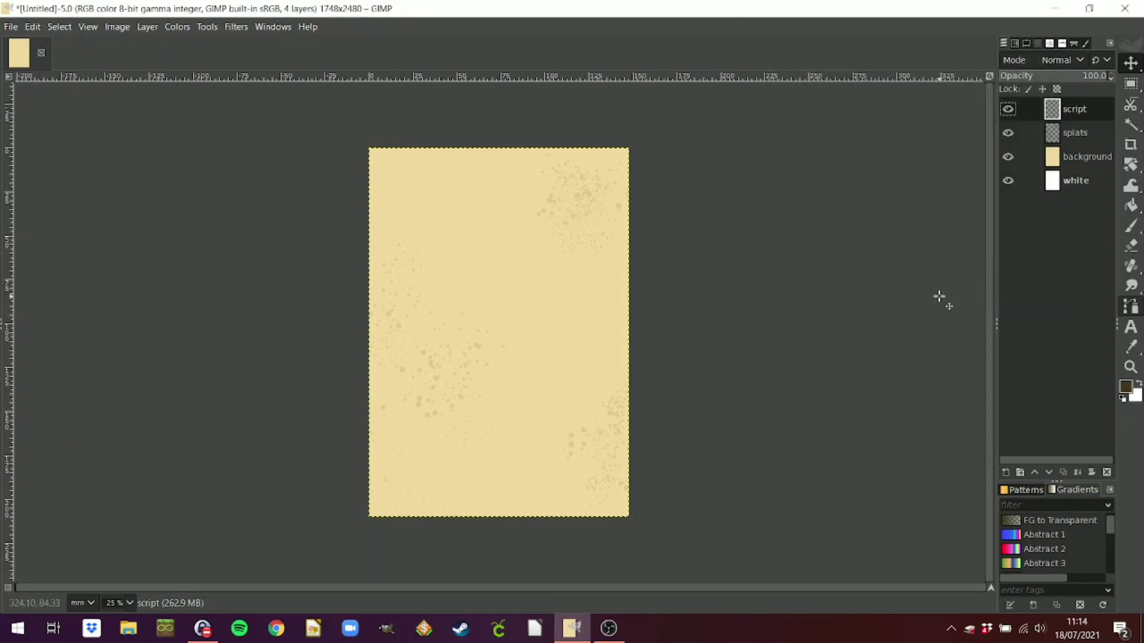
left_click(1136, 229)
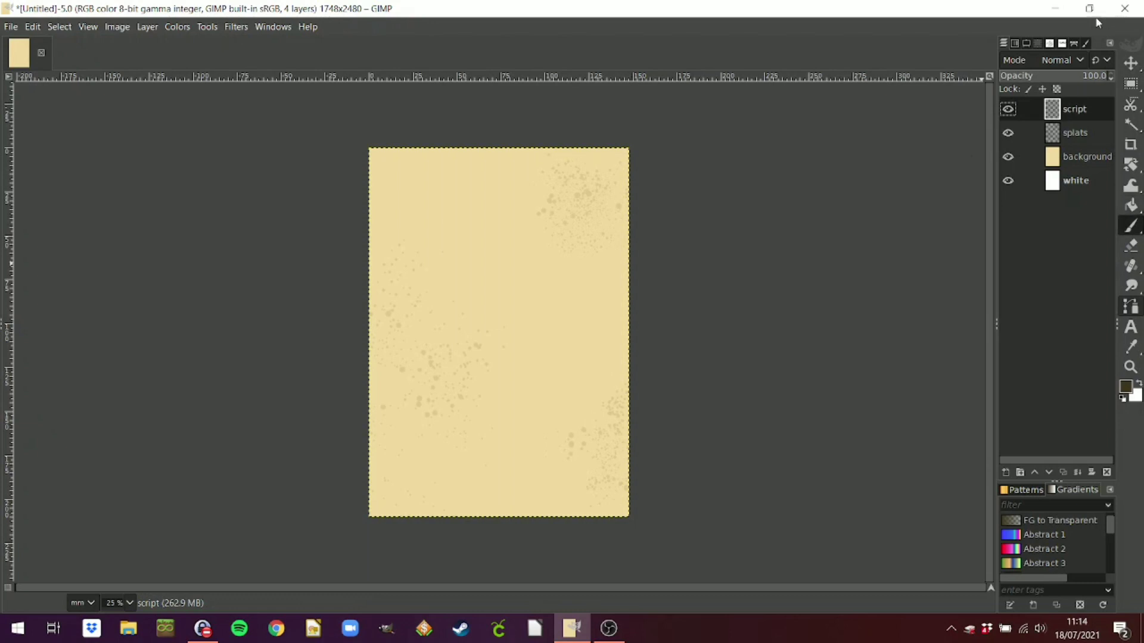
Find the handwriting brushes in the brush collection.
left_click(1063, 43)
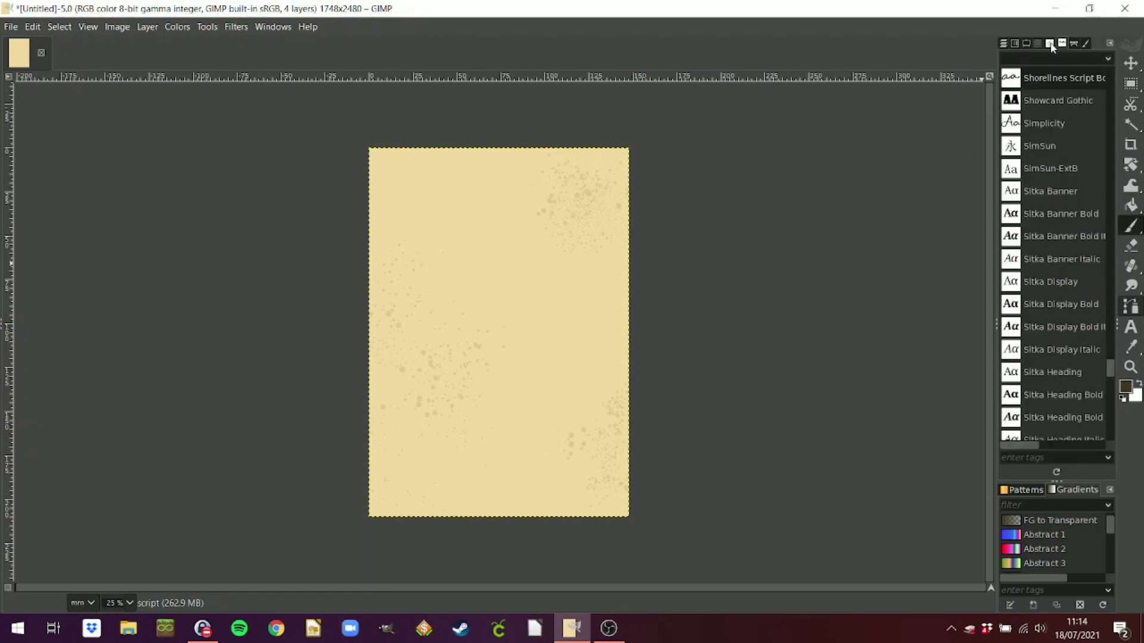
left_click(1050, 43)
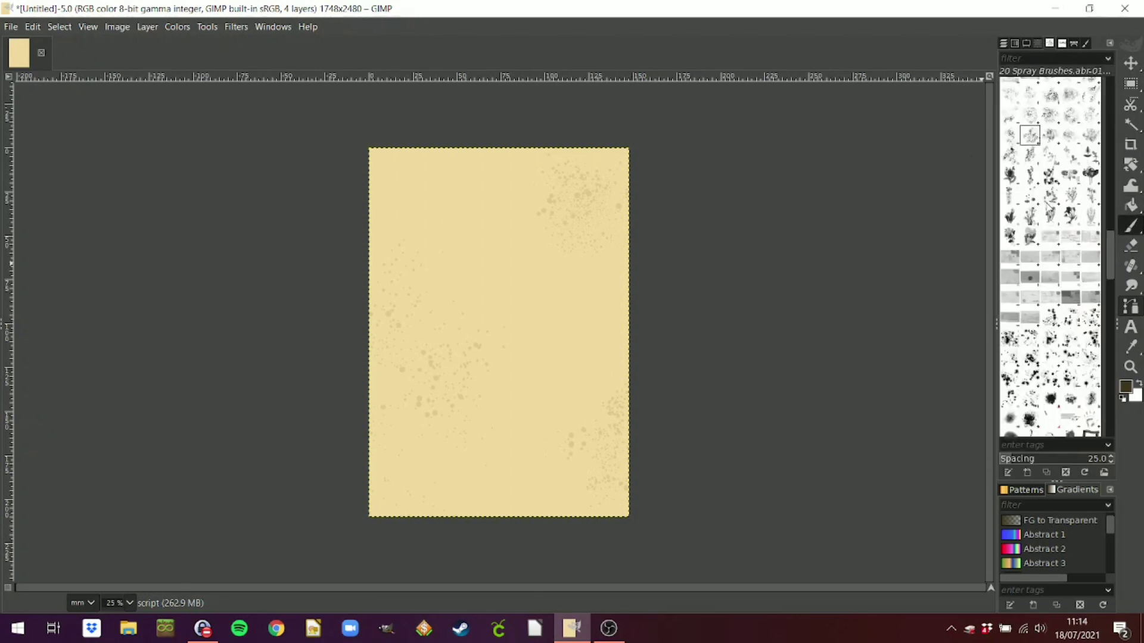
scroll(1047, 208, "down", 5)
scroll(1047, 206, "down", 5)
scroll(1050, 207, "down", 3)
scroll(1049, 205, "up", 15)
scroll(1049, 205, "up", 10)
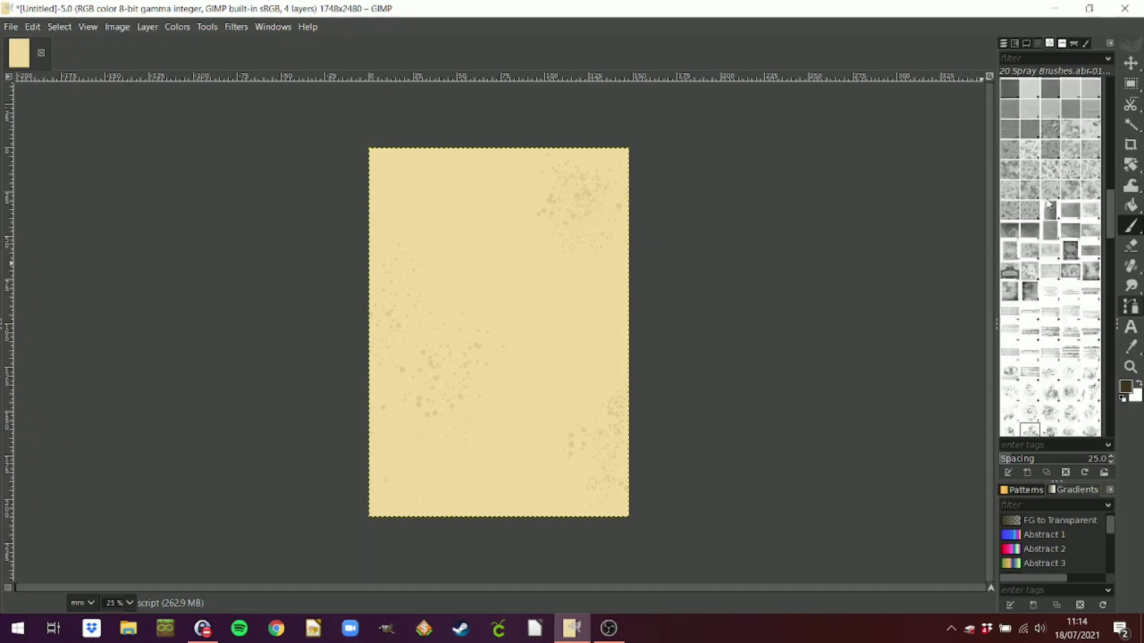
scroll(1048, 204, "up", 5)
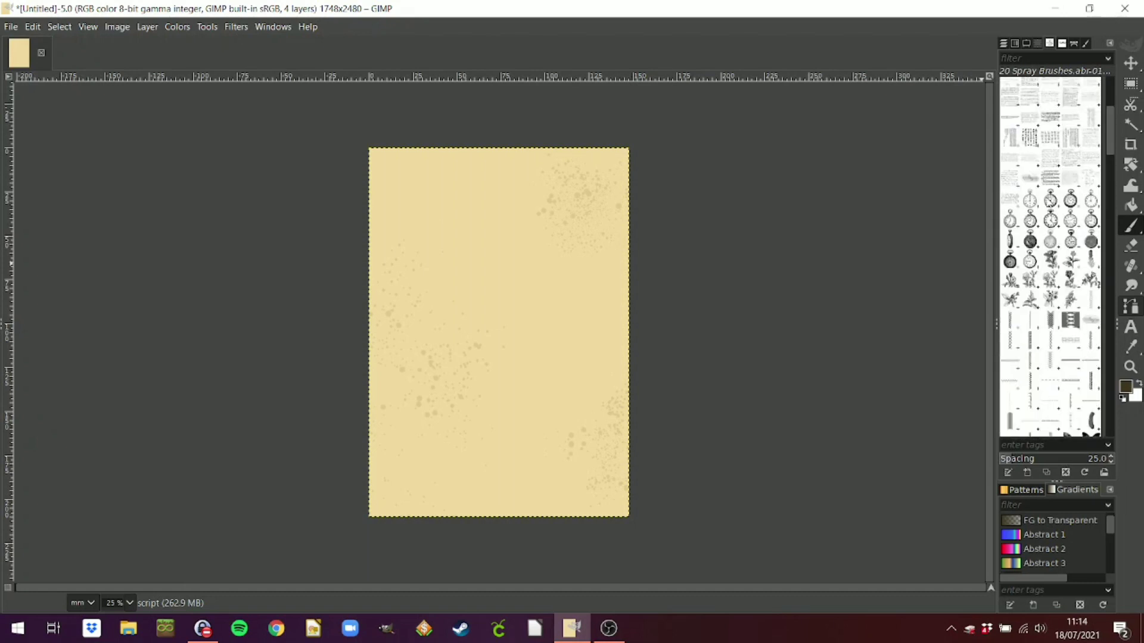
scroll(1049, 205, "up", 6)
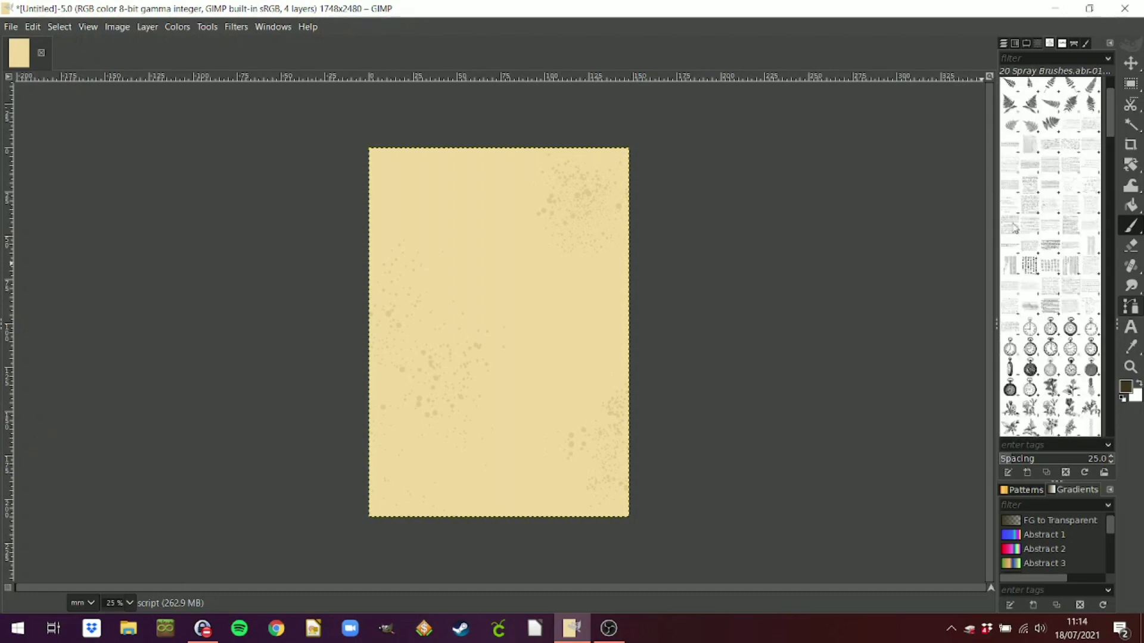
Preview several handwriting brushes and choose Handwriting_28 as the paintbrush tip.
left_click(1074, 232)
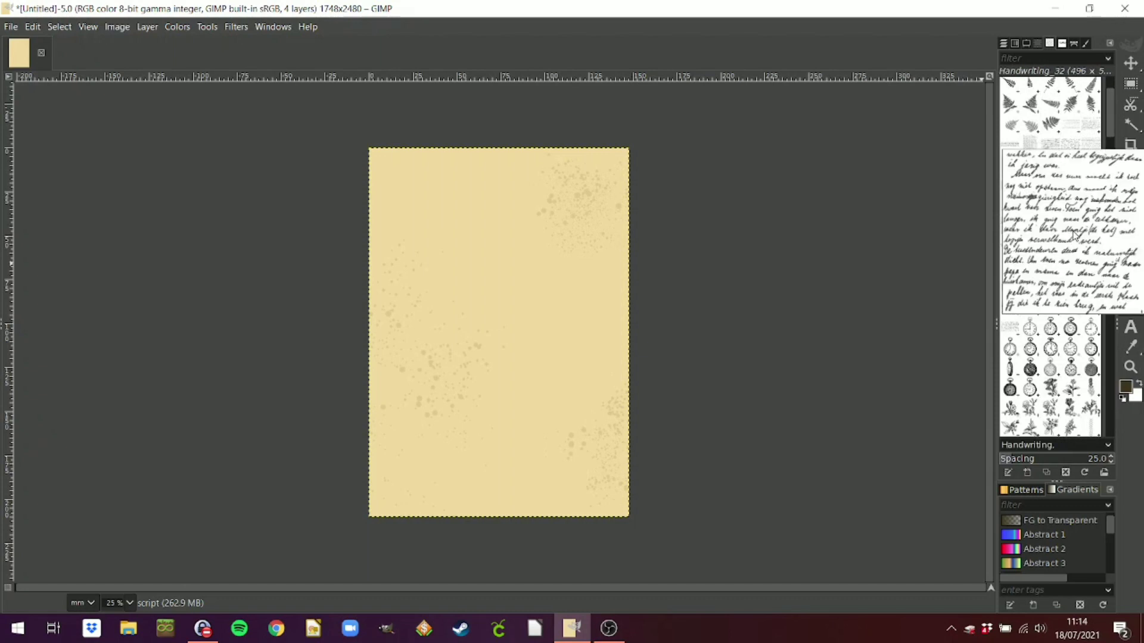
left_click(1049, 233)
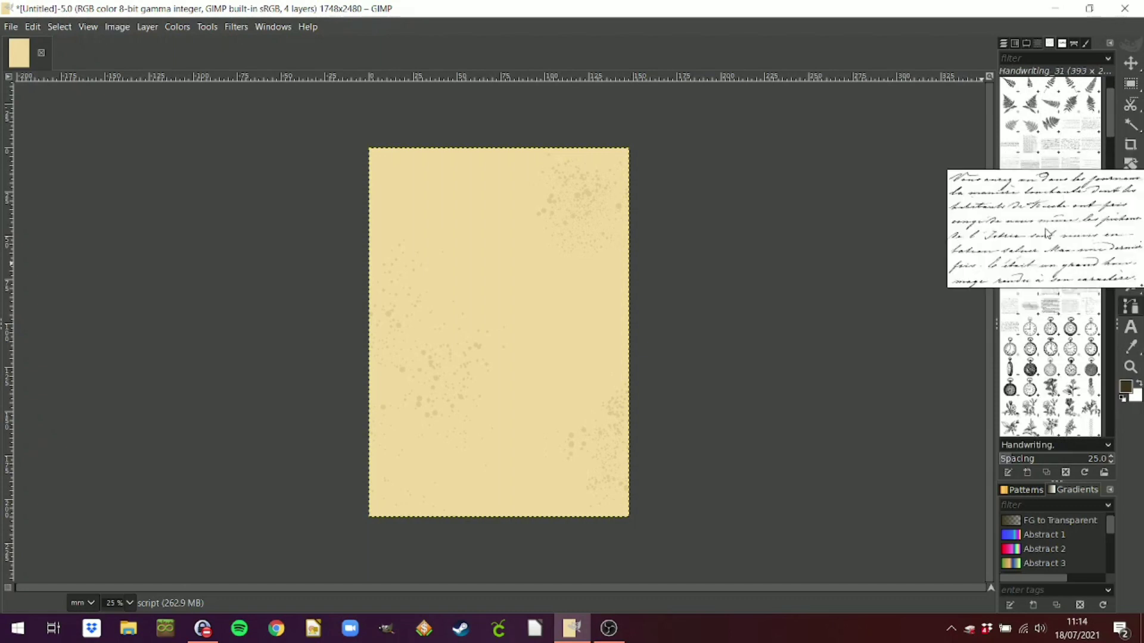
left_click(1089, 147)
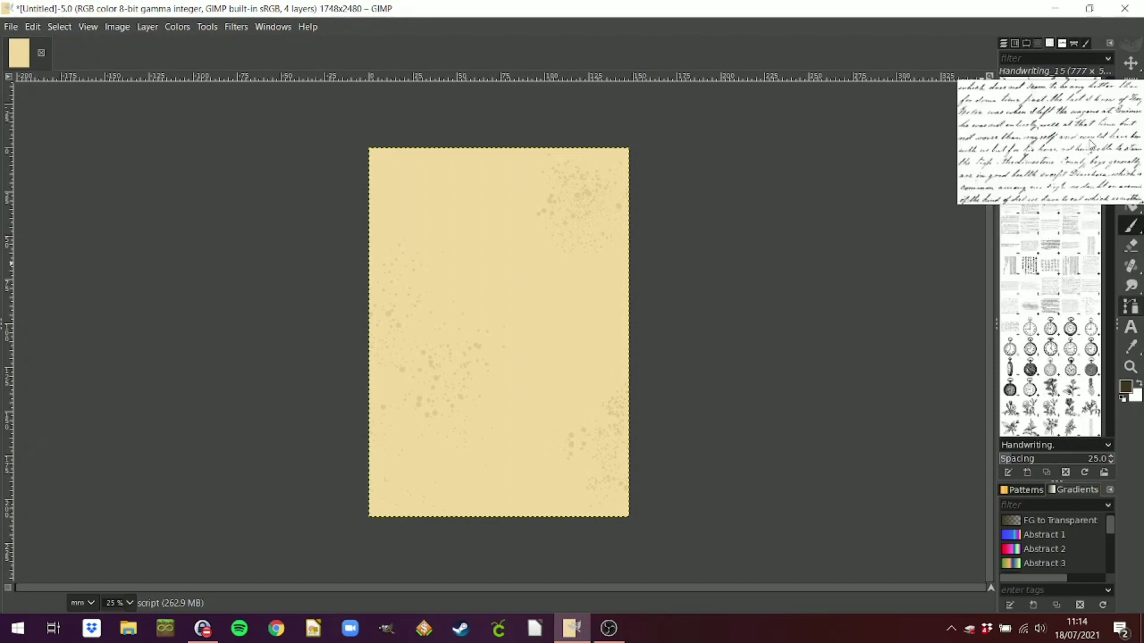
left_click(1094, 128)
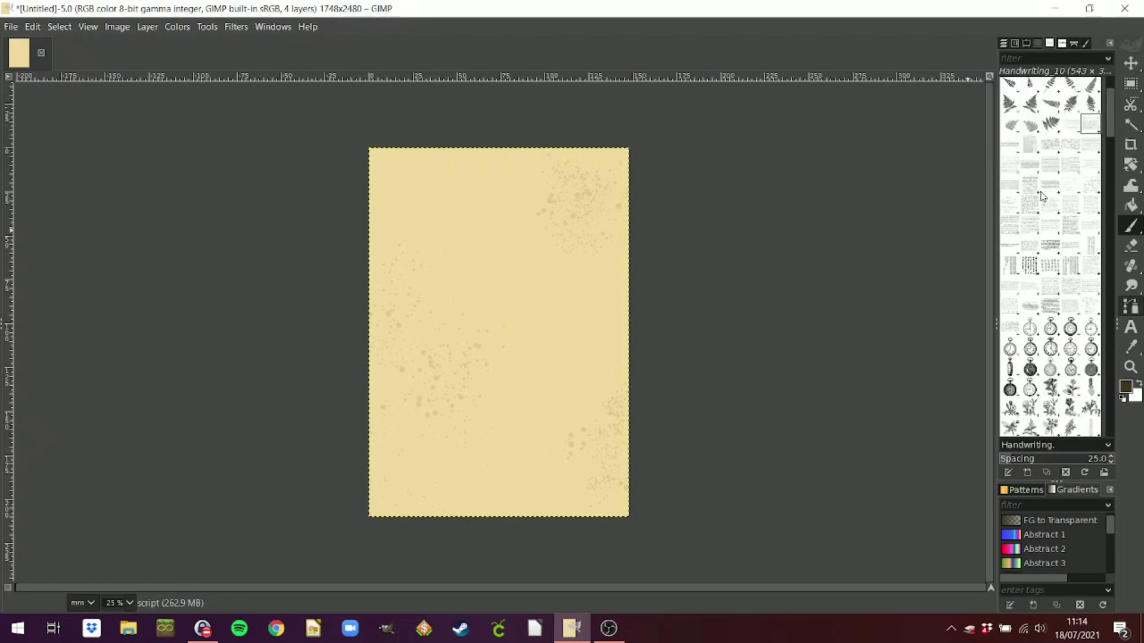
left_click(1013, 193)
left_click(1011, 225)
left_click(1034, 227)
left_click(1031, 206)
left_click(1077, 163)
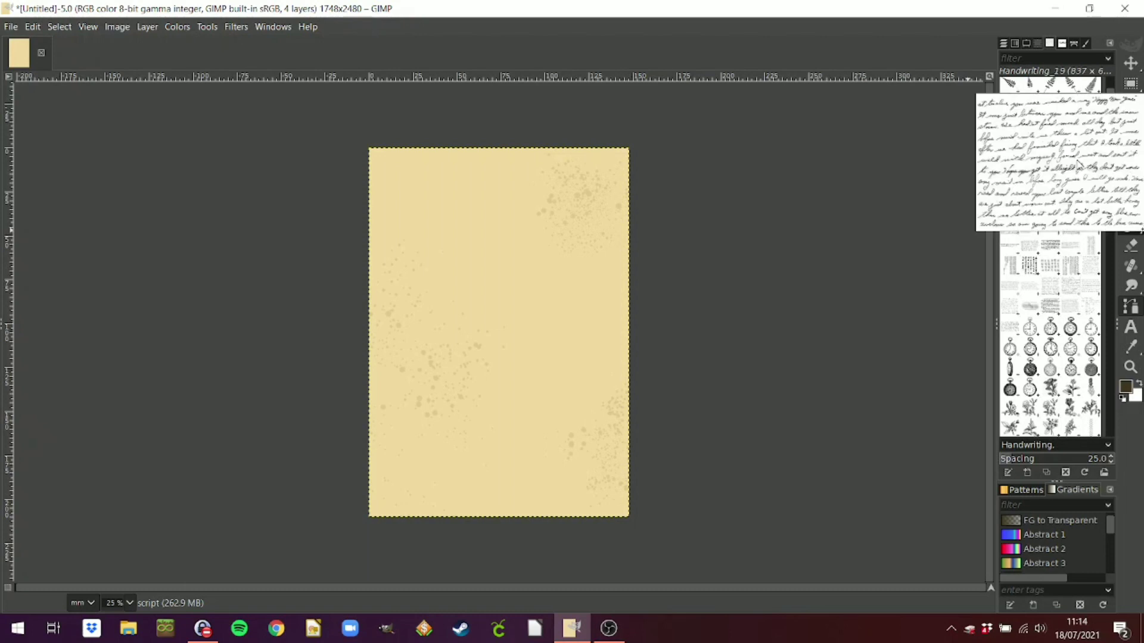
left_click(1068, 203)
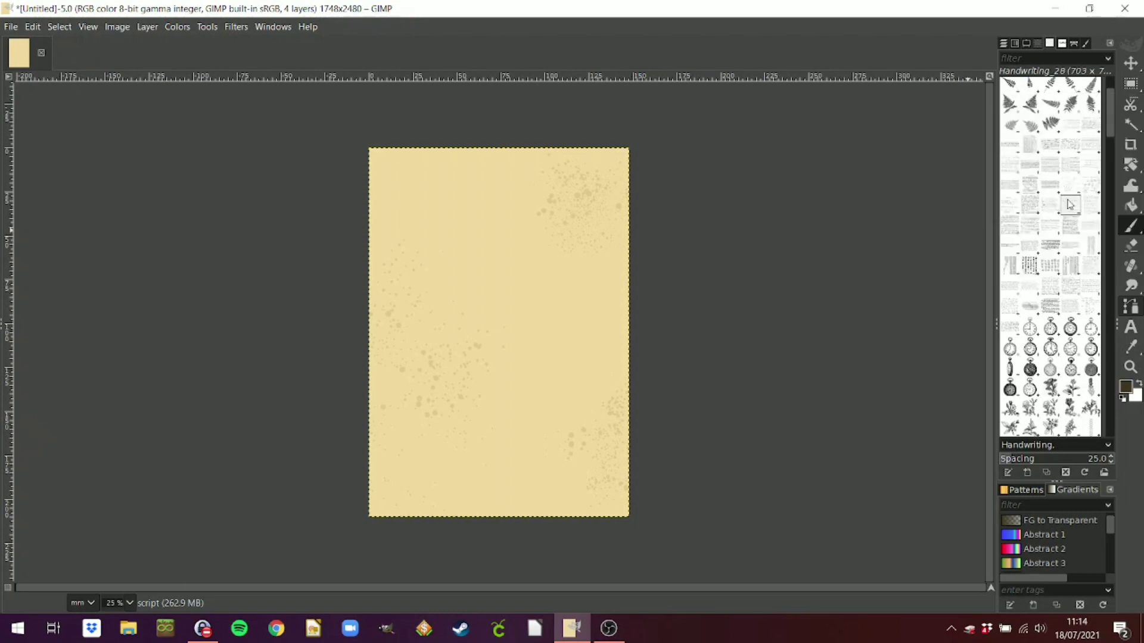
left_click(1075, 209)
left_click(587, 146)
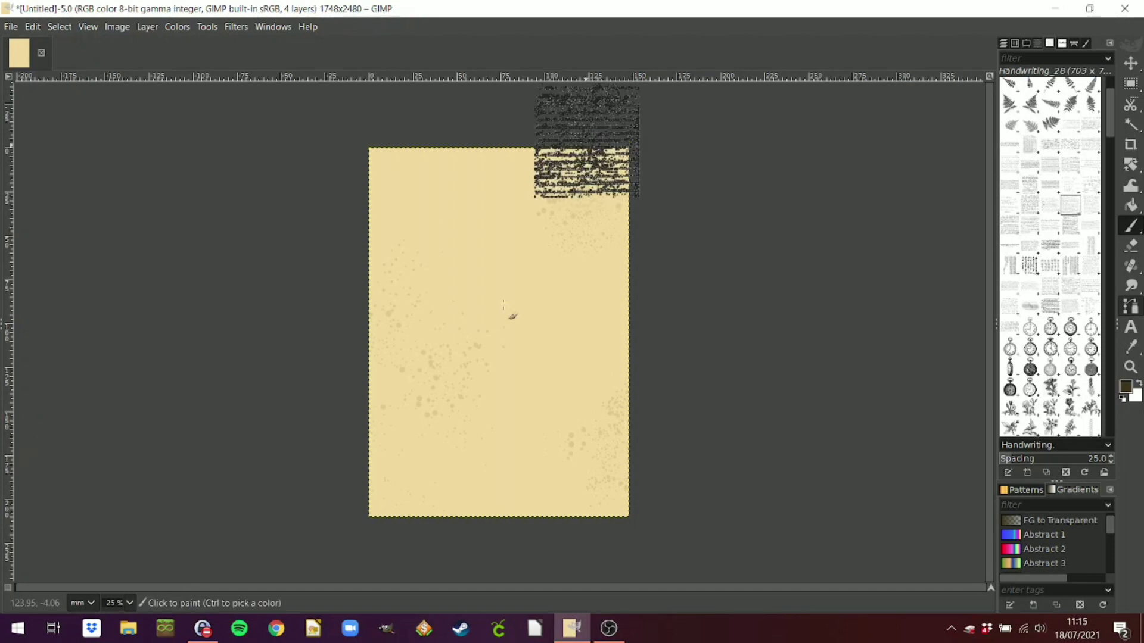
key("ctrl+z")
left_click(488, 338)
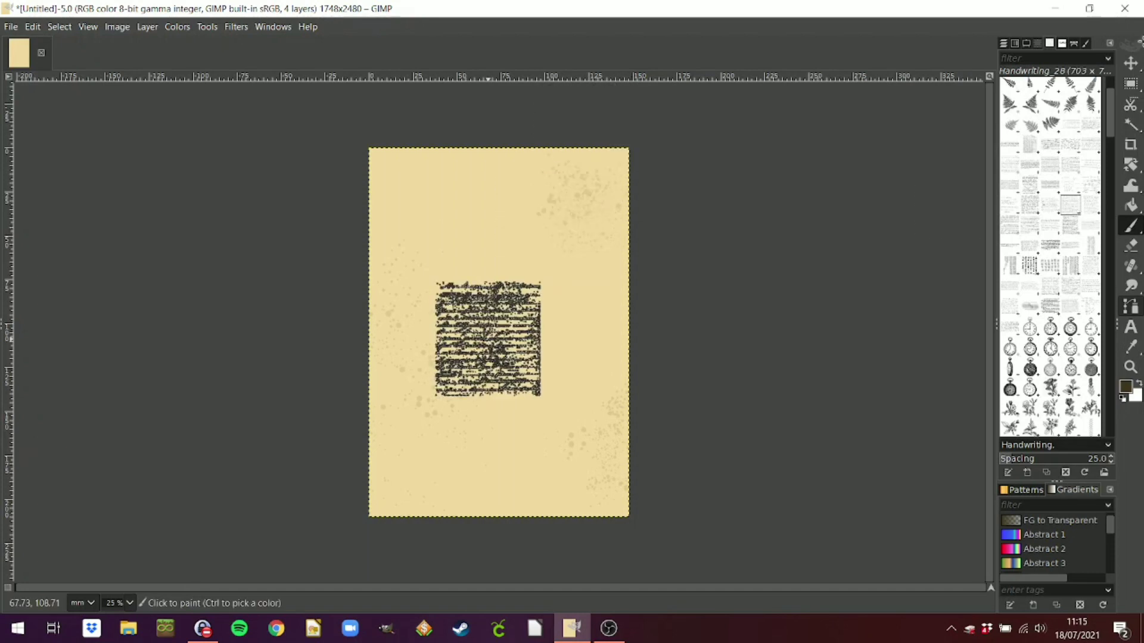
key("ctrl+z")
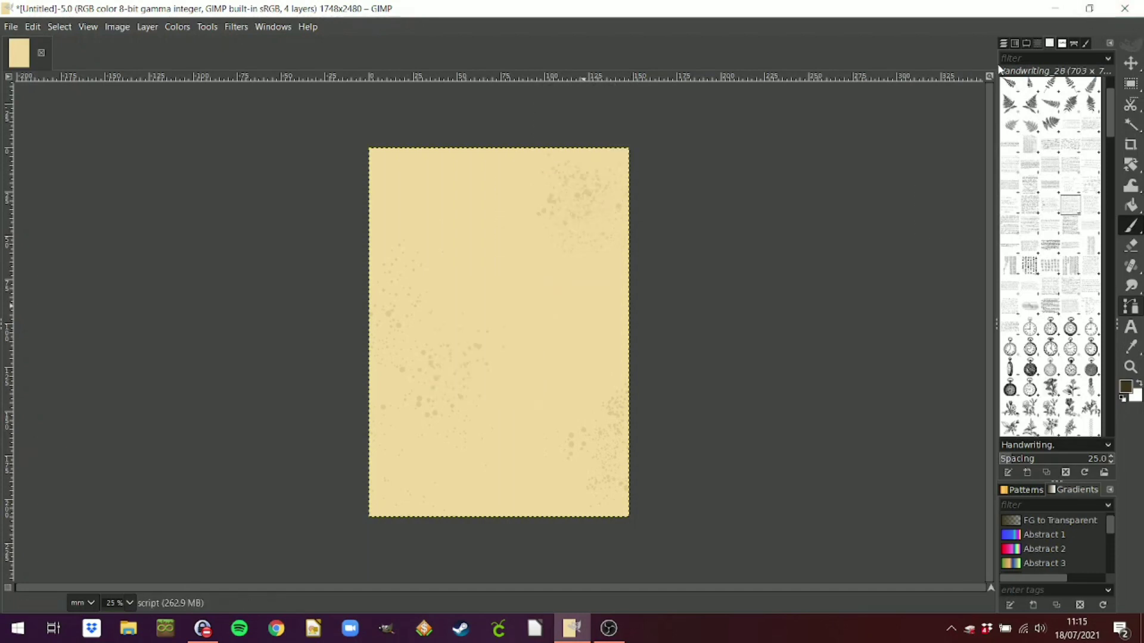
Enlarge the brush to size 1075 and stamp the handwriting once on the script layer, running off the page's right edge at mid-height.
left_click(1025, 45)
left_click(1081, 129)
left_click(1083, 132)
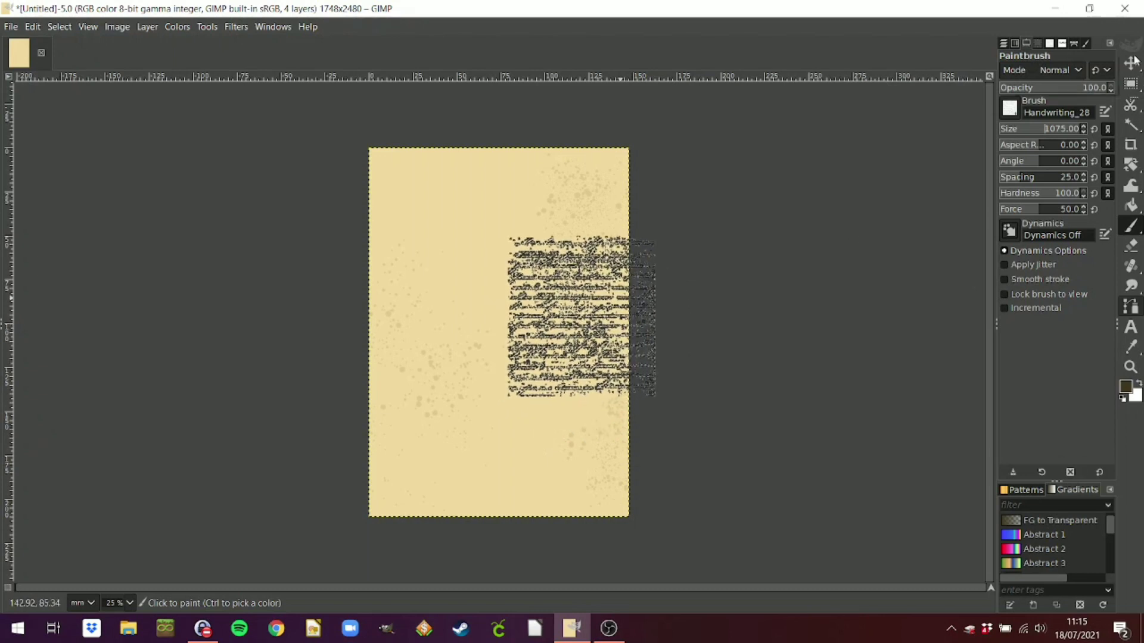
left_click(1009, 45)
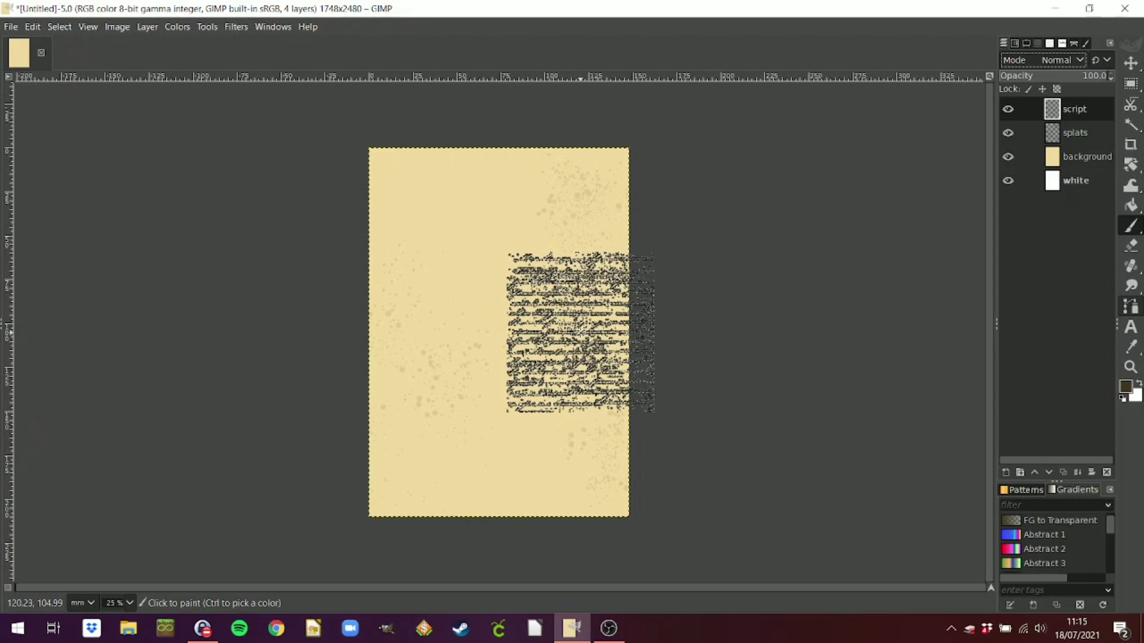
left_click(581, 332)
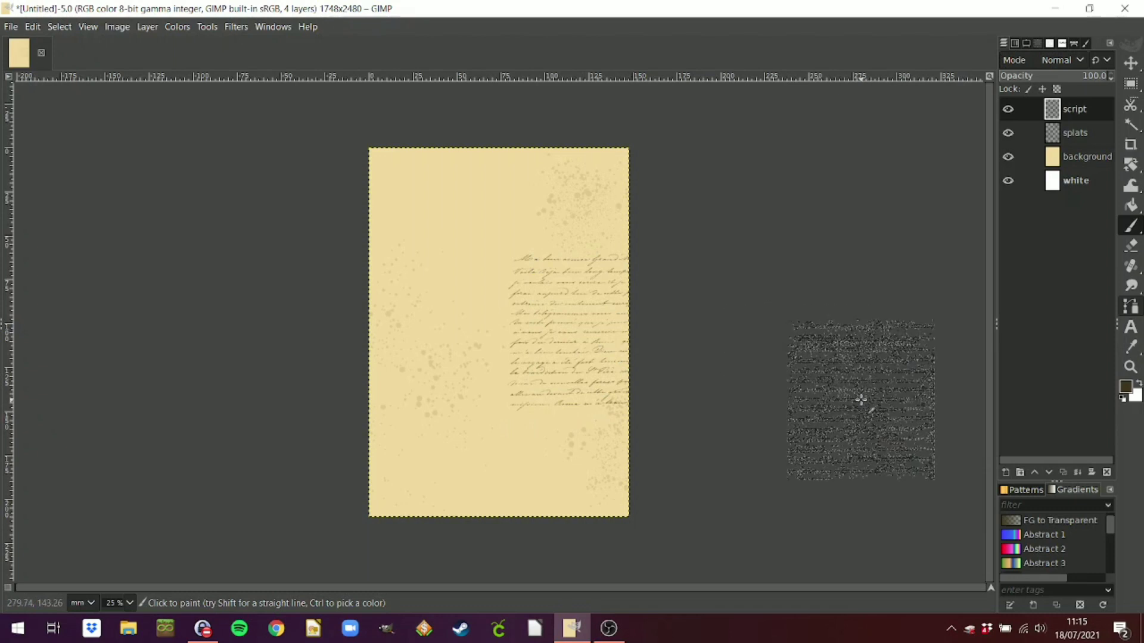
Add a new layer above the script layer and stamp the same handwriting in the upper-left area of the page.
right_click(1075, 111)
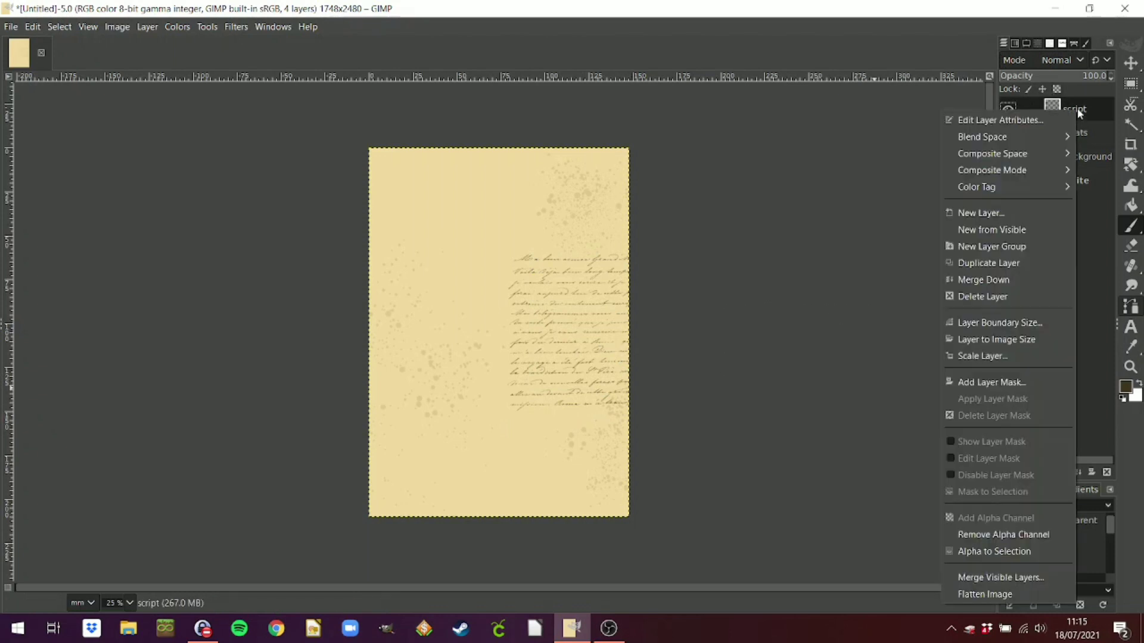
left_click(1017, 213)
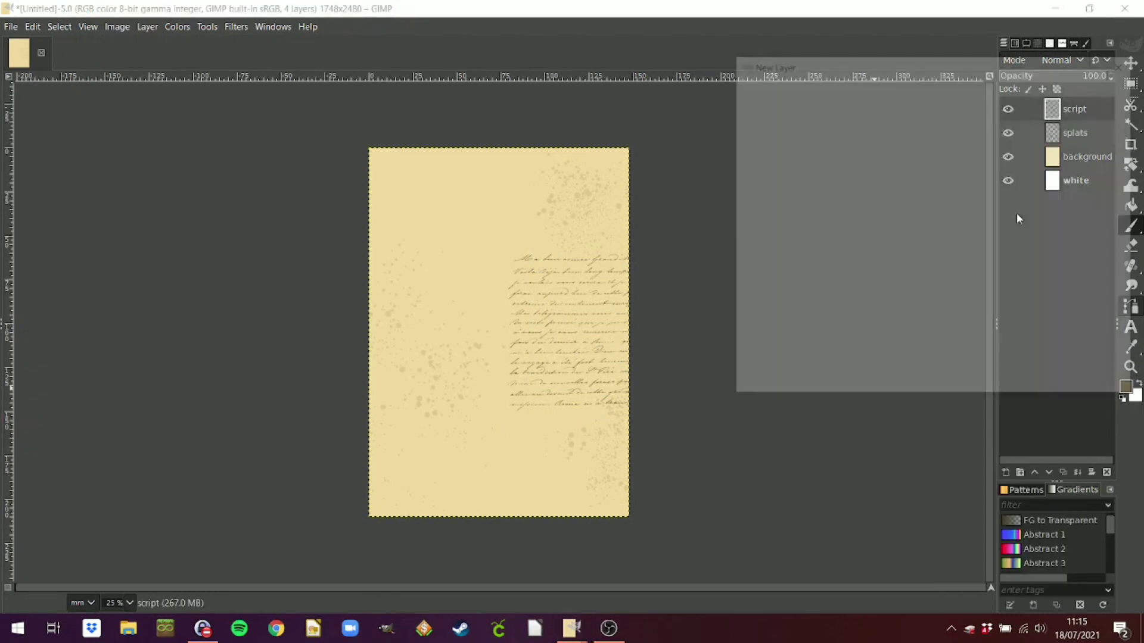
left_click(1044, 381)
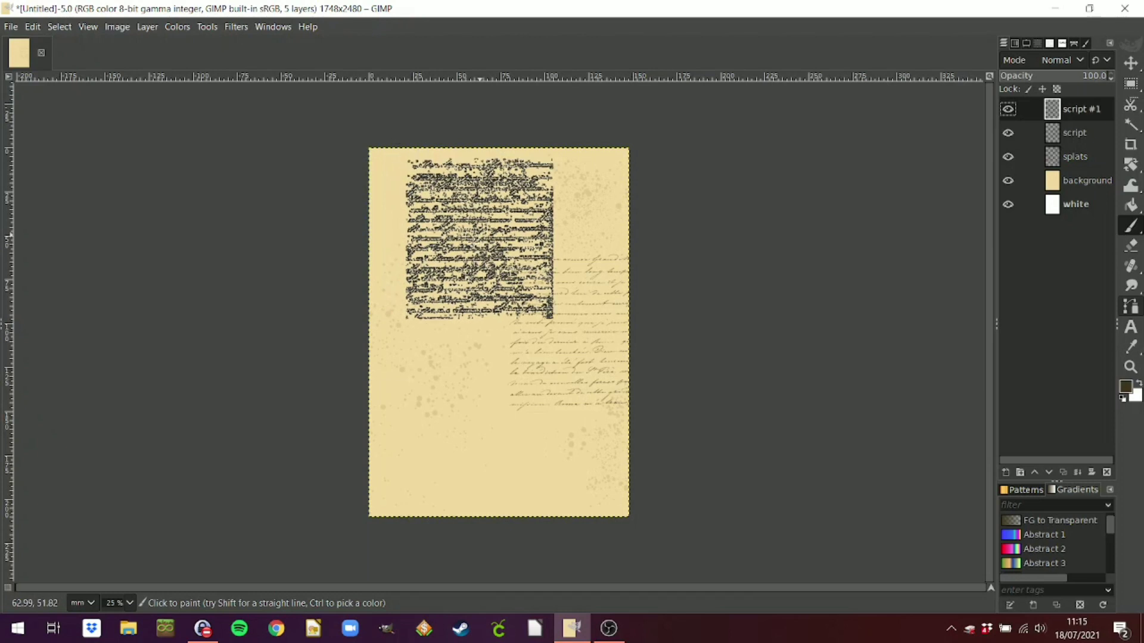
left_click(477, 247)
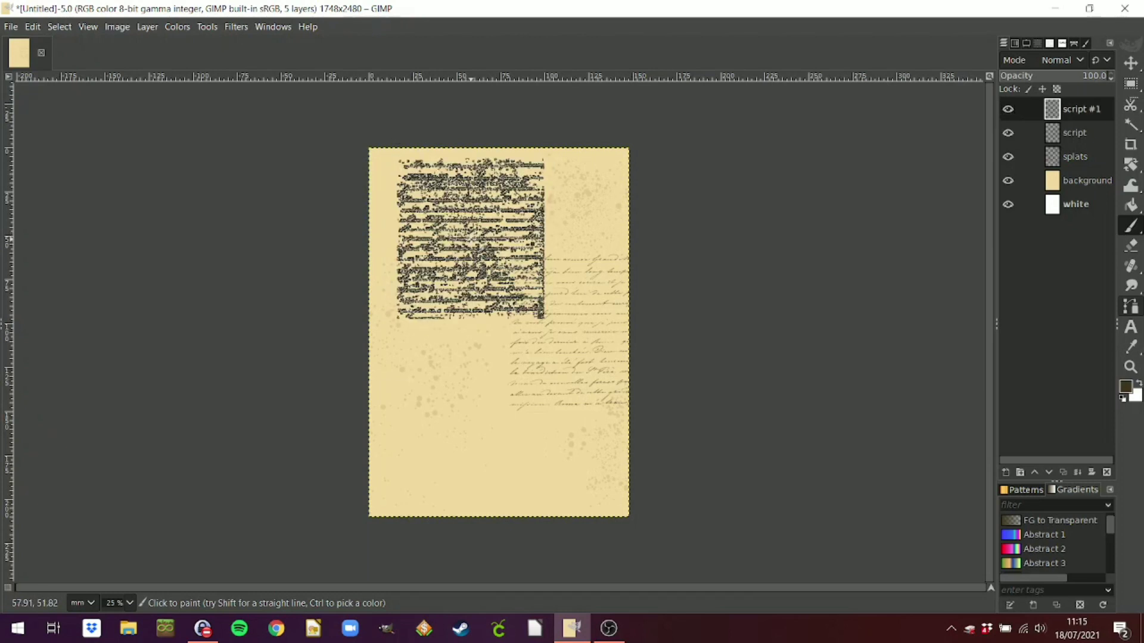
Rotate the new handwriting layer by -18.55 degrees about its centre.
mouse_move(1130, 165)
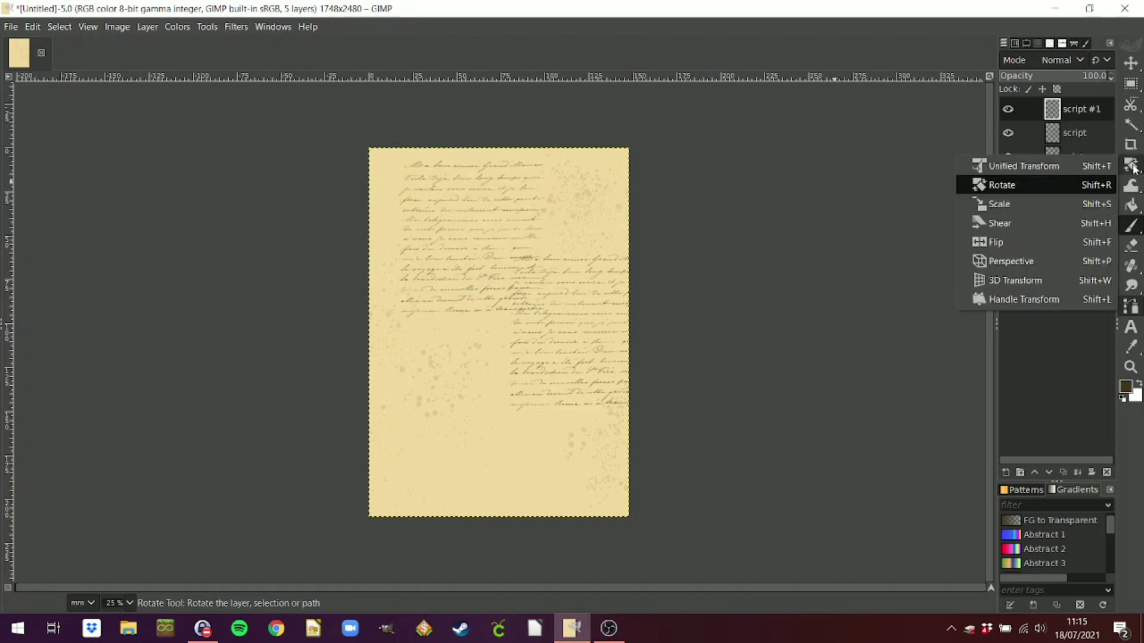
left_click(977, 183)
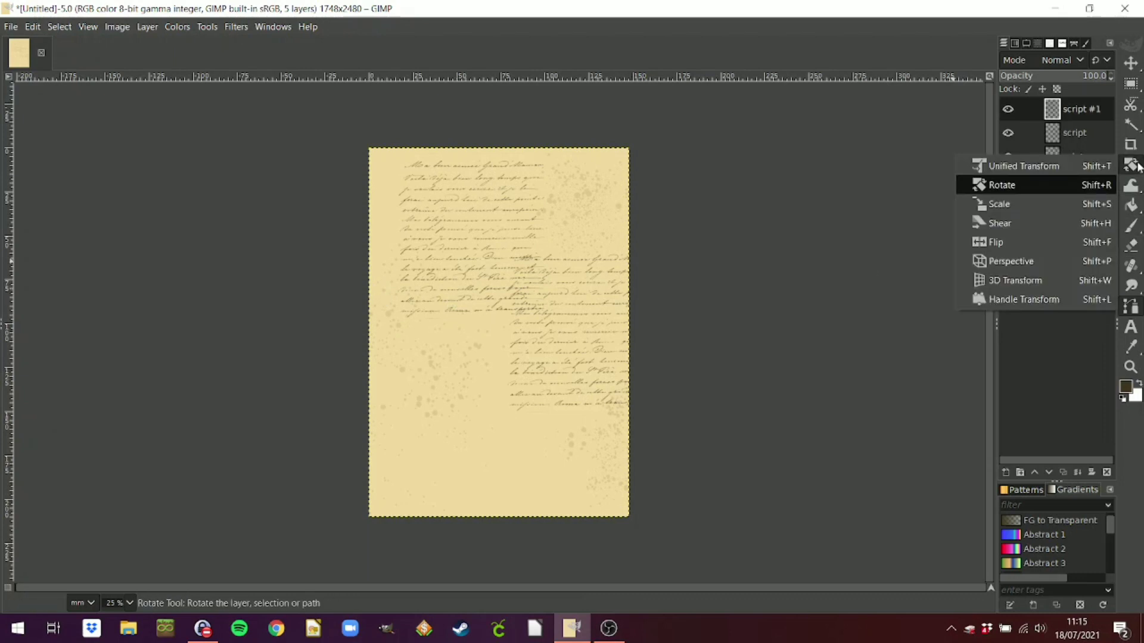
left_click(1020, 167)
mouse_move(1135, 171)
left_click(1001, 185)
left_click(468, 231)
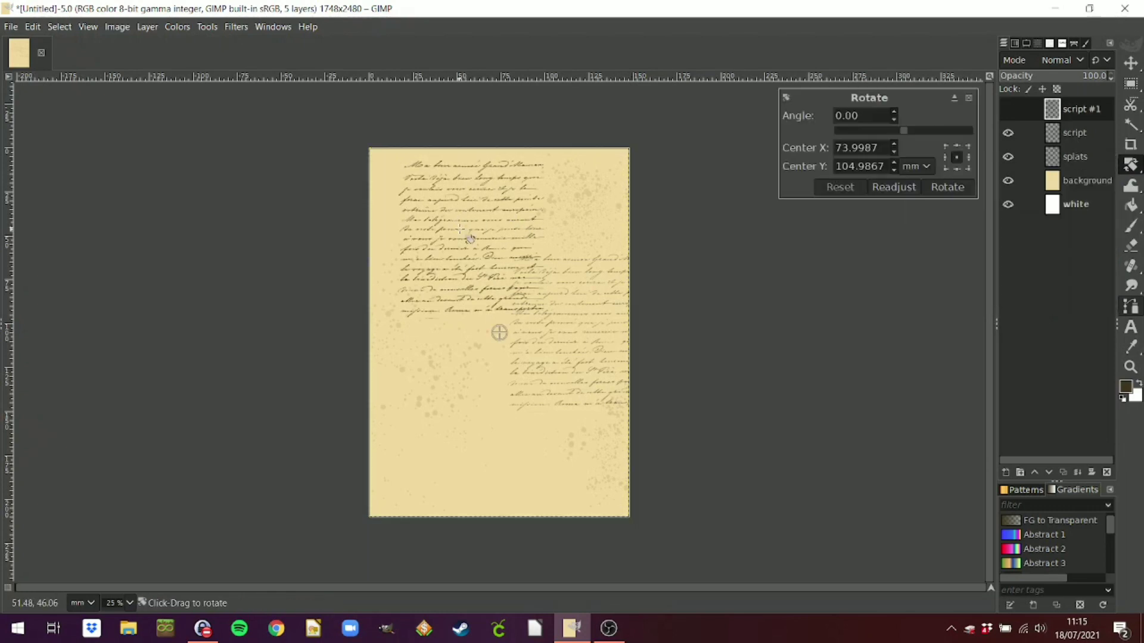
left_click_drag(446, 268, 506, 133)
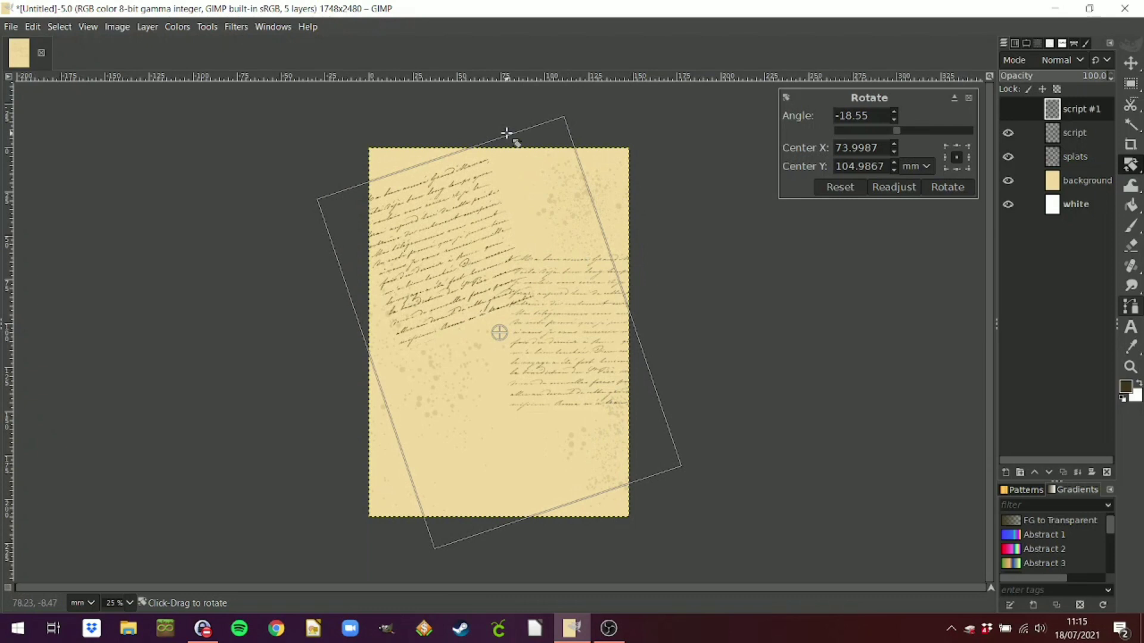
left_click(946, 188)
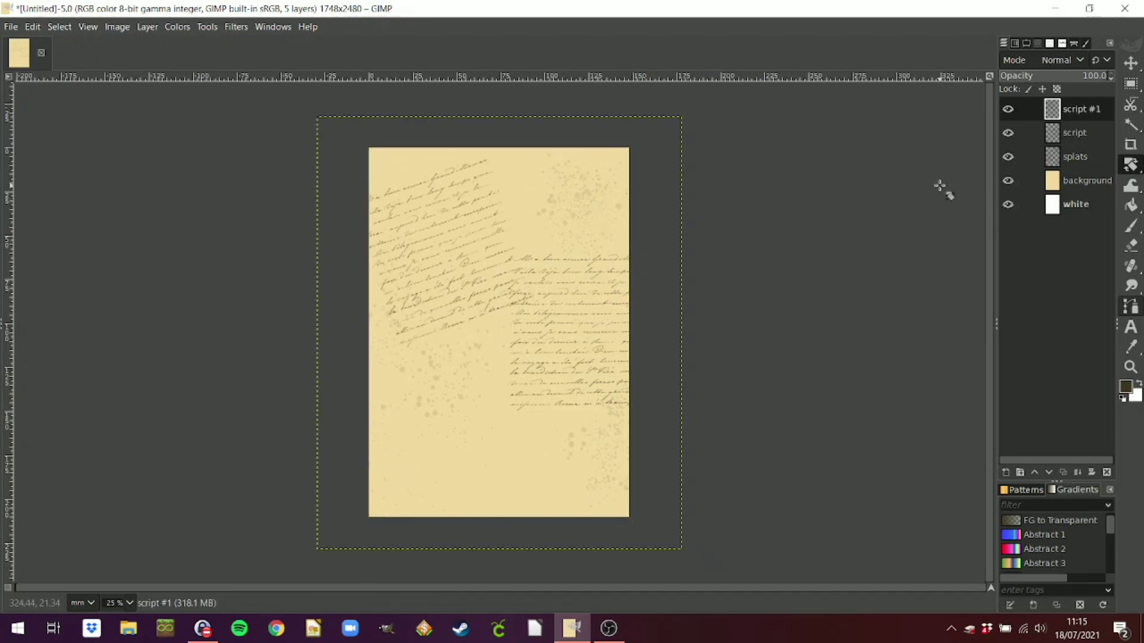
Move the rotated handwriting about 12 mm left and 54 mm up so it runs off the page's upper-left corner.
left_click(1131, 63)
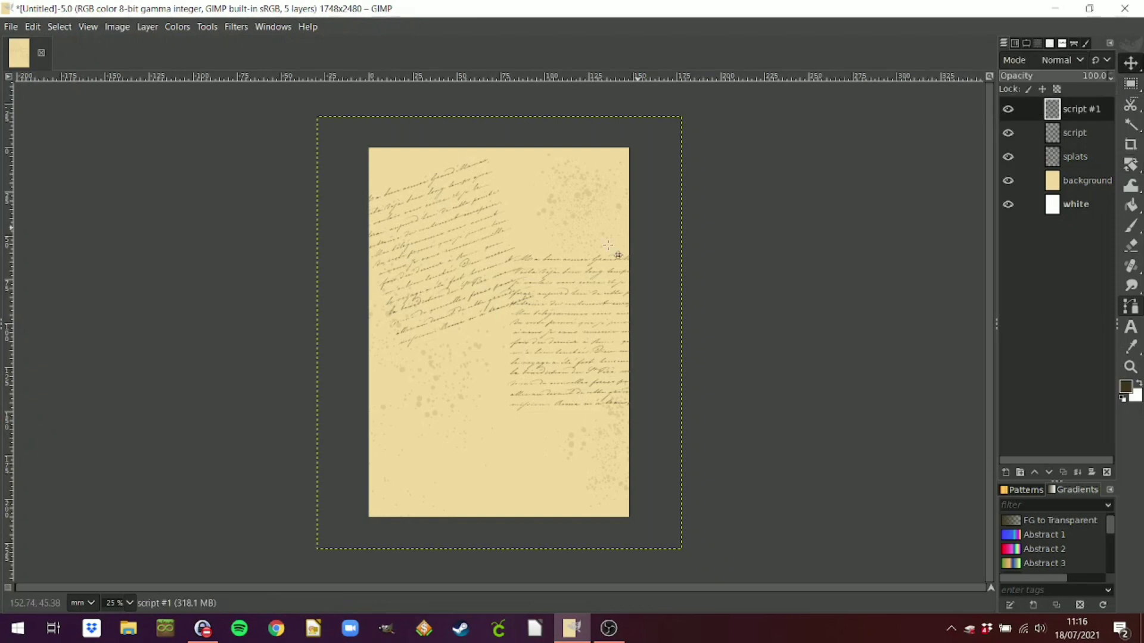
left_click_drag(512, 295, 490, 201)
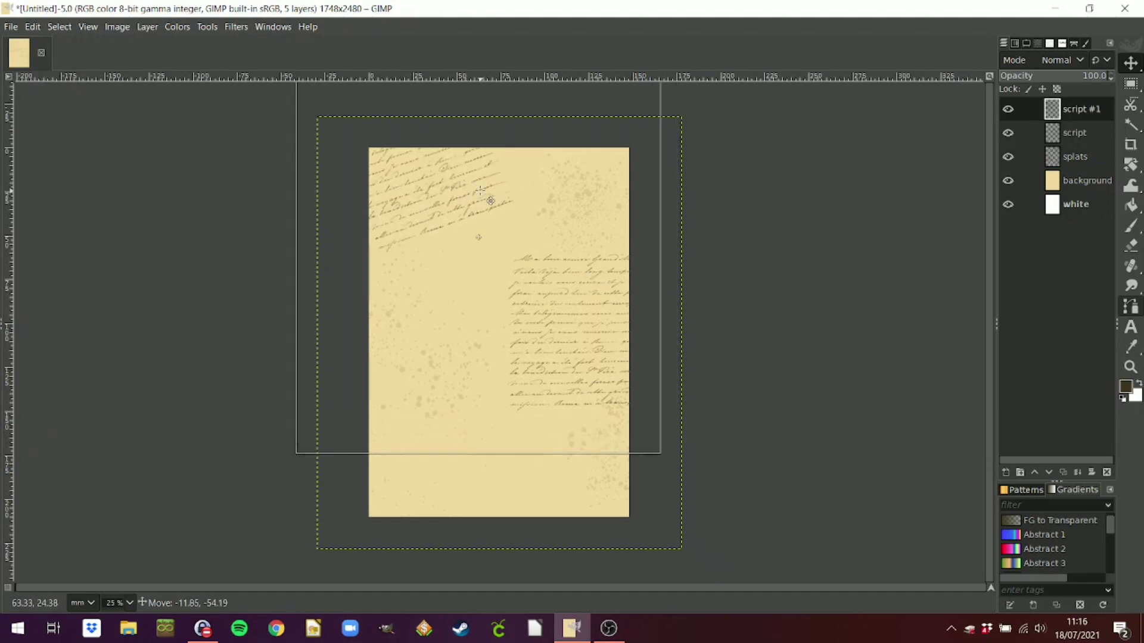
left_click_drag(490, 201, 490, 200)
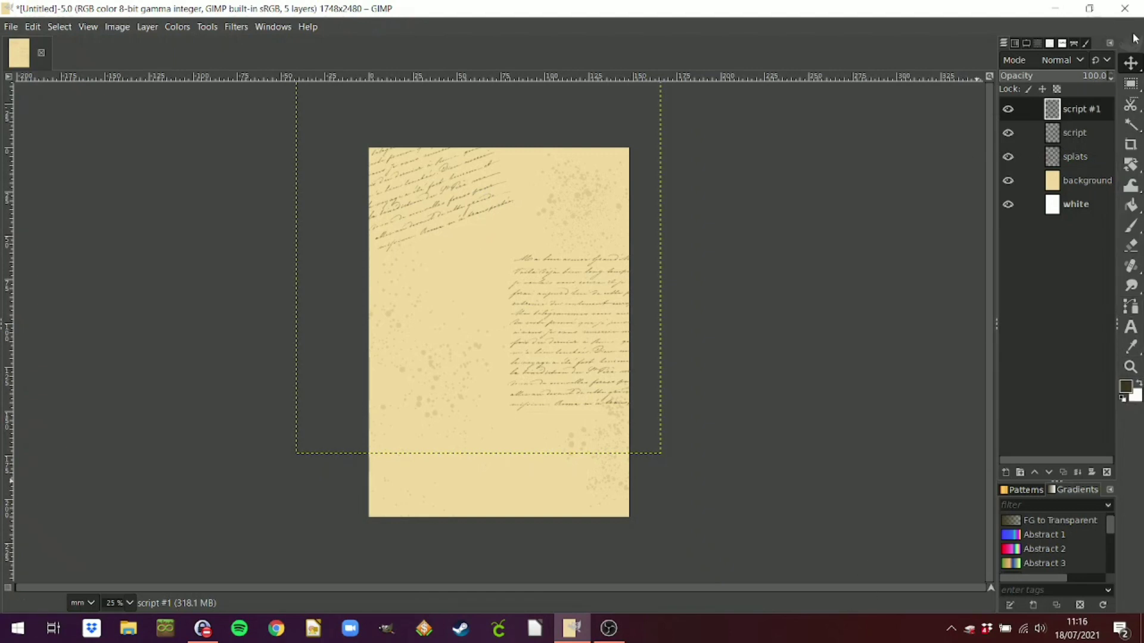
Lower the opacity of the rotated handwriting layer to 28.0 and of the original script layer to 40.7.
mouse_move(1130, 105)
left_click_drag(1095, 77, 1024, 92)
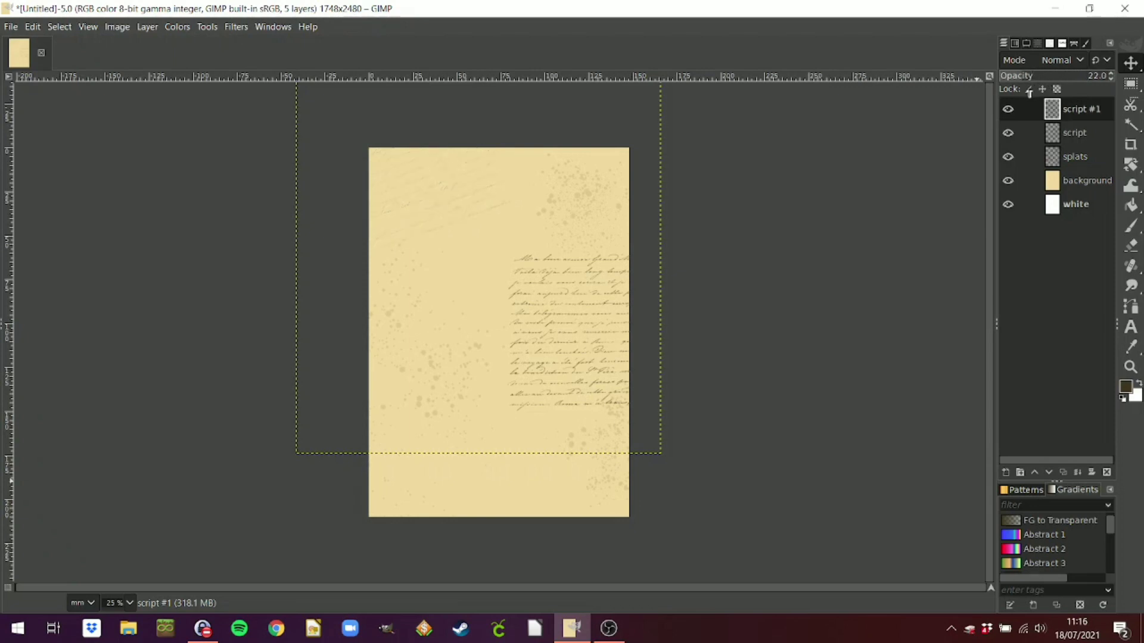
left_click(1076, 132)
left_click_drag(1092, 77, 1044, 89)
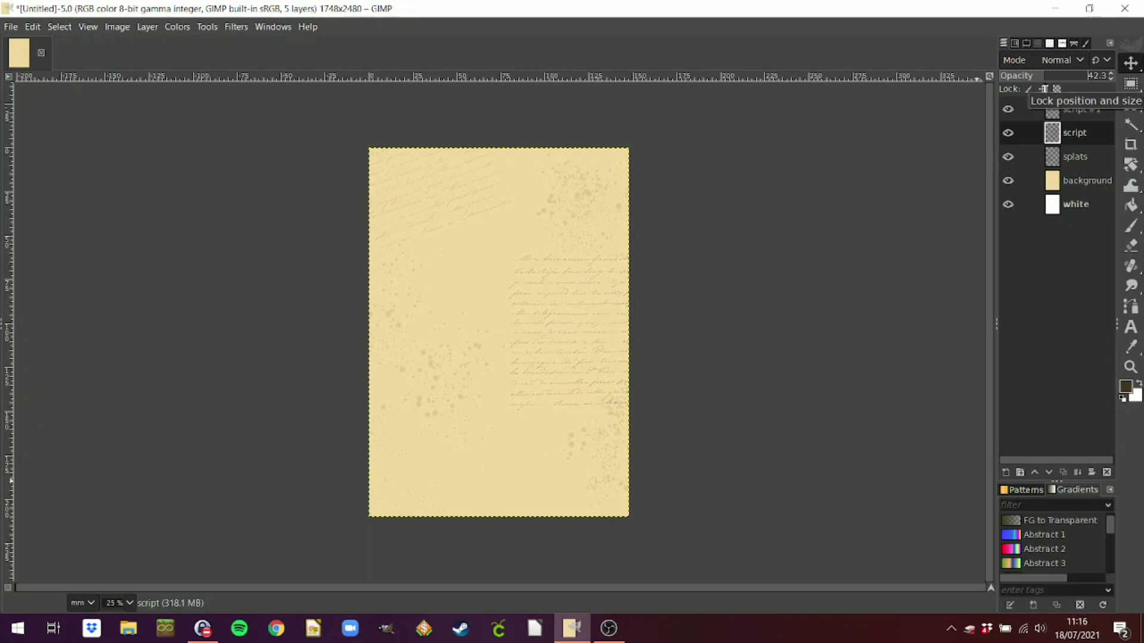
left_click_drag(1044, 88, 1043, 90)
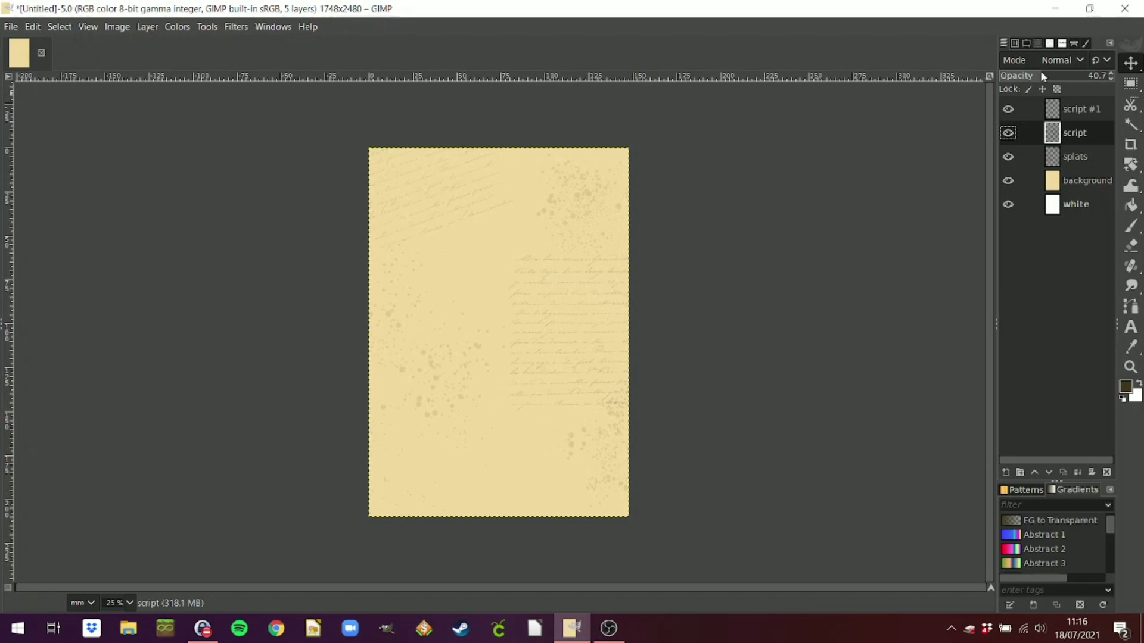
Add another transparent 1748 x 2480 px layer named script above the rotated handwriting layer.
left_click(1071, 109)
right_click(1070, 108)
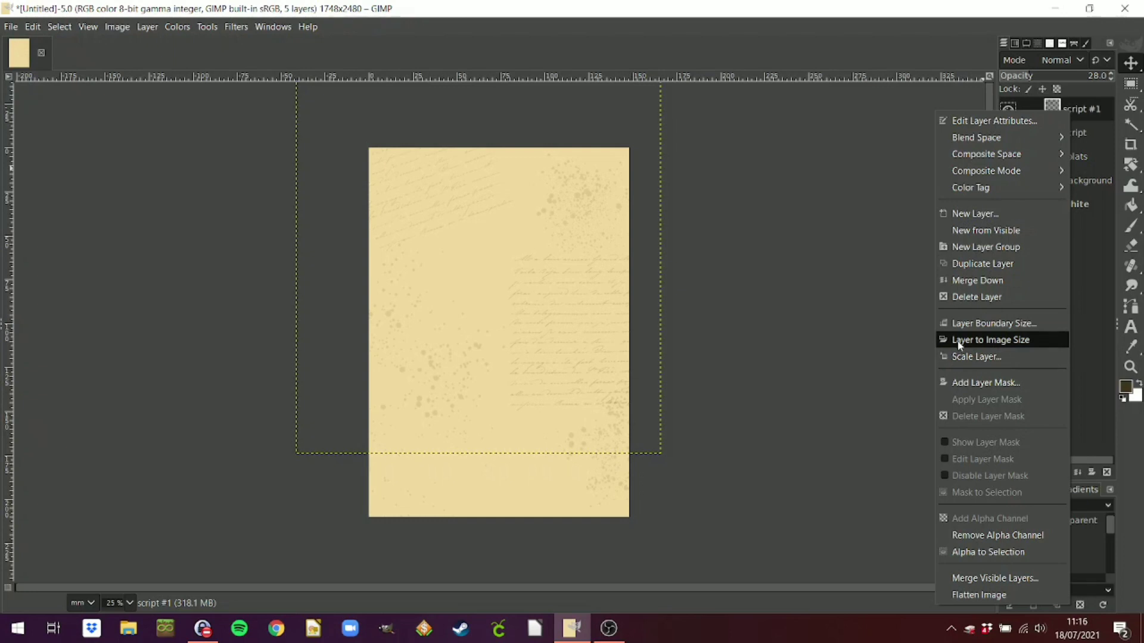
left_click(983, 214)
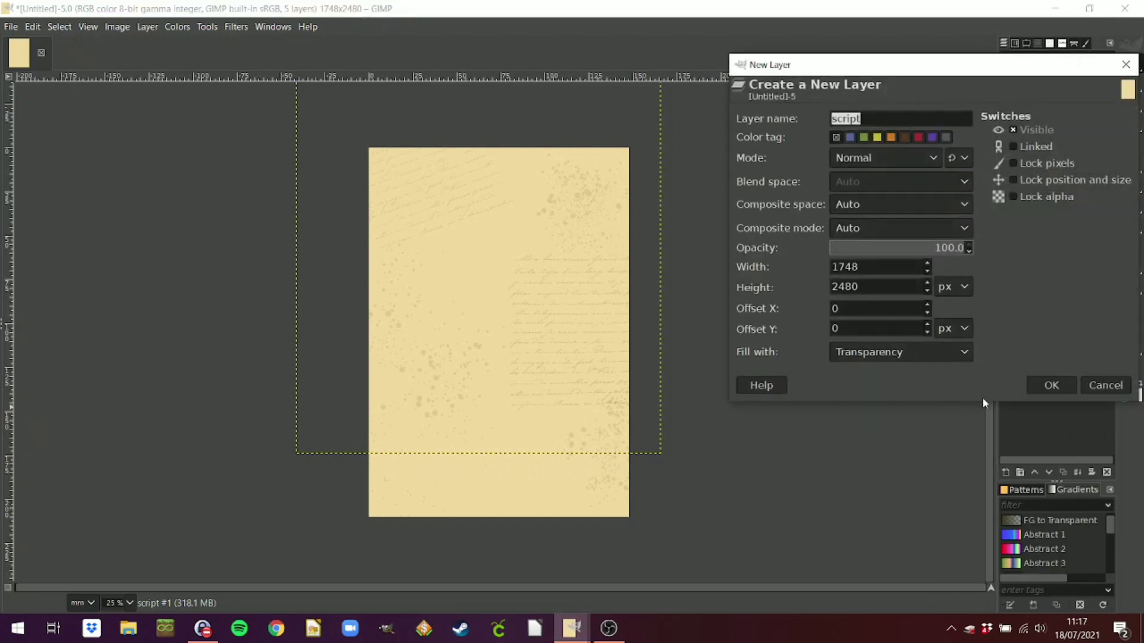
left_click(1050, 385)
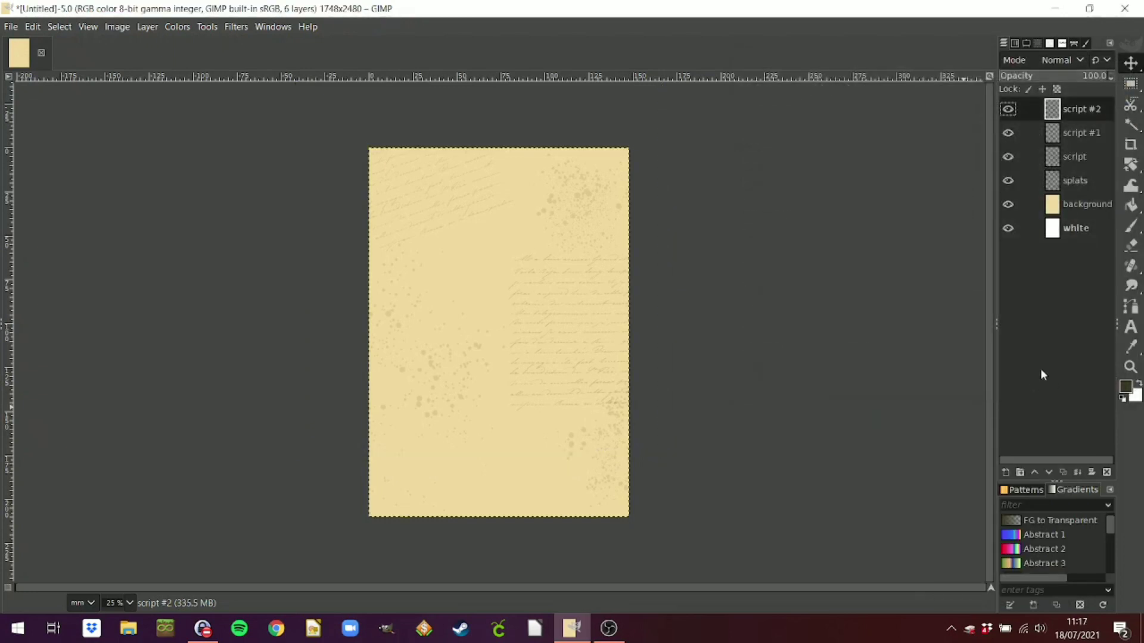
Rename the empty layer script #2 as butterfly.
right_click(1064, 111)
left_click(1007, 122)
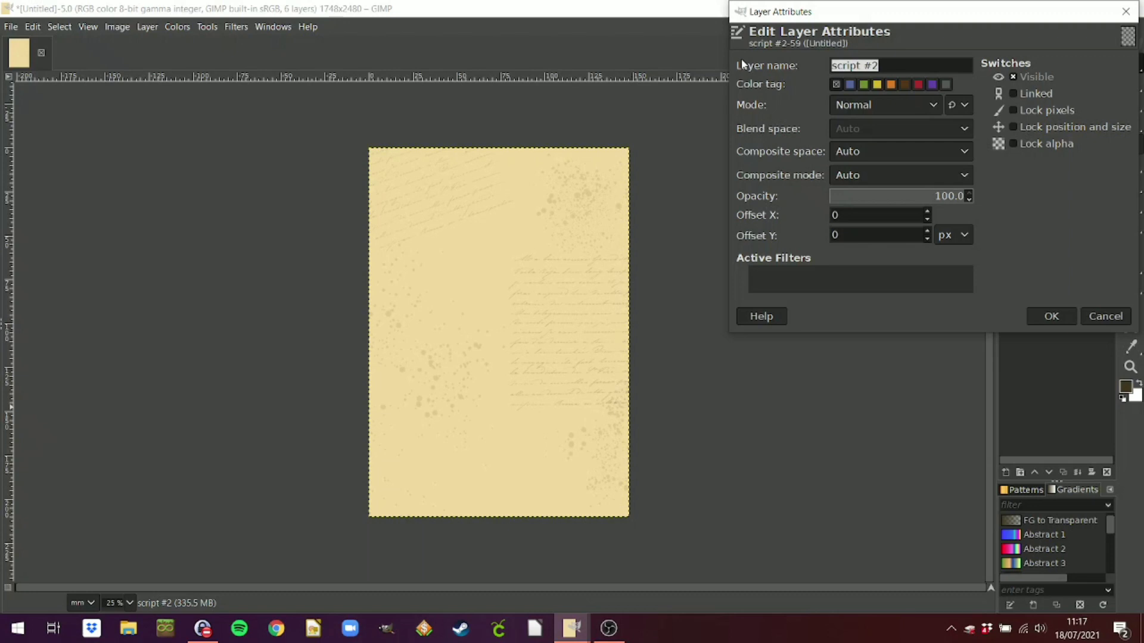
type("butterfly")
key("Return")
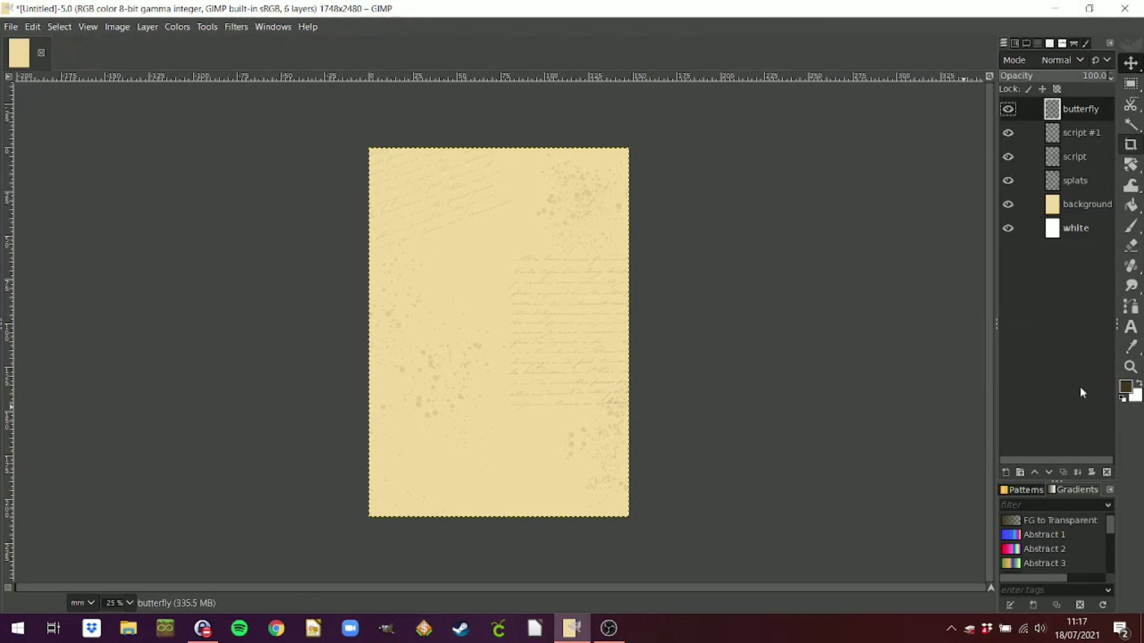
Change the foreground colour to bright red, HTML f53f29.
left_click(1129, 387)
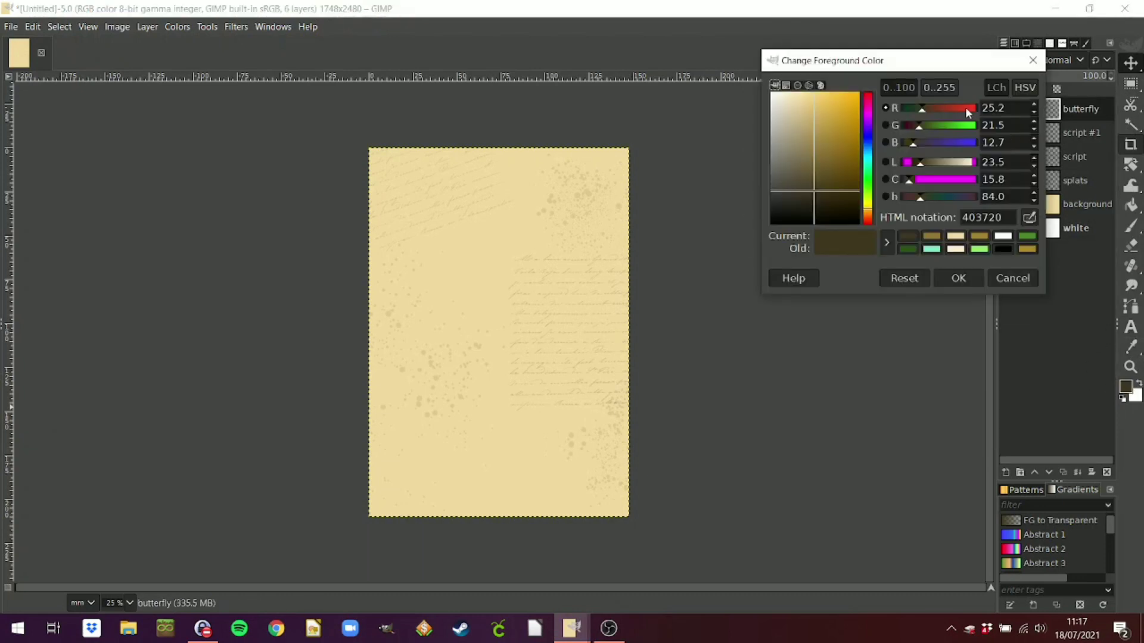
left_click(971, 109)
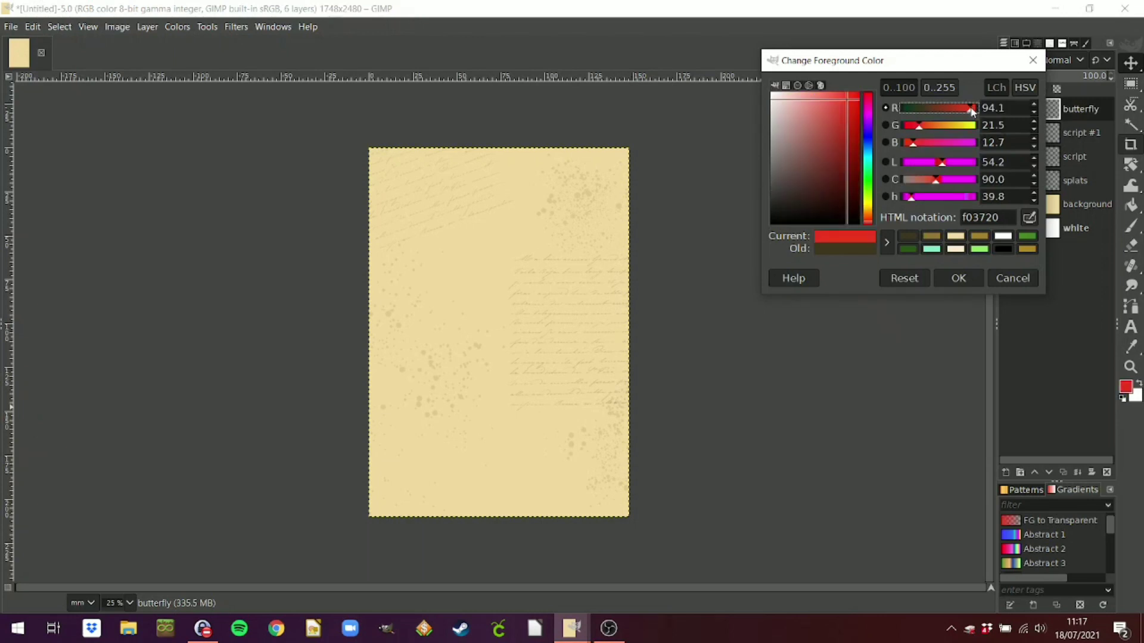
mouse_move(849, 96)
left_mouse_down()
mouse_move(819, 128)
mouse_move(853, 111)
mouse_move(845, 101)
left_mouse_up()
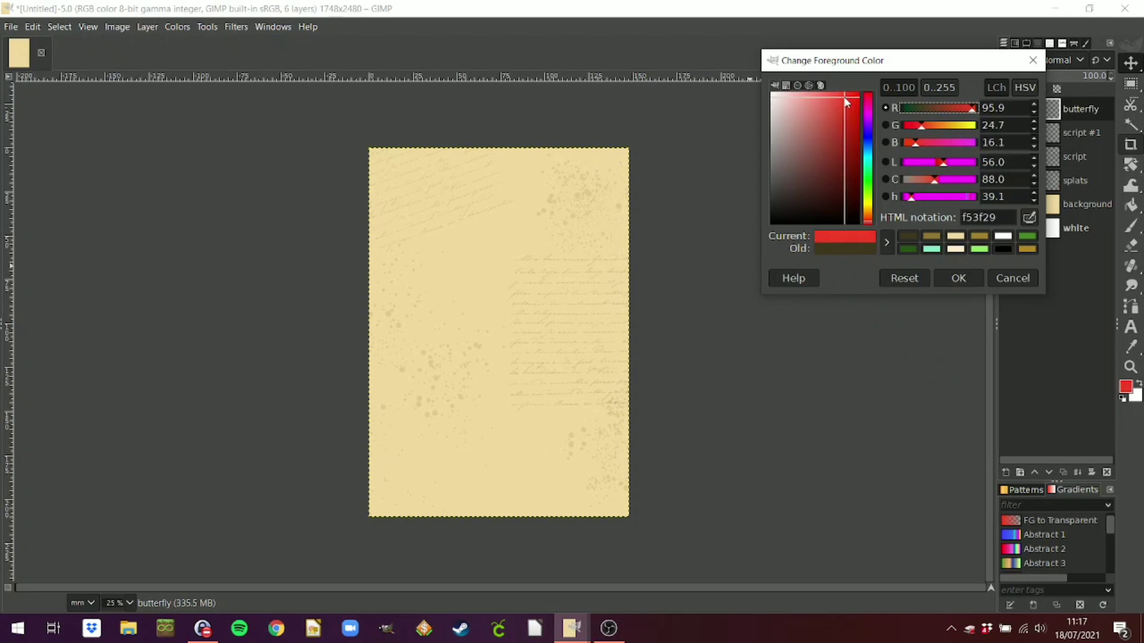
left_click(948, 279)
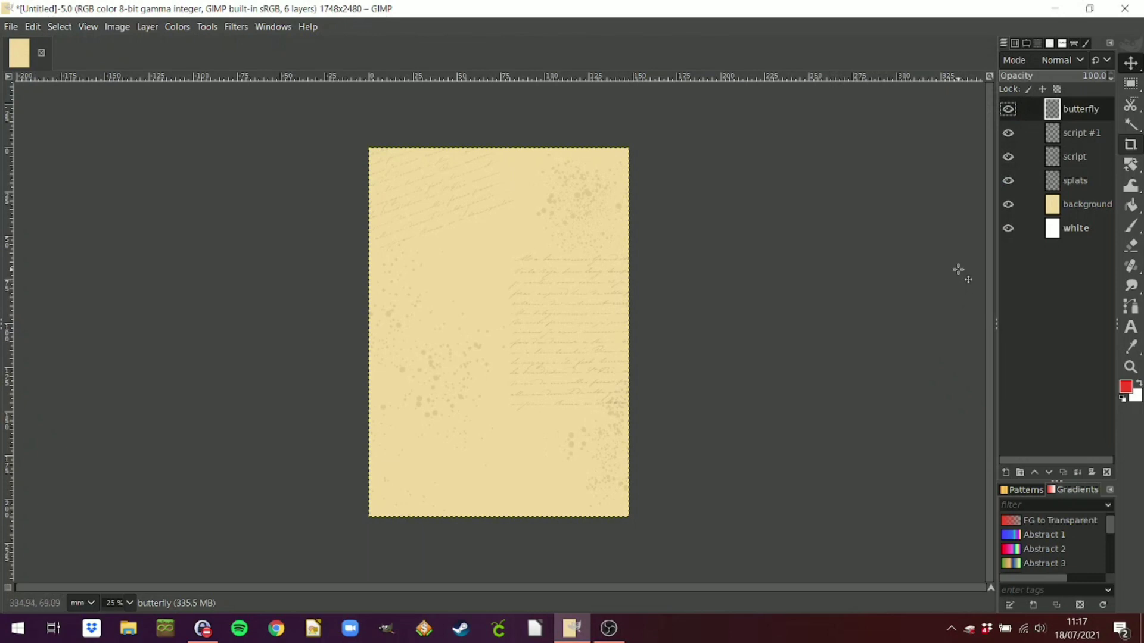
Preview the butterfly designs in the 20 Butterfly Brushes and 01Butterfly Brushes sets.
left_click(1026, 43)
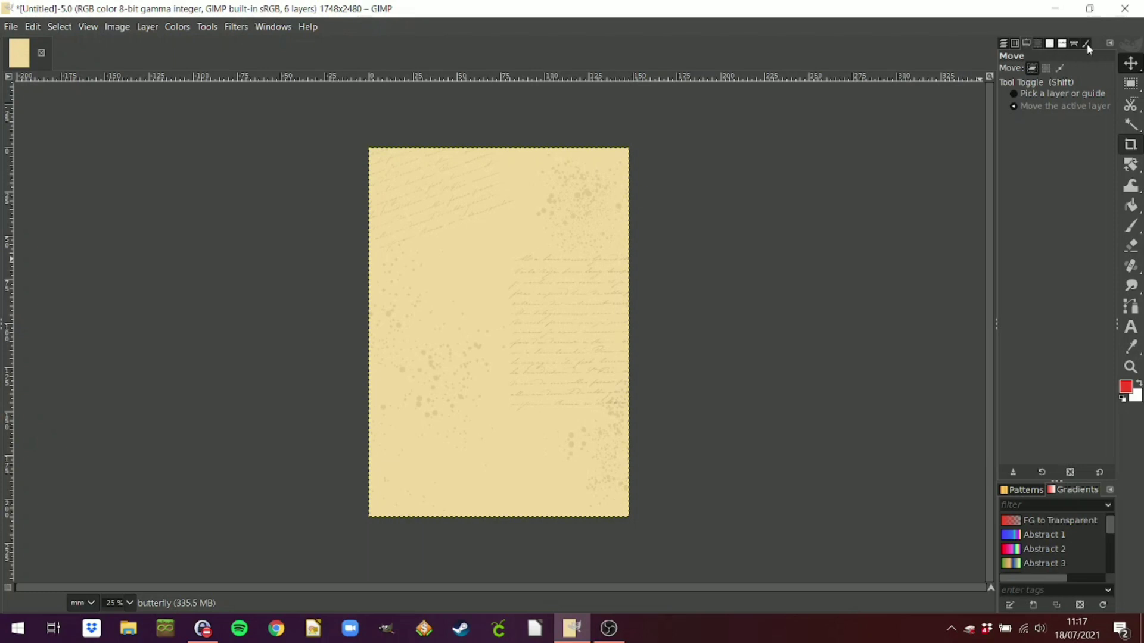
left_click(1050, 43)
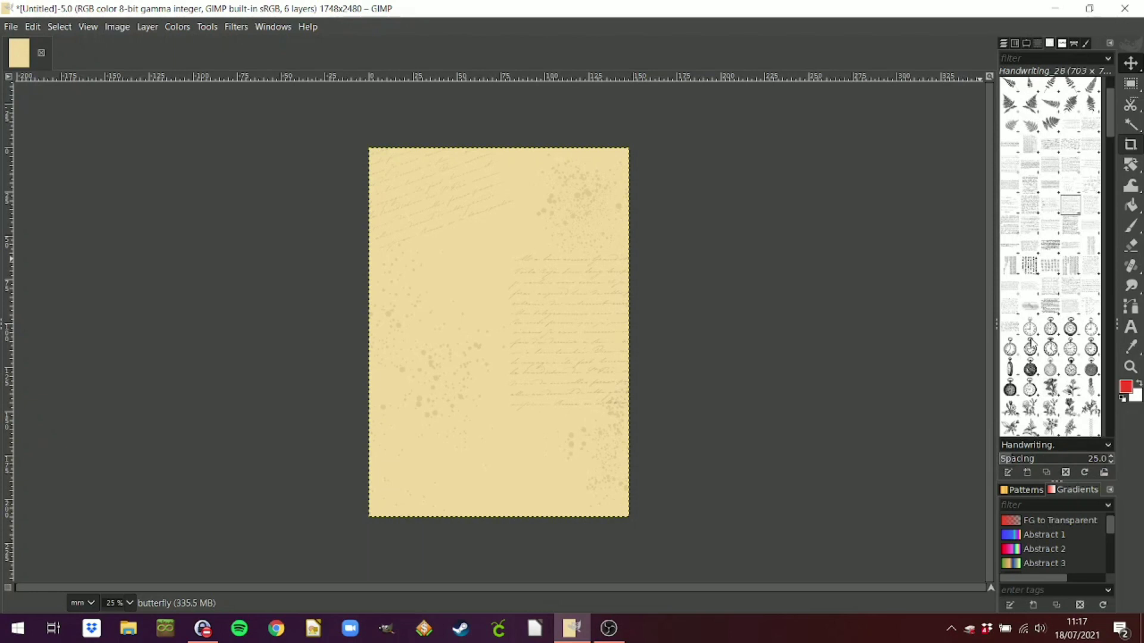
scroll(1052, 293, "up", 3)
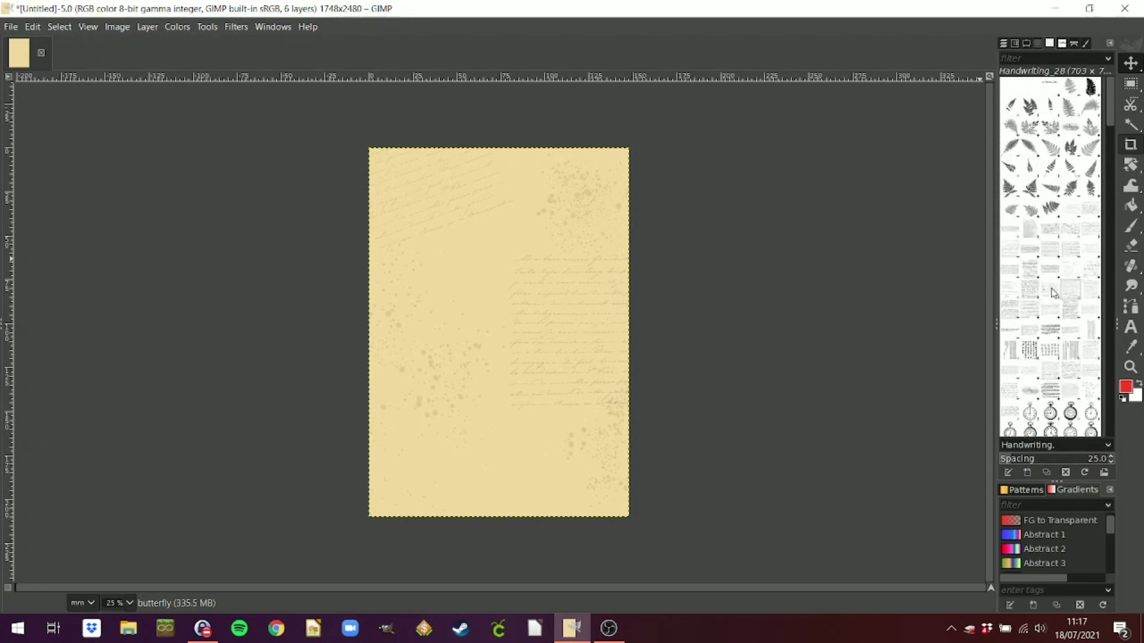
scroll(1053, 293, "down", 9)
scroll(1052, 293, "down", 6)
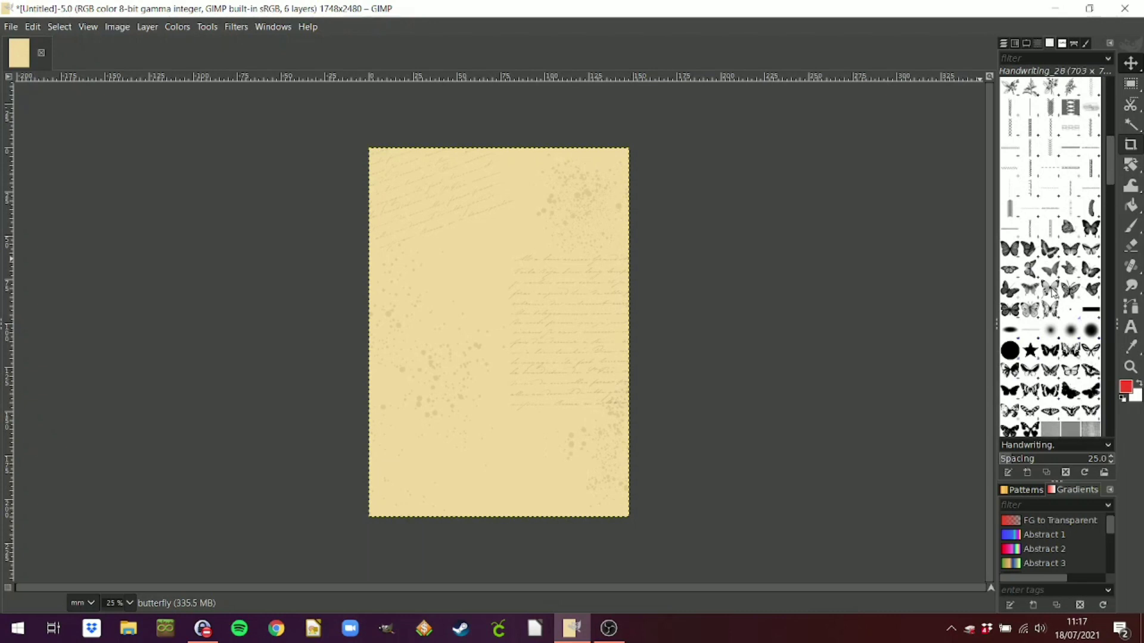
scroll(1053, 293, "down", 2)
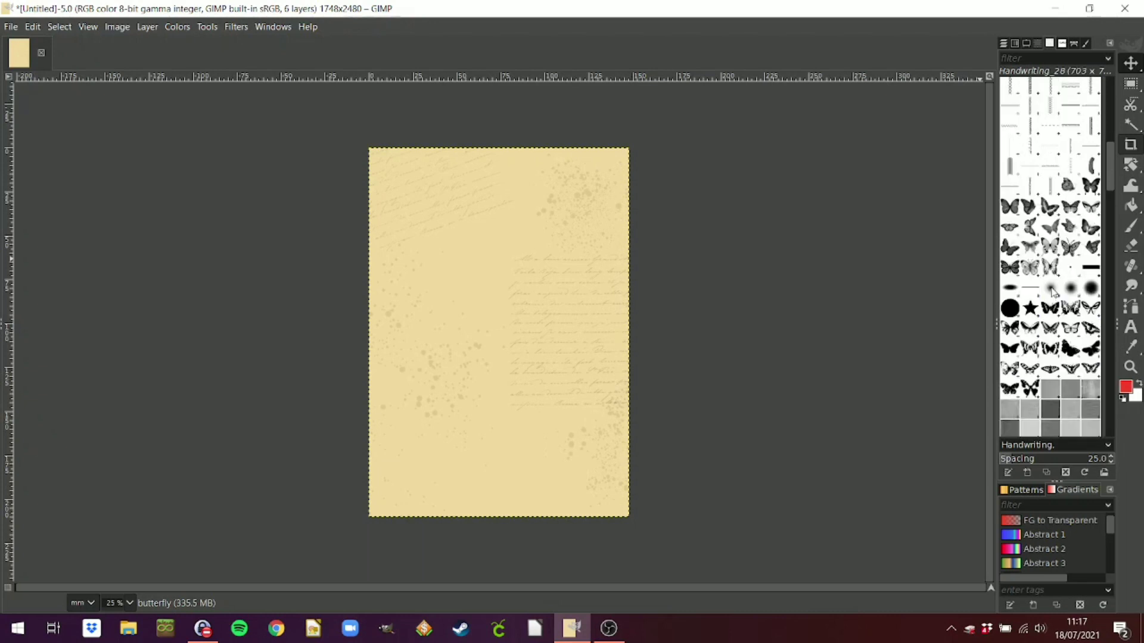
left_click(1011, 392)
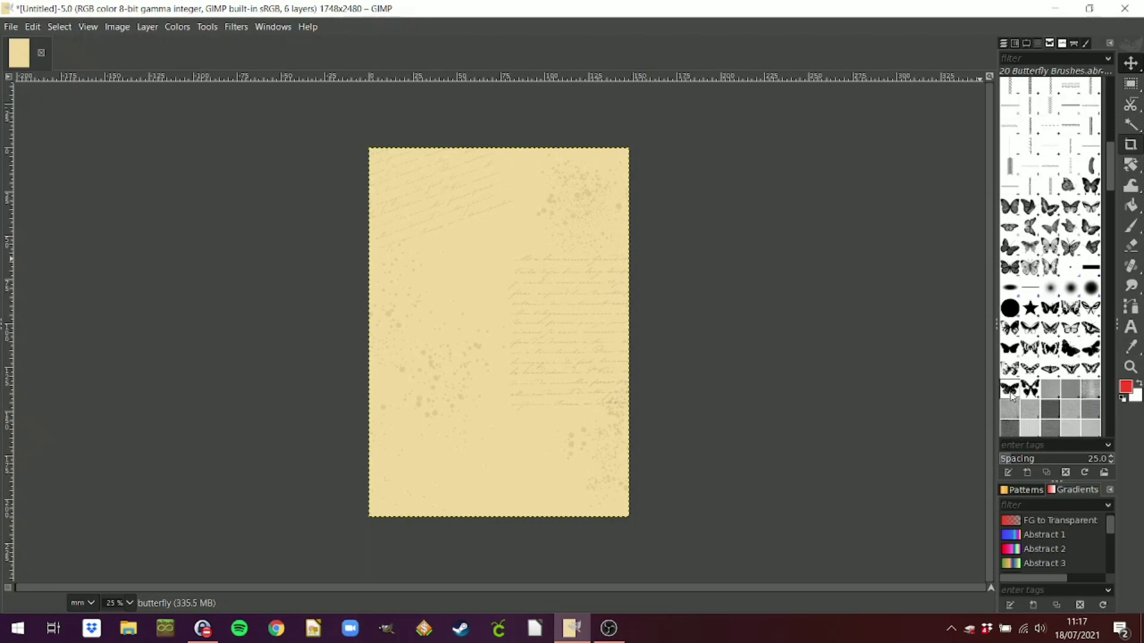
left_click(1057, 351)
left_click(1050, 230)
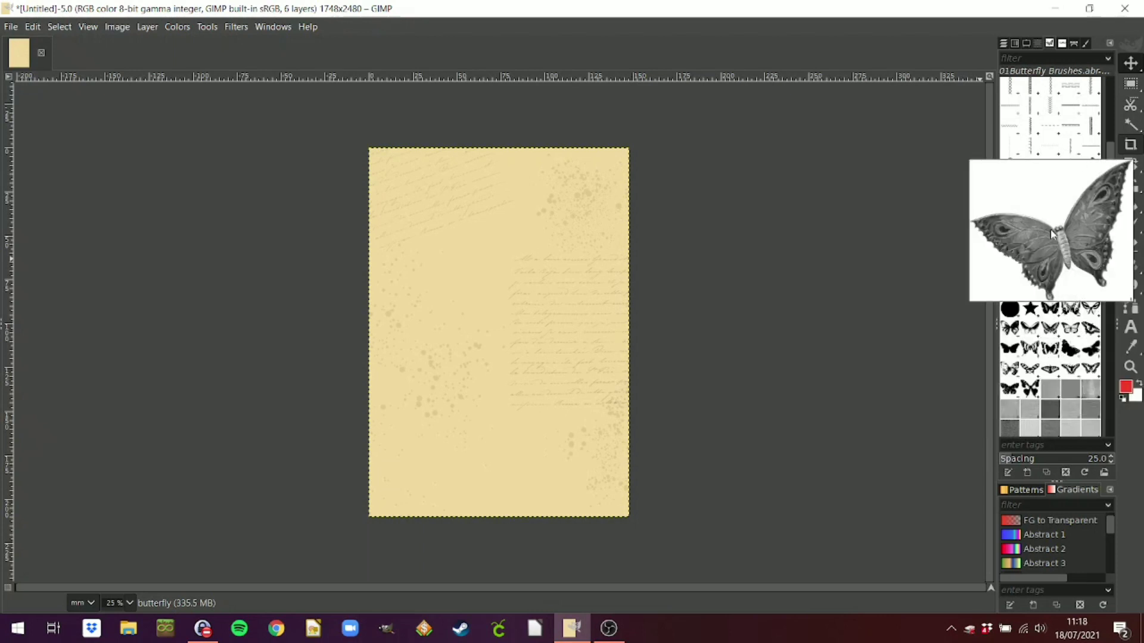
left_click(1069, 249)
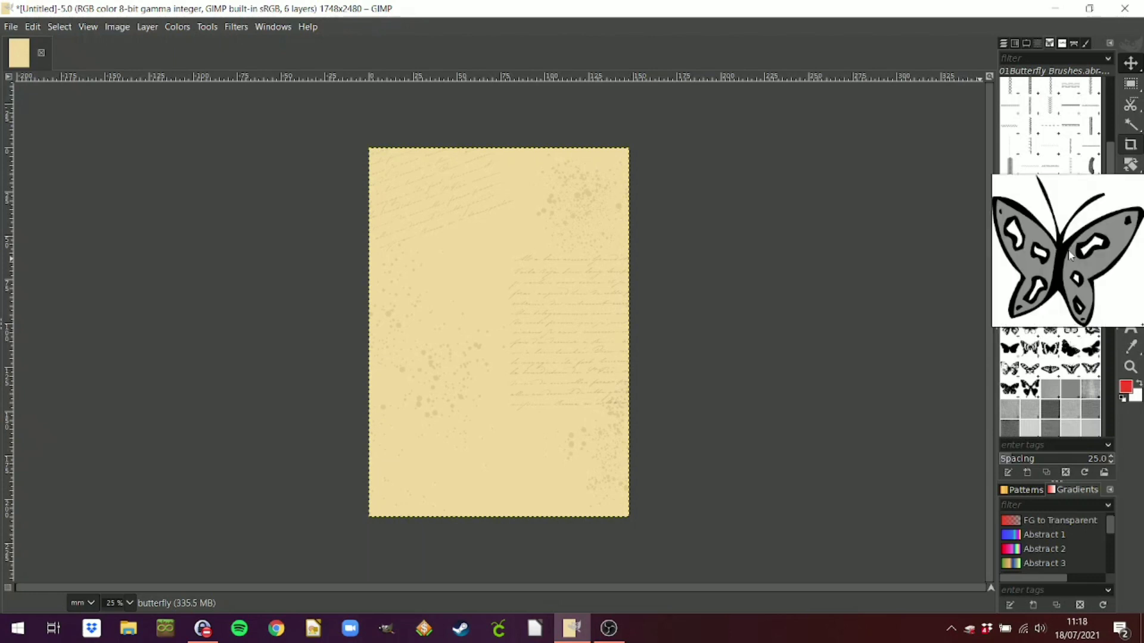
left_click(1036, 271)
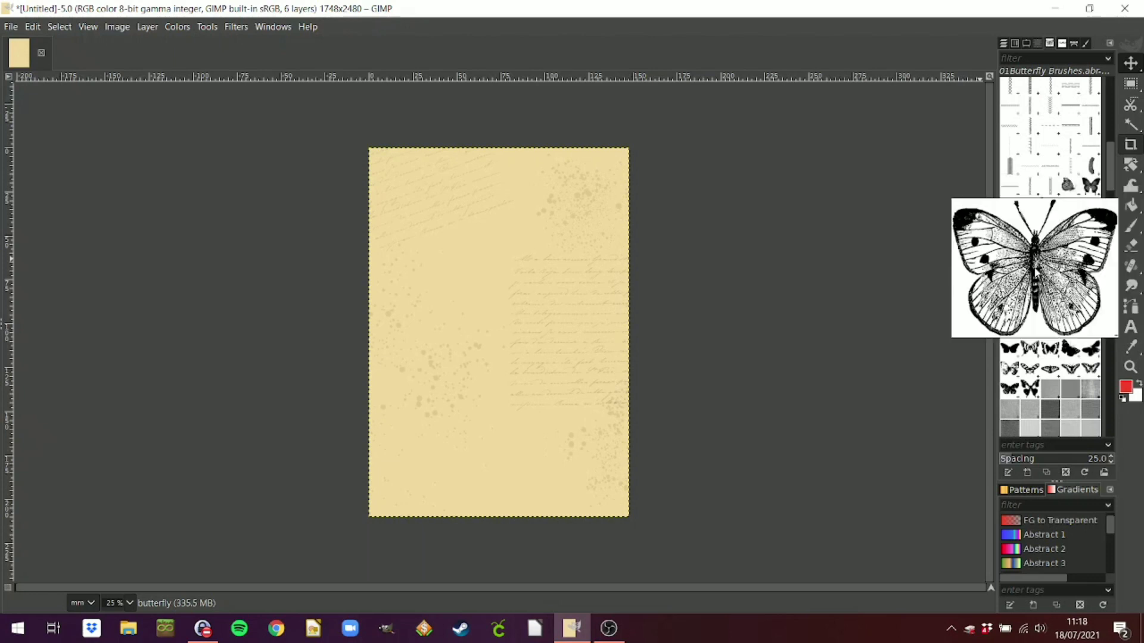
left_click(1050, 267)
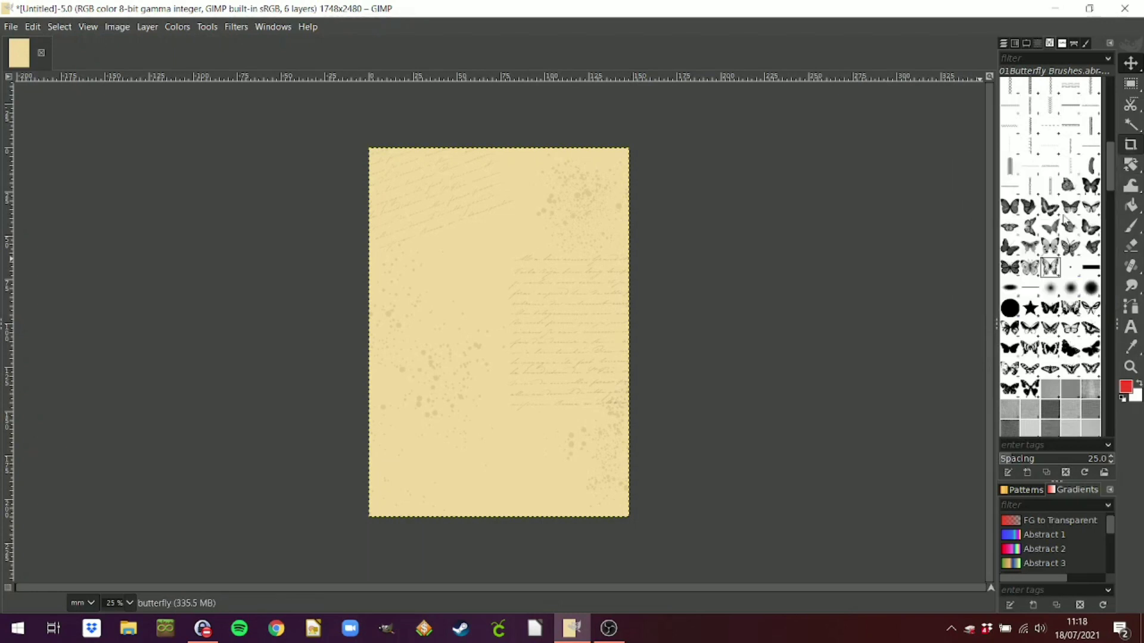
Compare the butterfly shapes in the Butterfly Brushes set located after the cross-shaped brushes.
scroll(1107, 206, "down", 1)
scroll(1066, 243, "down", 5)
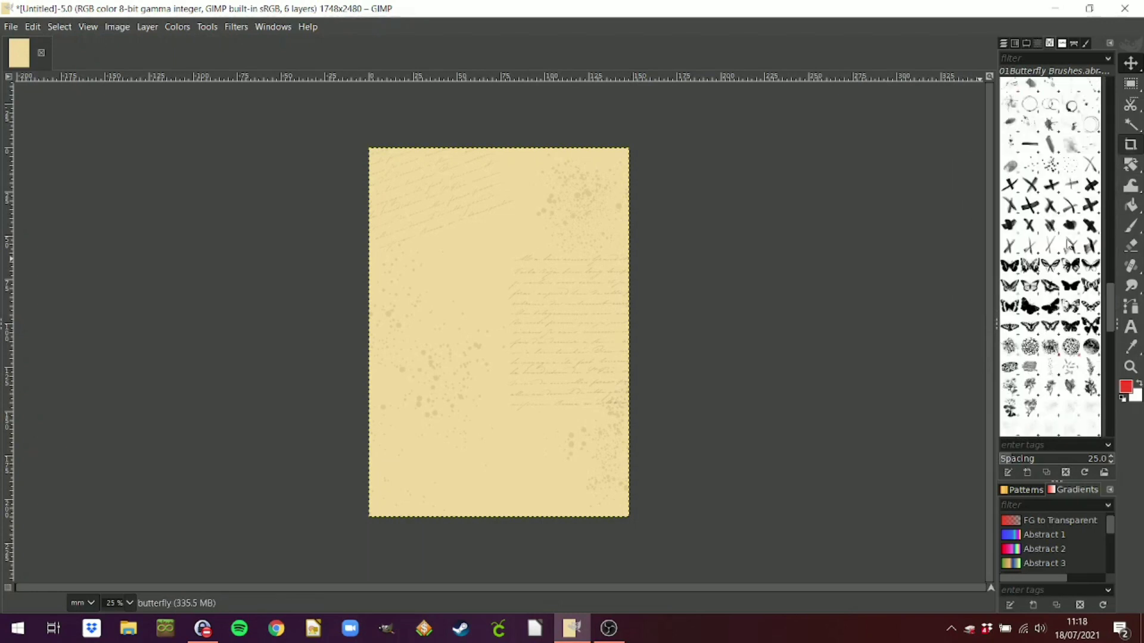
scroll(1067, 243, "up", 2)
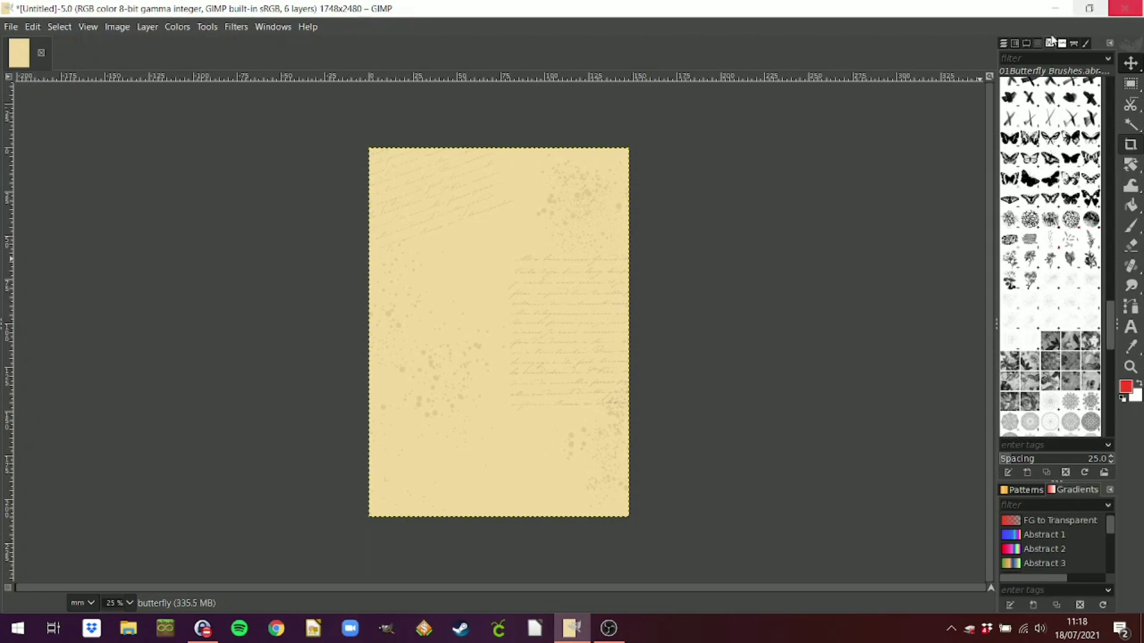
left_click(1092, 137)
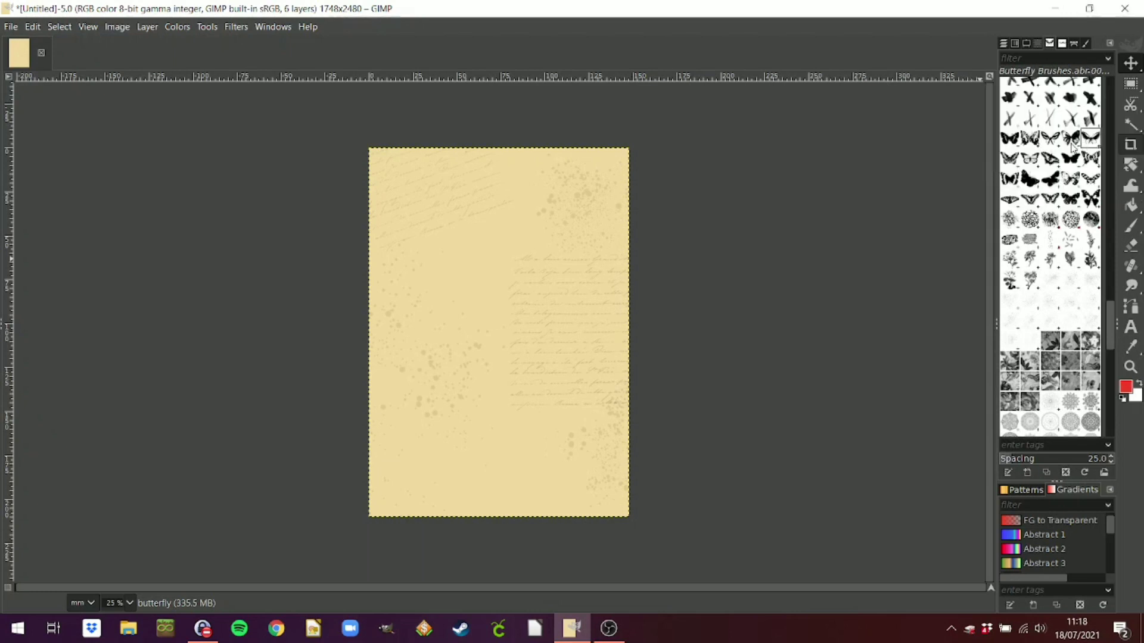
left_click(1071, 140)
scroll(1047, 151, "up", 10)
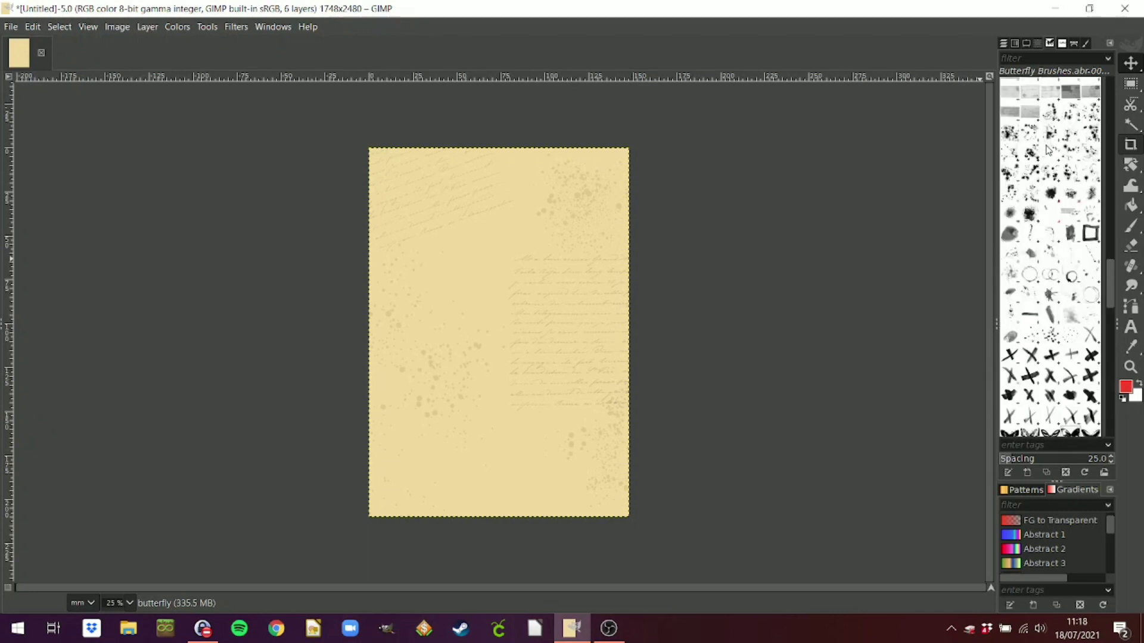
scroll(1048, 149, "down", 10)
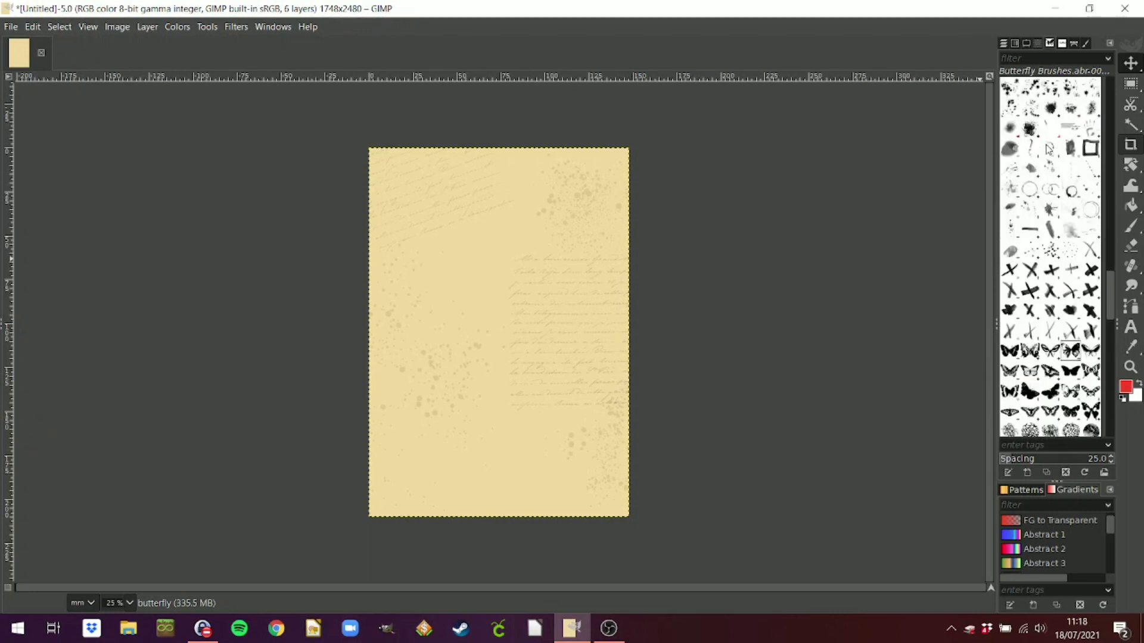
scroll(1049, 149, "down", 3)
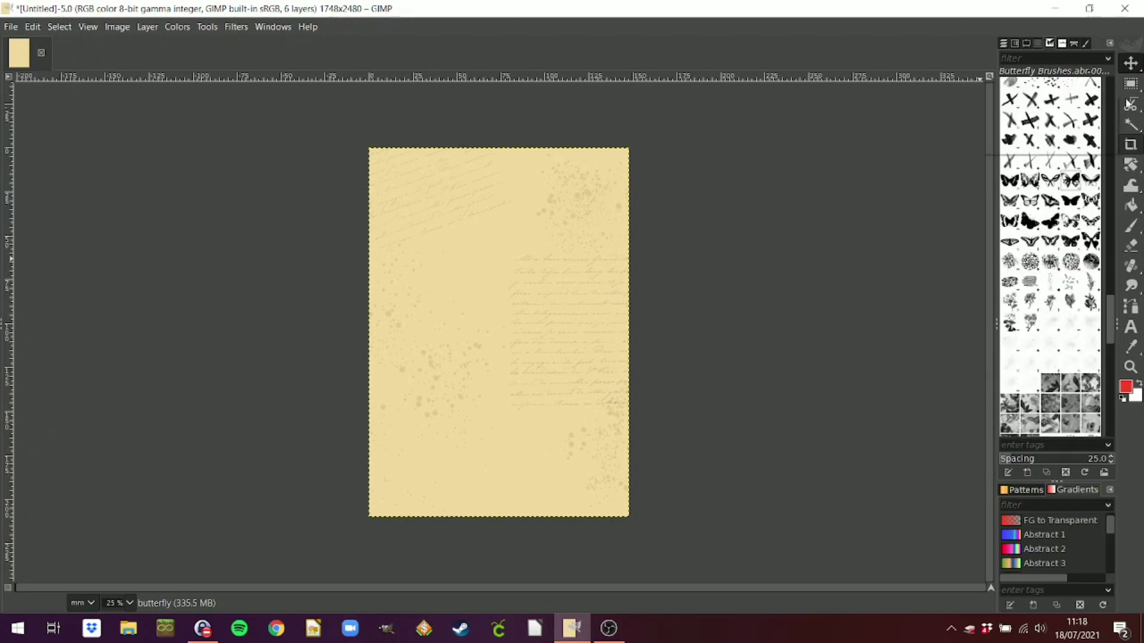
left_click(1031, 180)
left_click(1030, 180)
left_click(1011, 242)
left_click(1031, 241)
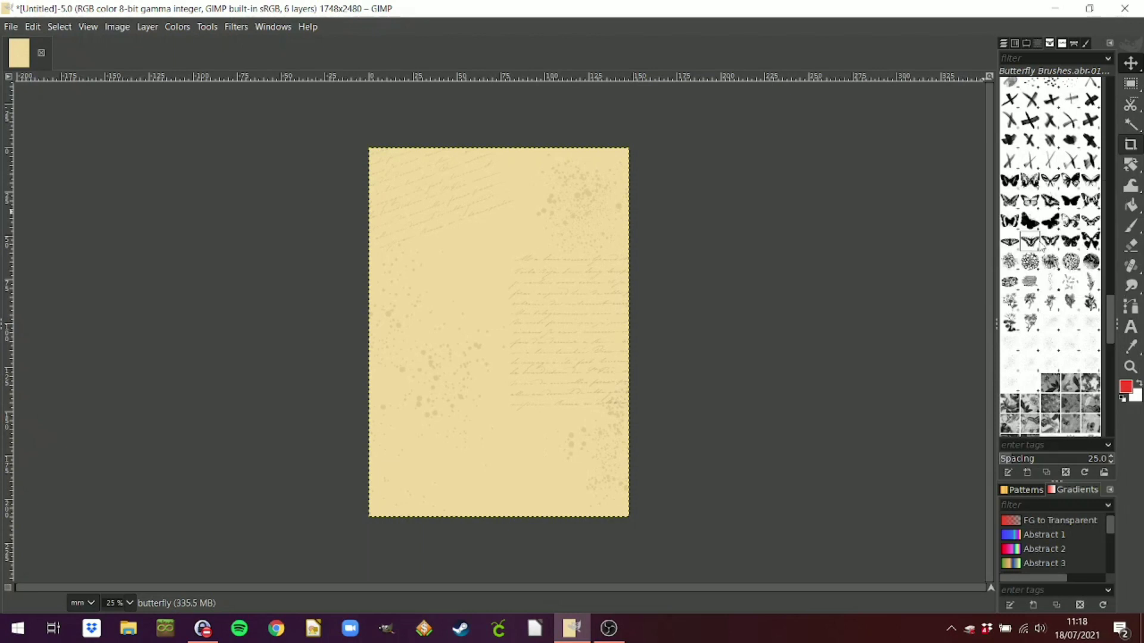
left_click(1050, 243)
left_click(1071, 245)
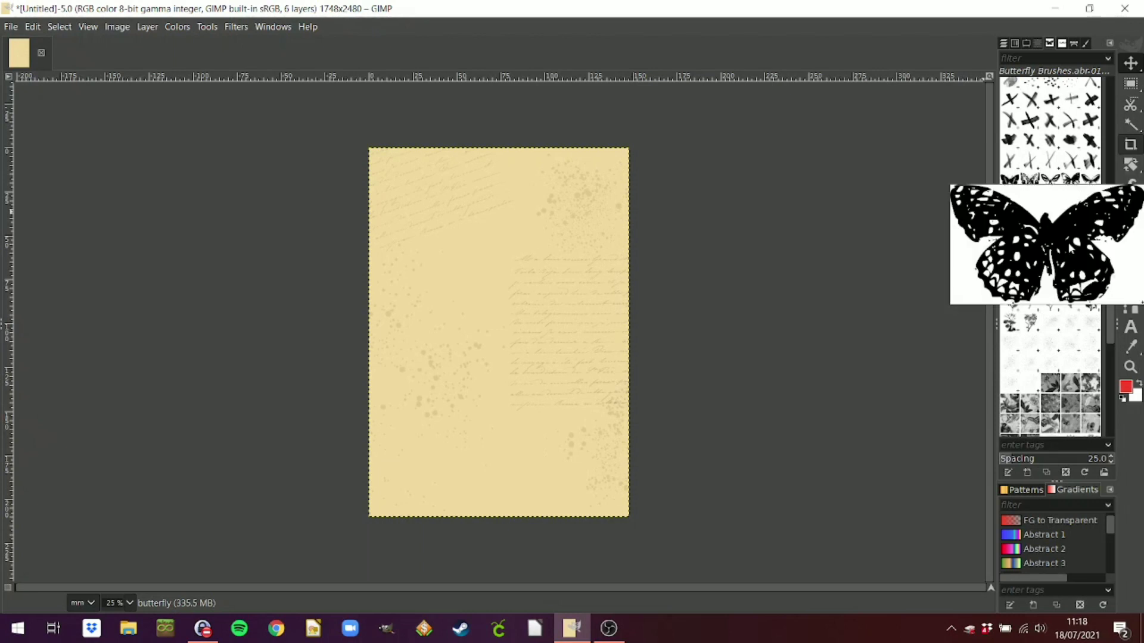
left_click(1090, 243)
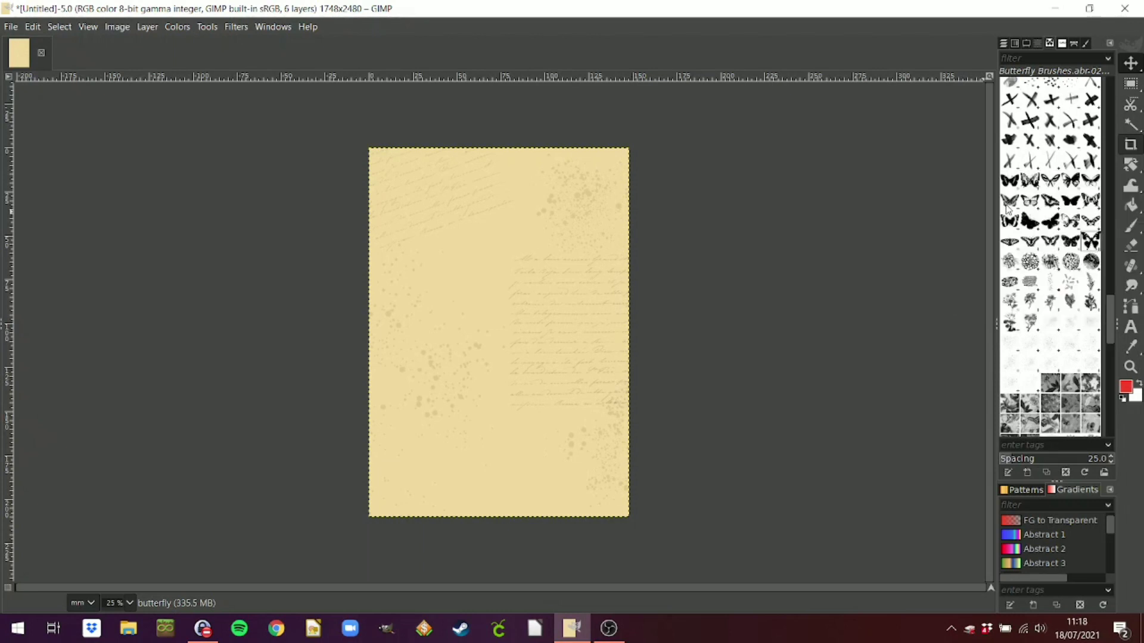
Stamp a monarch-style butterfly with the Paintbrush at size 589, centred about 46 mm across and 48 mm down the page.
left_click(1009, 209)
left_click(1024, 205)
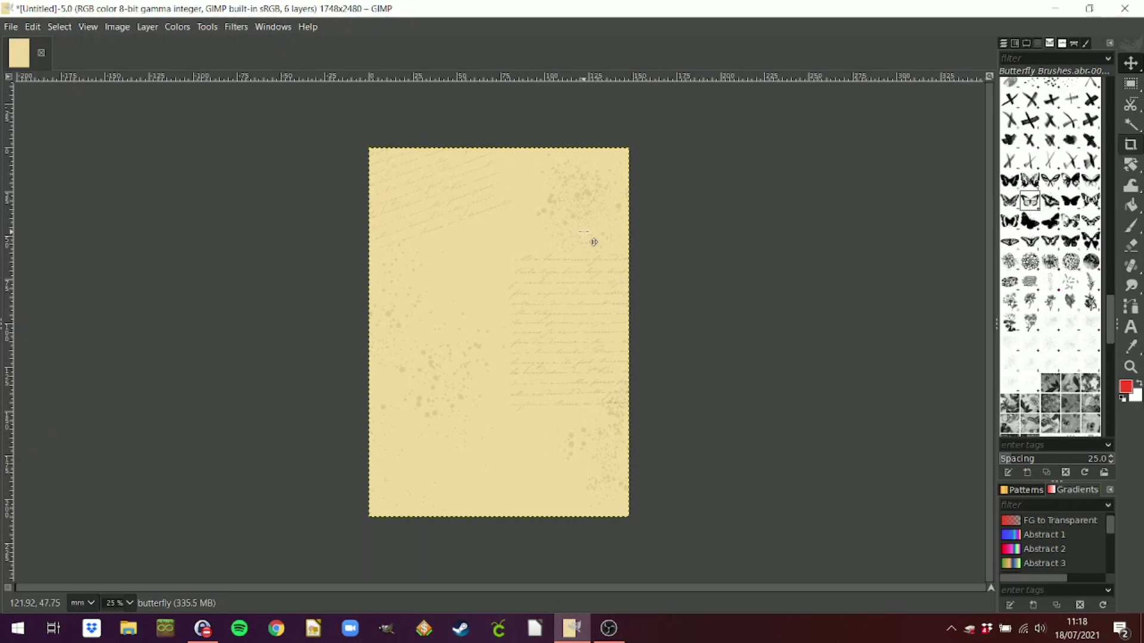
left_click(1131, 225)
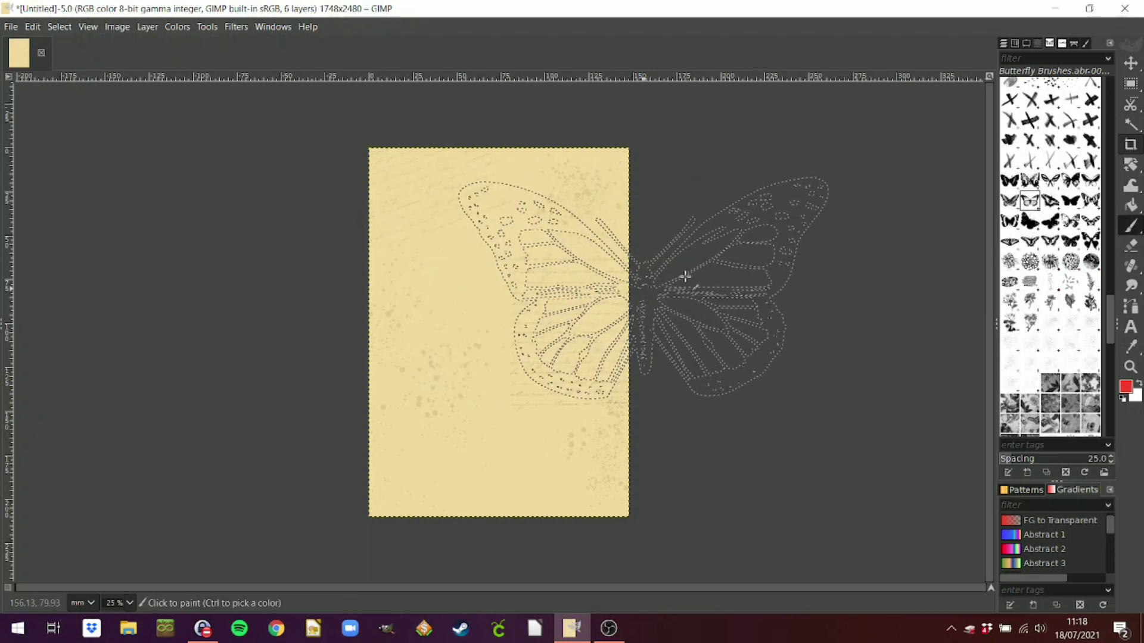
left_click(1031, 44)
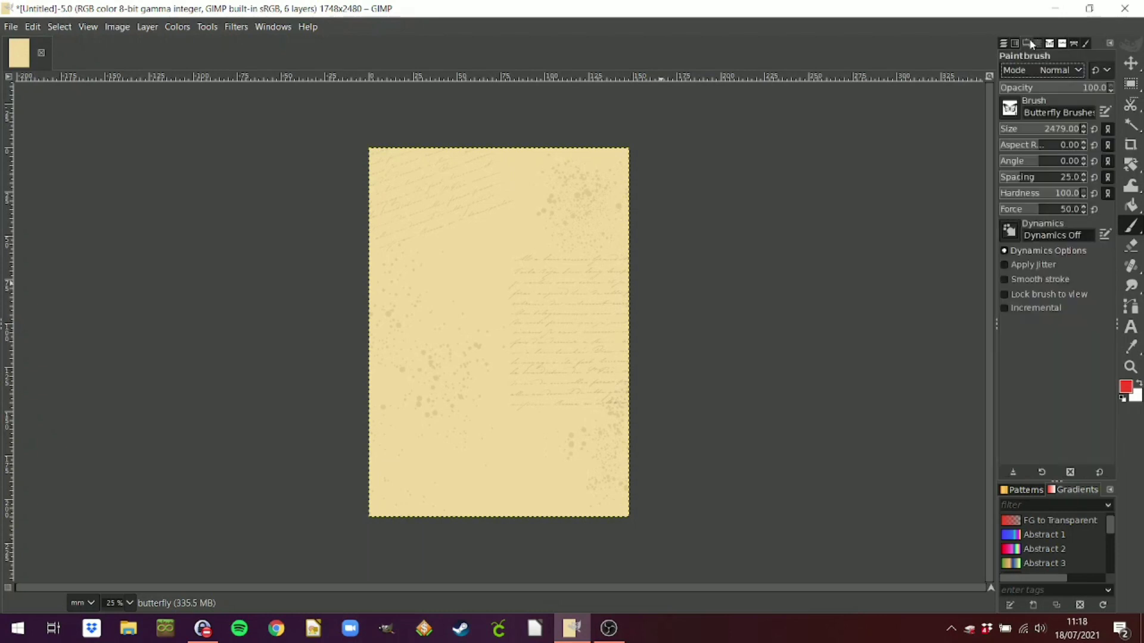
left_click(1056, 134)
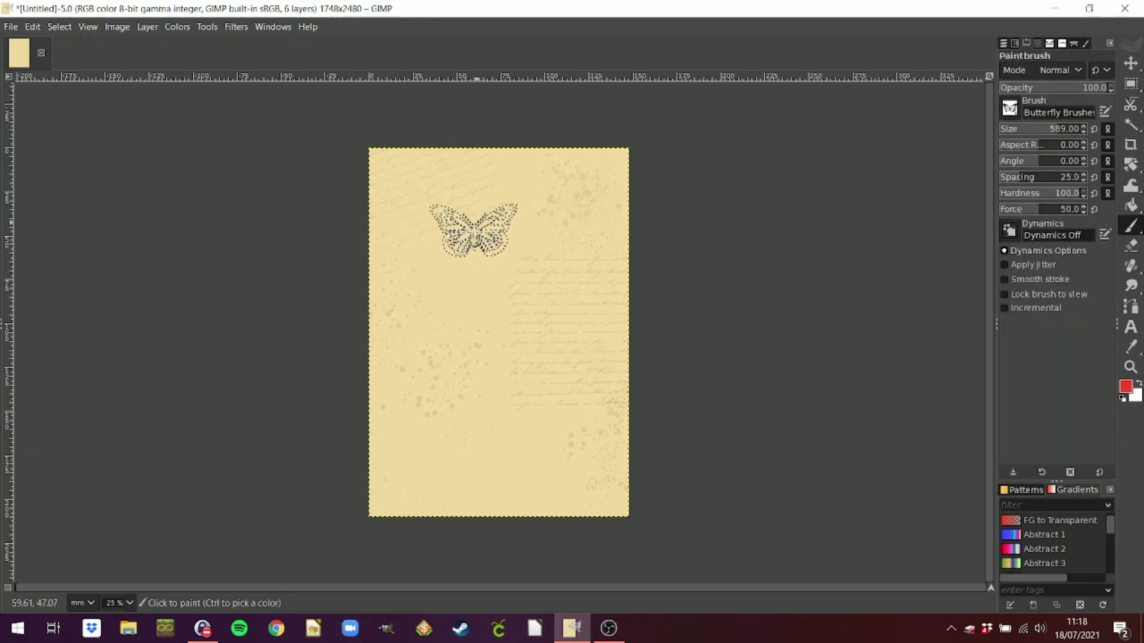
left_click(450, 232)
mouse_move(1131, 265)
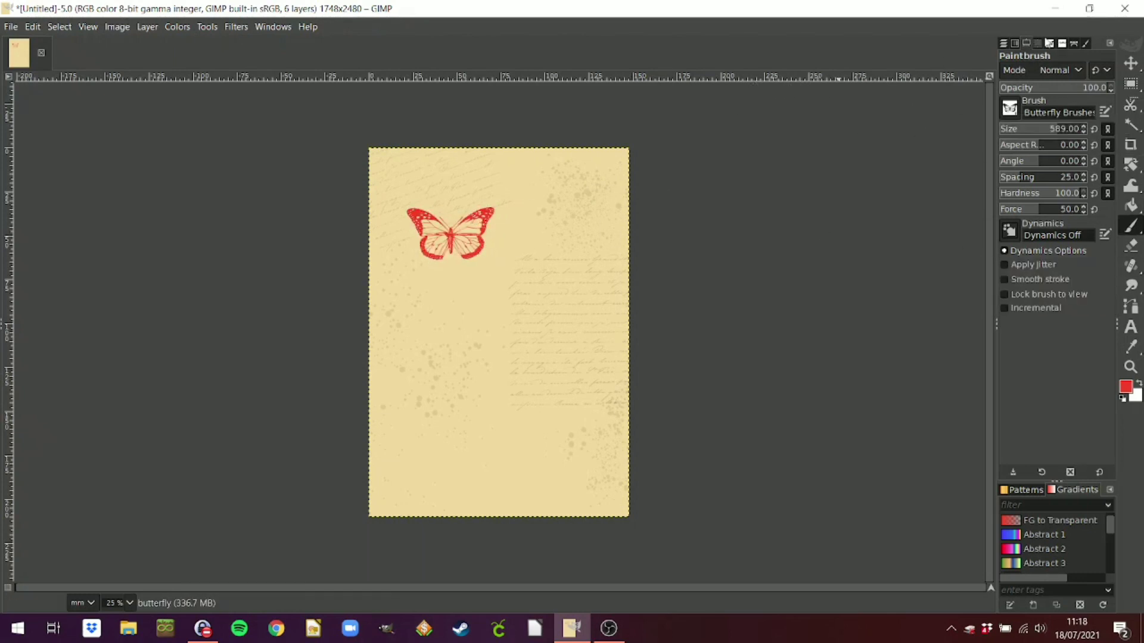
Duplicate the butterfly layer twice and hide both copies, leaving the original butterfly layer visible.
left_click(1005, 44)
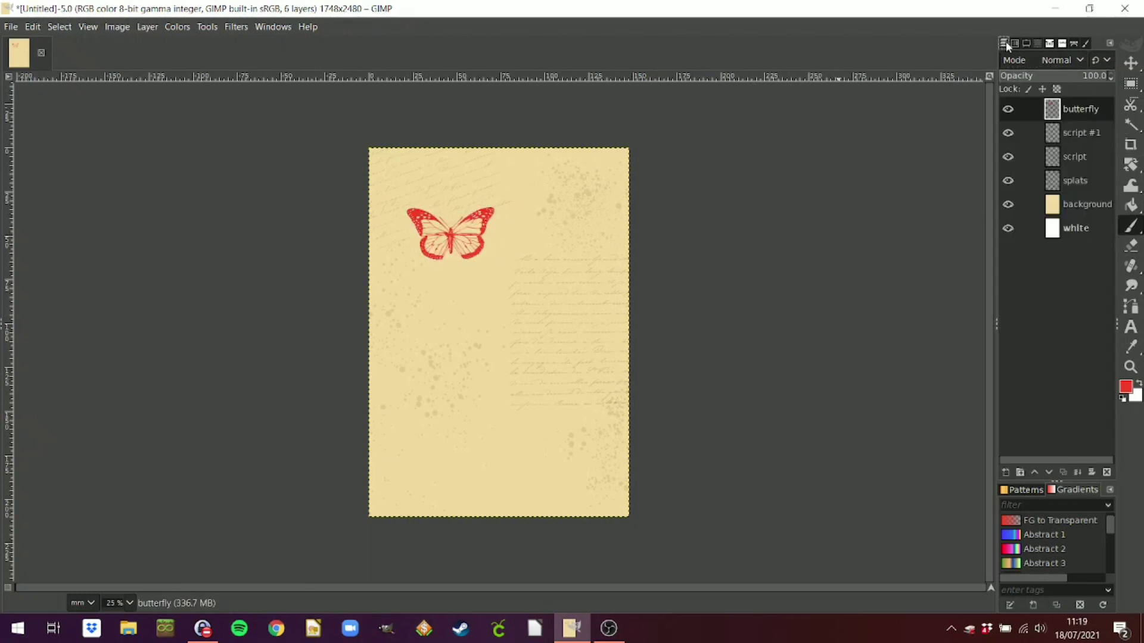
right_click(1076, 109)
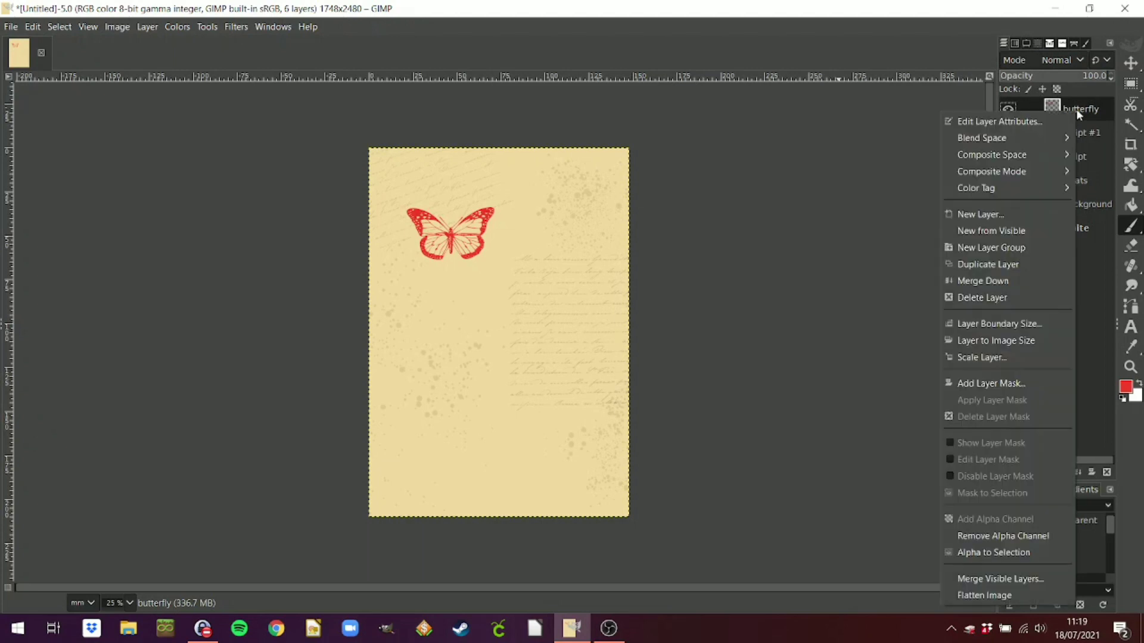
left_click(996, 266)
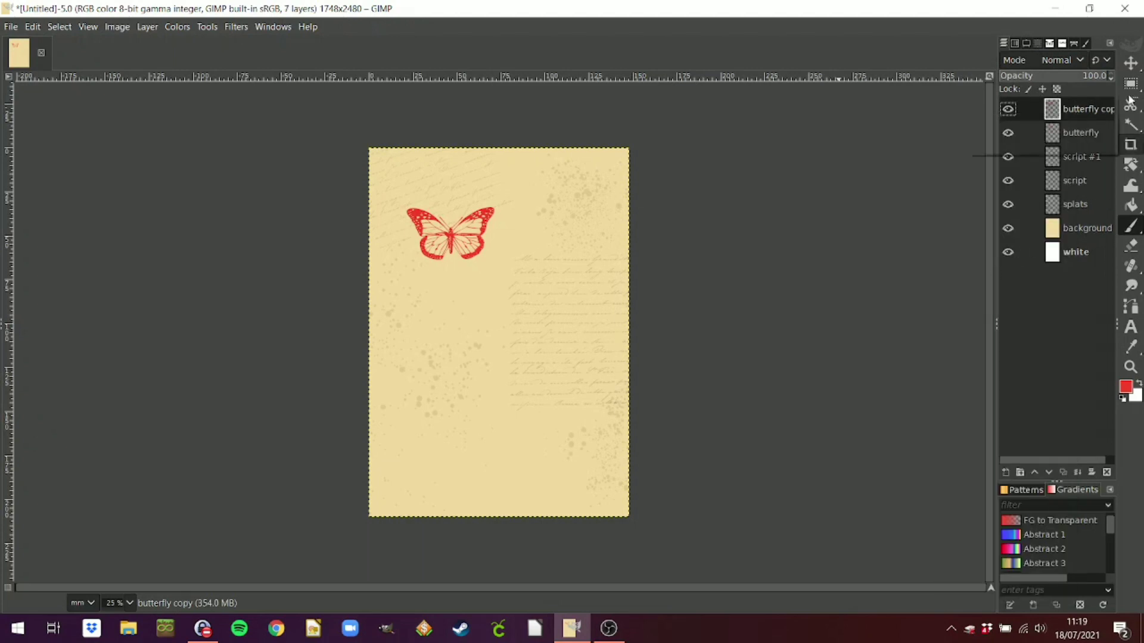
right_click(1072, 110)
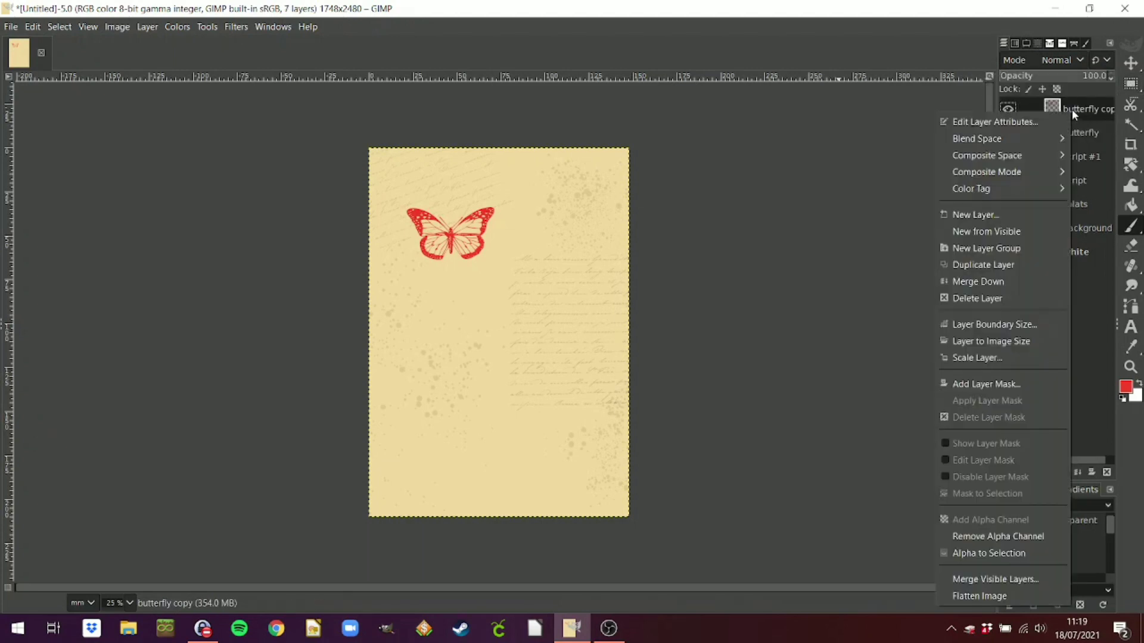
left_click(971, 265)
left_click(1008, 109)
left_click(1008, 133)
mouse_move(1131, 186)
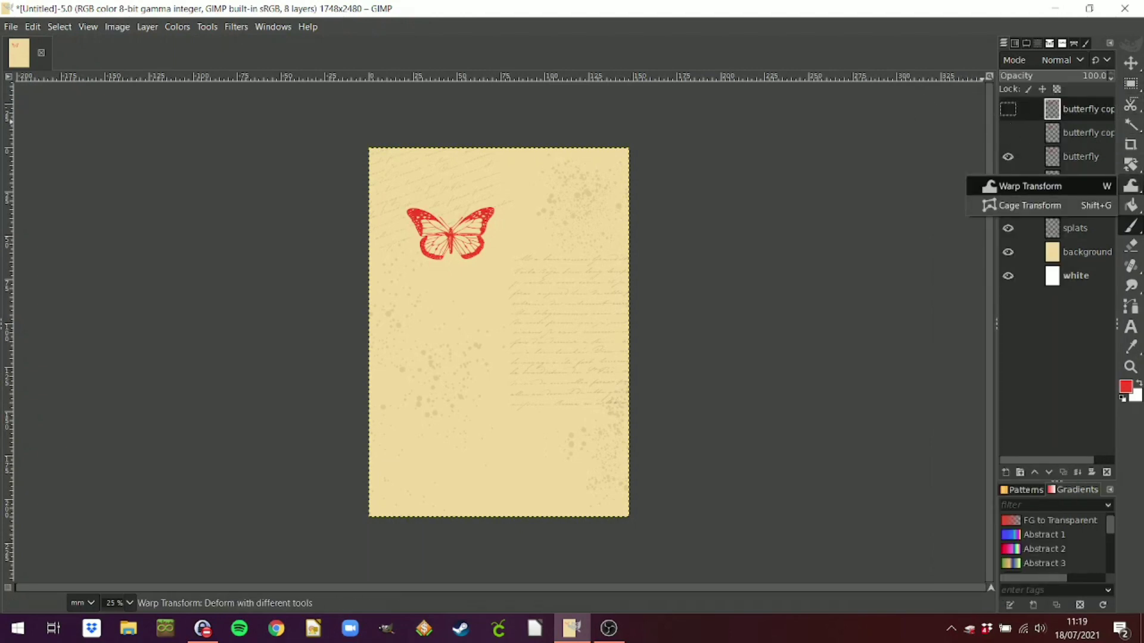
Show both butterfly copies and move the topmost one to about 96 mm across and 143 mm down the page.
left_click(1131, 63)
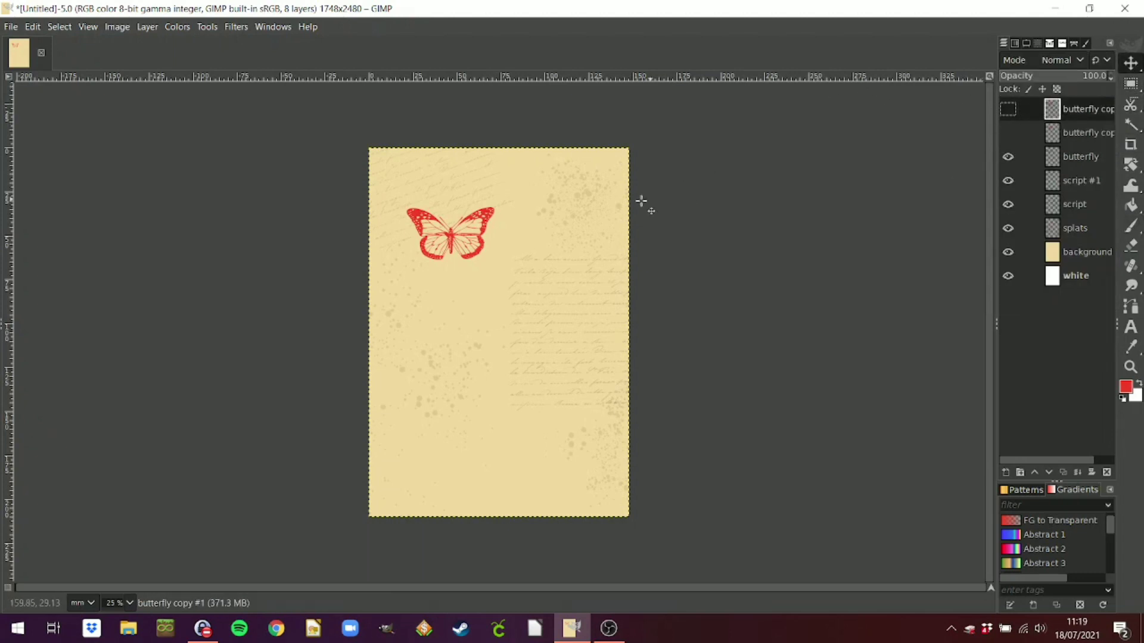
left_click_drag(480, 258, 520, 323)
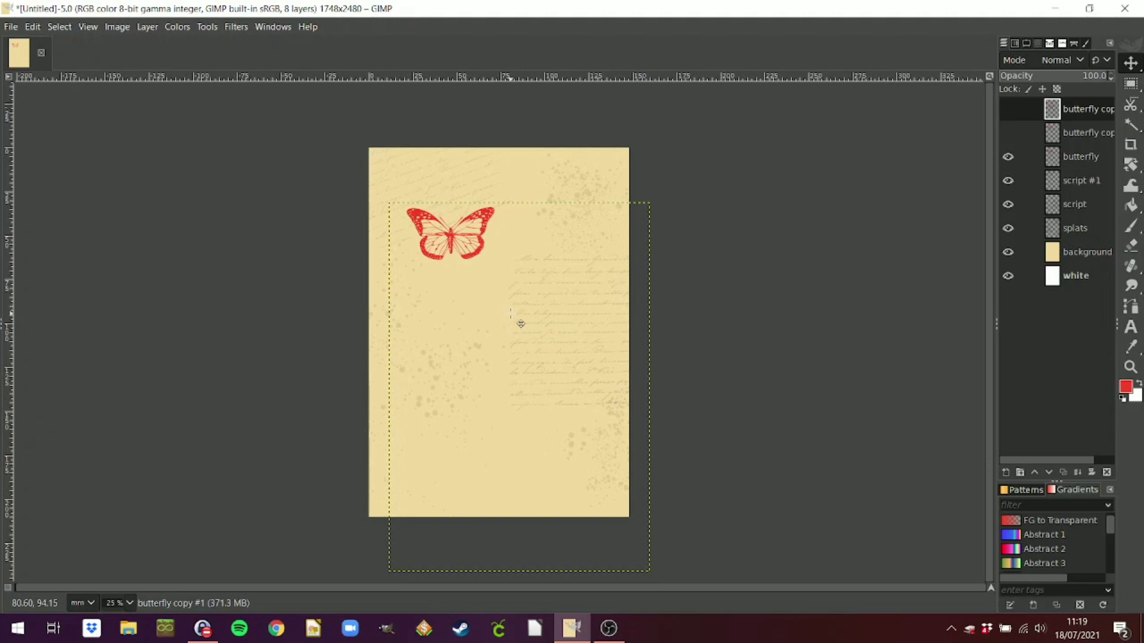
left_click(1007, 109)
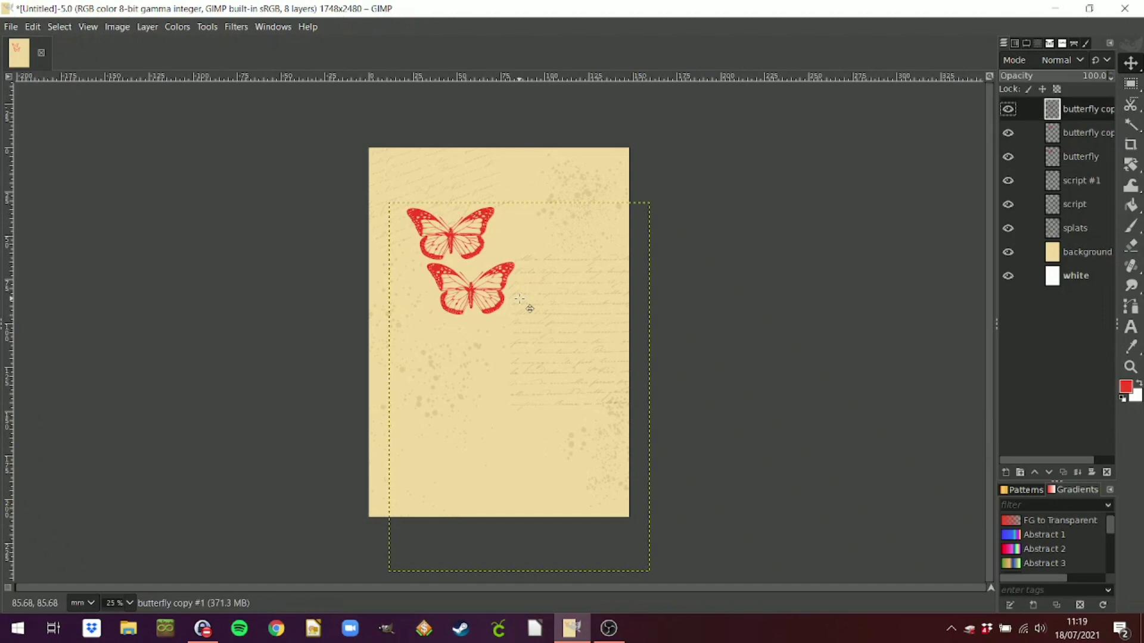
left_click_drag(484, 317, 553, 430)
Rotate the topmost butterfly copy by -17.98 degrees and move it near the page's lower-right corner.
mouse_move(1136, 171)
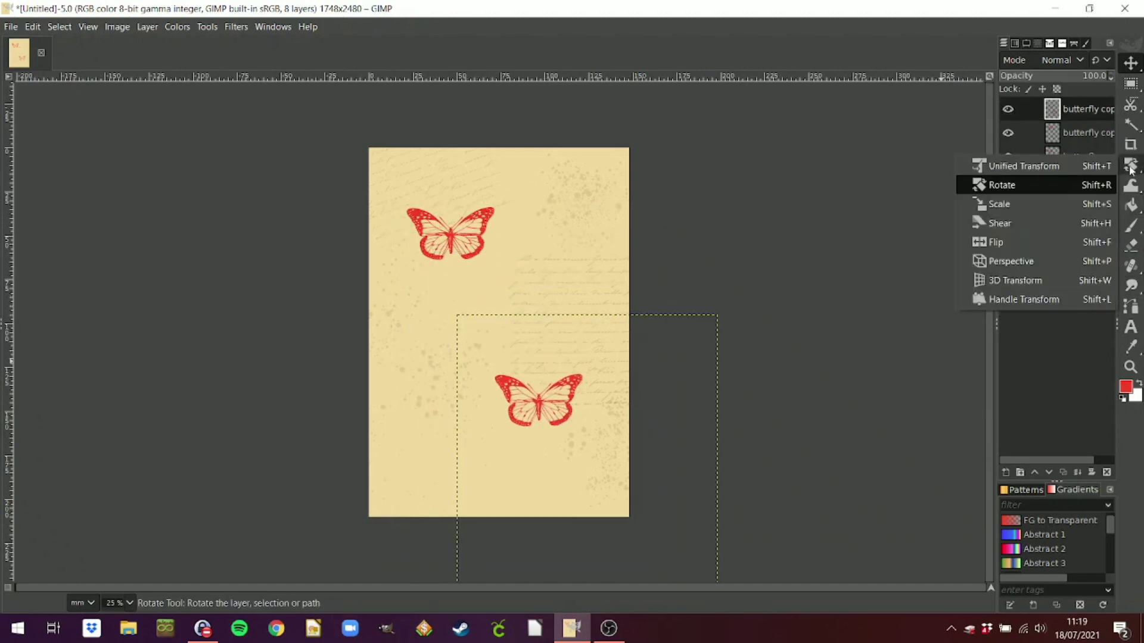
left_click(1007, 185)
left_click(680, 489)
left_click_drag(680, 488, 763, 421)
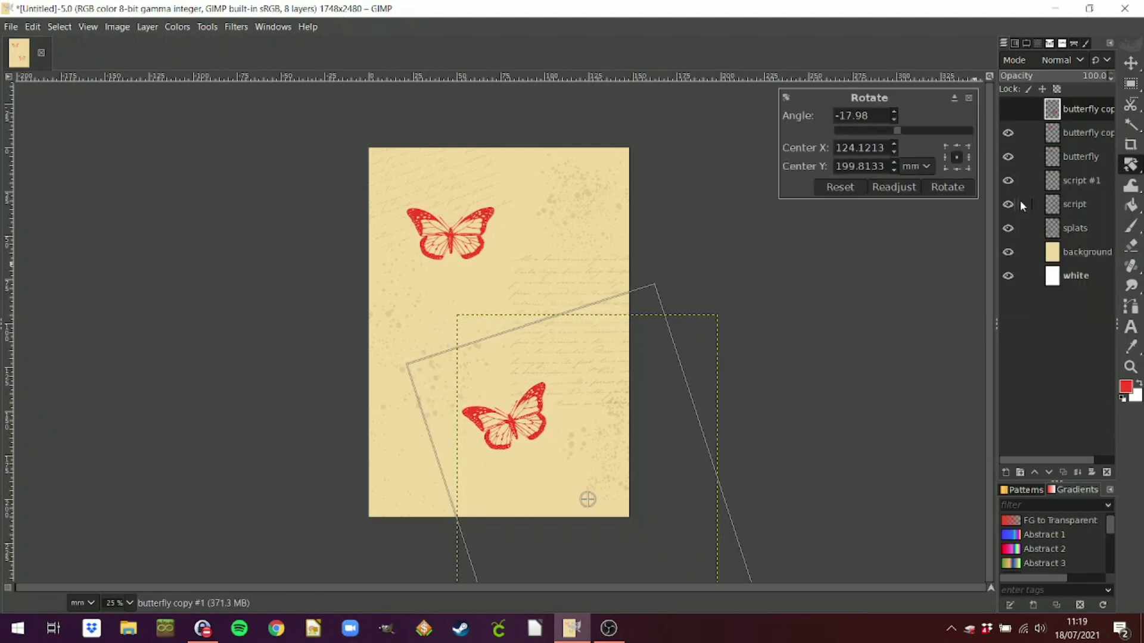
left_click(947, 187)
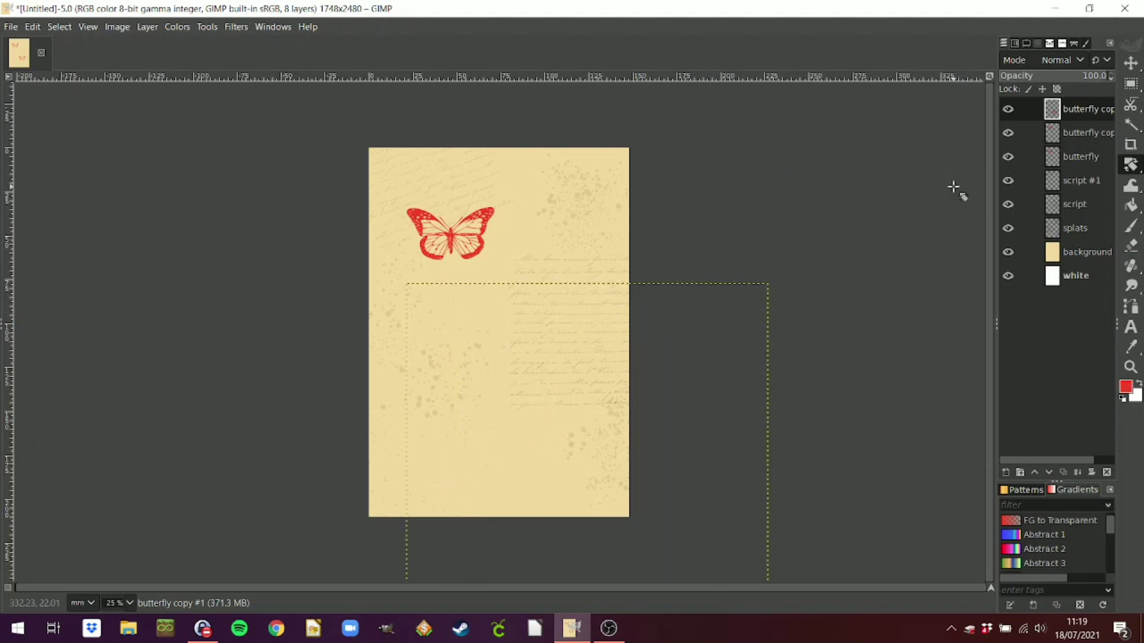
left_click(1125, 69)
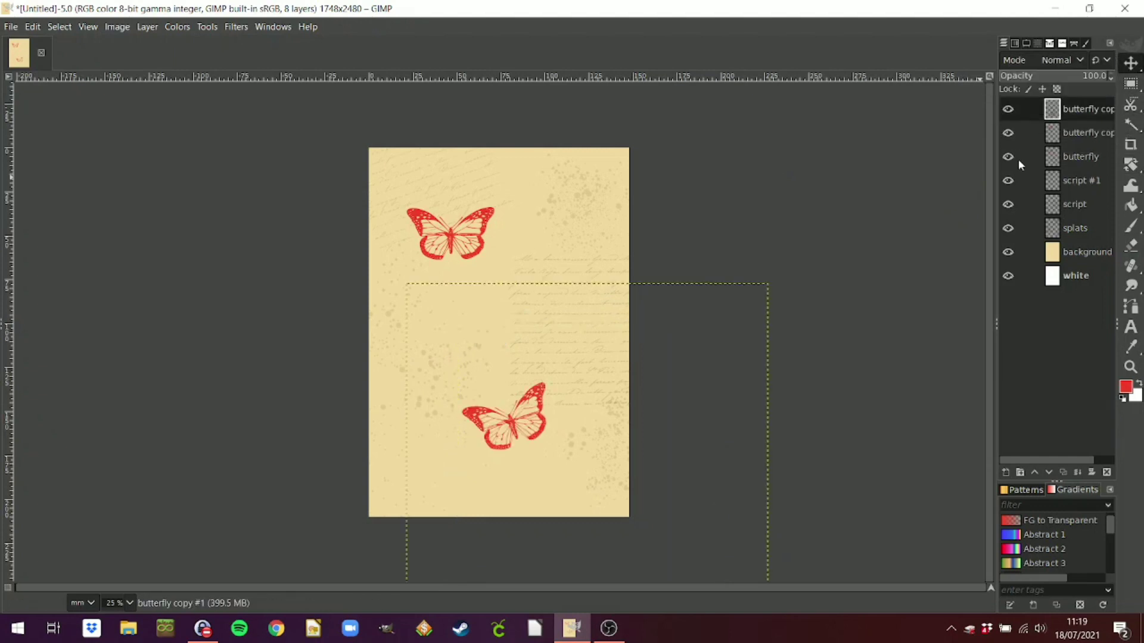
left_click_drag(567, 495, 613, 524)
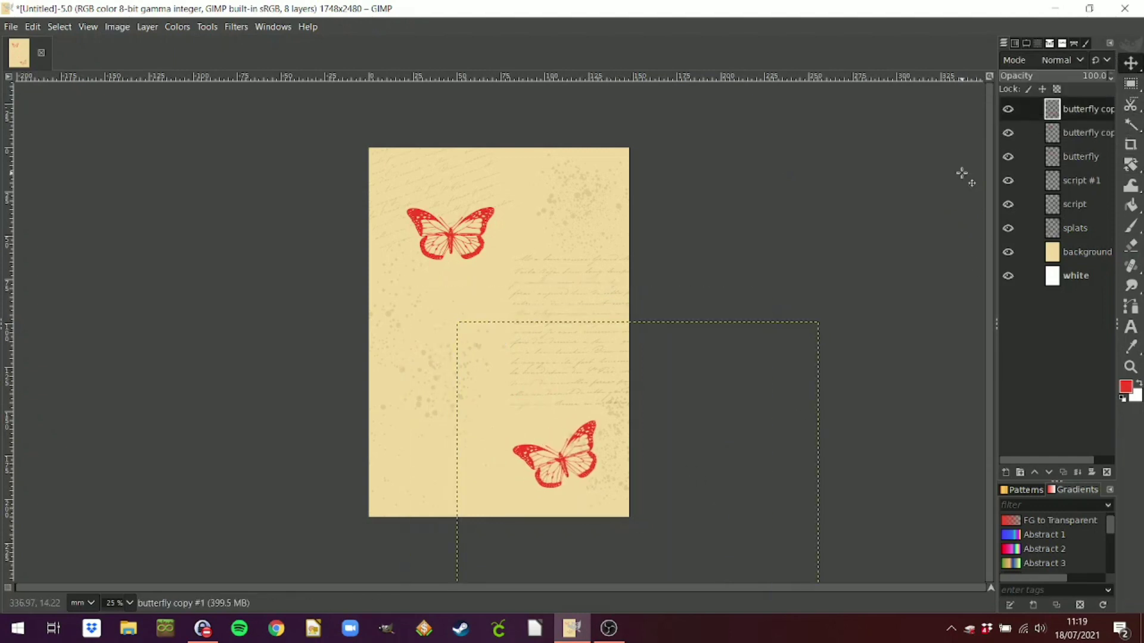
Rotate the other butterfly copy by 34.31 degrees and place it partly over the page's left edge, about 88 mm down.
left_click(1086, 134)
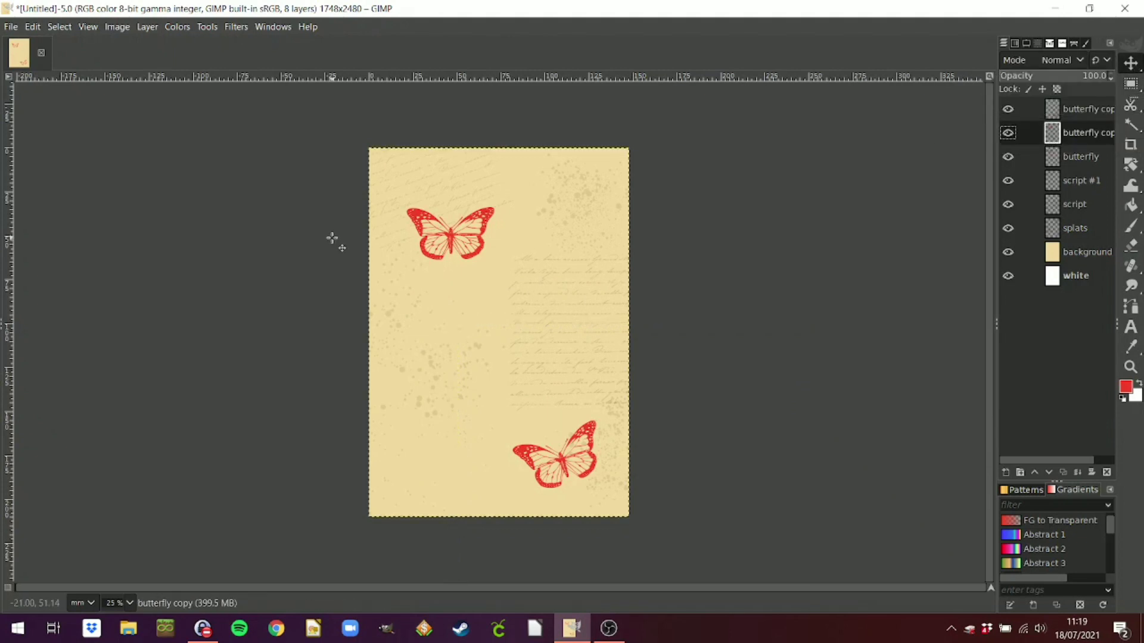
left_click_drag(448, 280, 438, 392)
mouse_move(1137, 166)
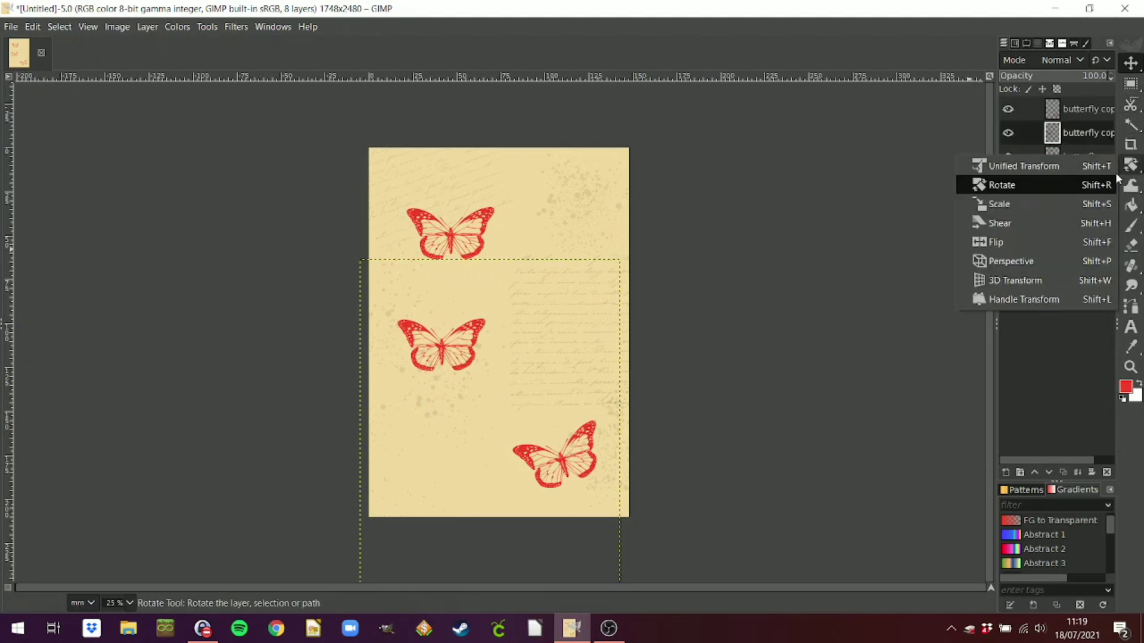
left_click(1106, 184)
left_click_drag(538, 362, 604, 375)
left_click(940, 187)
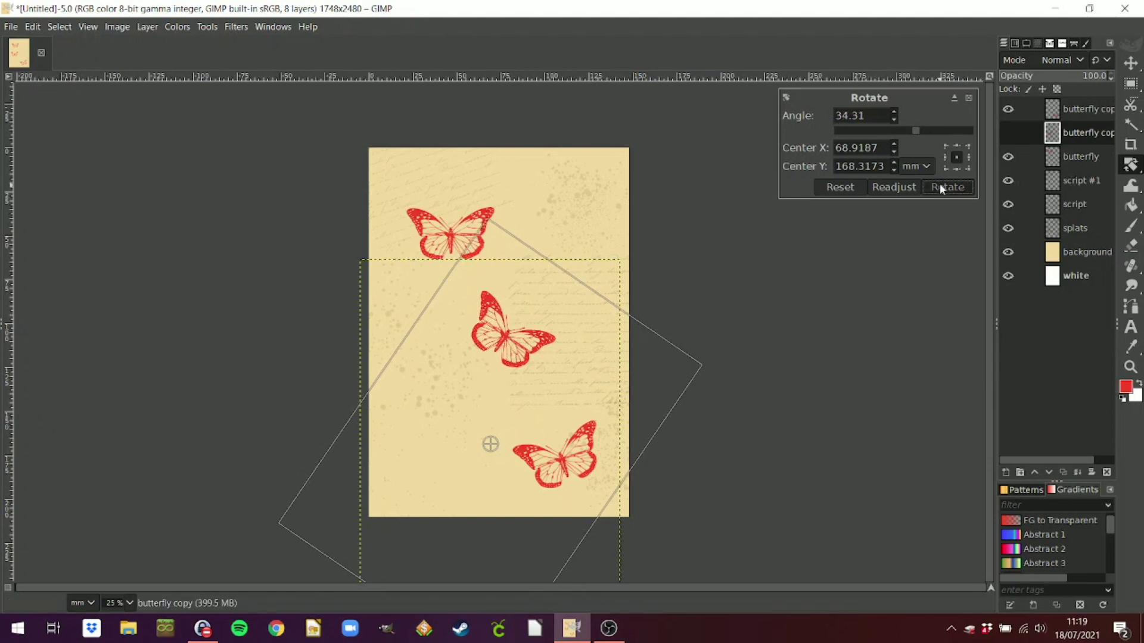
left_click(1131, 67)
left_click_drag(483, 381, 358, 340)
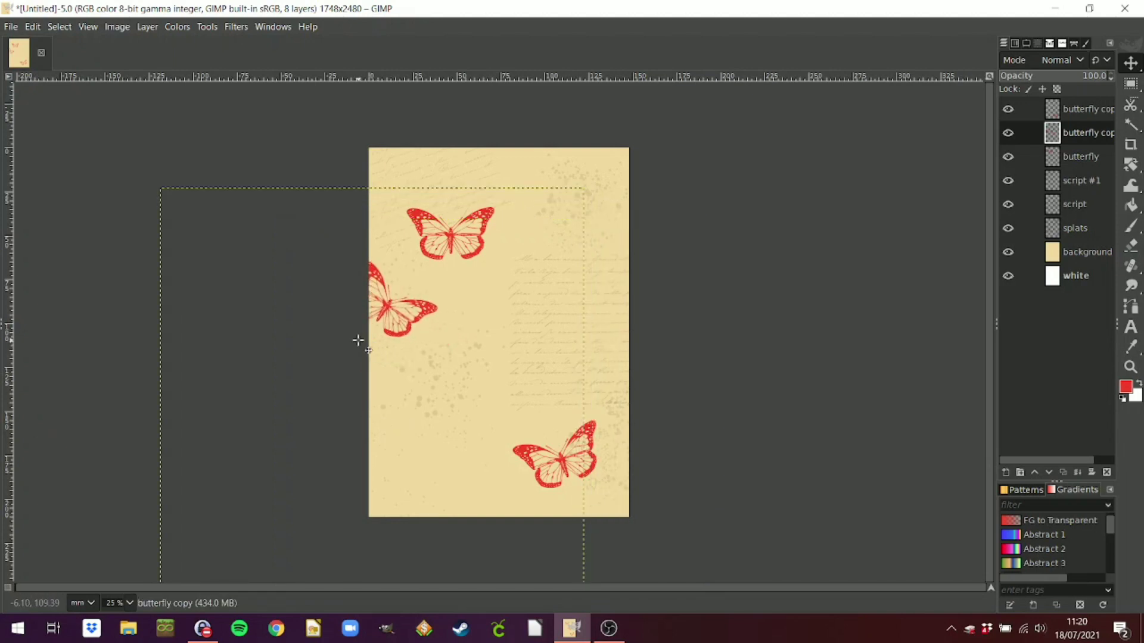
Rotate the original butterfly layer by -47.23 degrees and move it into the page's upper-right corner.
left_click(1059, 158)
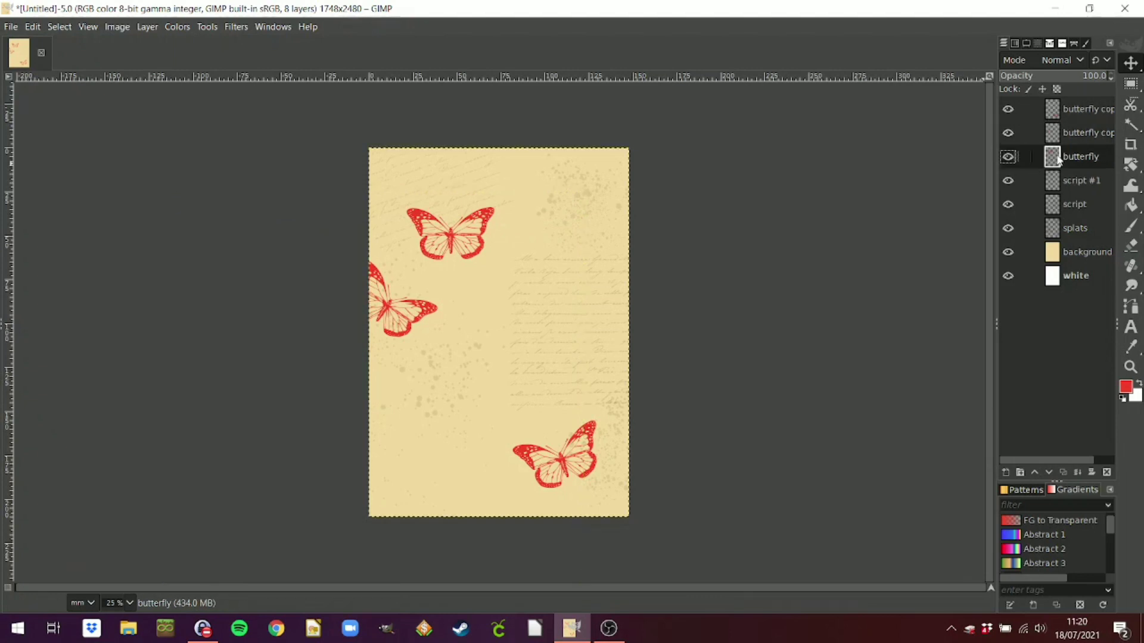
left_click_drag(486, 256, 604, 244)
mouse_move(1131, 165)
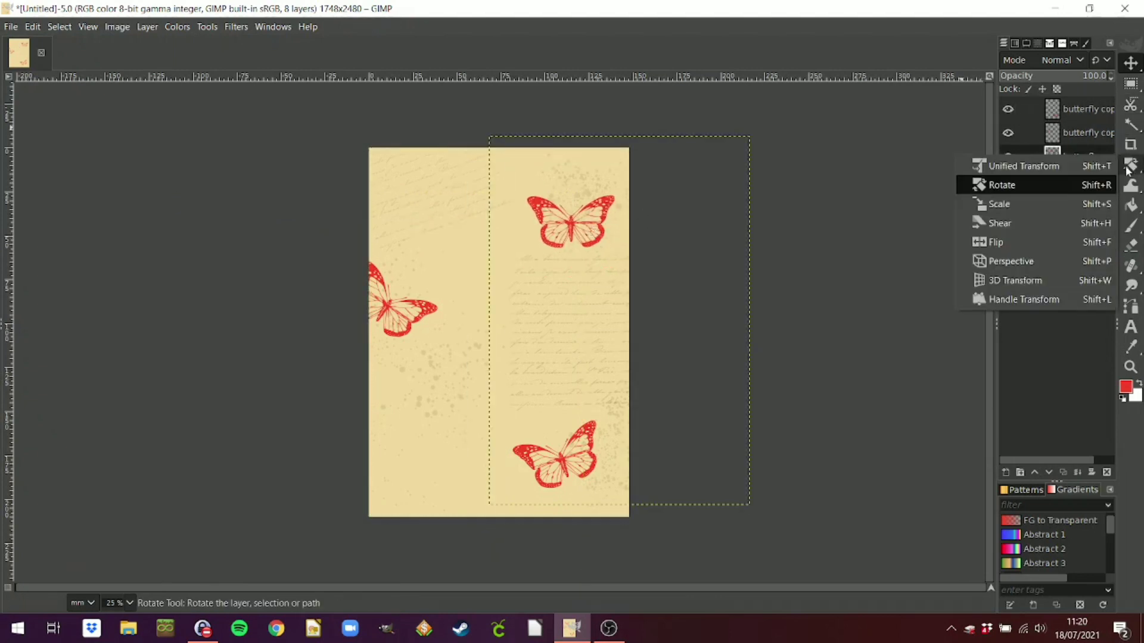
left_click(989, 204)
left_click_drag(621, 306, 539, 245)
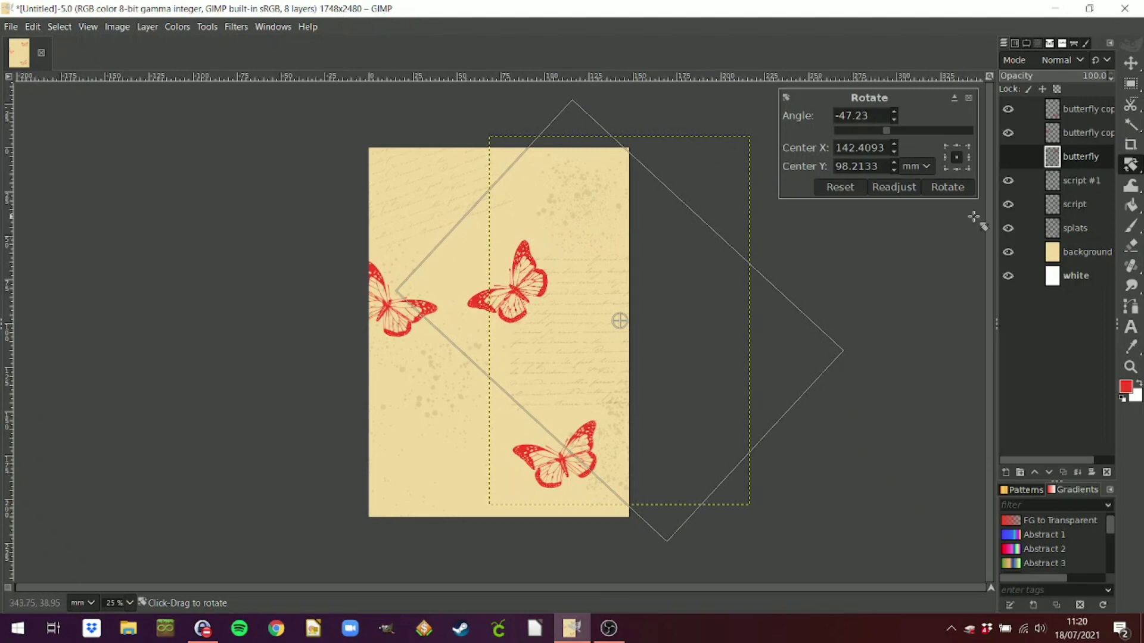
left_click(955, 187)
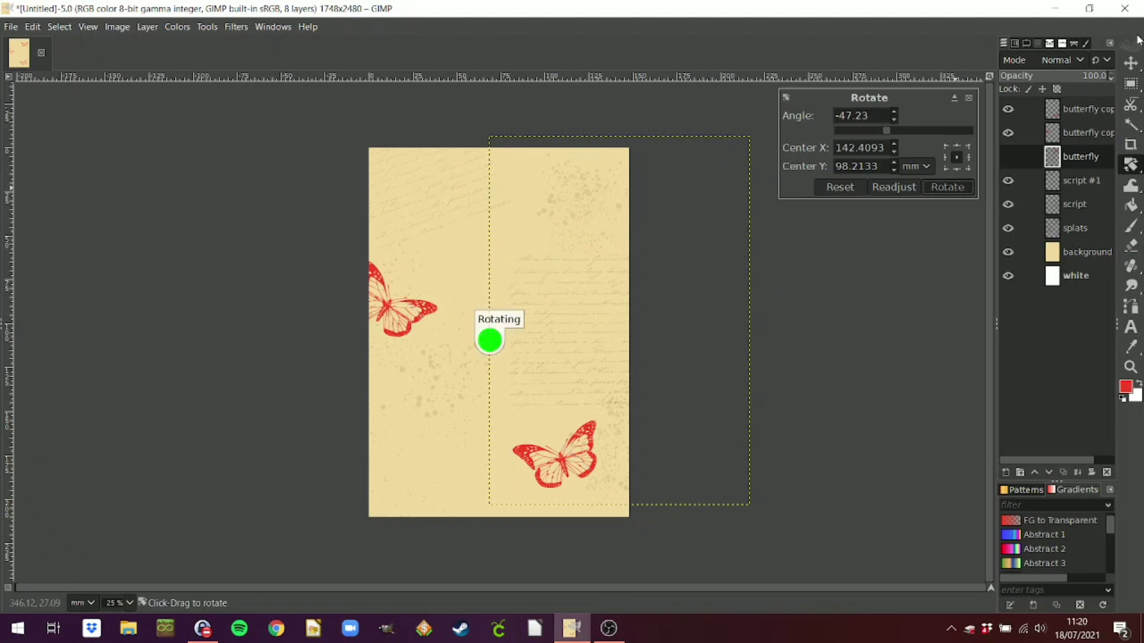
left_click(1130, 67)
left_click_drag(571, 272, 639, 182)
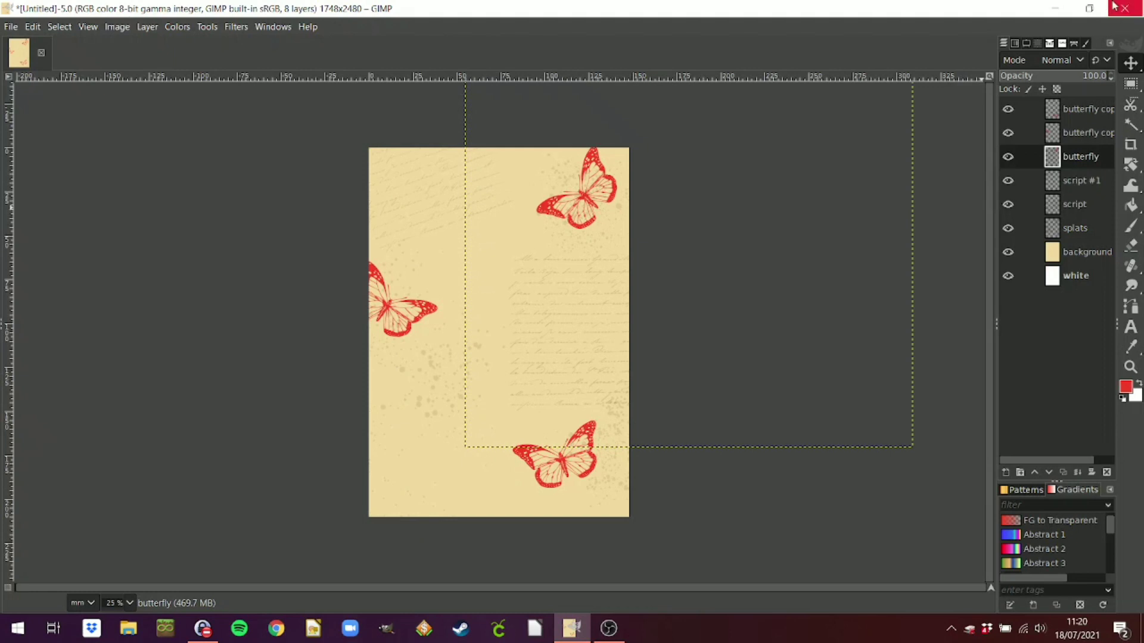
Merge both butterfly copies down into the original butterfly layer.
right_click(1083, 112)
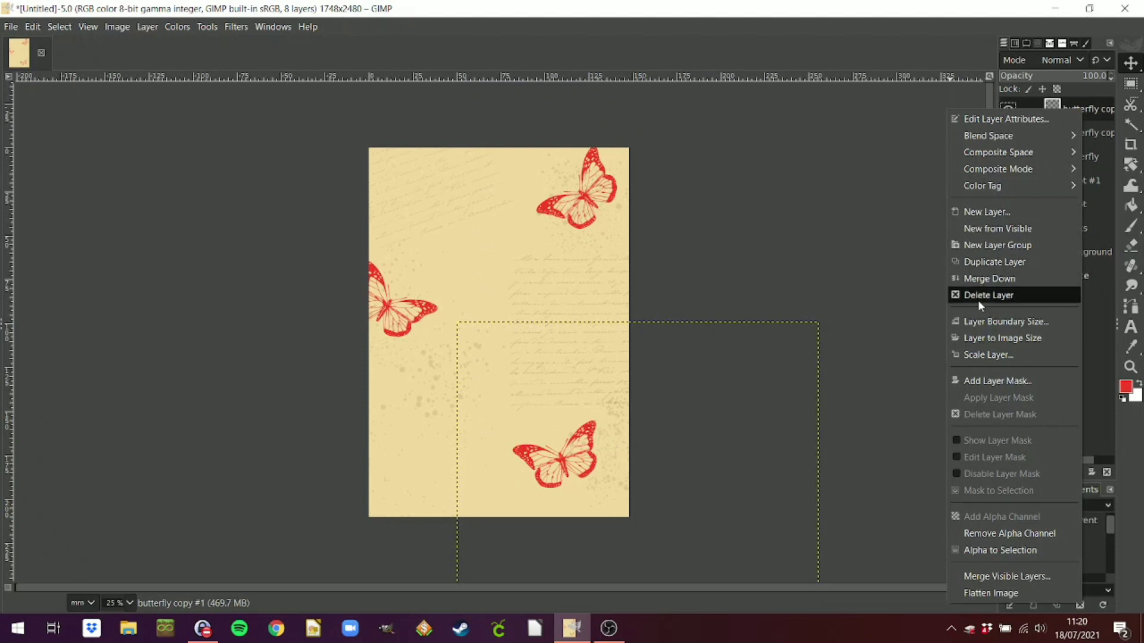
left_click(986, 278)
right_click(1088, 112)
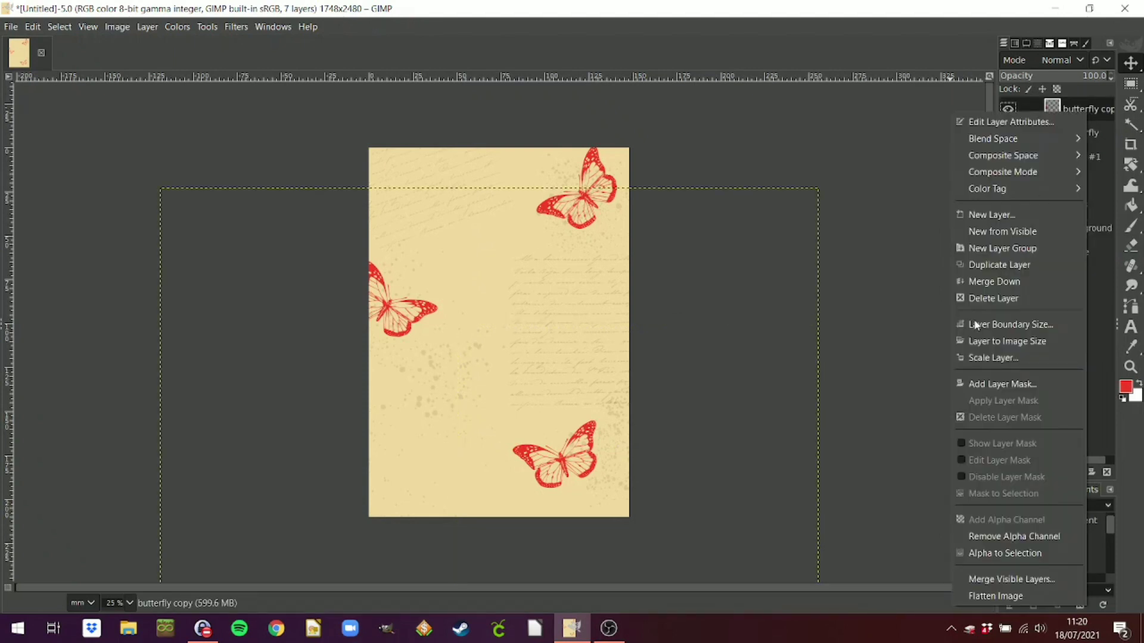
left_click(984, 279)
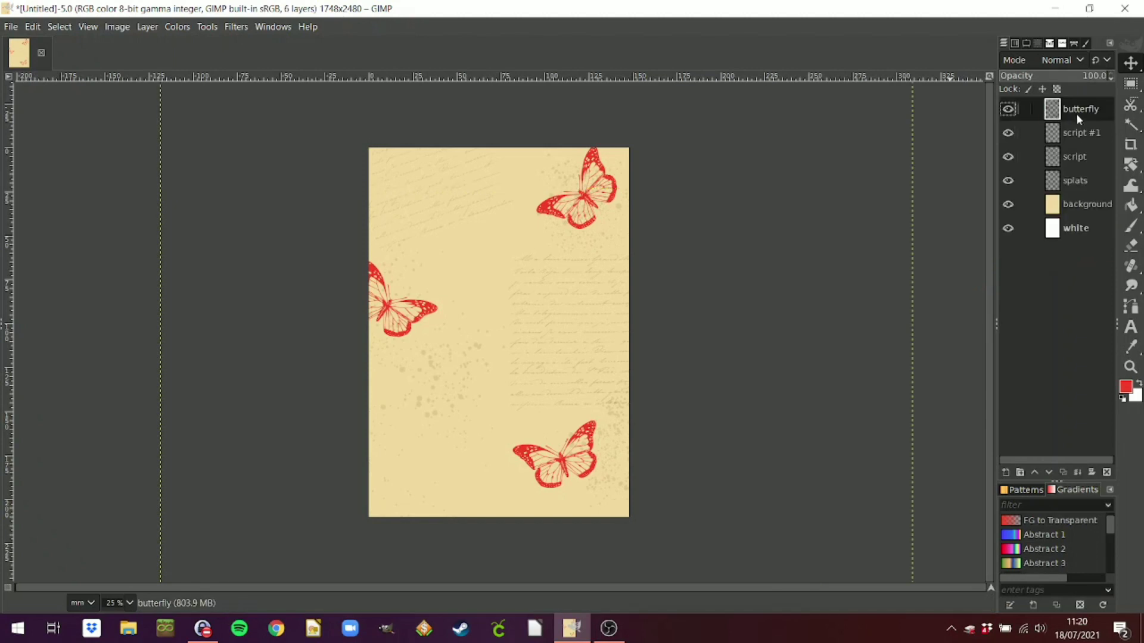
right_click(1076, 111)
left_click(742, 203)
Check the merged butterfly layer by hiding and showing it, and lower its opacity to 68.7.
left_click(1008, 109)
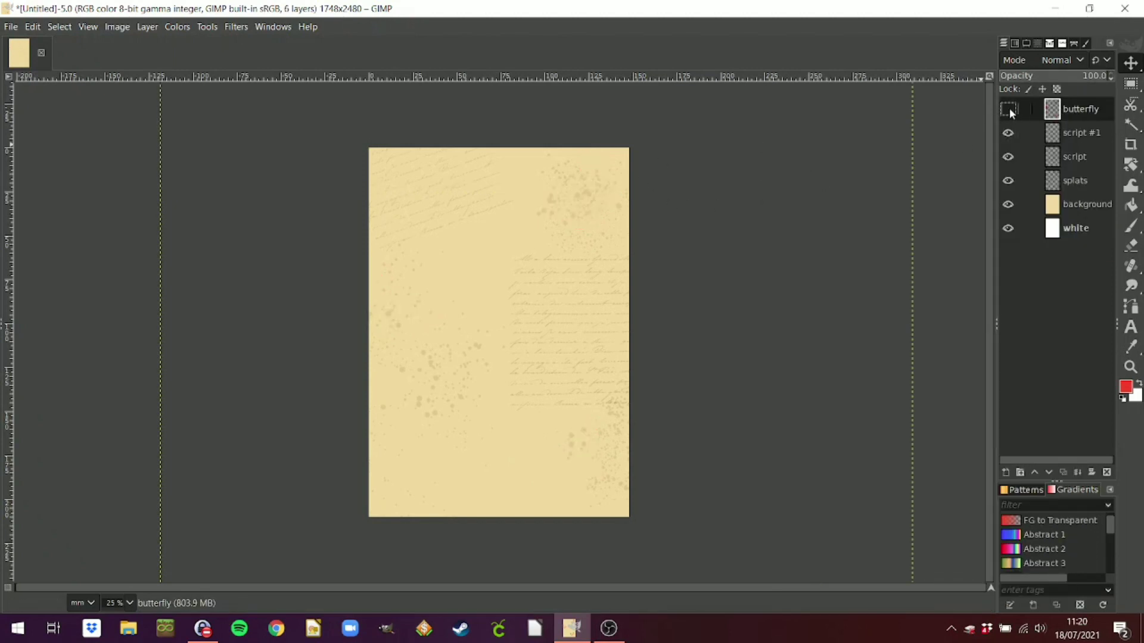
left_click(1008, 109)
left_click(1008, 109)
left_click(1008, 109)
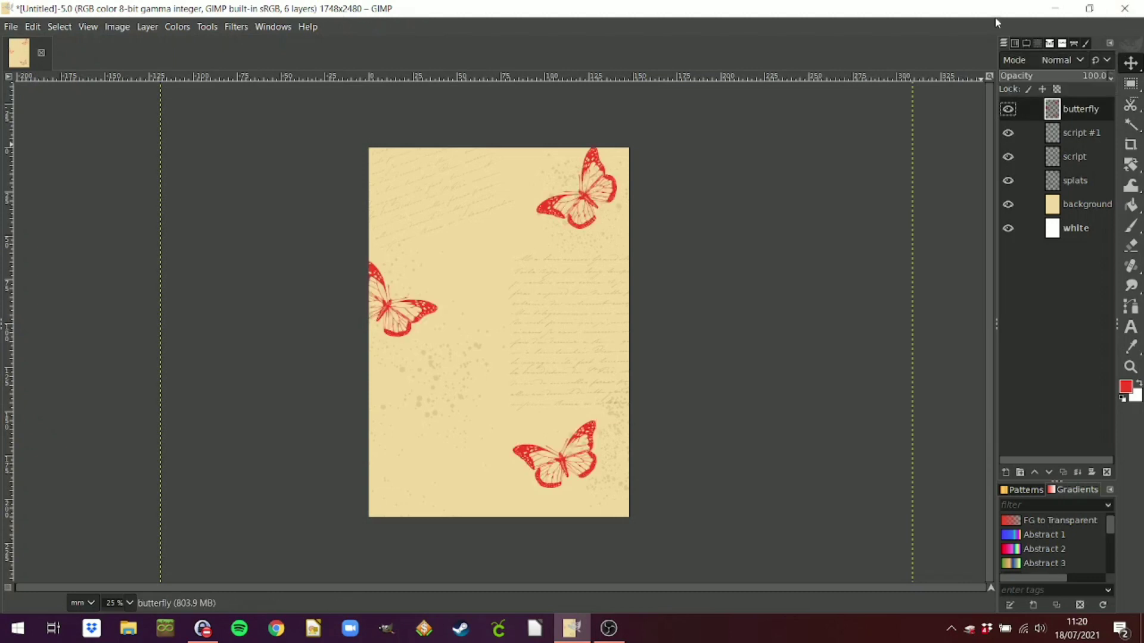
left_click_drag(1090, 78, 1121, 83)
left_click_drag(1119, 91, 1073, 110)
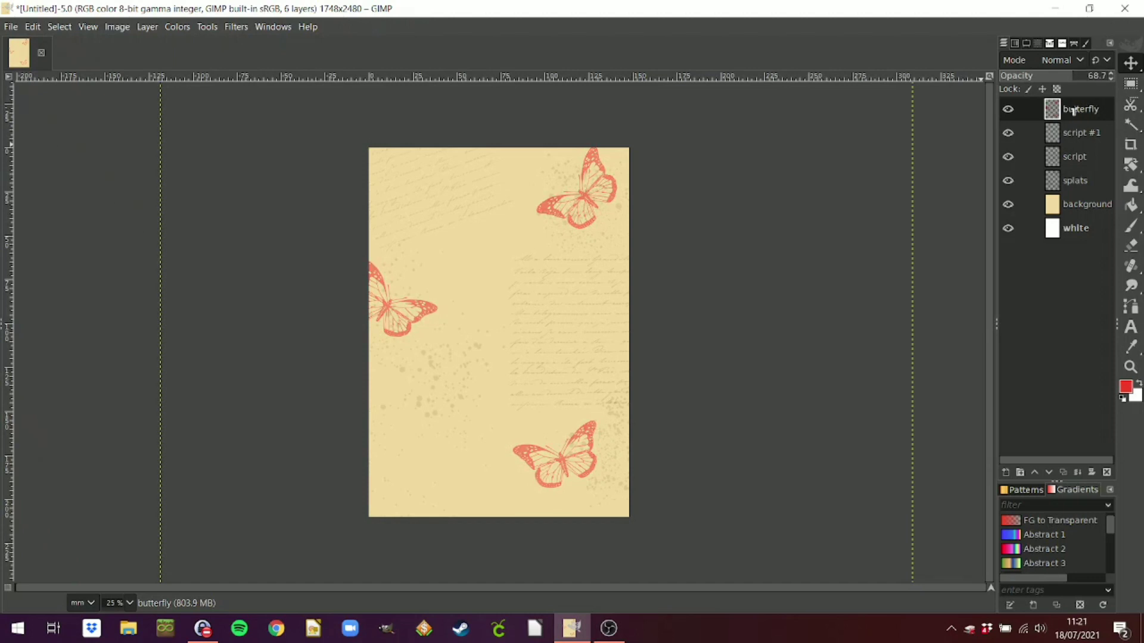
Add a new transparent layer named flower above the butterfly layer.
mouse_move(1130, 125)
right_click(1075, 118)
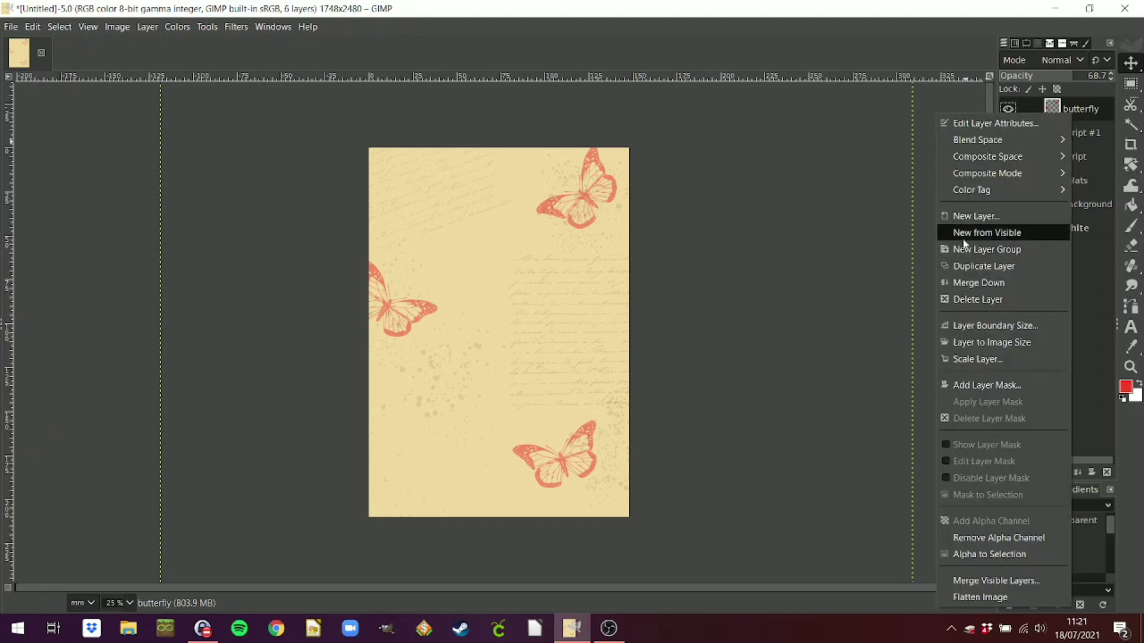
left_click(971, 214)
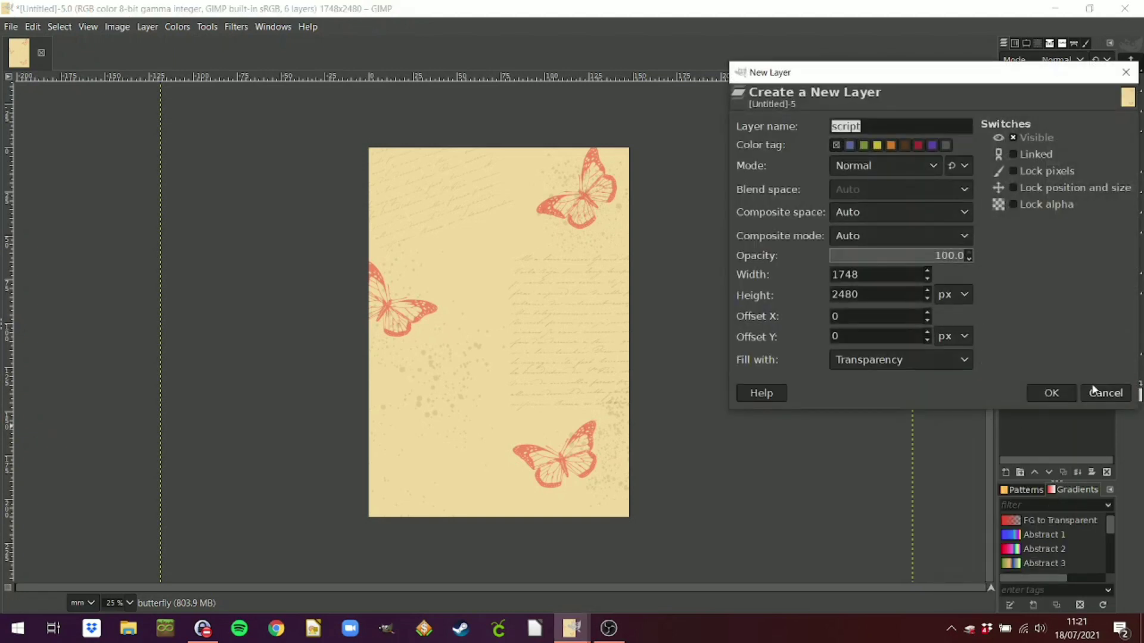
type("flower")
key("Return")
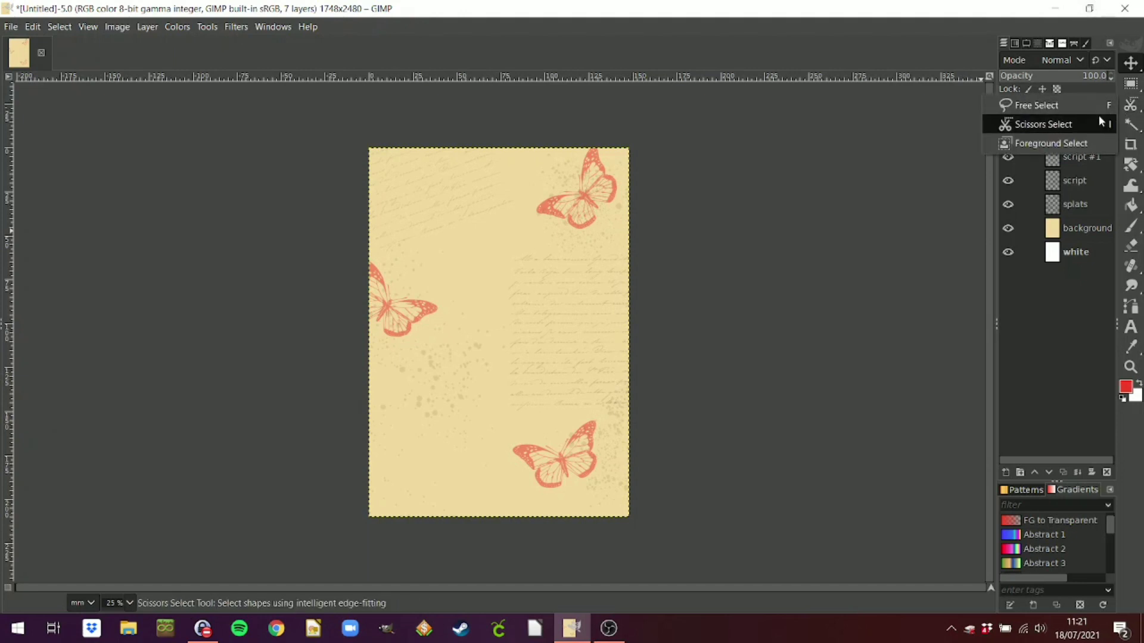
Preview several vintage flower brushes, choose the tall flowering stem from the 20 Vintage Flower set, and activate the Paintbrush with its options shown.
left_click(1050, 43)
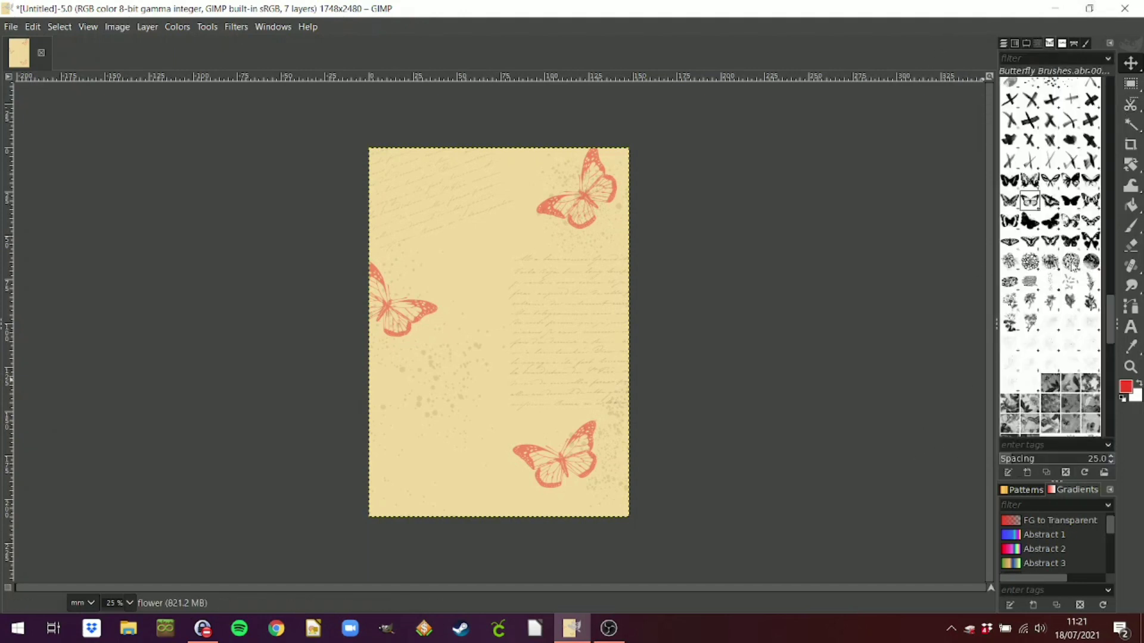
scroll(1076, 258, "up", 7)
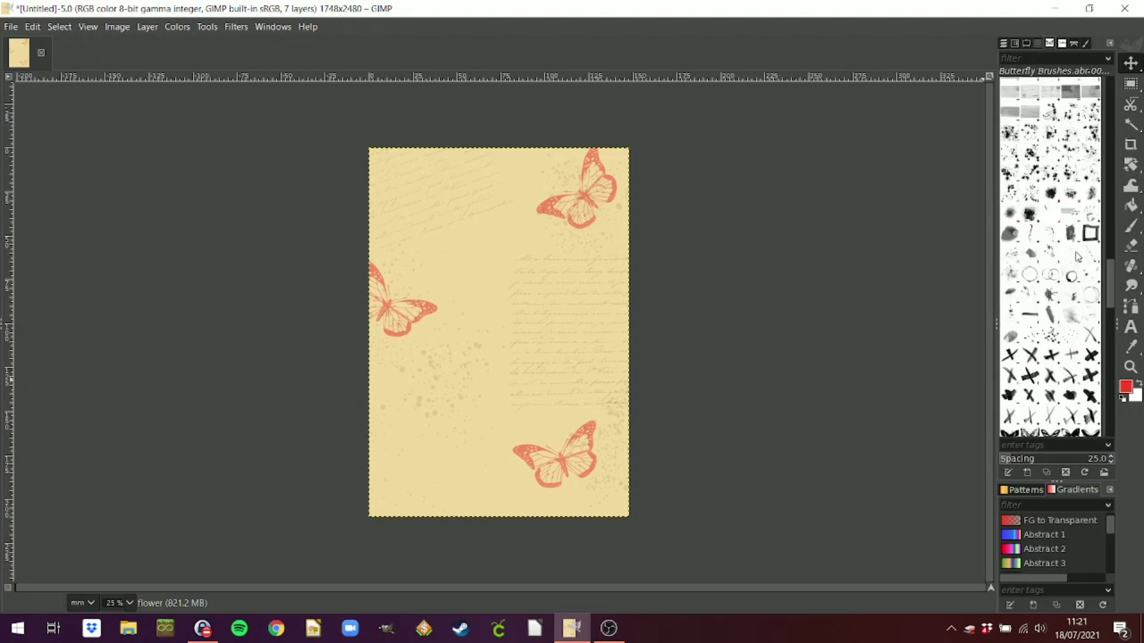
scroll(1076, 257, "up", 5)
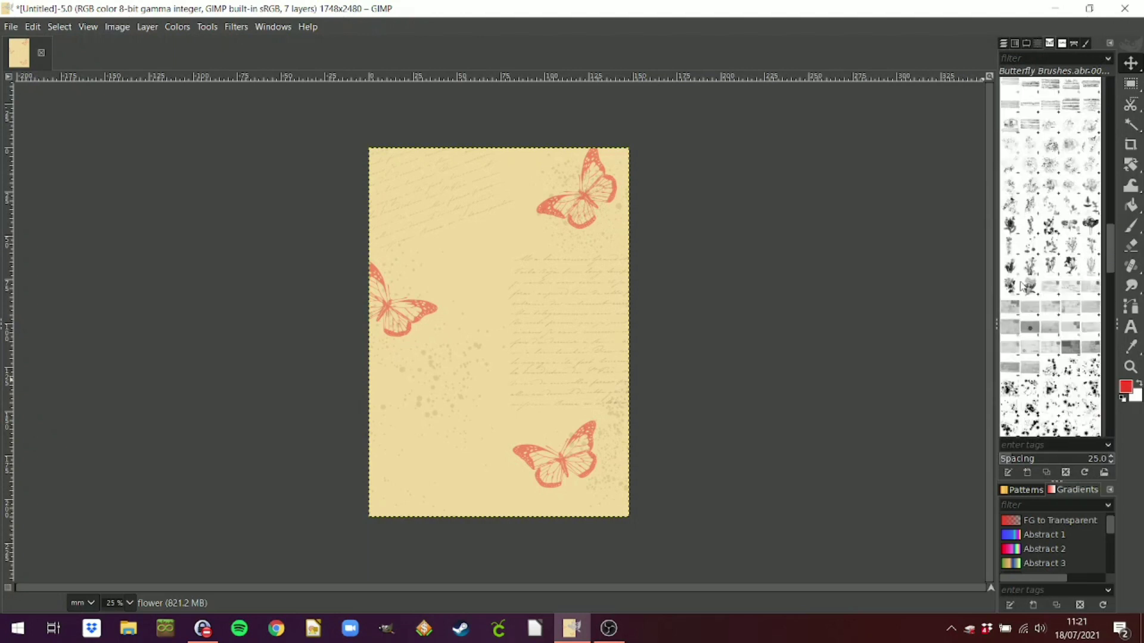
left_click(1091, 267)
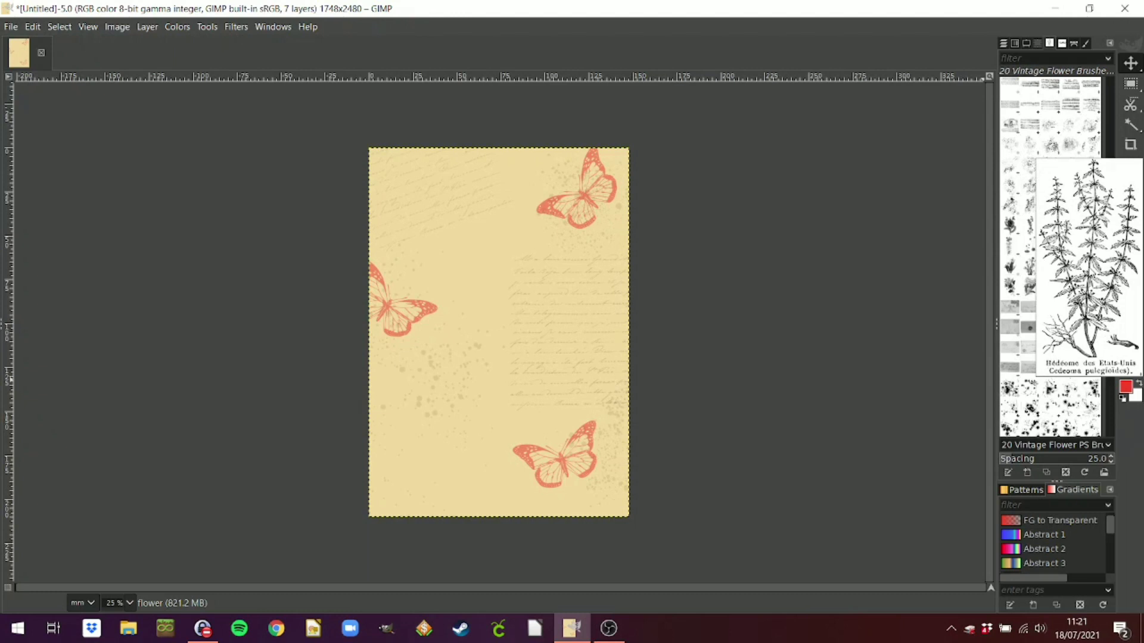
left_click(1071, 229)
left_click(1091, 223)
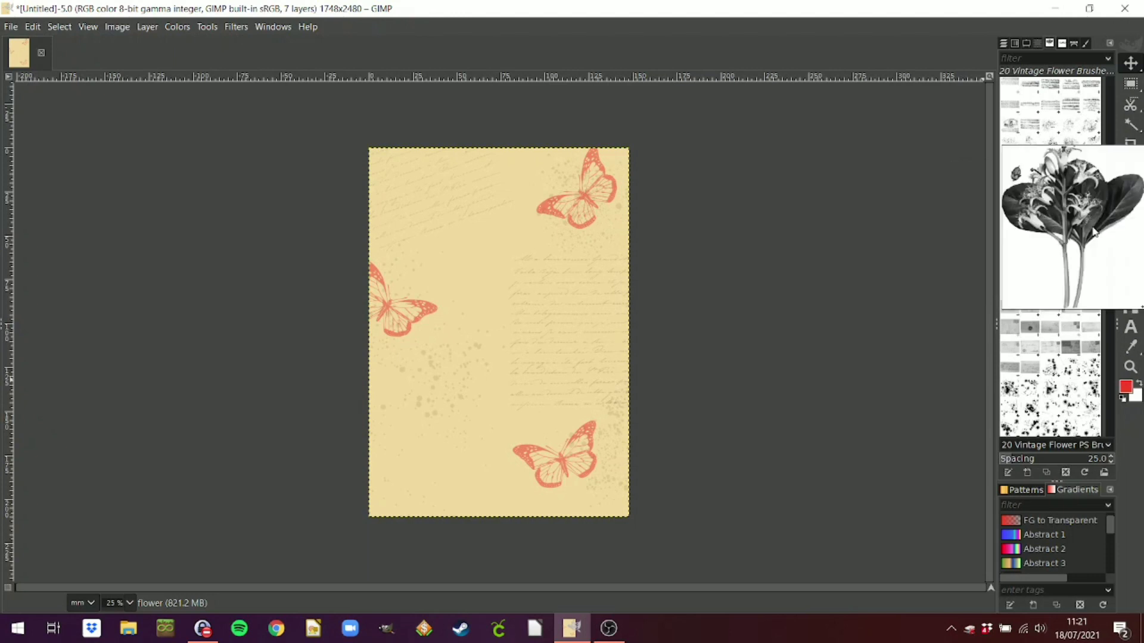
left_click(1094, 201)
left_click(1093, 170)
left_click(1088, 203)
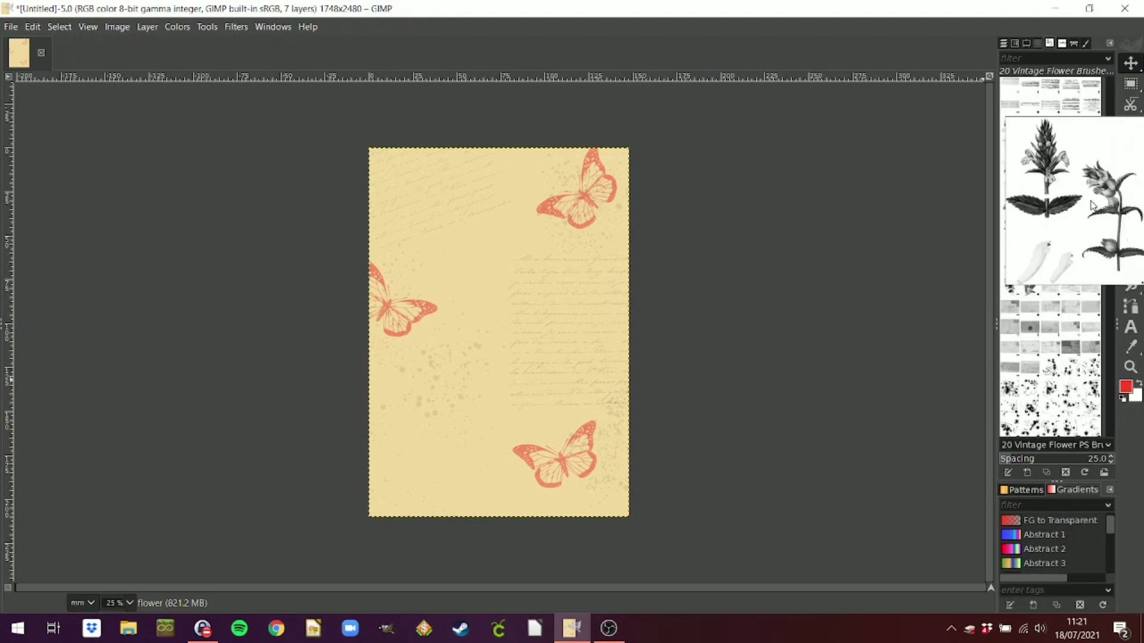
left_click(1013, 227)
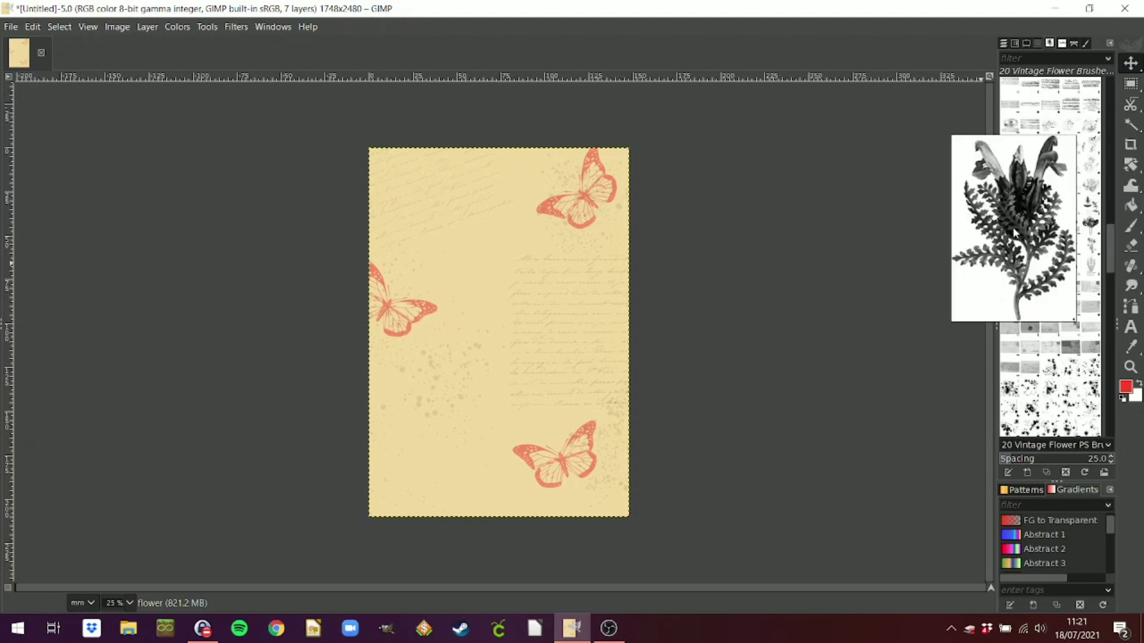
left_click(1011, 249)
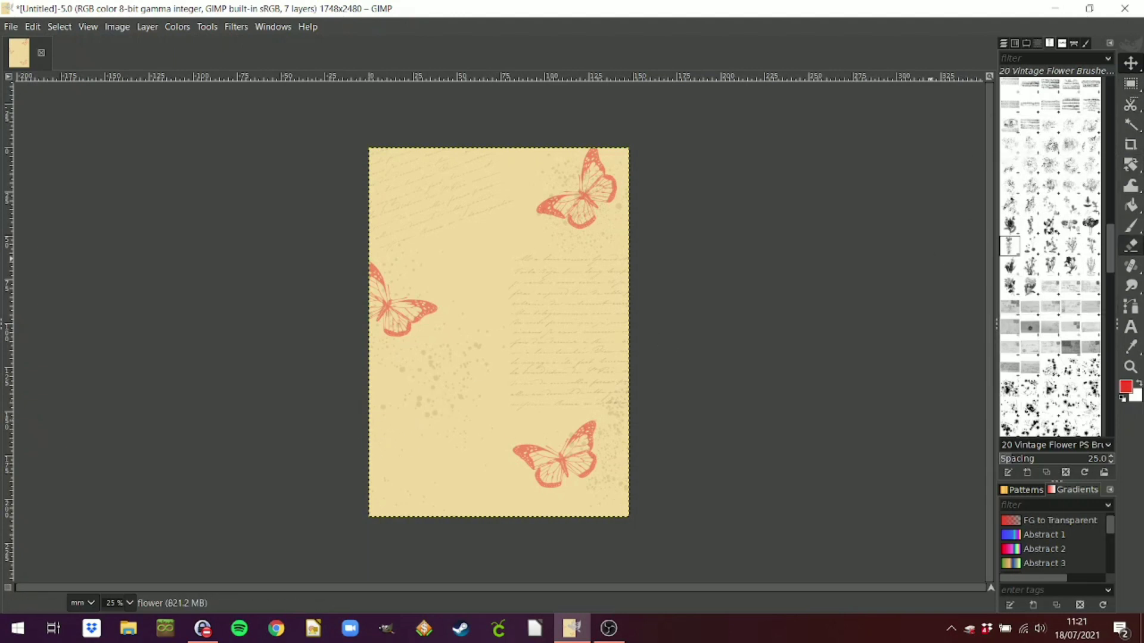
mouse_move(1130, 231)
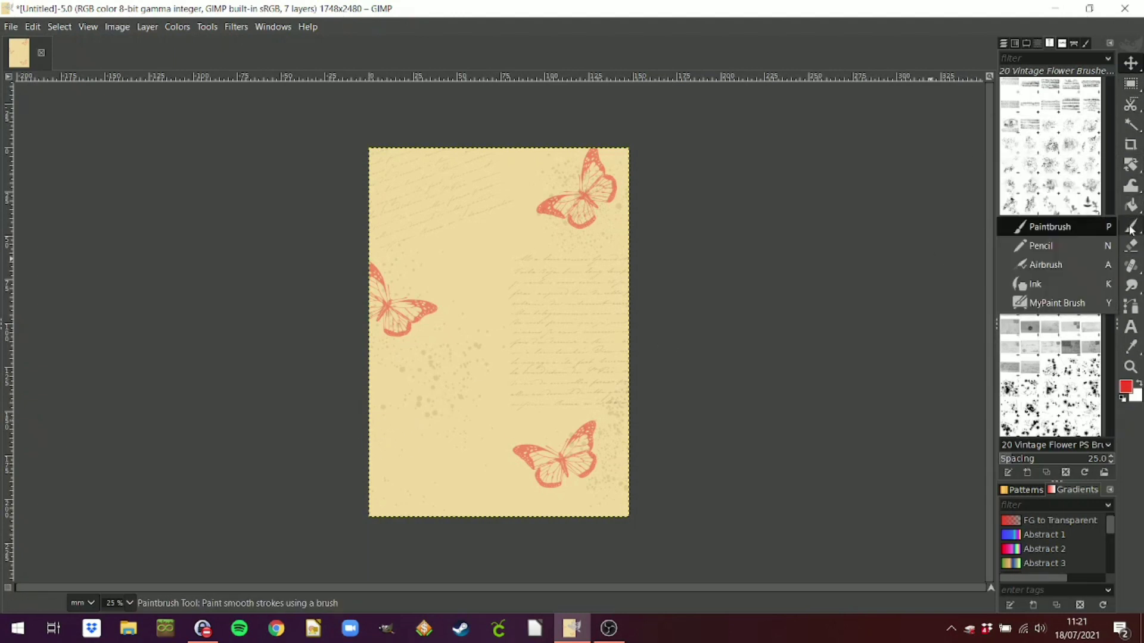
left_click(1028, 42)
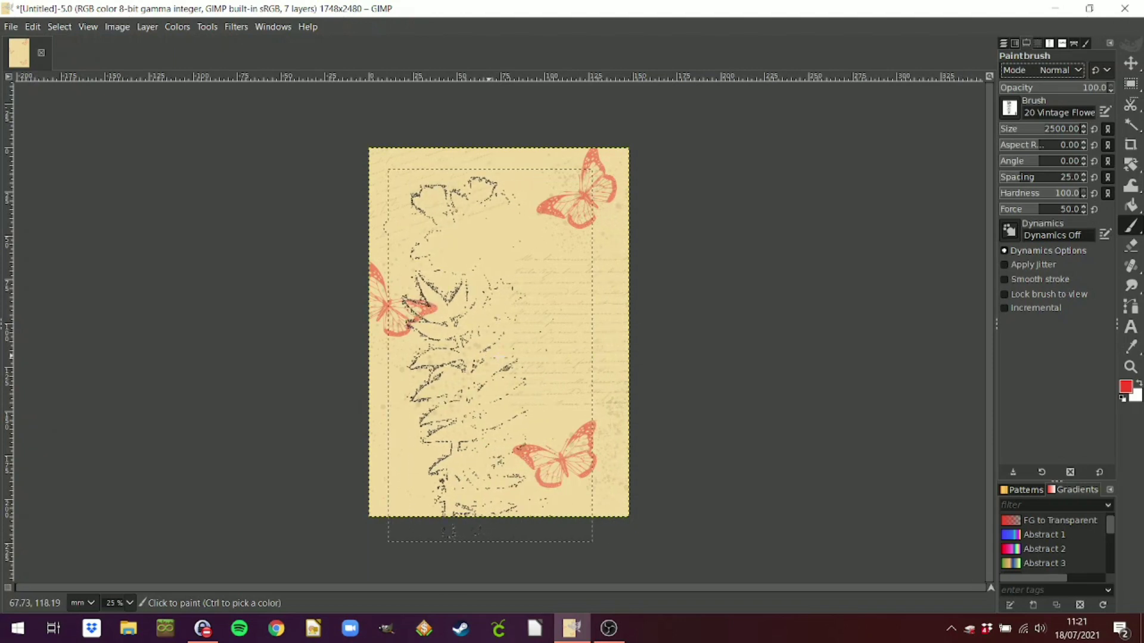
Try the flower stamp in red over the page's right half and undo it.
left_click(573, 396)
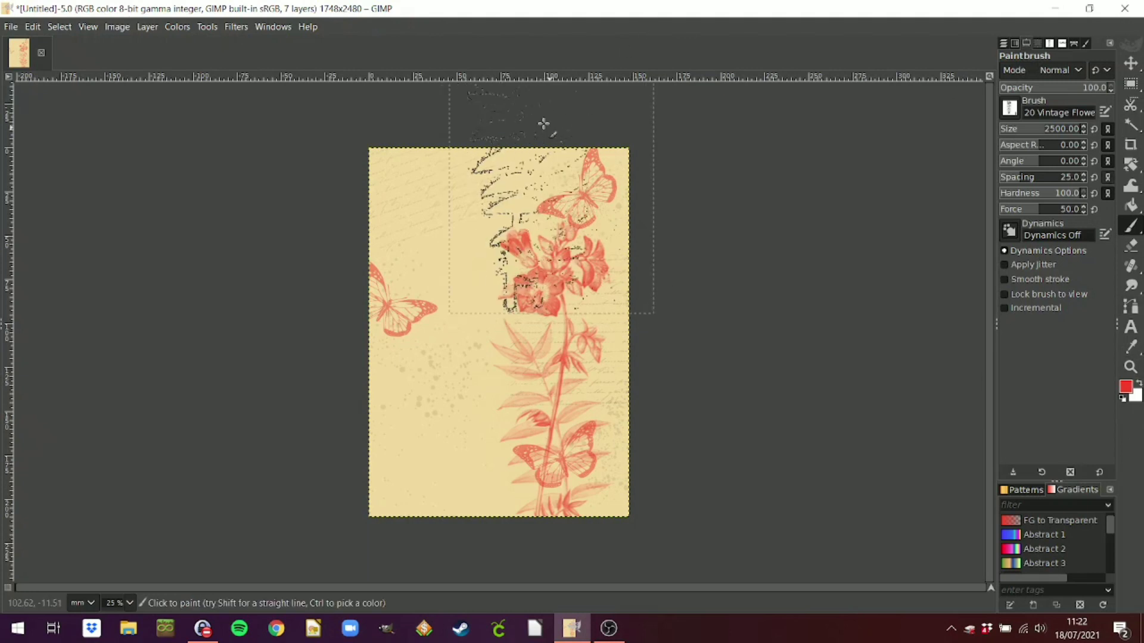
left_click(54, 26)
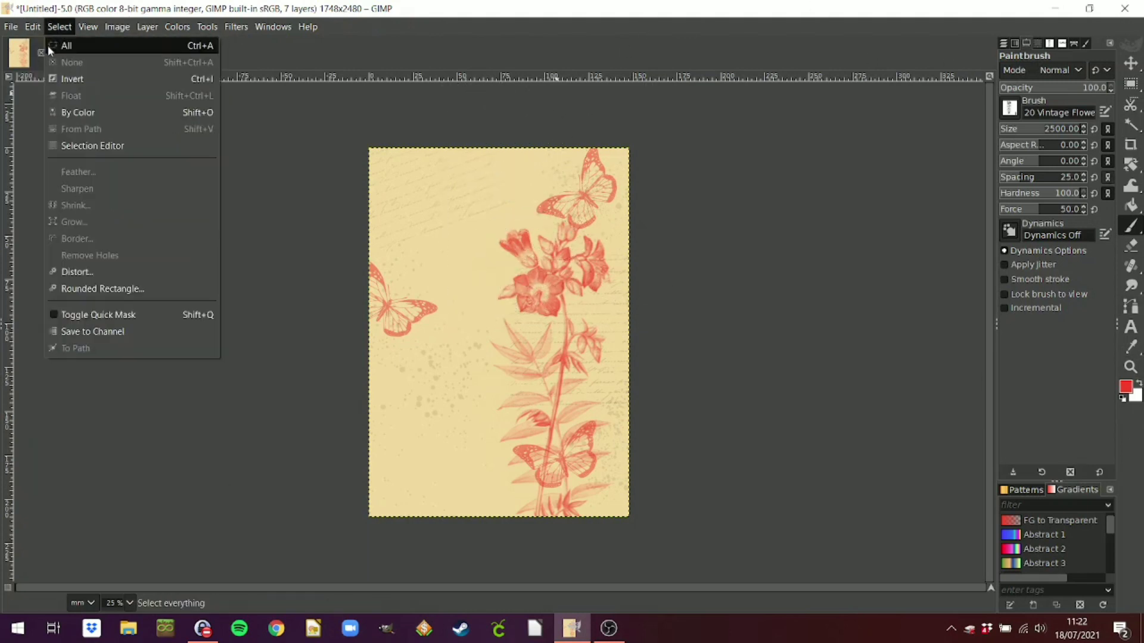
mouse_move(32, 27)
left_click(35, 46)
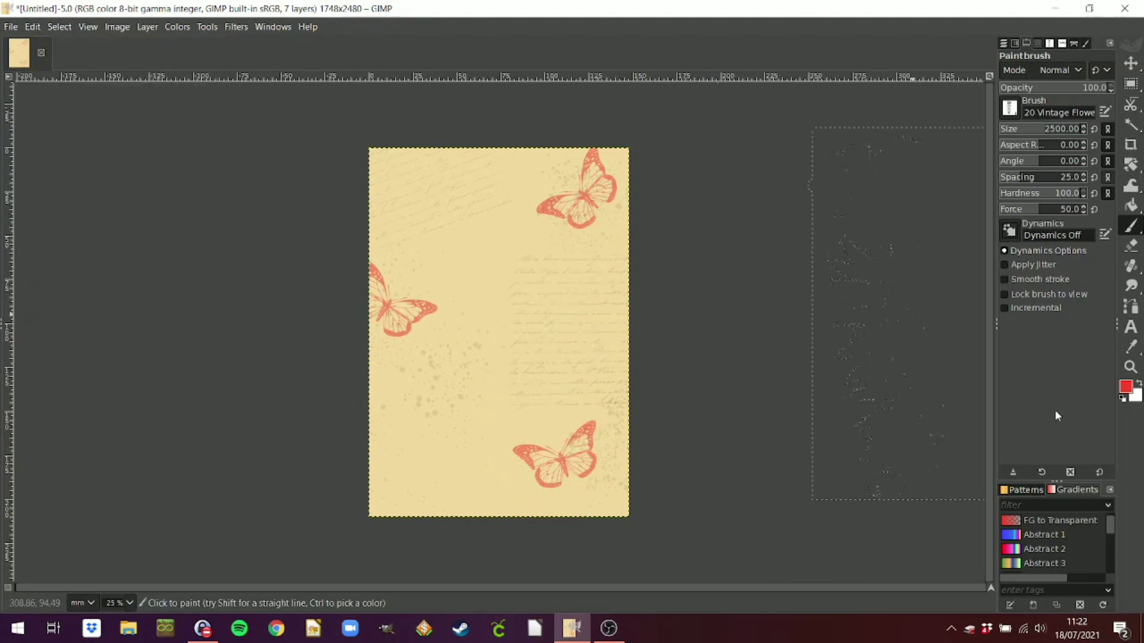
Stamp the flower in green 458723 on the flower layer and move it into the page's lower-left corner.
left_click(1130, 389)
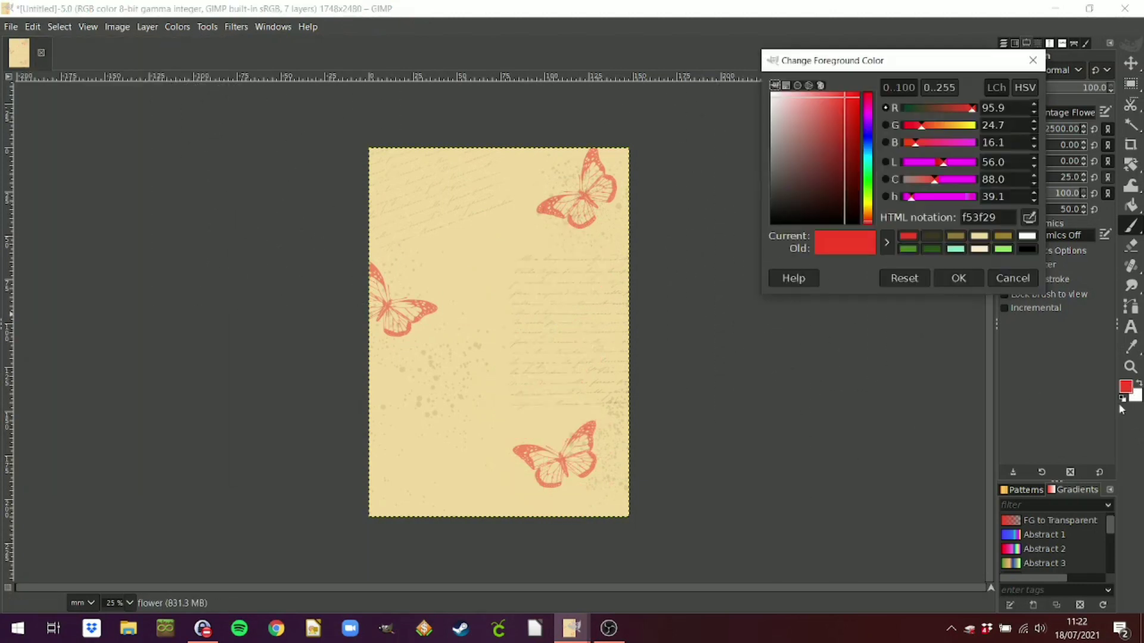
left_click(910, 249)
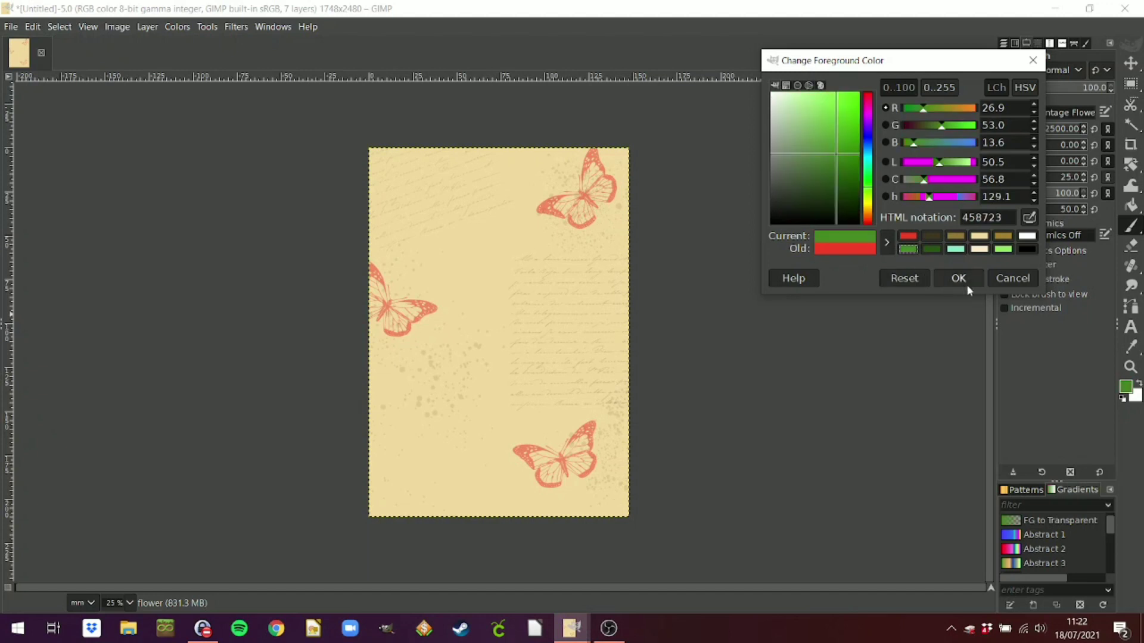
left_click(970, 277)
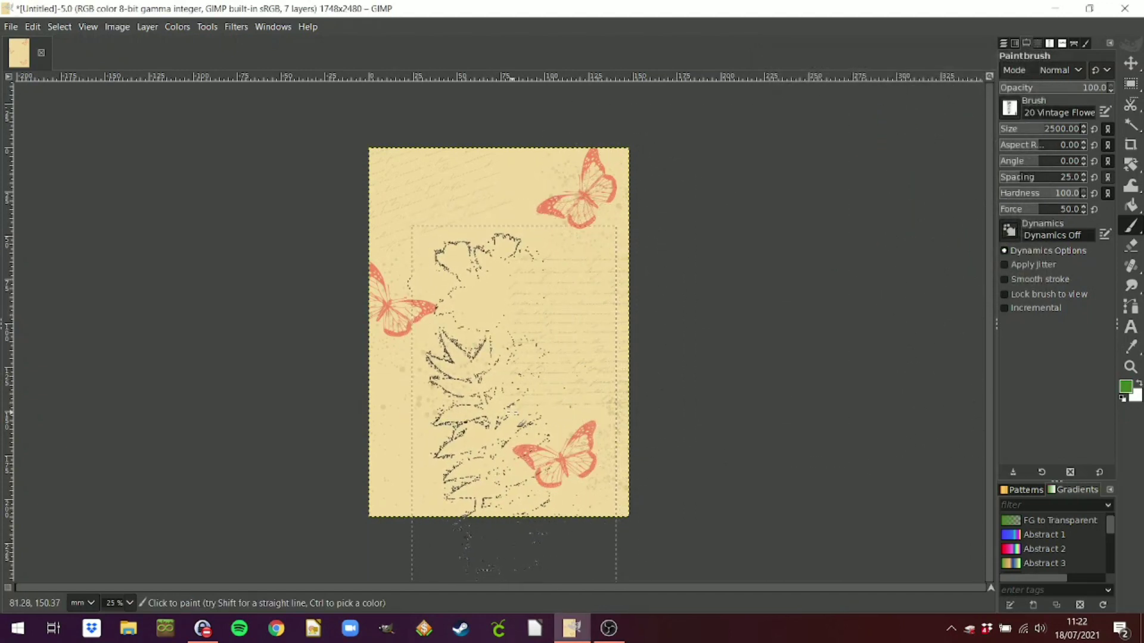
left_click(513, 403)
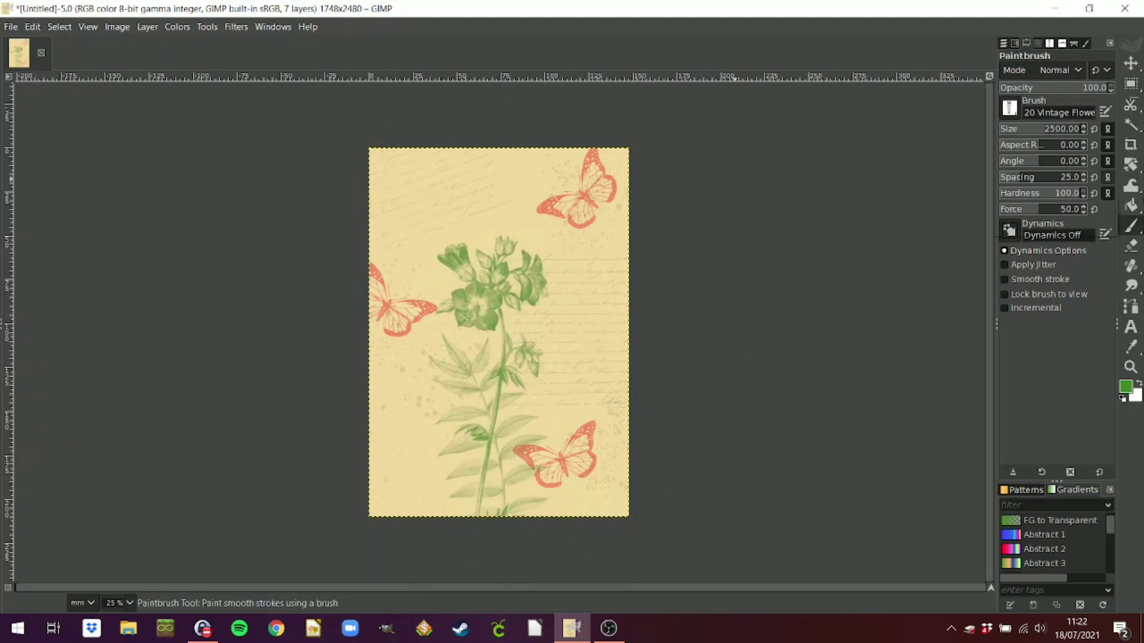
left_click(1130, 69)
left_click_drag(526, 414, 460, 512)
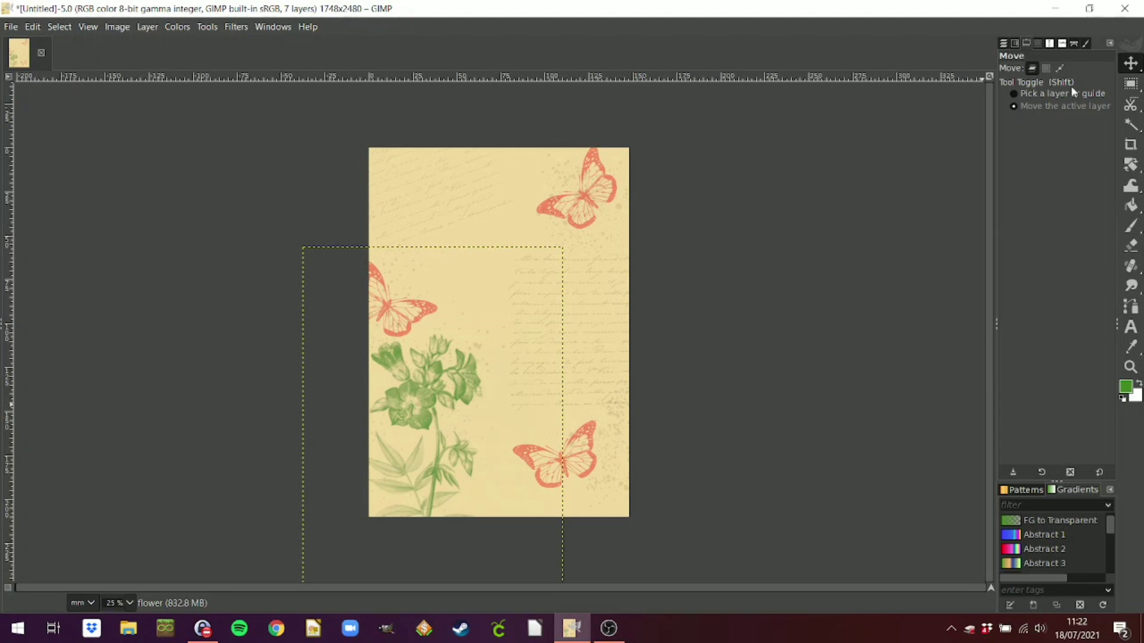
Duplicate the flower layer and move the copy up to the right half of the page.
left_click(1003, 46)
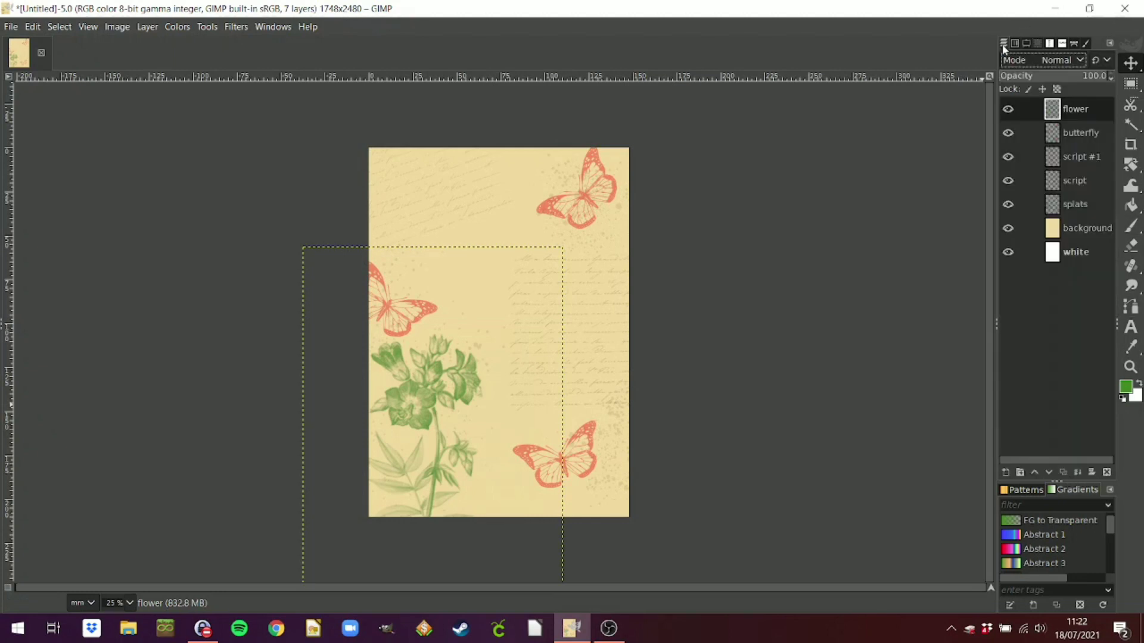
right_click(1071, 110)
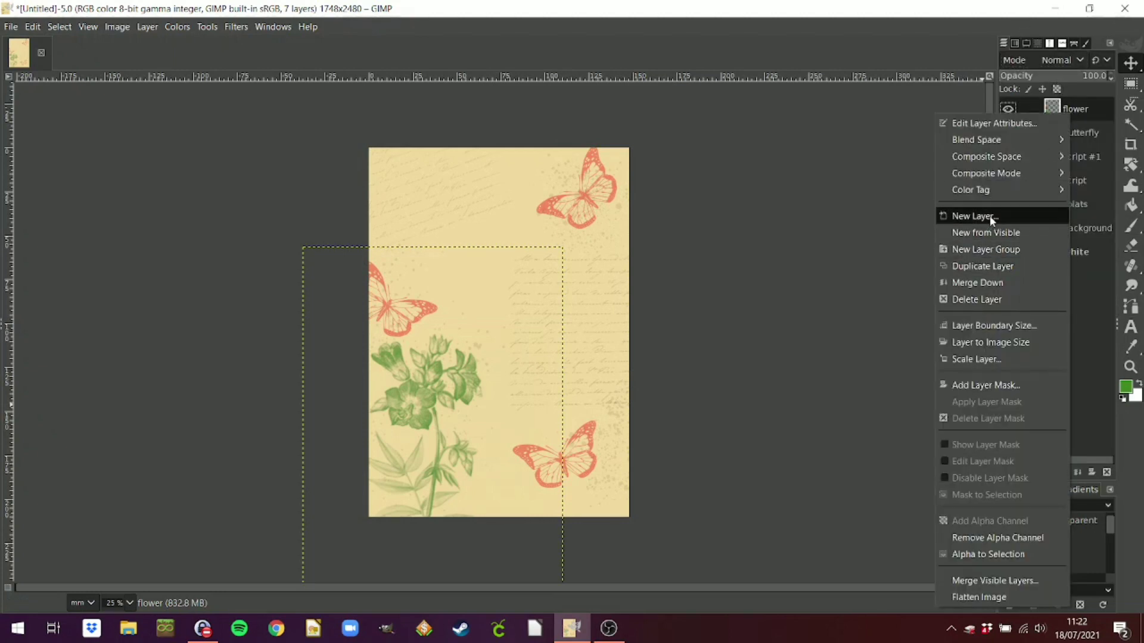
left_click(1010, 272)
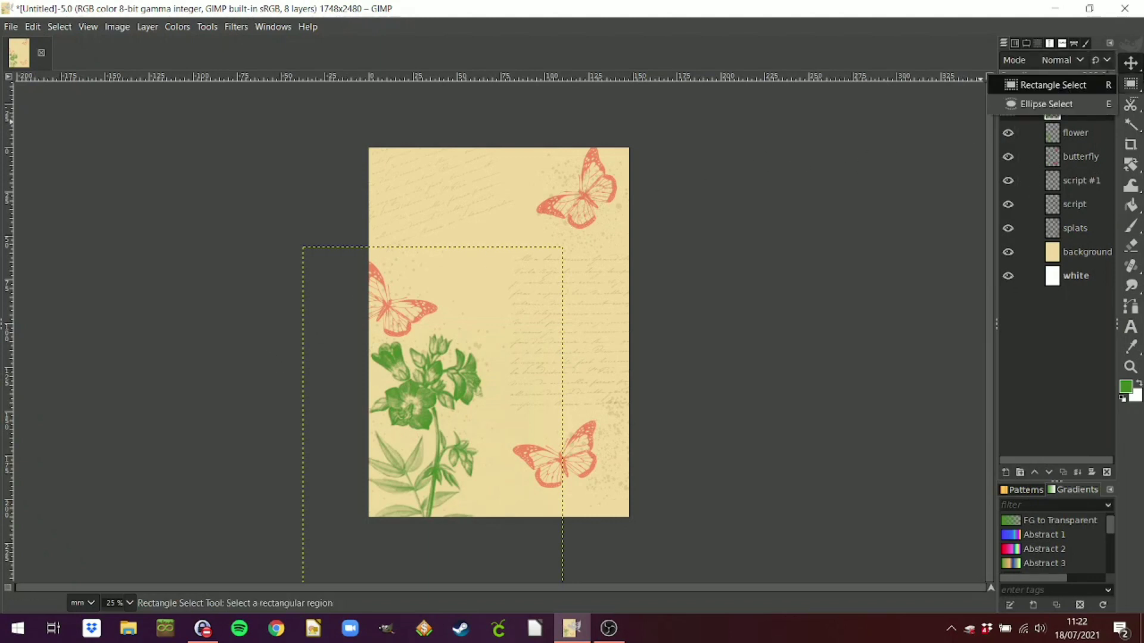
left_click(1138, 70)
left_click_drag(365, 401, 549, 313)
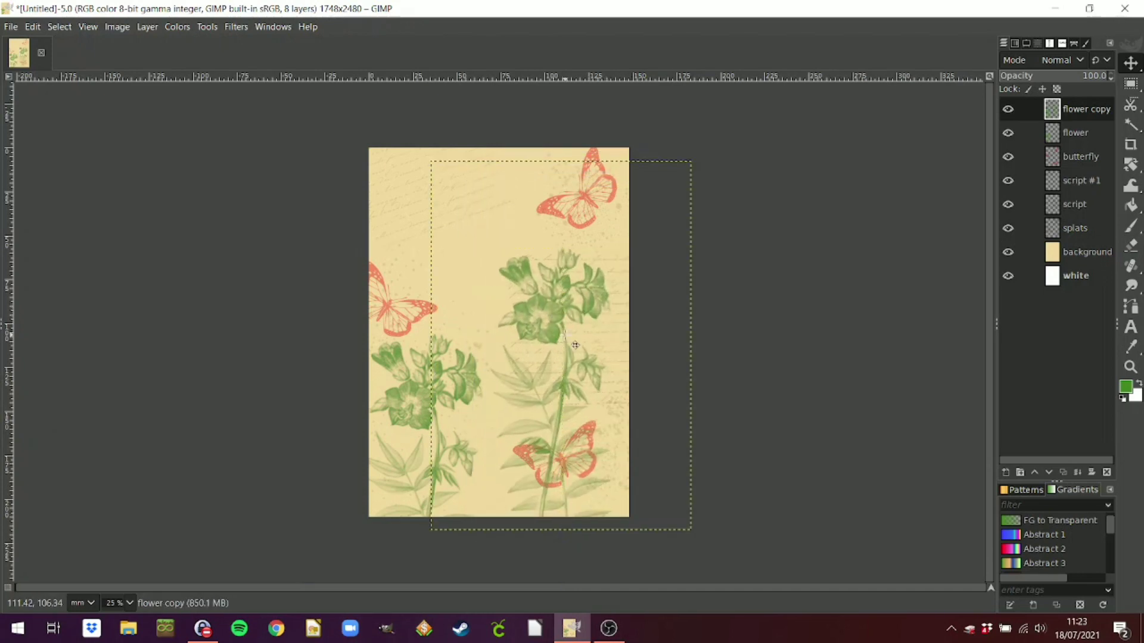
Rotate the flower copy by -39.01 degrees and move it against the page's right edge, between the two butterflies.
mouse_move(1130, 165)
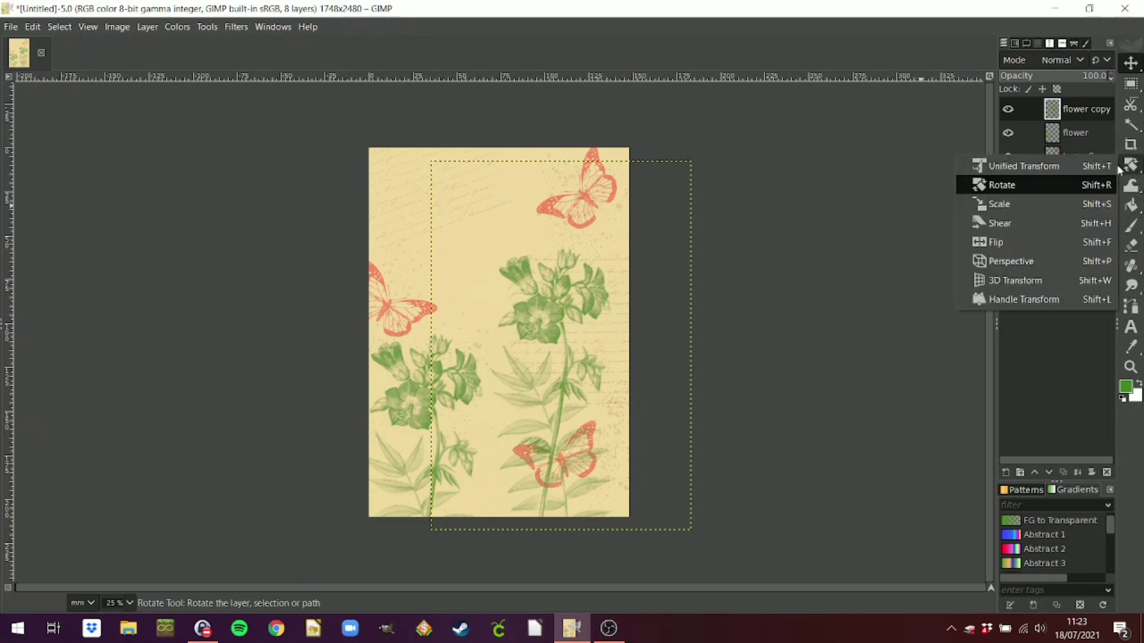
left_click(1077, 186)
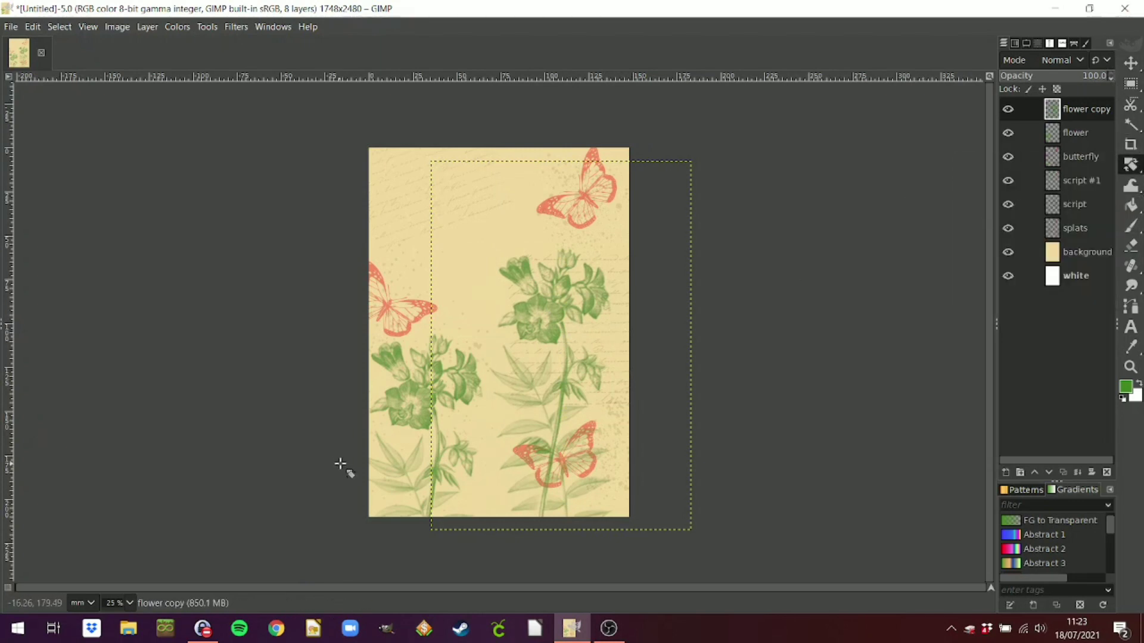
left_click_drag(498, 476, 612, 456)
left_click(945, 187)
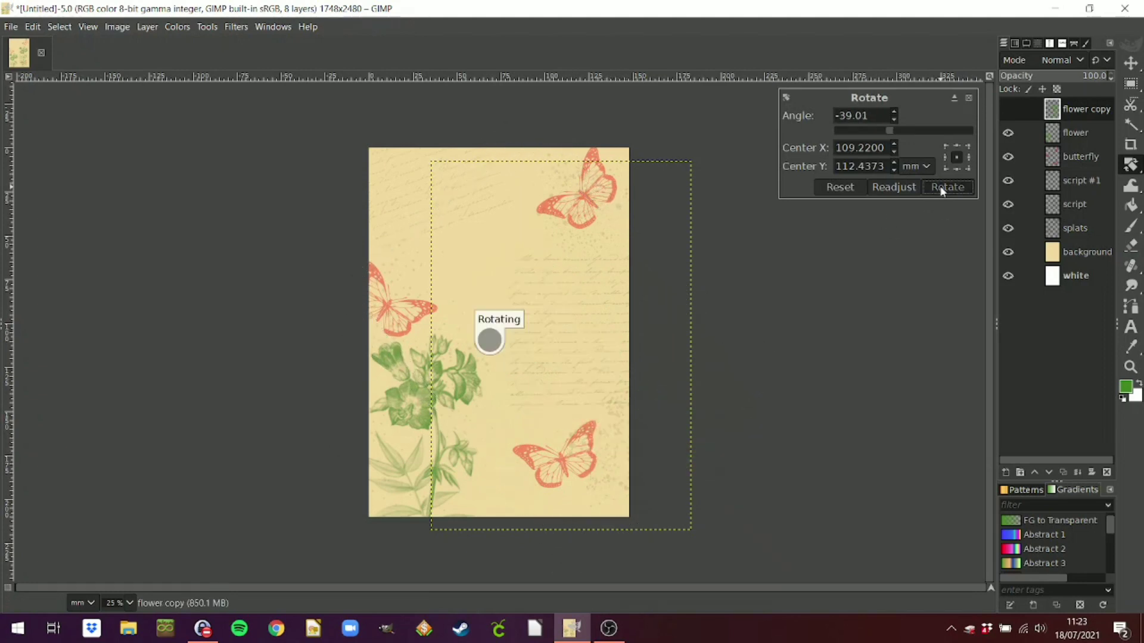
left_click(1131, 63)
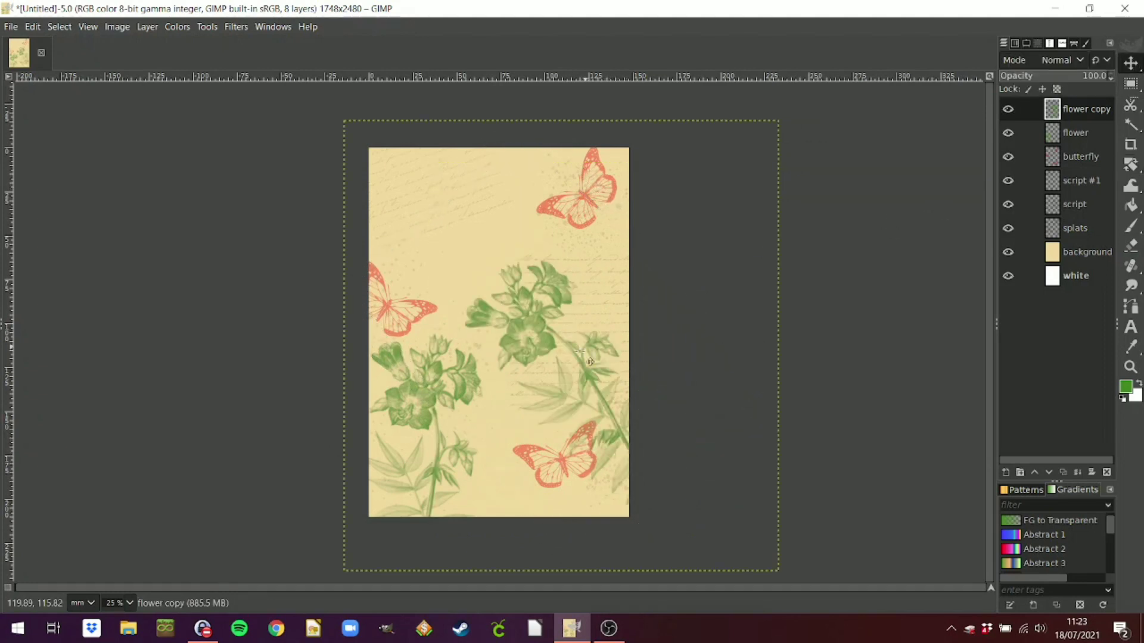
left_click_drag(571, 355, 638, 349)
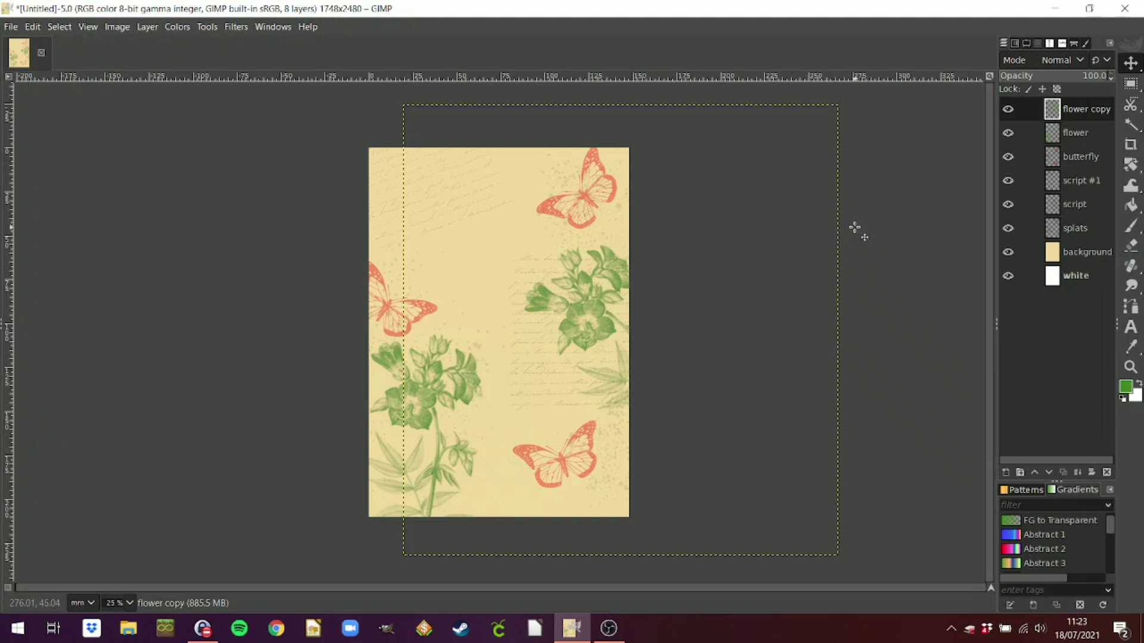
Duplicate the rotated flower copy and move the new copy to the page's upper-left area.
right_click(1107, 123)
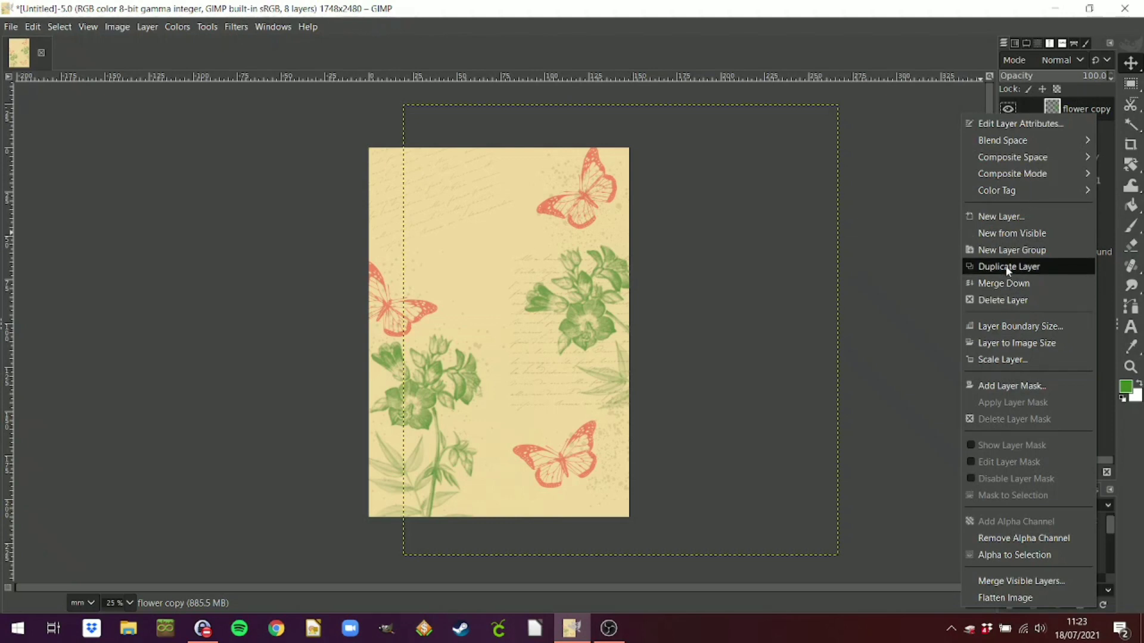
key("Escape")
key("shift+ctrl+d")
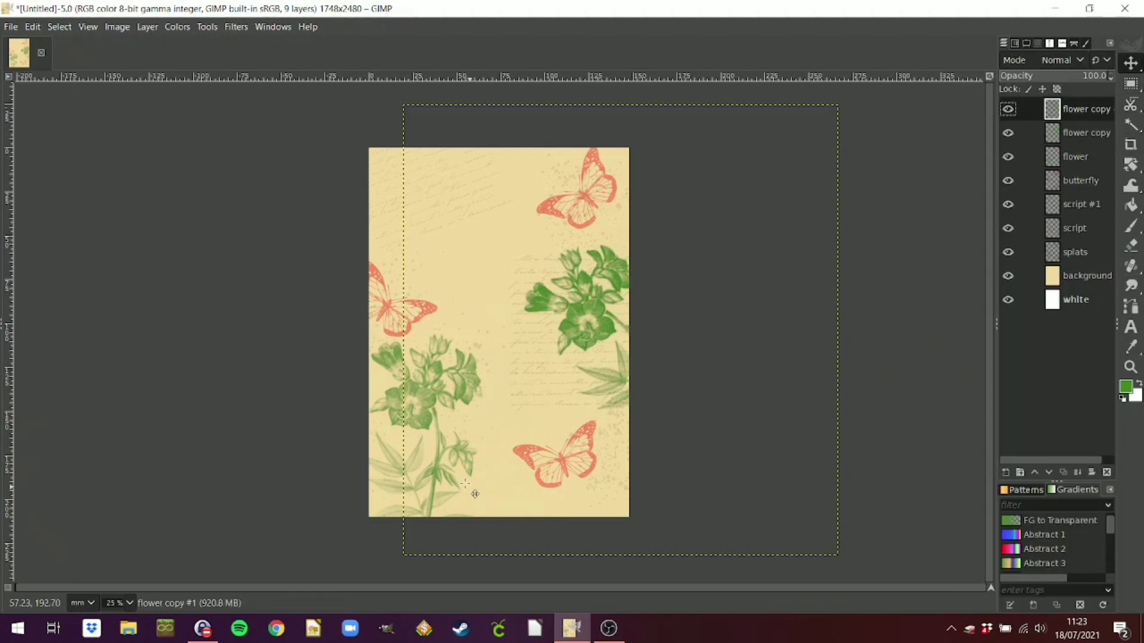
left_click_drag(592, 310, 408, 216)
key("ctrl+z")
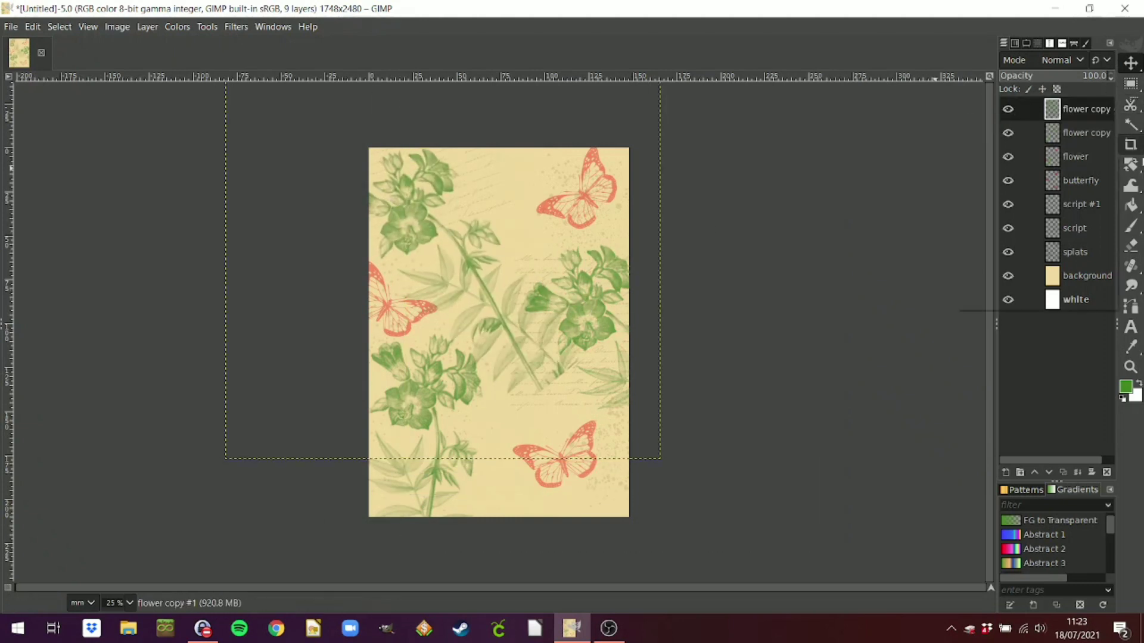
Rotate the newest flower copy by 96.38 degrees and shift it into the page's upper-left corner, its stem running off the left edge.
mouse_move(1129, 166)
left_click(1108, 187)
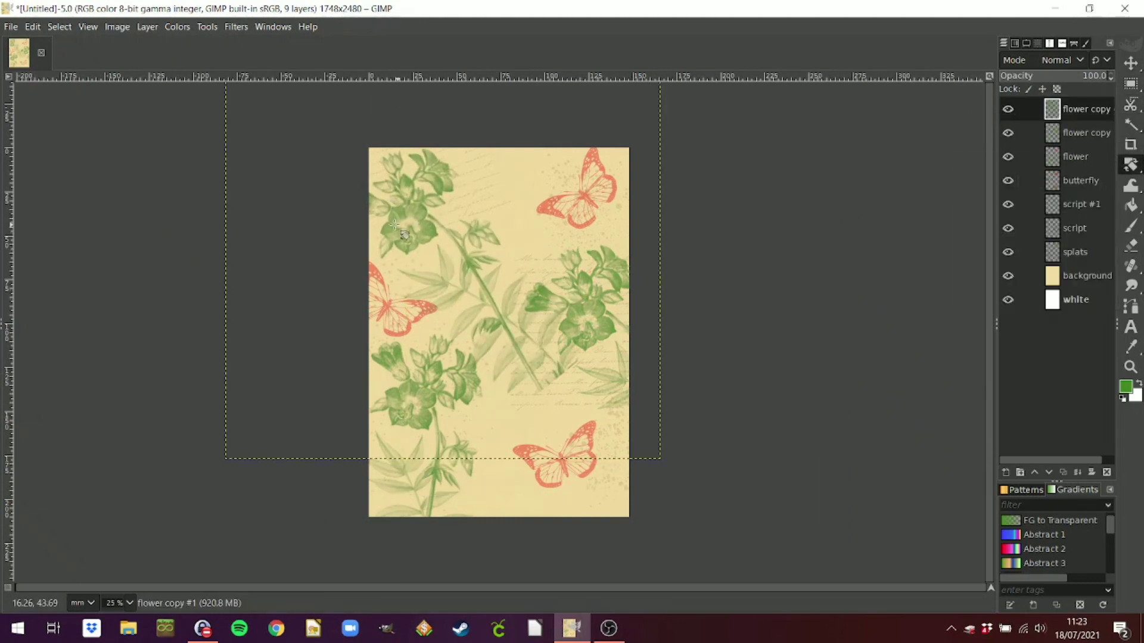
left_click_drag(455, 208, 476, 249)
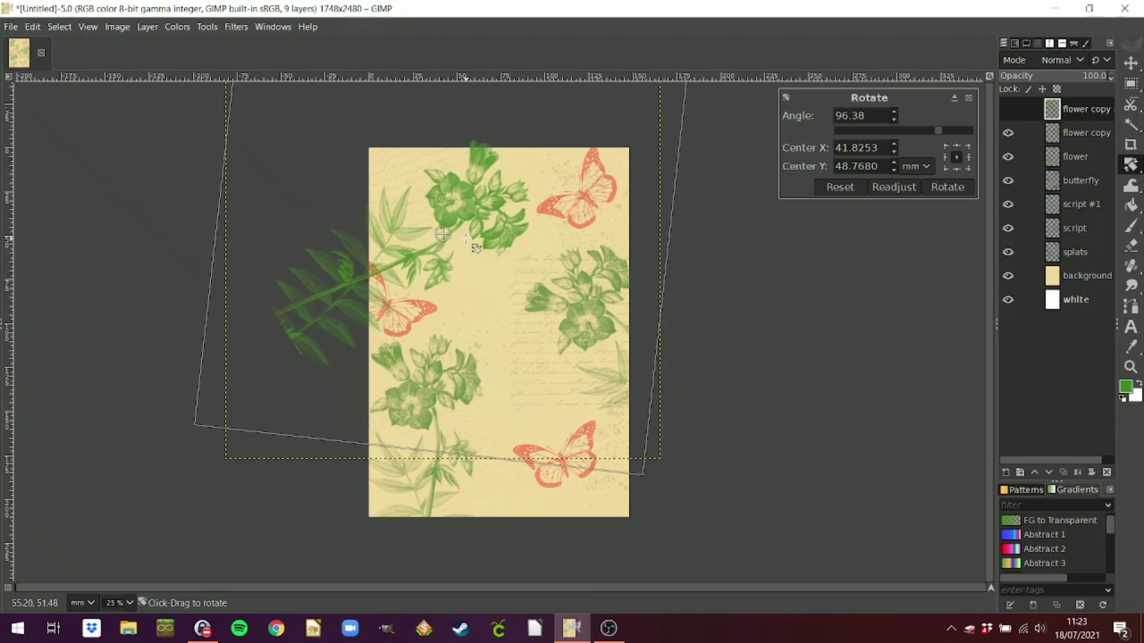
left_click(957, 189)
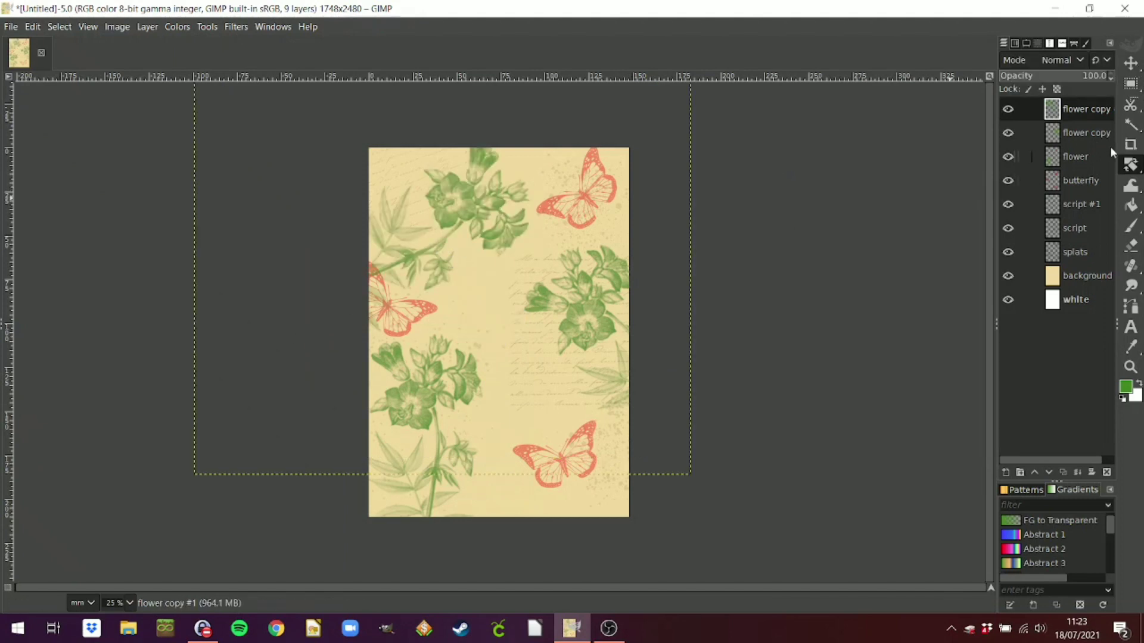
left_click(1131, 62)
mouse_move(447, 257)
left_mouse_down()
mouse_move(410, 239)
mouse_move(427, 252)
left_mouse_up()
left_click_drag(429, 252, 429, 252)
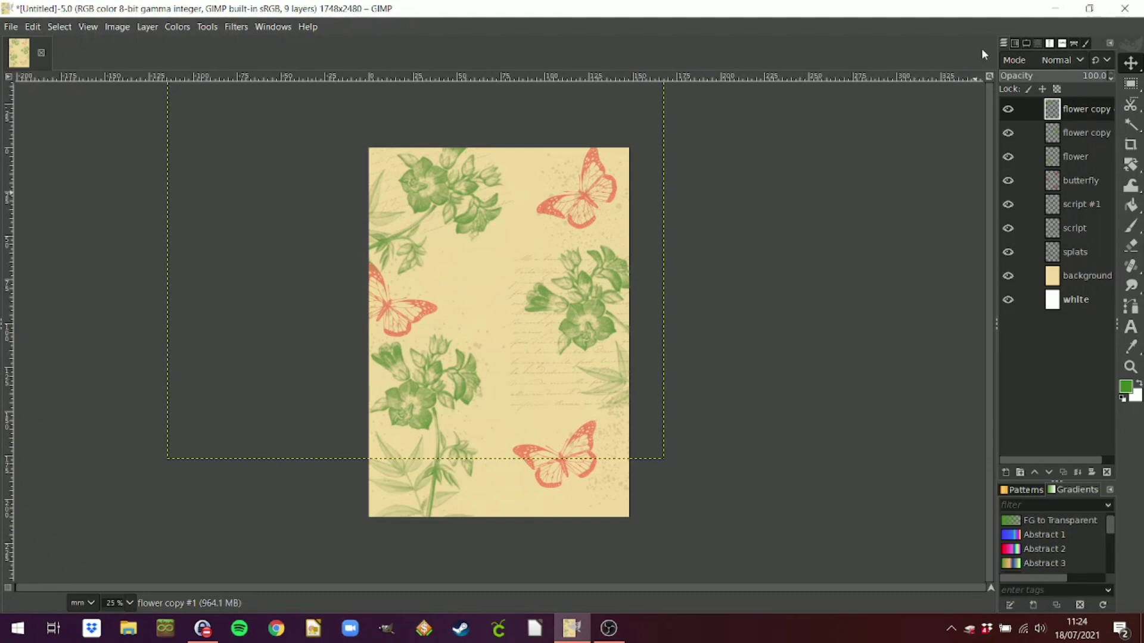
right_click(1076, 106)
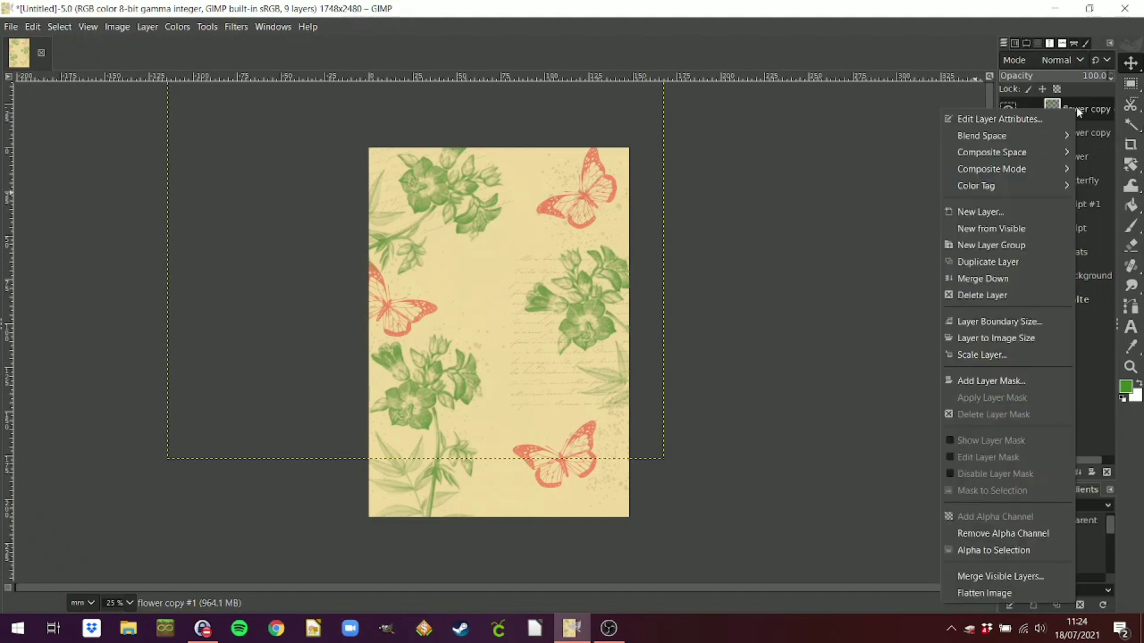
left_click(993, 221)
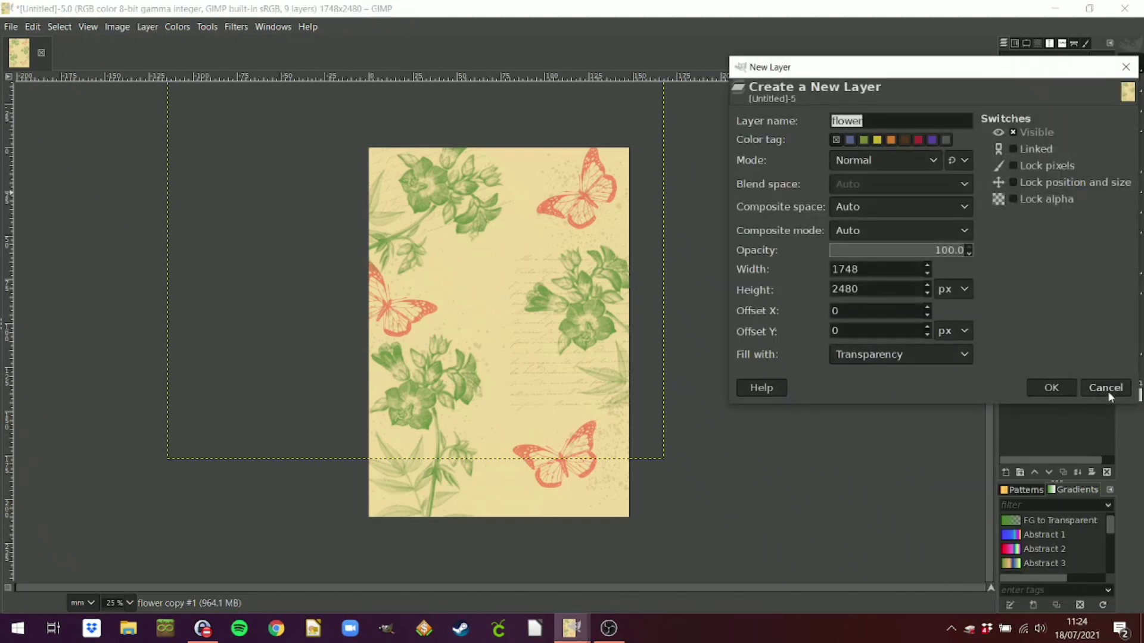
left_click(1107, 388)
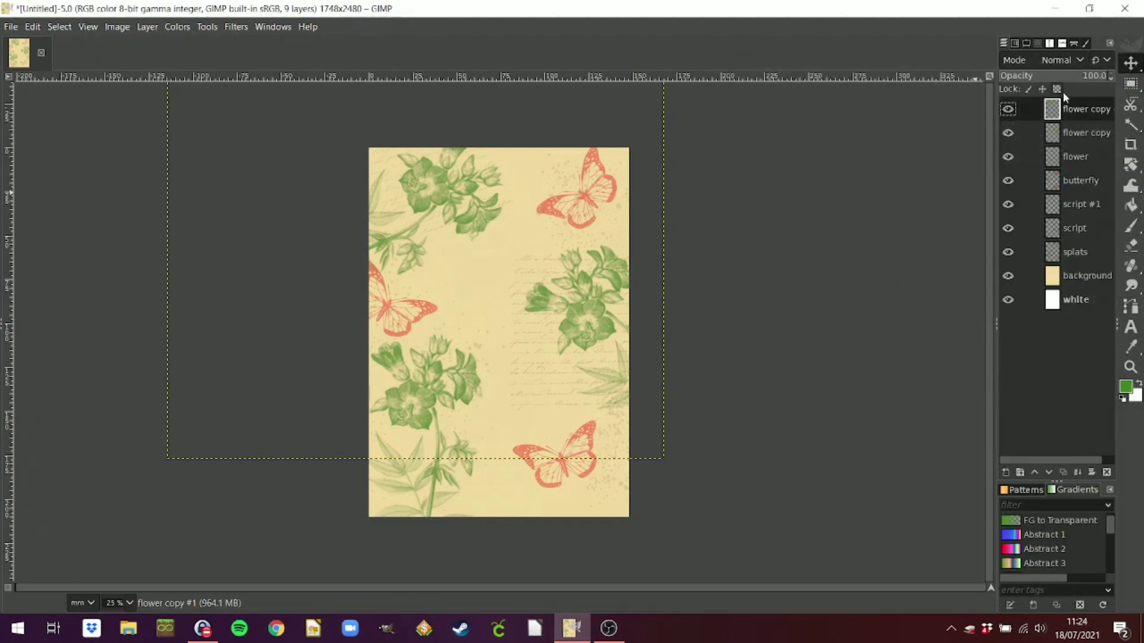
Create a transparent 1748 × 2480 px layer above the flower layers and keep green 458723 as the foreground colour.
right_click(1063, 109)
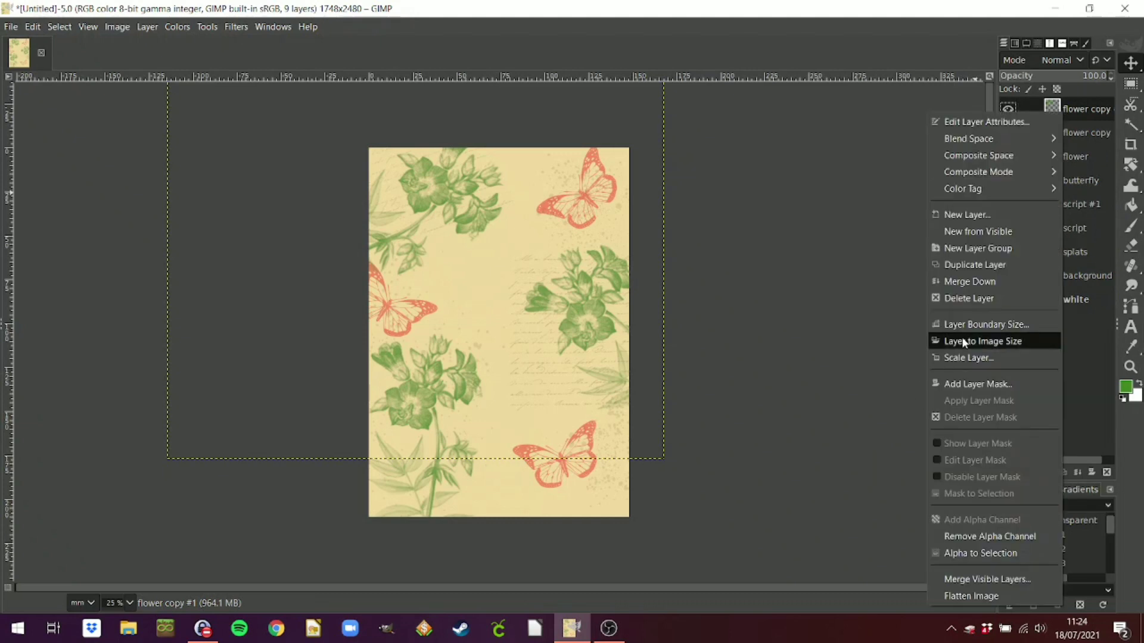
left_click(990, 223)
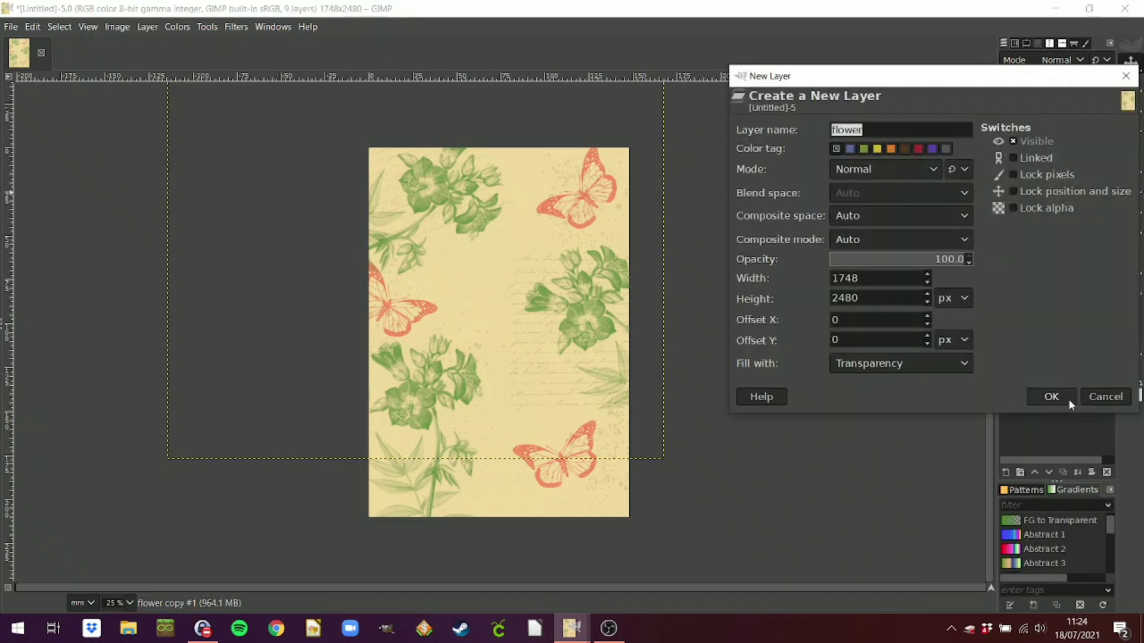
left_click(1068, 398)
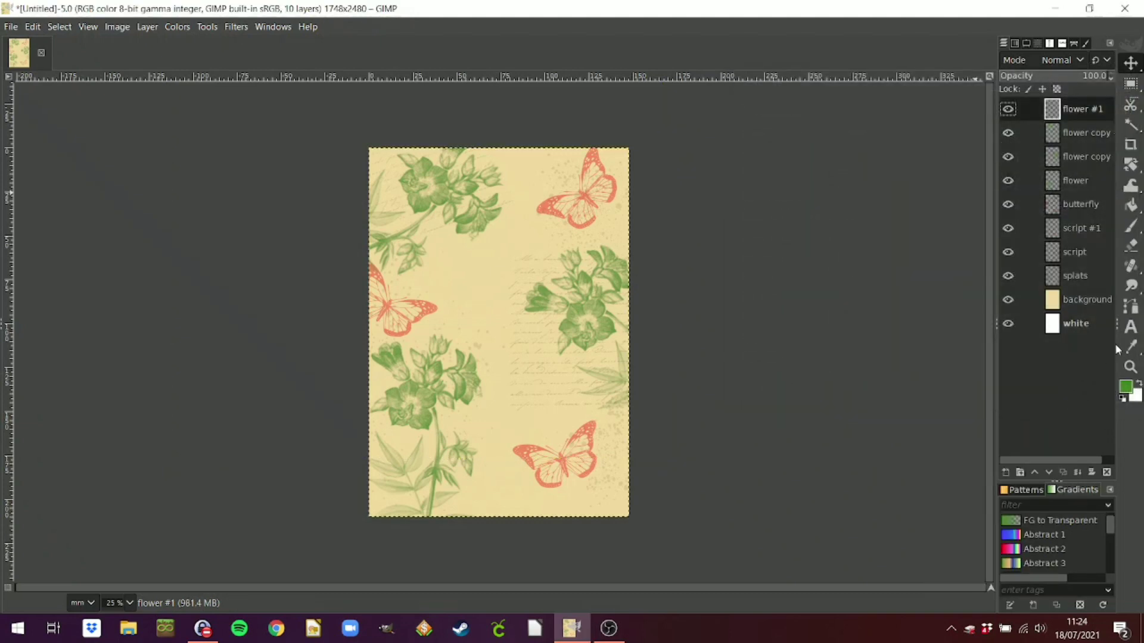
left_click(1125, 388)
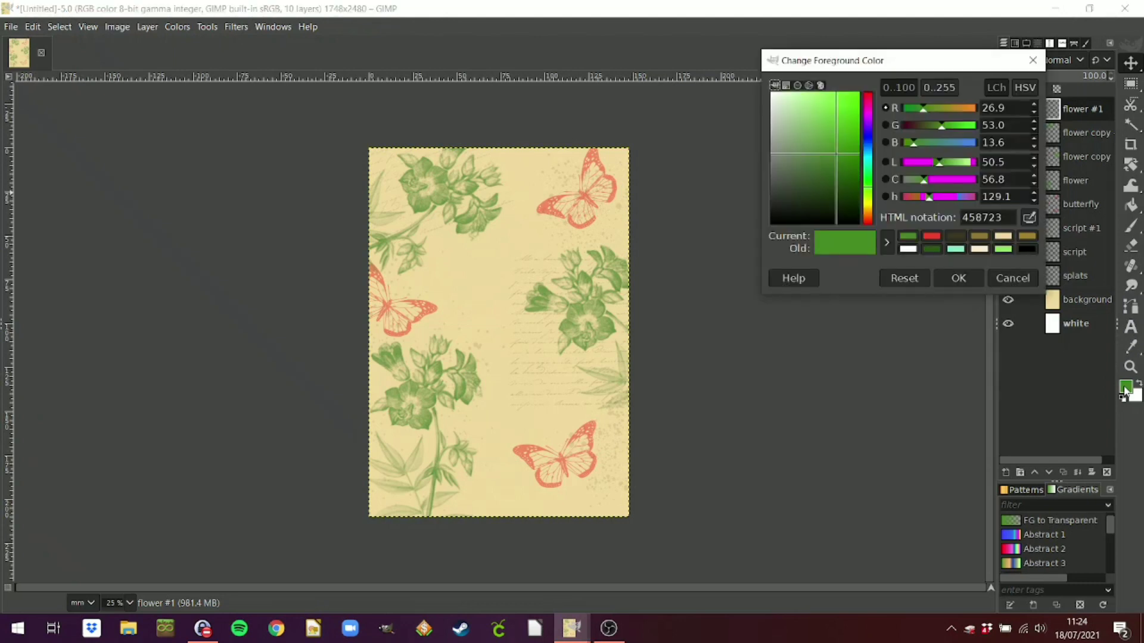
left_click(960, 278)
Select the Paintbrush with the third butterfly in the last row of the Butterfly Brushes and set its size to 294.
mouse_move(1122, 91)
mouse_move(1132, 231)
left_click(1064, 44)
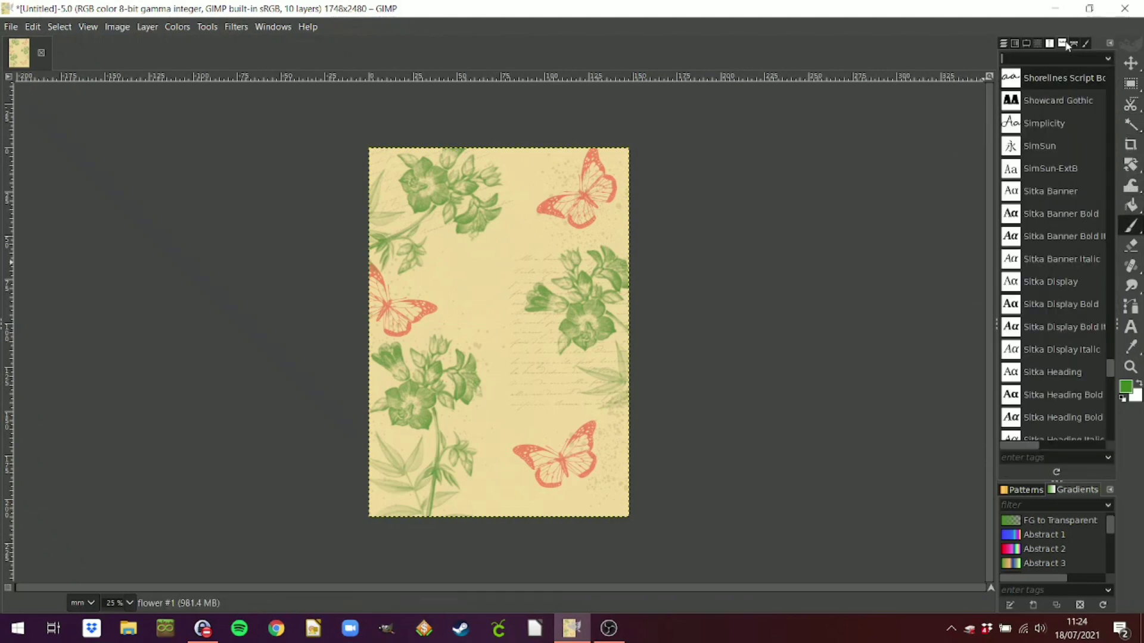
left_click(1055, 46)
scroll(1049, 185, "down", 5)
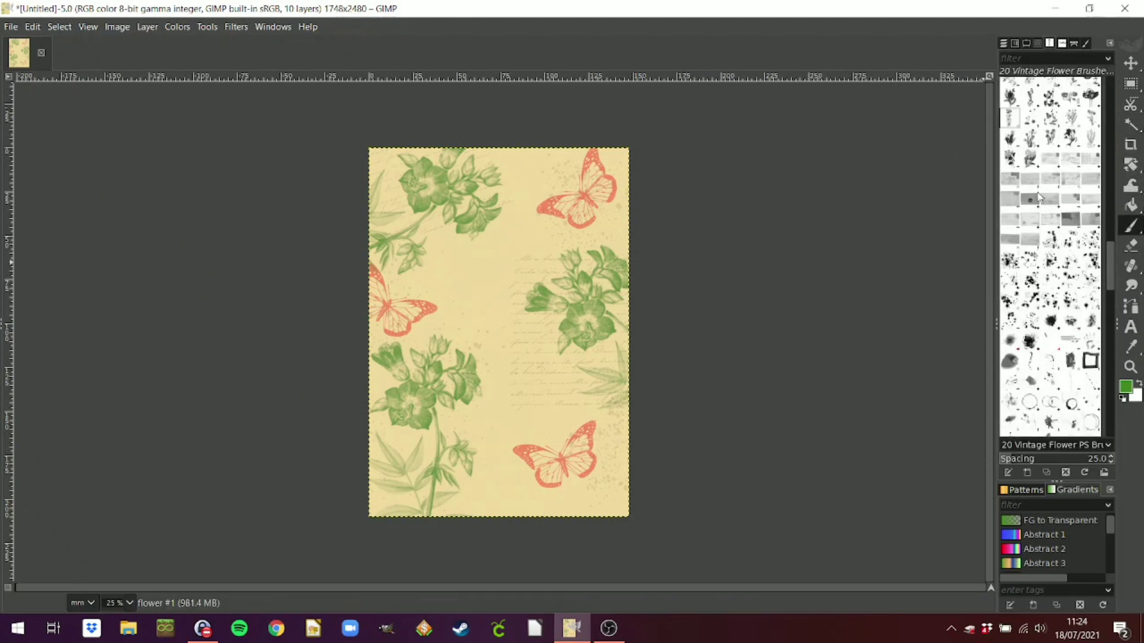
scroll(1038, 198, "down", 12)
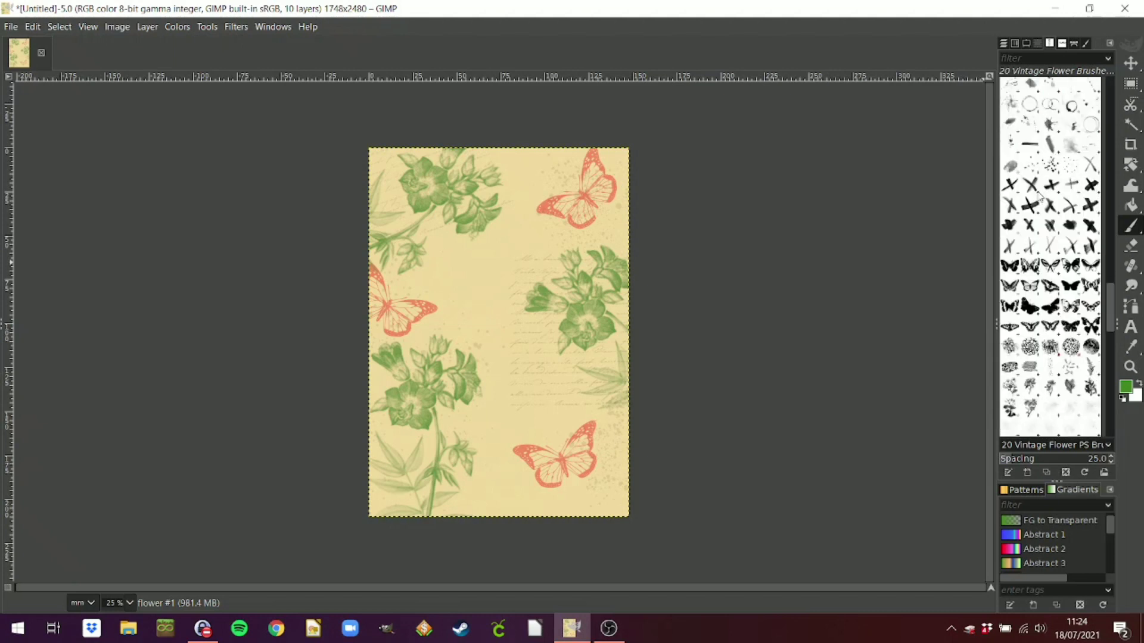
scroll(1018, 271, "down", 2)
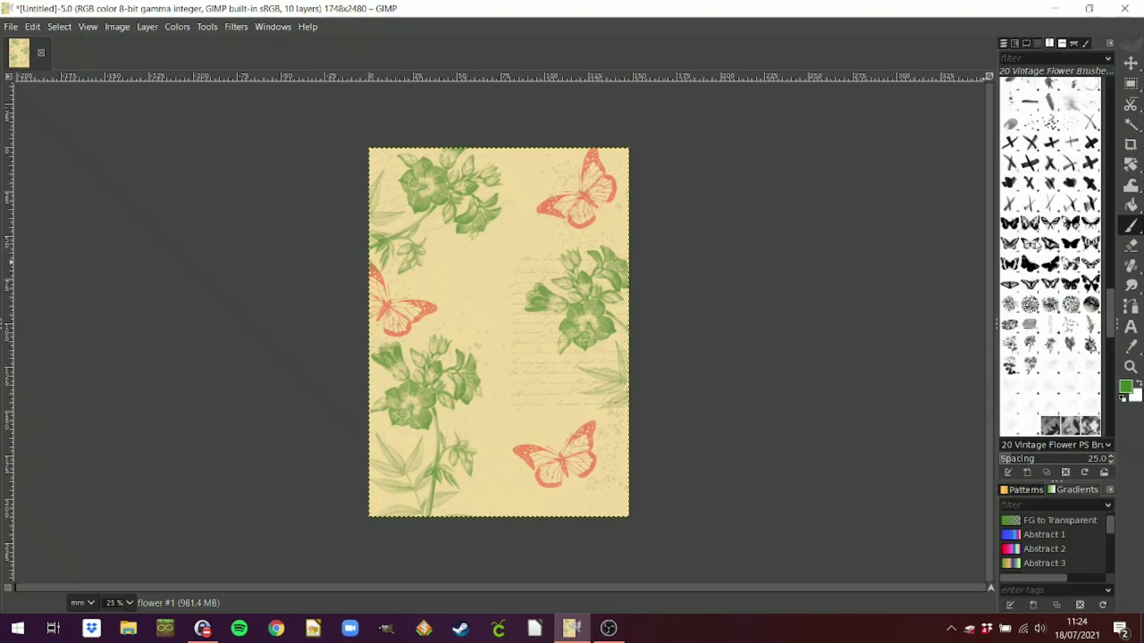
left_click(1031, 243)
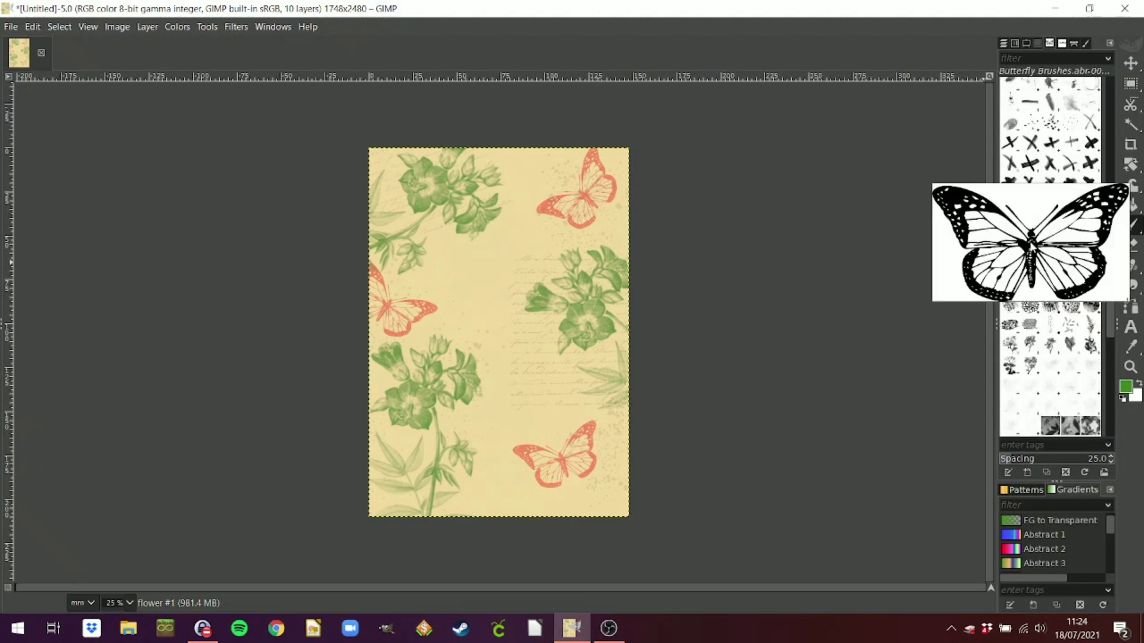
left_click(1012, 242)
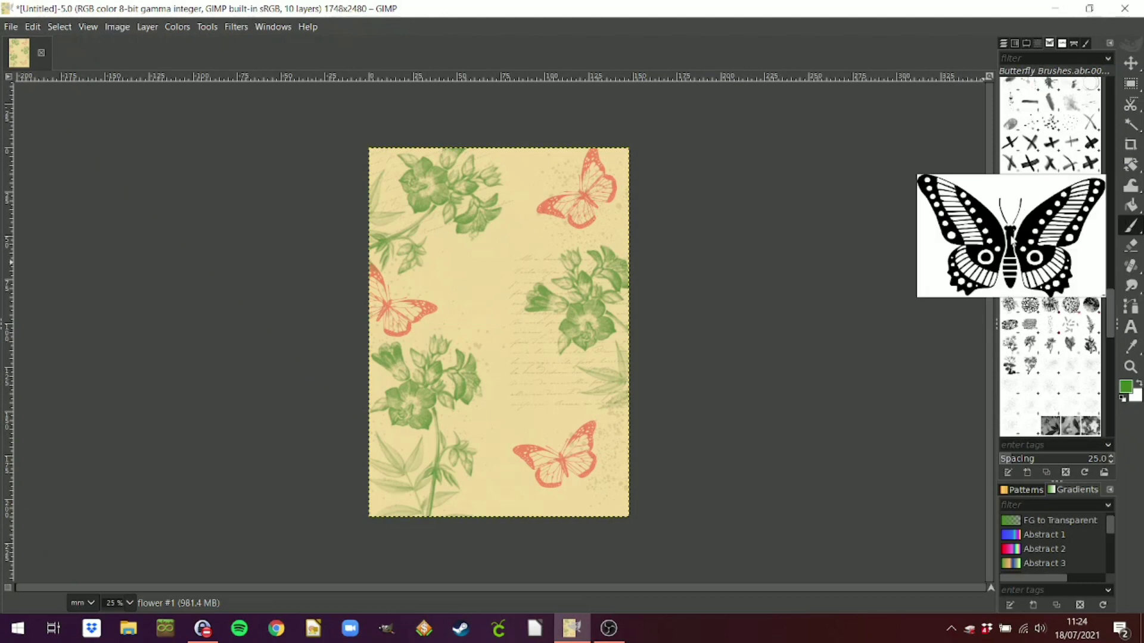
left_click(1013, 226)
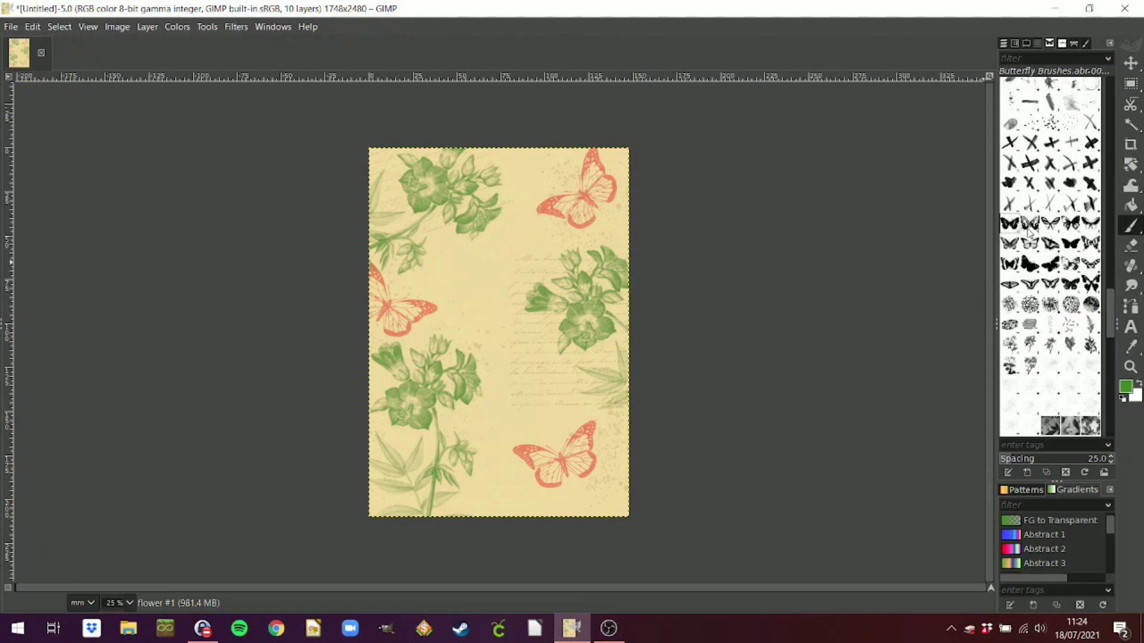
left_click(1030, 230)
left_click(1050, 224)
left_click(1036, 285)
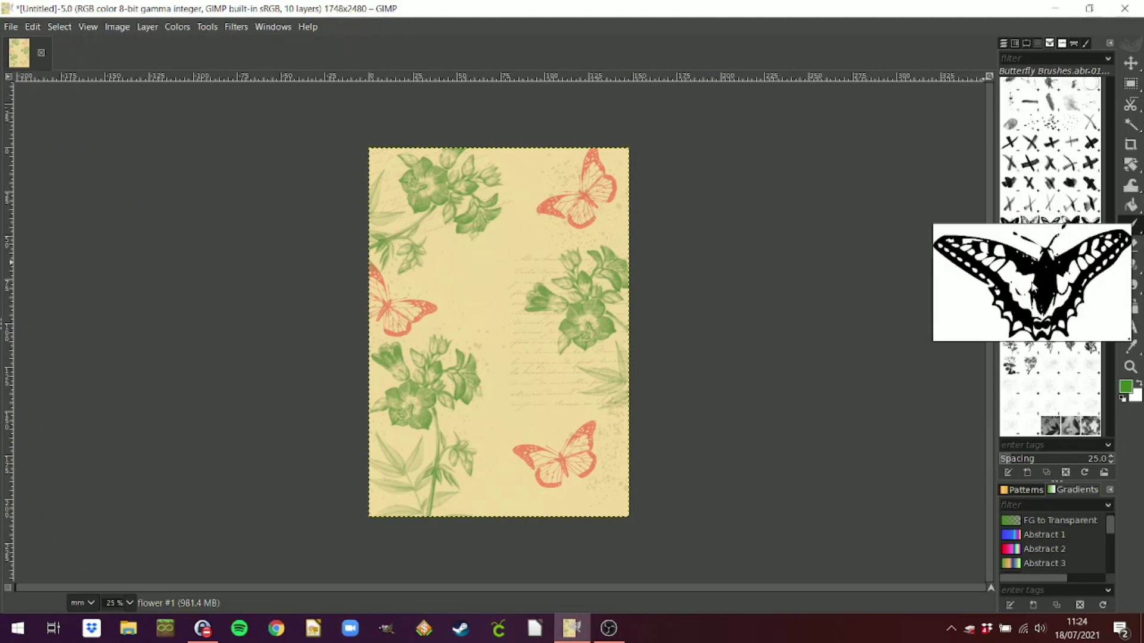
left_click(1054, 287)
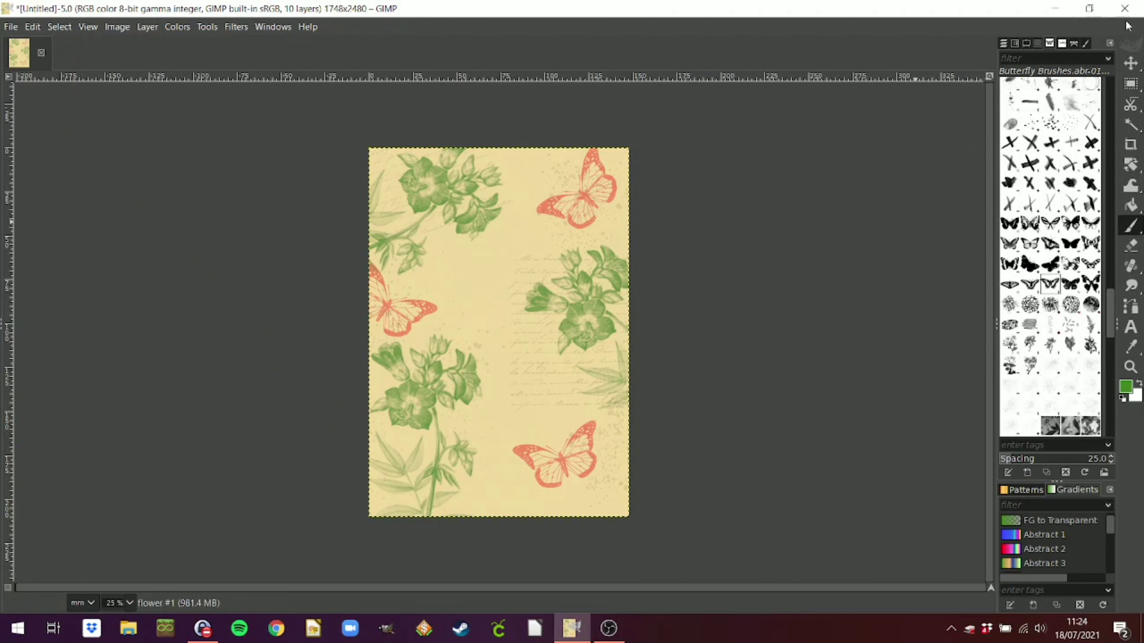
left_click(1026, 44)
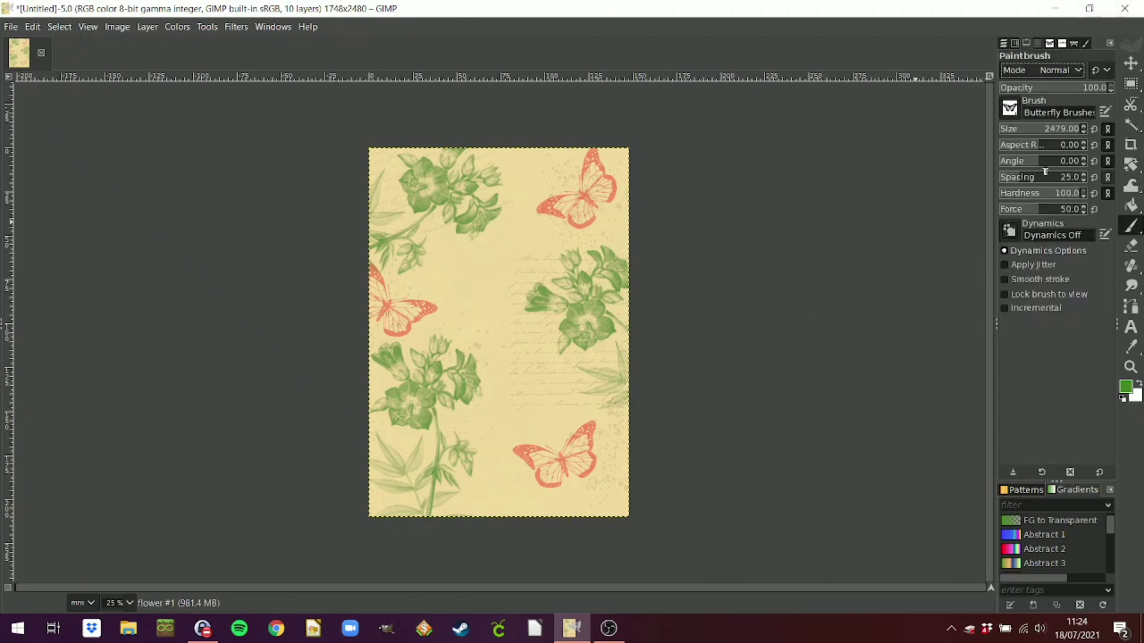
left_click(1034, 134)
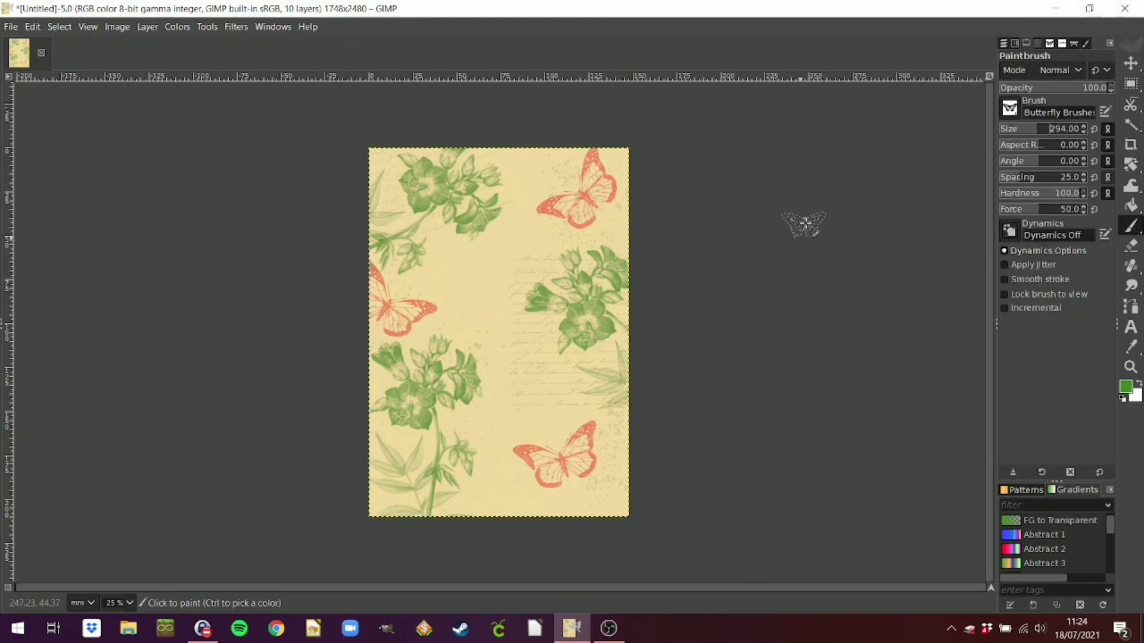
Rename the new empty top layer as "green butterfly".
left_click(1004, 44)
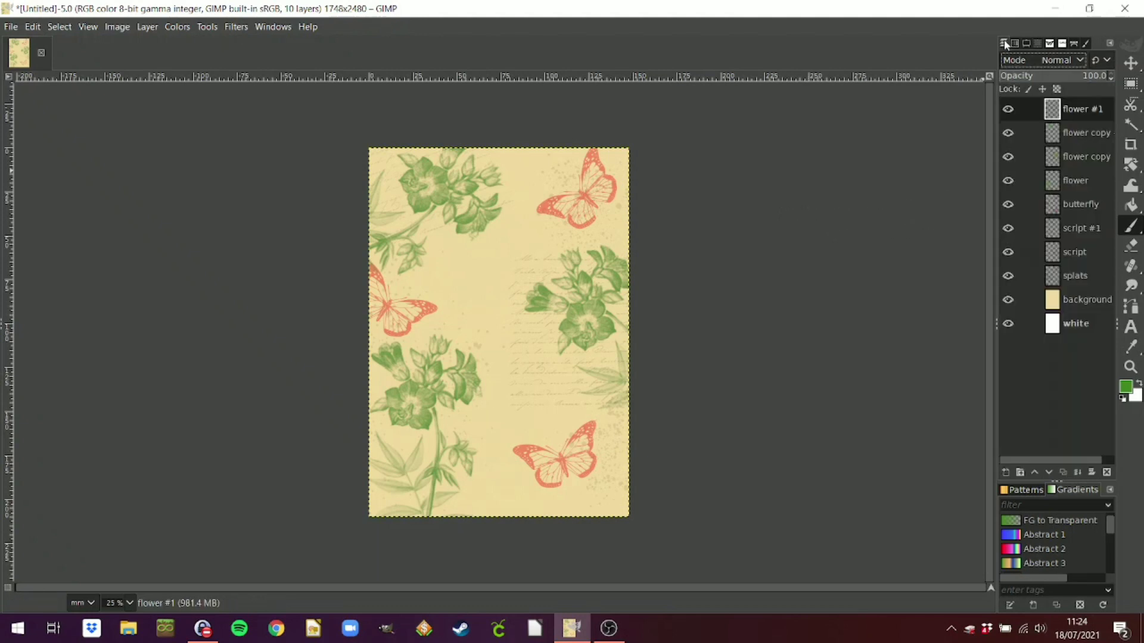
right_click(1083, 112)
key("Escape")
right_click(1071, 113)
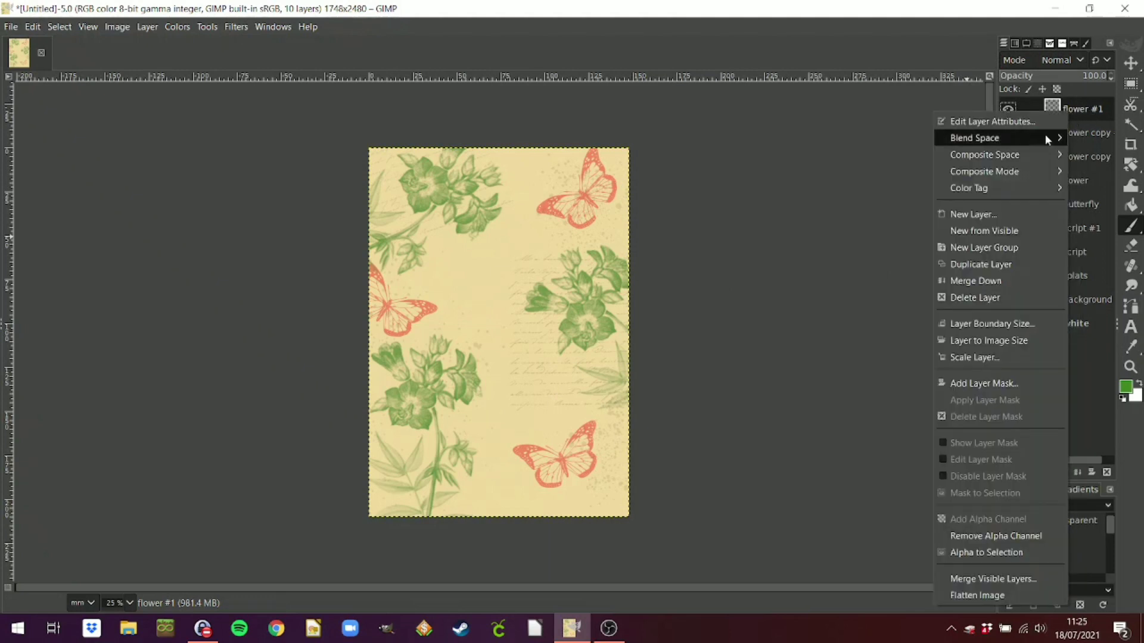
left_click(1027, 120)
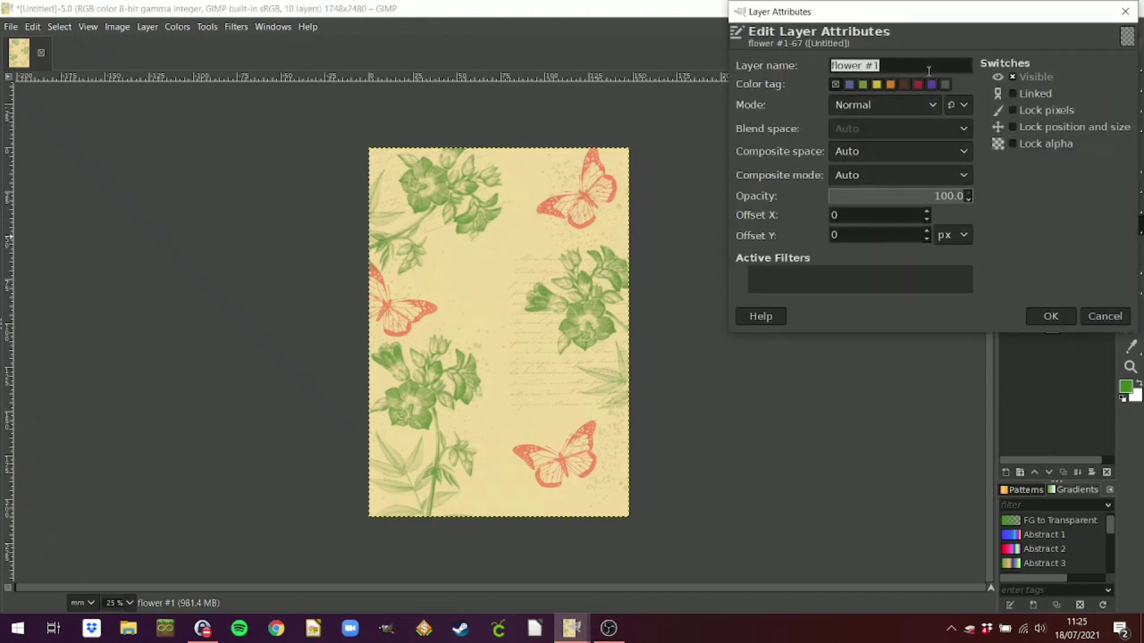
type("green butterfly")
key("Return")
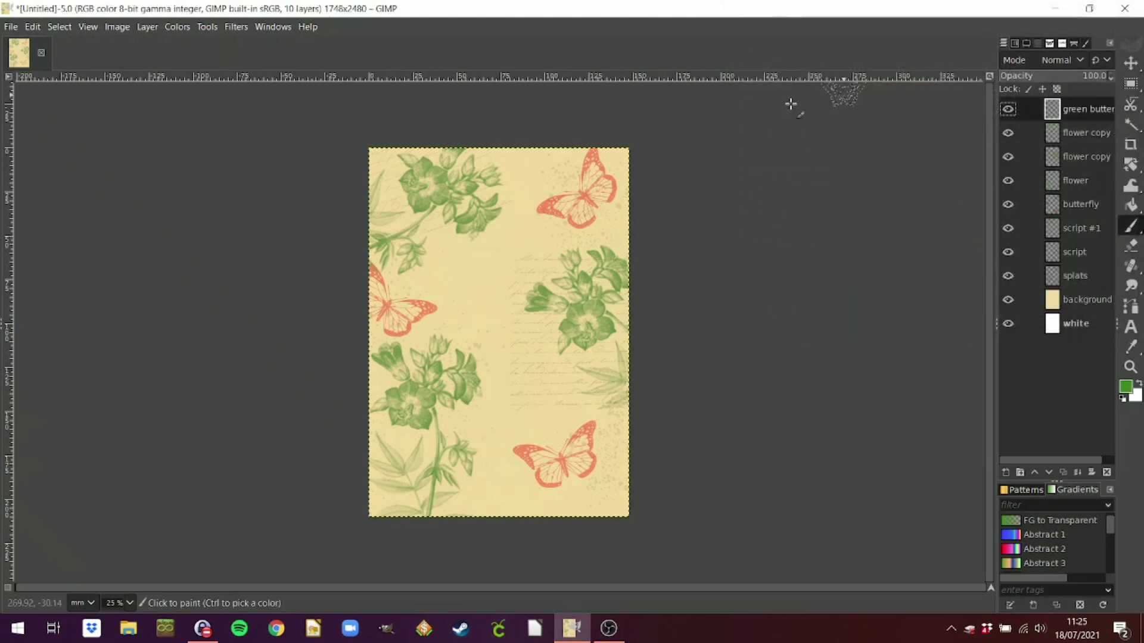
Stamp one green butterfly in the upper middle of the page and rotate its layer by 14.90 degrees.
left_click(485, 281)
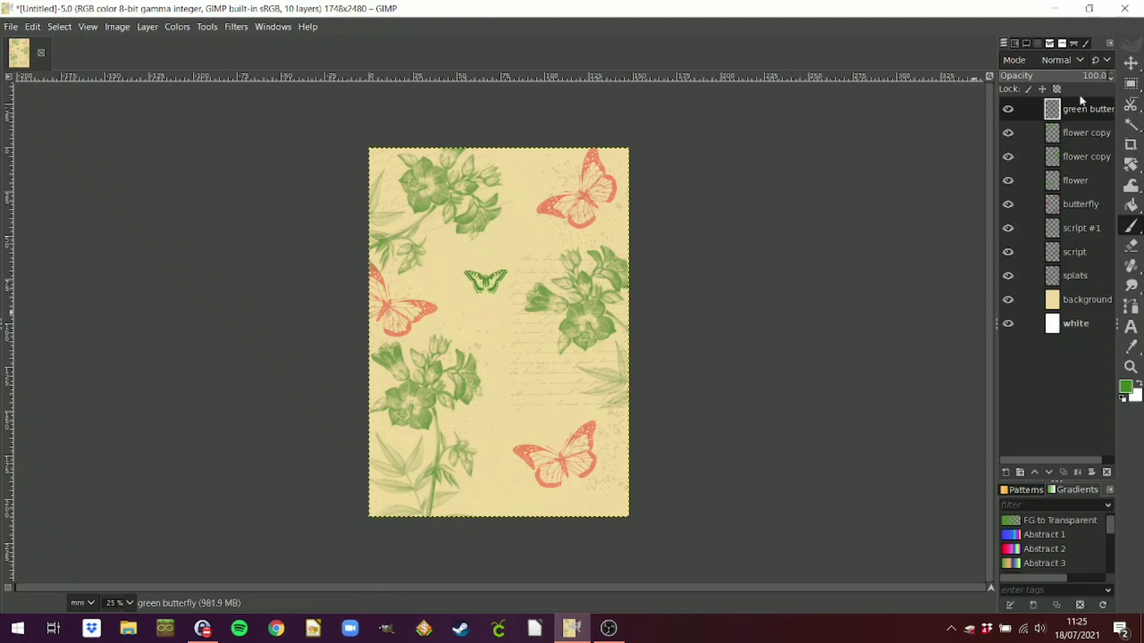
mouse_move(1136, 167)
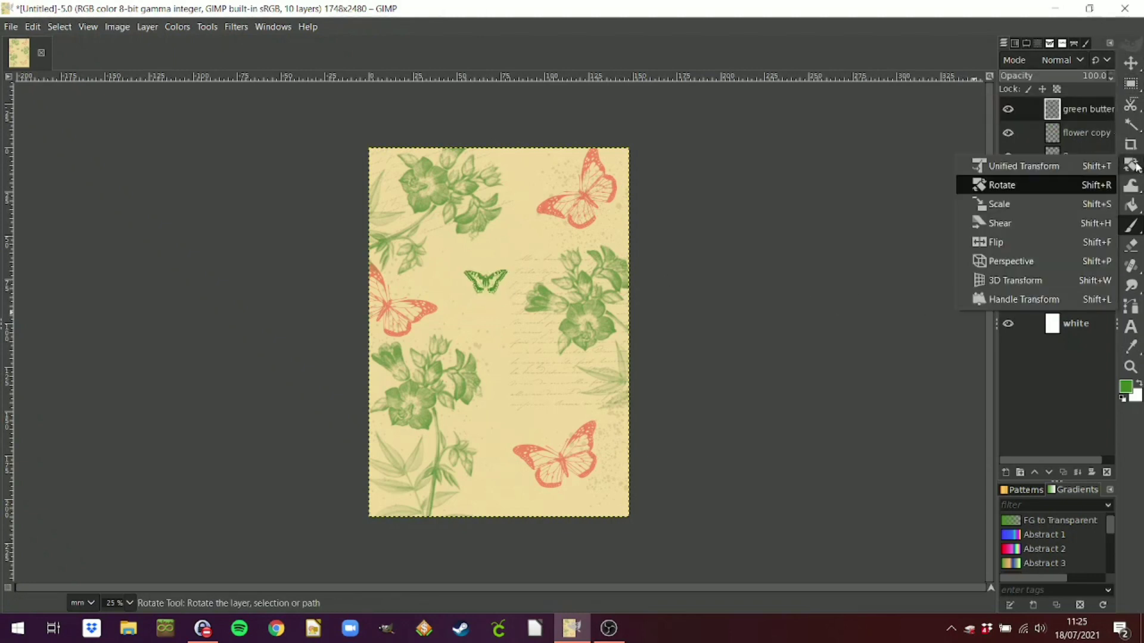
left_click(1001, 185)
left_click_drag(771, 299, 781, 370)
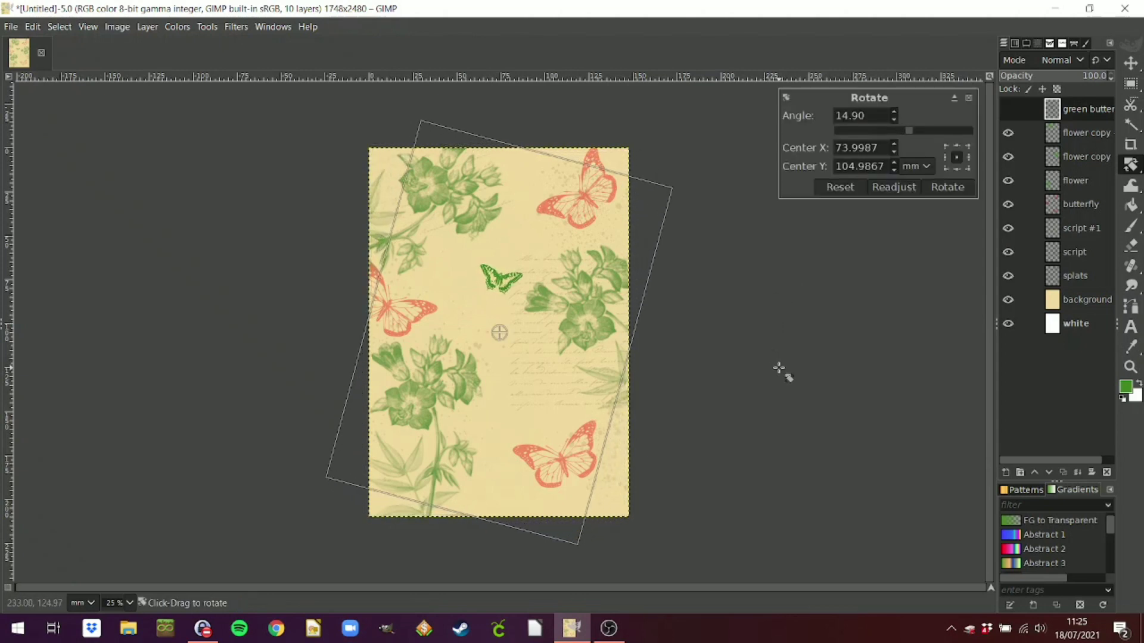
left_click(964, 192)
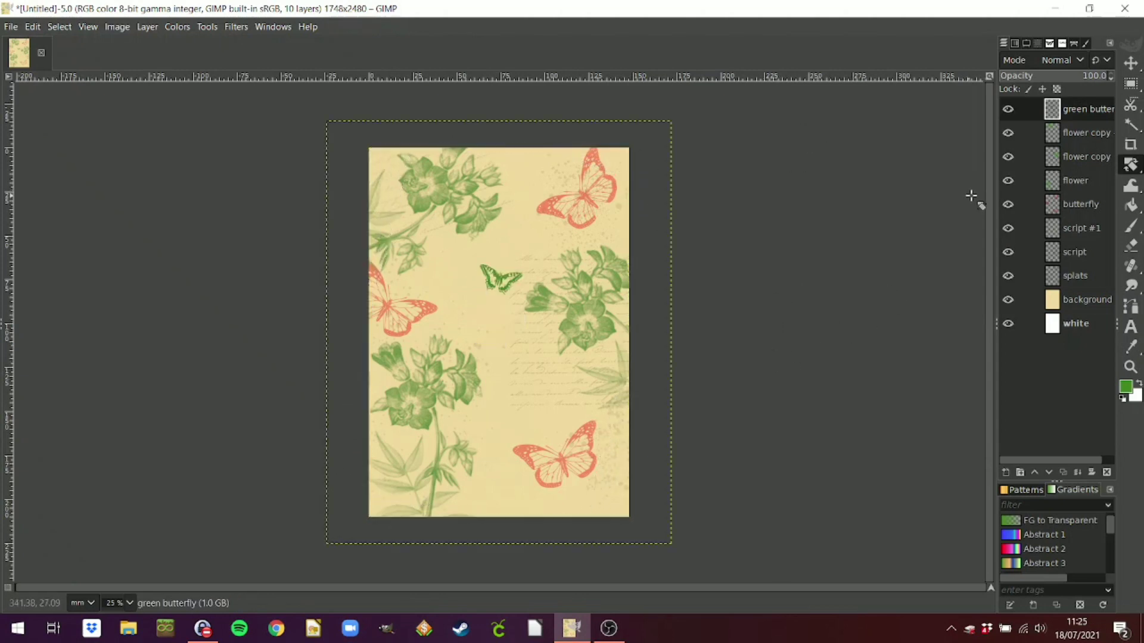
Duplicate the green butterfly layer and move the copy straight down, beside the lower-left flower.
right_click(1092, 113)
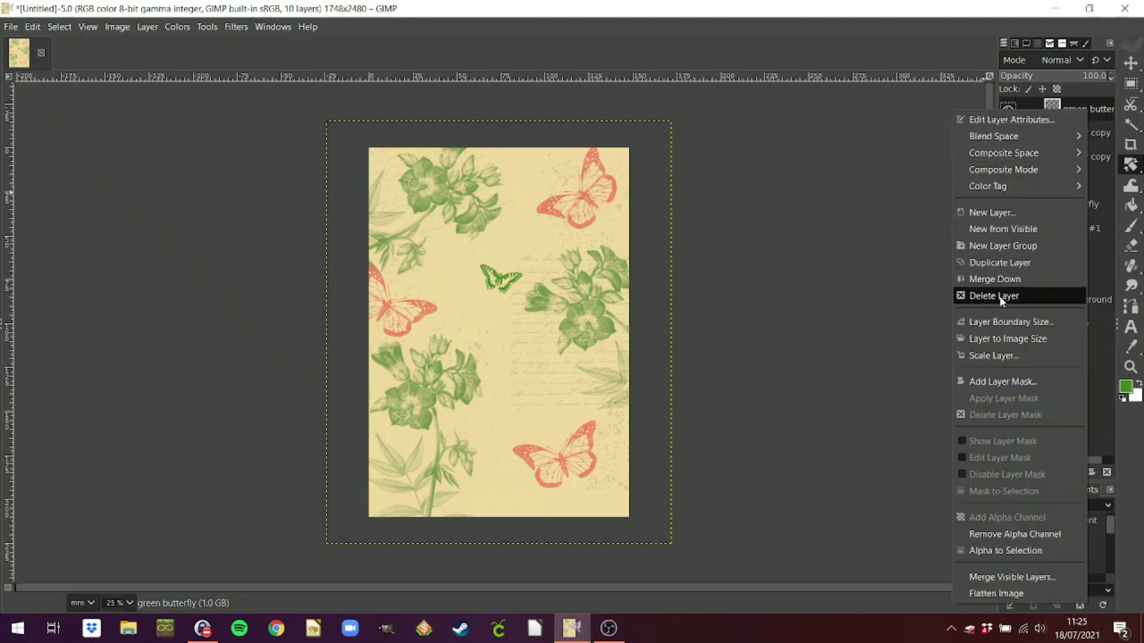
left_click(1017, 263)
key("m")
left_click_drag(593, 386, 593, 482)
Rotate the green butterfly copy by -43.01 degrees.
mouse_move(1129, 165)
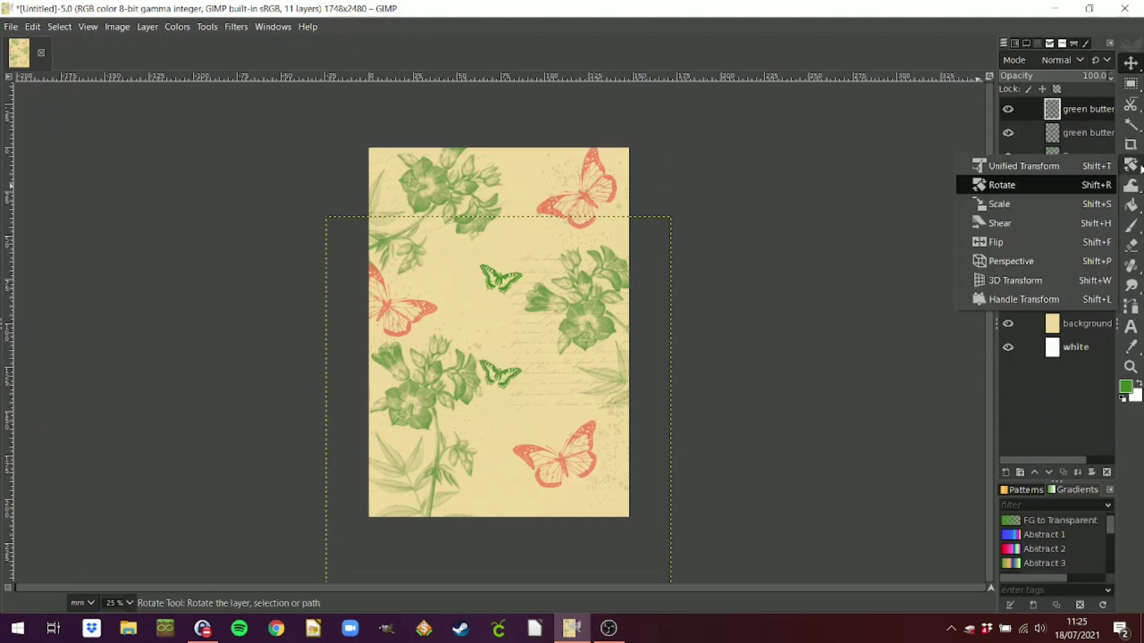
left_click(1099, 185)
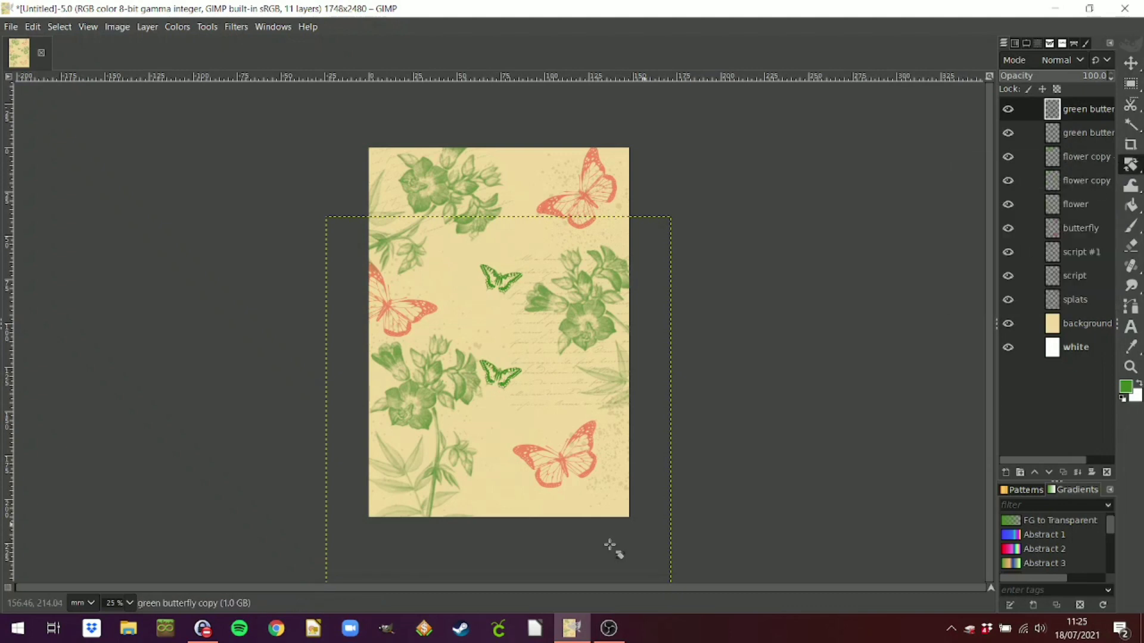
left_click_drag(518, 577, 628, 523)
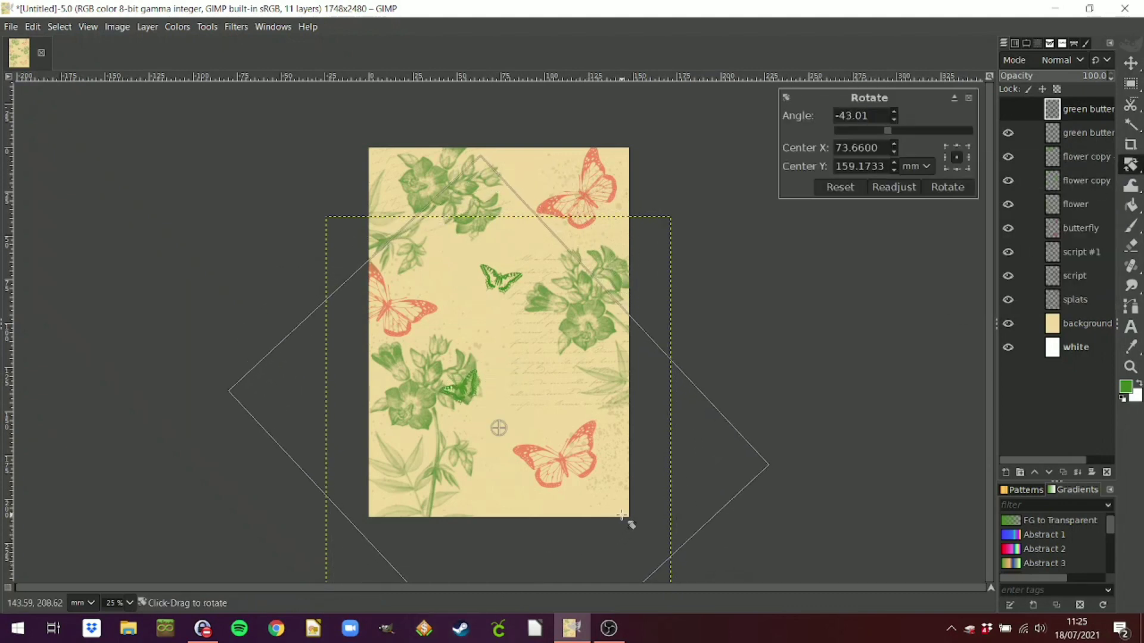
left_click(948, 187)
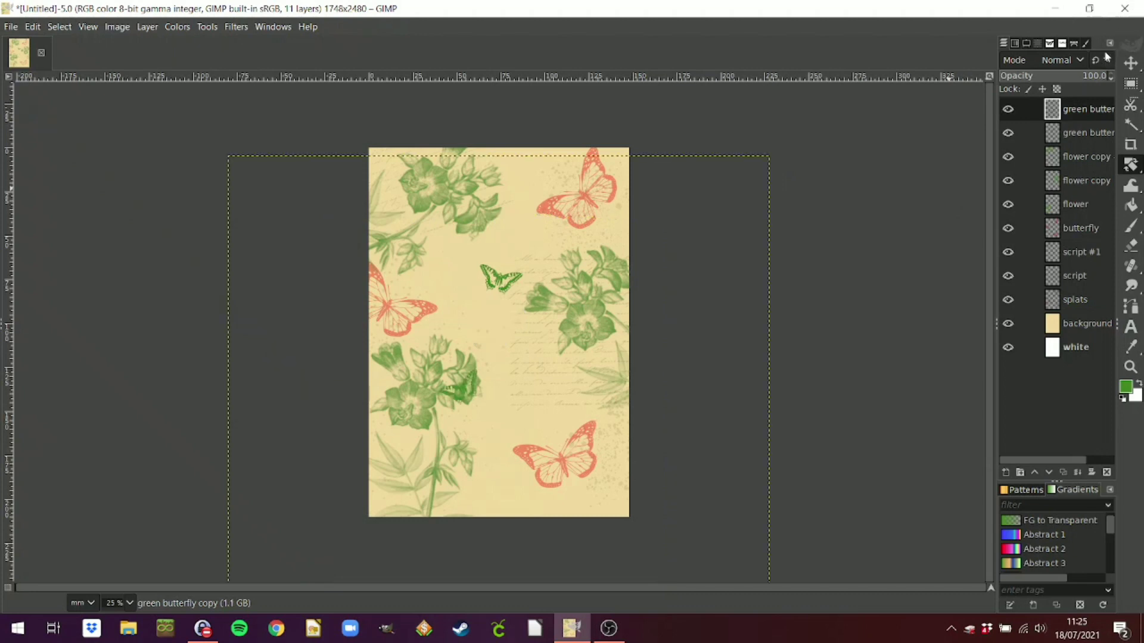
Move the rotated butterfly copy below the upper-left flower and the original green butterfly down beside the lower red butterfly.
key("m")
mouse_move(535, 445)
left_mouse_down()
mouse_move(588, 487)
mouse_move(506, 446)
mouse_move(542, 462)
left_mouse_up()
left_click_drag(525, 402, 540, 416)
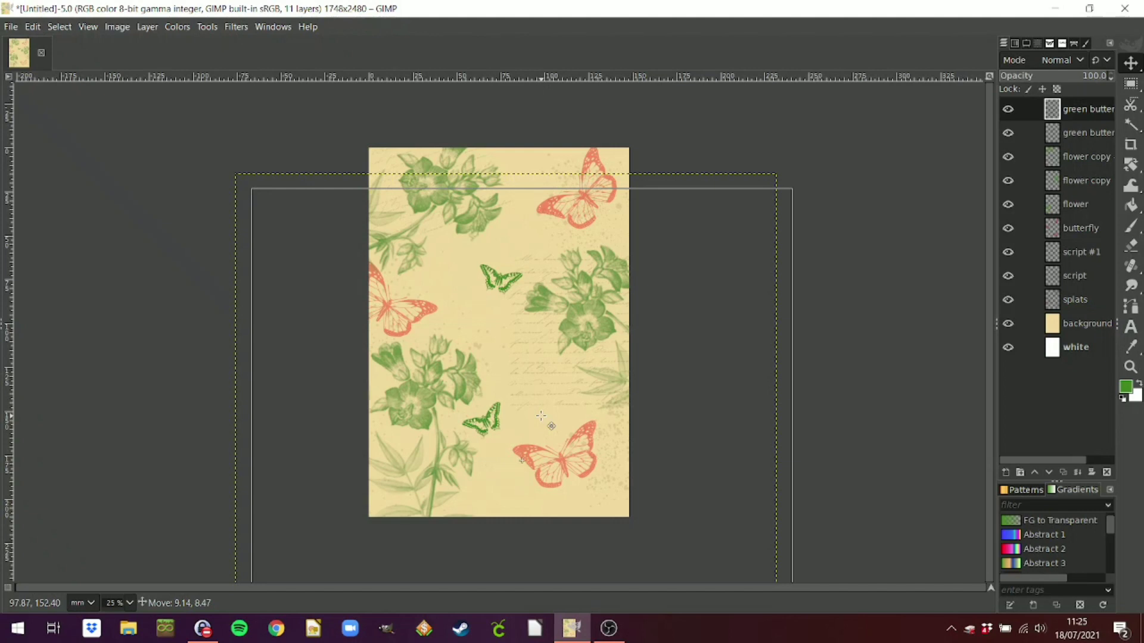
left_click_drag(541, 415, 509, 446)
left_click(1091, 132)
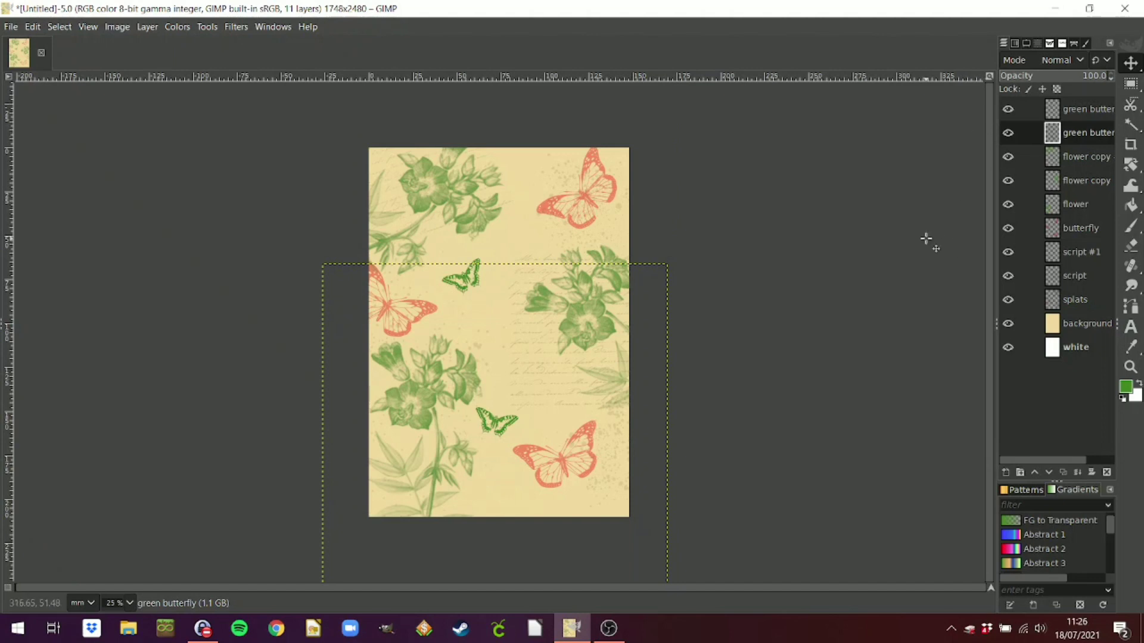
Duplicate the original green butterfly layer and move the copy to the page's top edge, beside the upper red butterfly.
right_click(1100, 138)
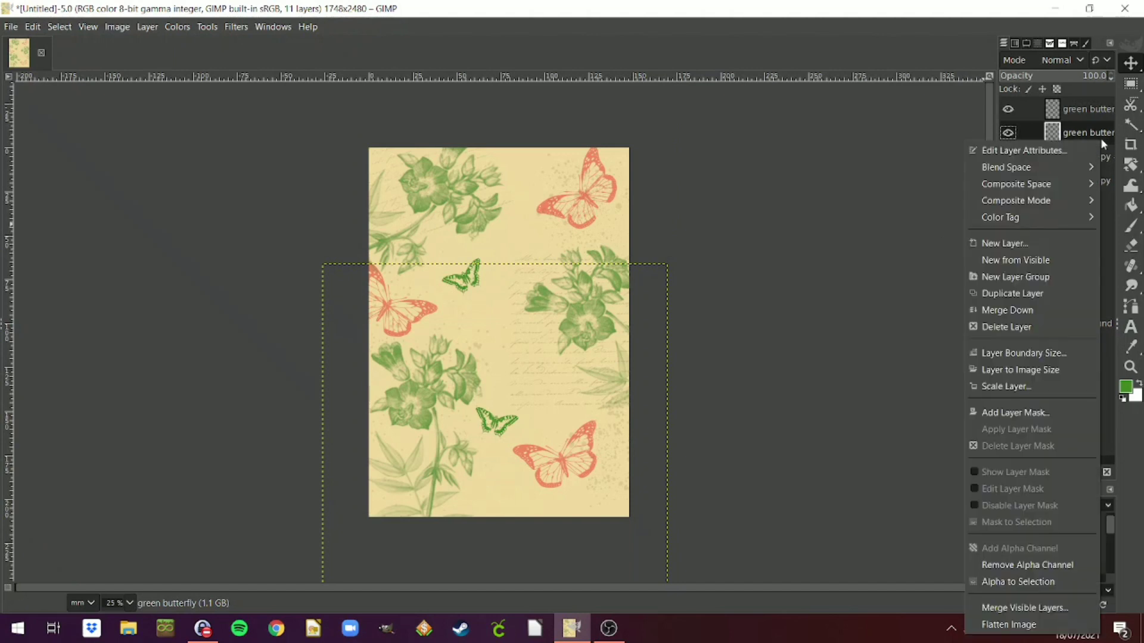
left_click(1013, 294)
left_click_drag(575, 421, 612, 219)
right_click(965, 345)
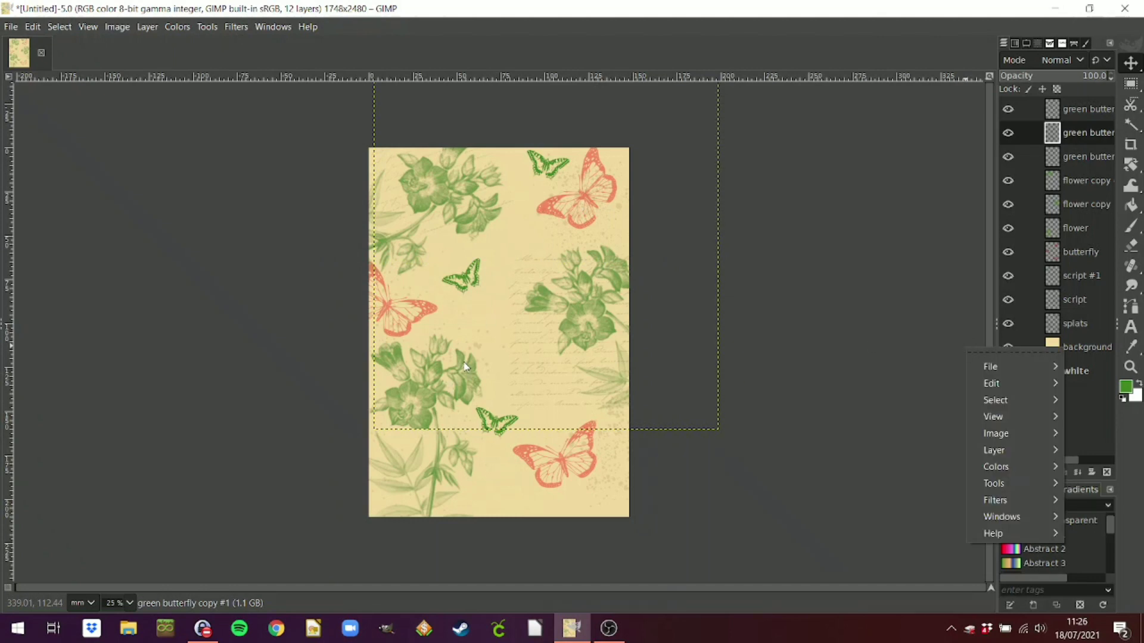
Merge the two green butterfly copies down into the original green butterfly layer.
left_click(1107, 111)
right_click(1066, 109)
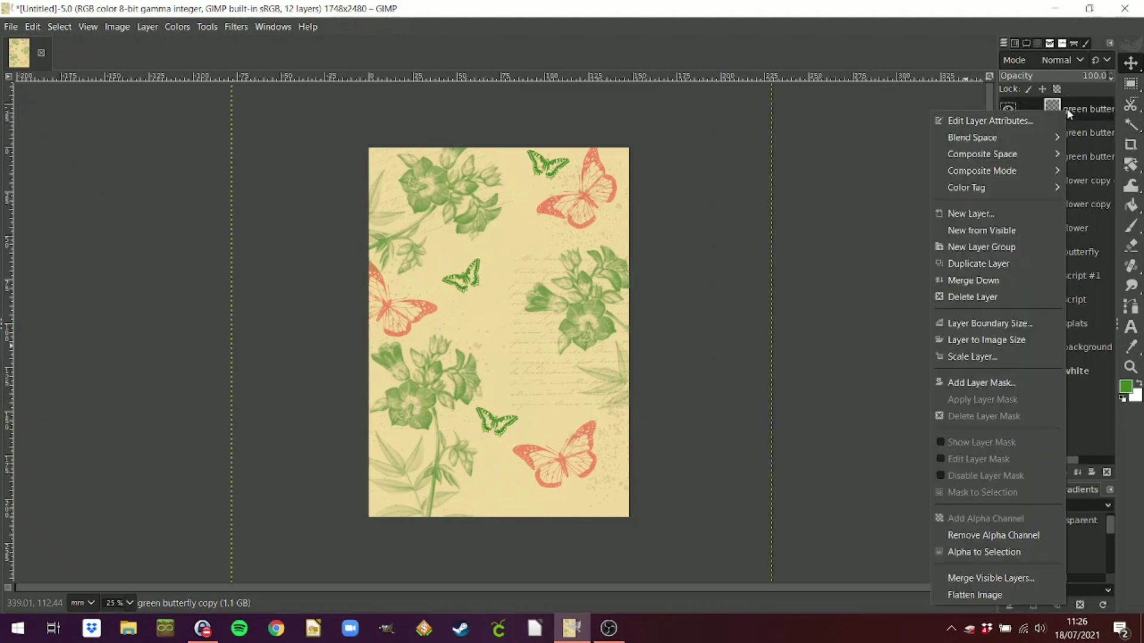
left_click(946, 281)
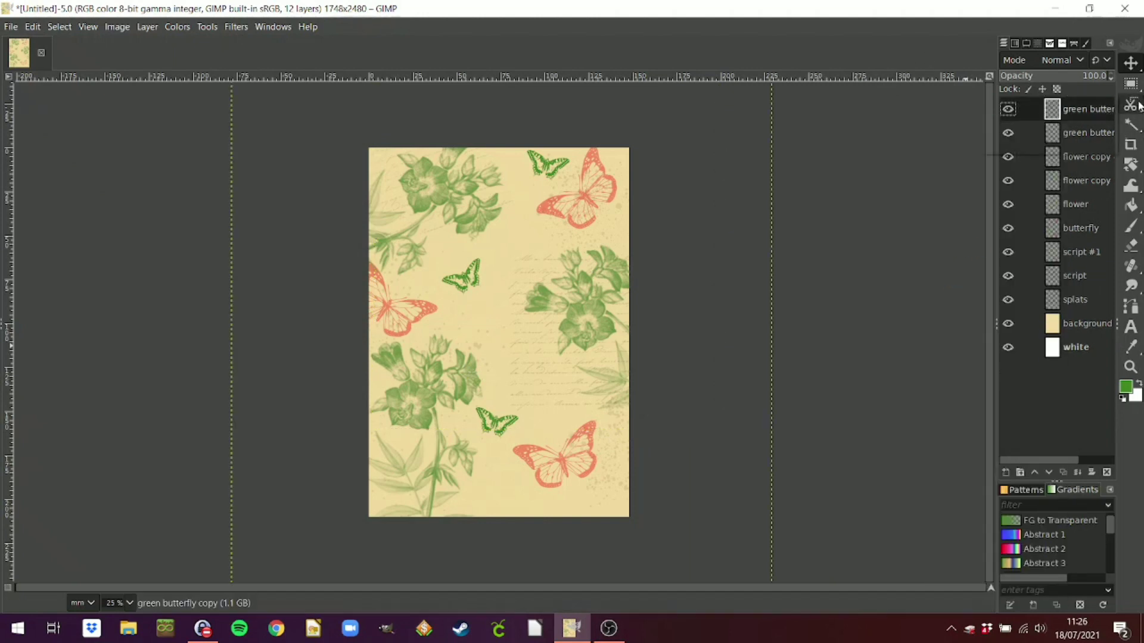
right_click(1101, 113)
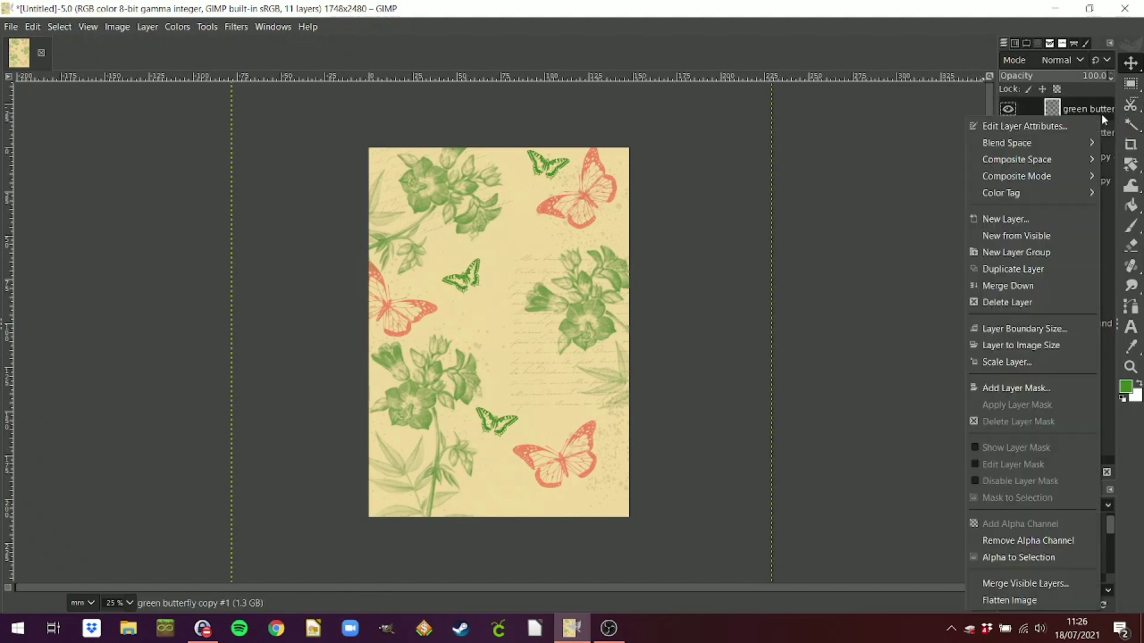
left_click(1020, 286)
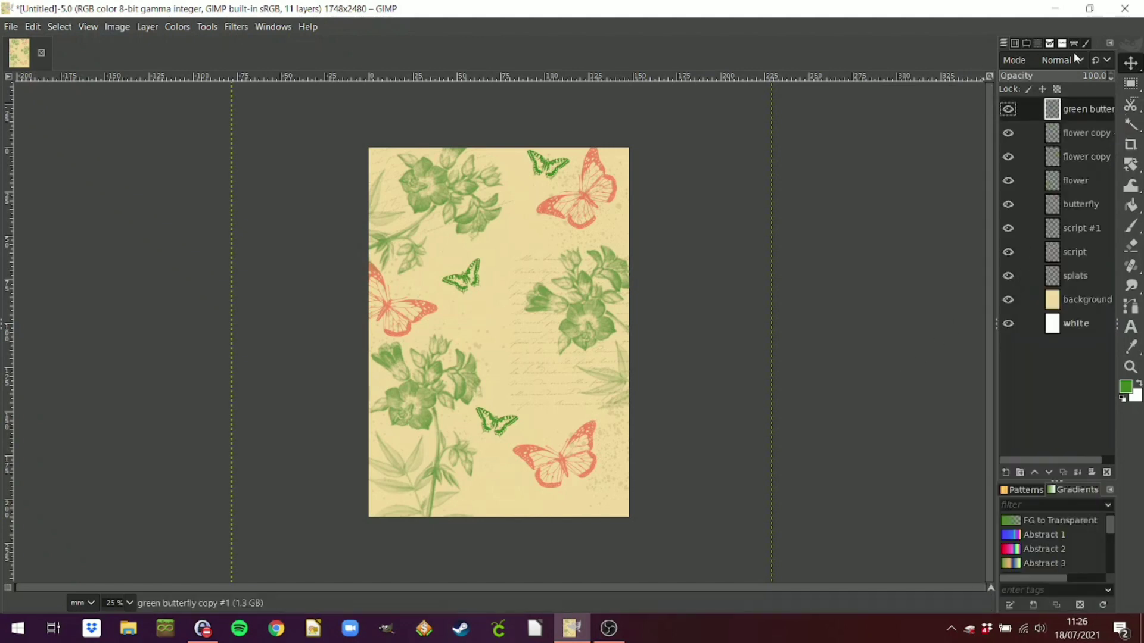
Check the merged green butterfly layer by toggling its visibility and lower its opacity to about 48.4.
left_click(1007, 109)
left_click(1007, 109)
left_click_drag(1088, 79, 1073, 81)
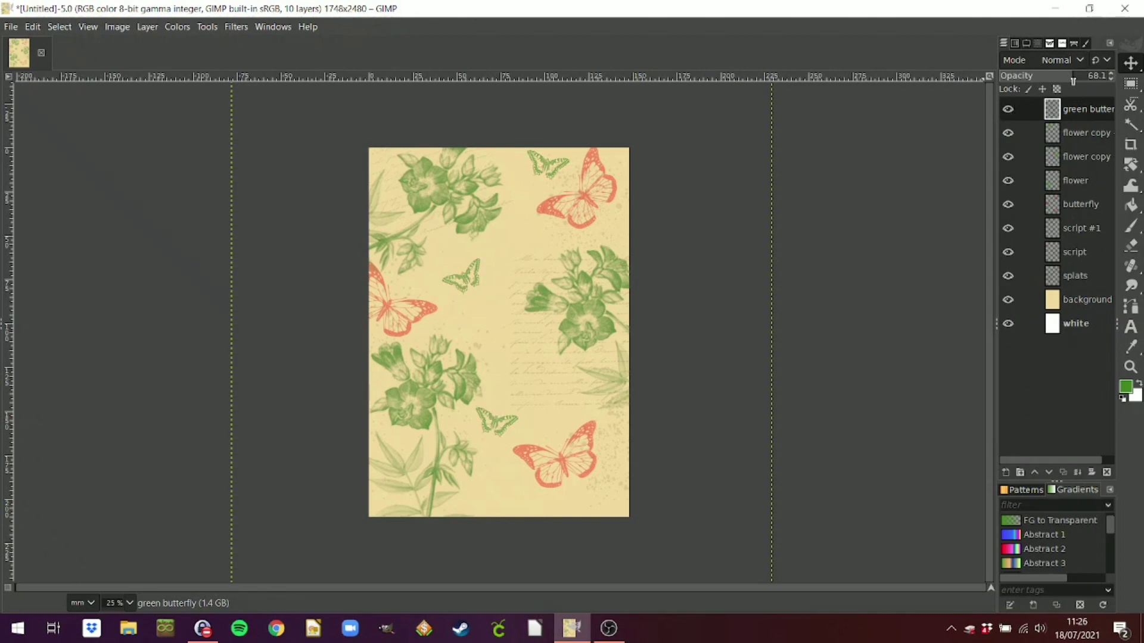
left_click_drag(1067, 81, 1053, 88)
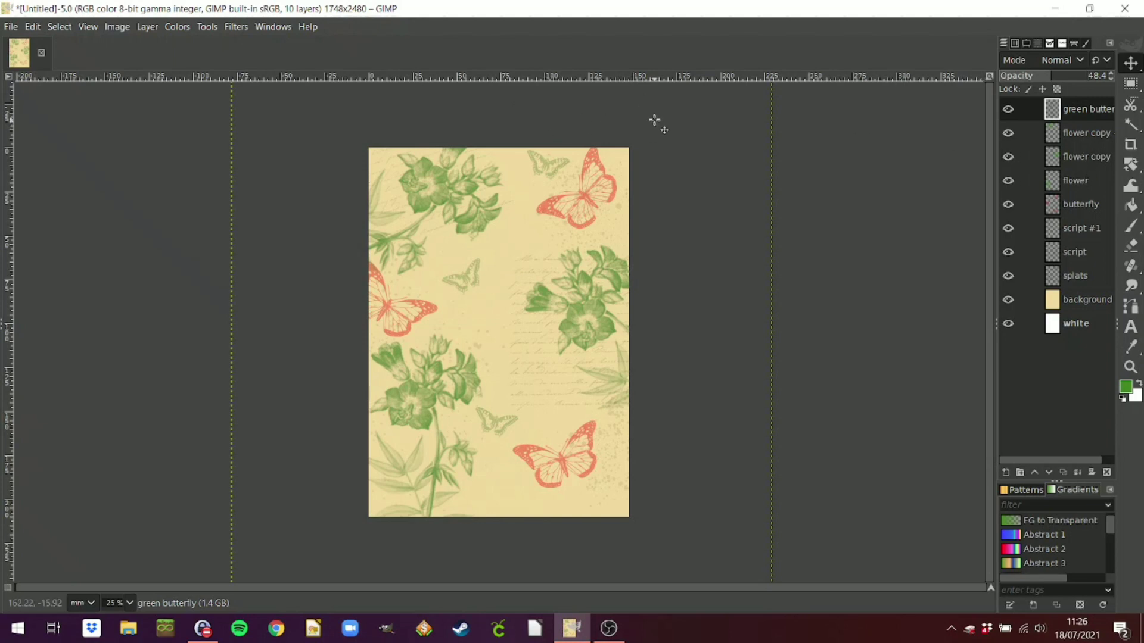
Check the flower layers' visibility, merge both flower copies into the original flower layer and set its opacity to about 85.7.
left_click(1009, 133)
left_click(1009, 132)
left_click(1008, 157)
left_click(1008, 157)
left_click(1004, 183)
left_click(1004, 184)
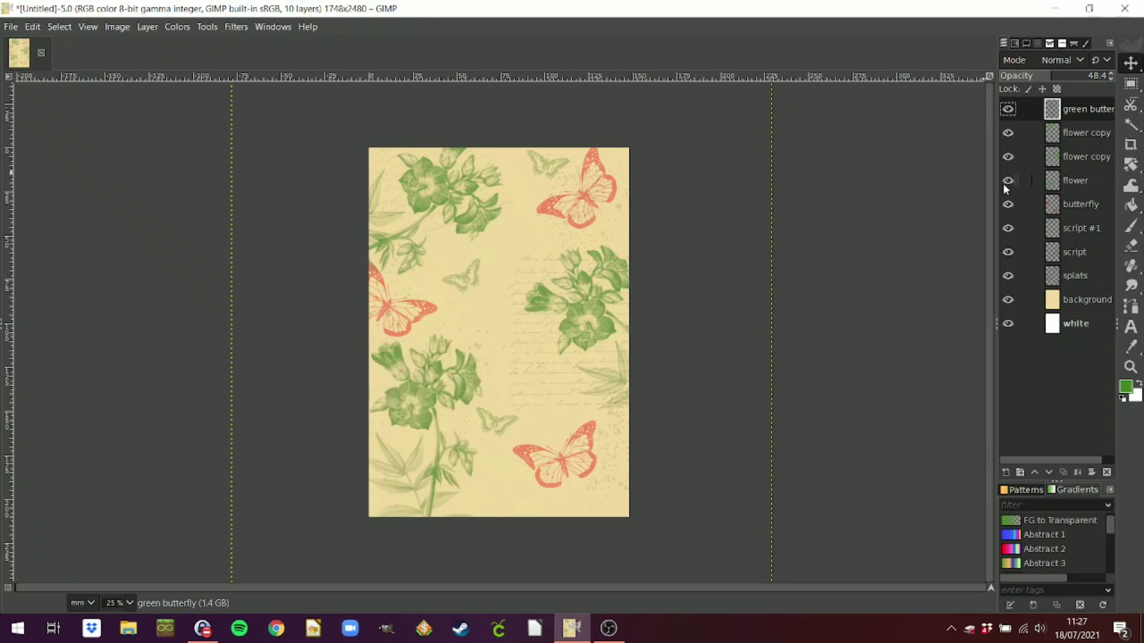
left_click(1079, 141)
right_click(1079, 139)
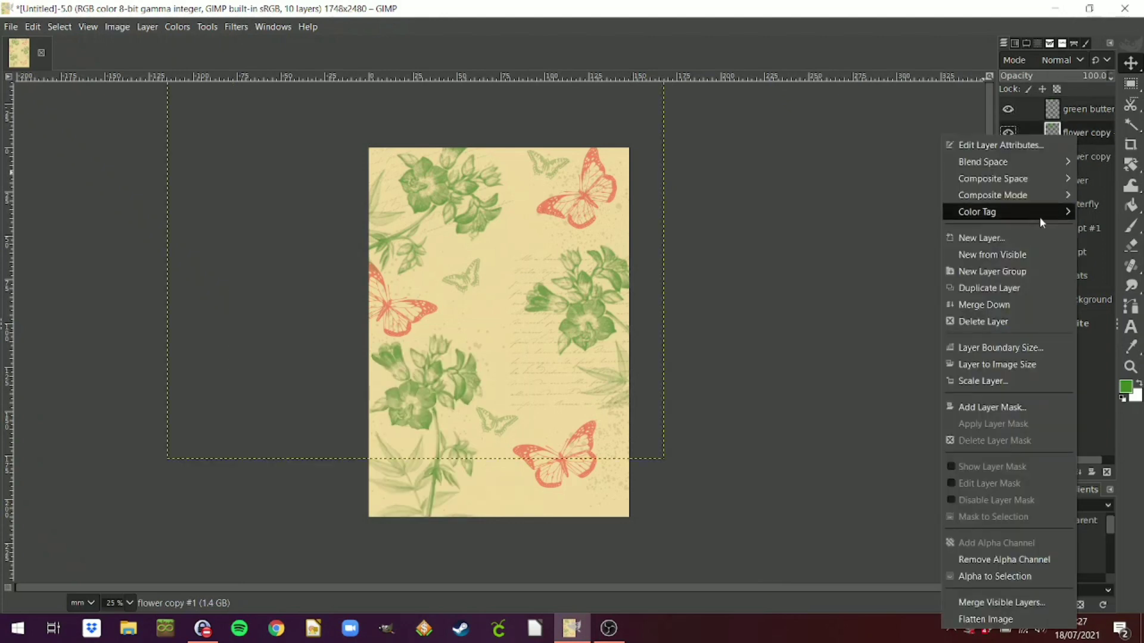
left_click(991, 310)
right_click(1092, 134)
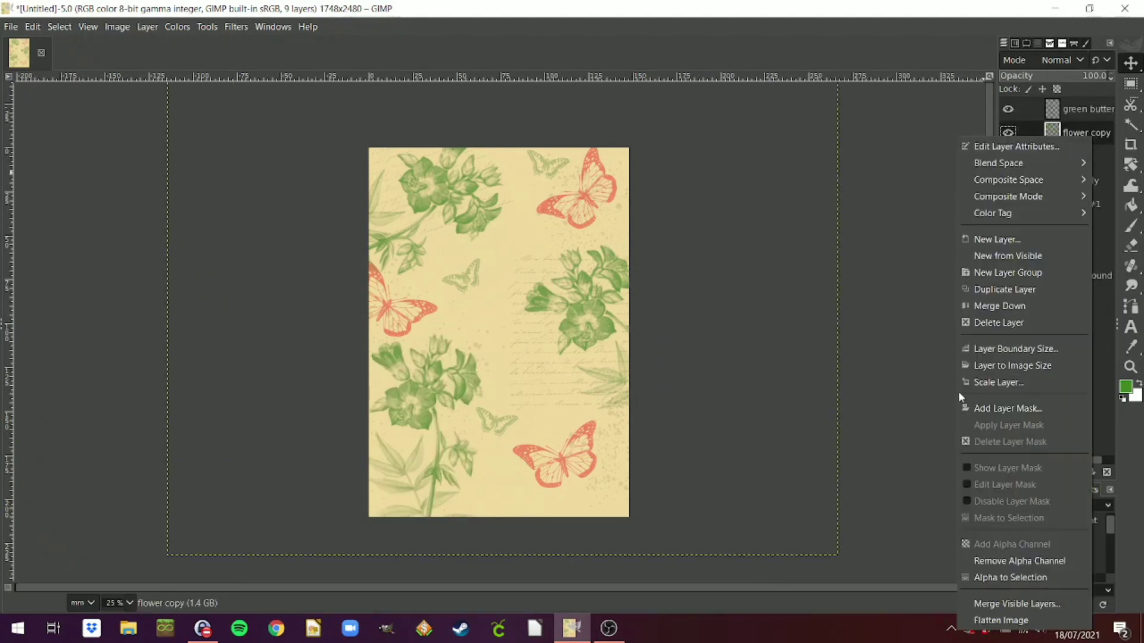
left_click(1005, 309)
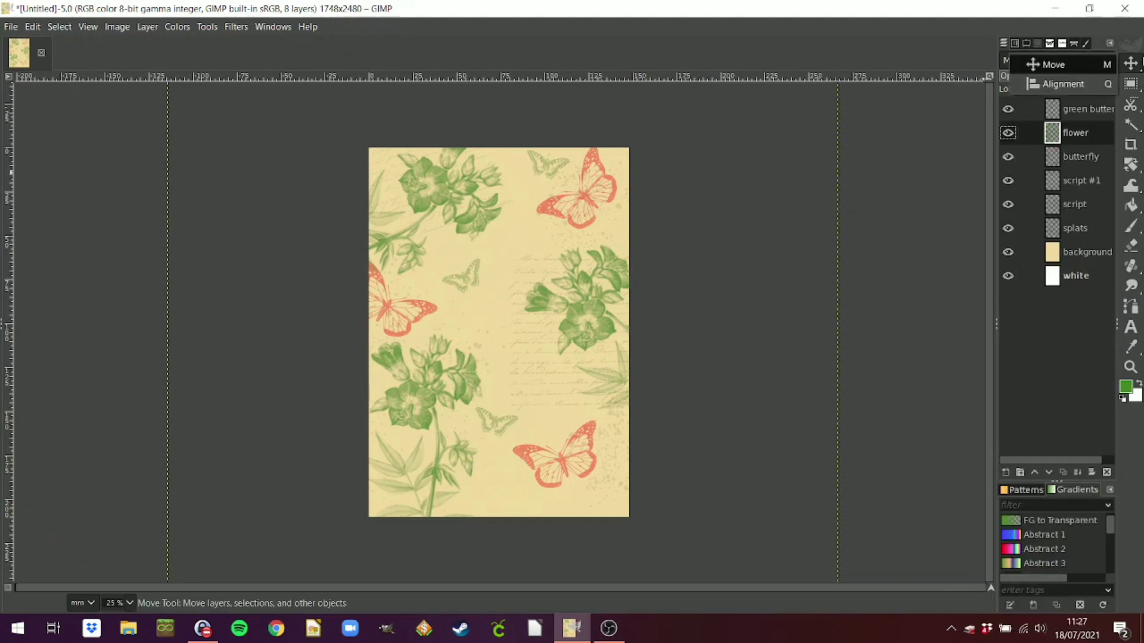
left_click_drag(1101, 77, 1091, 81)
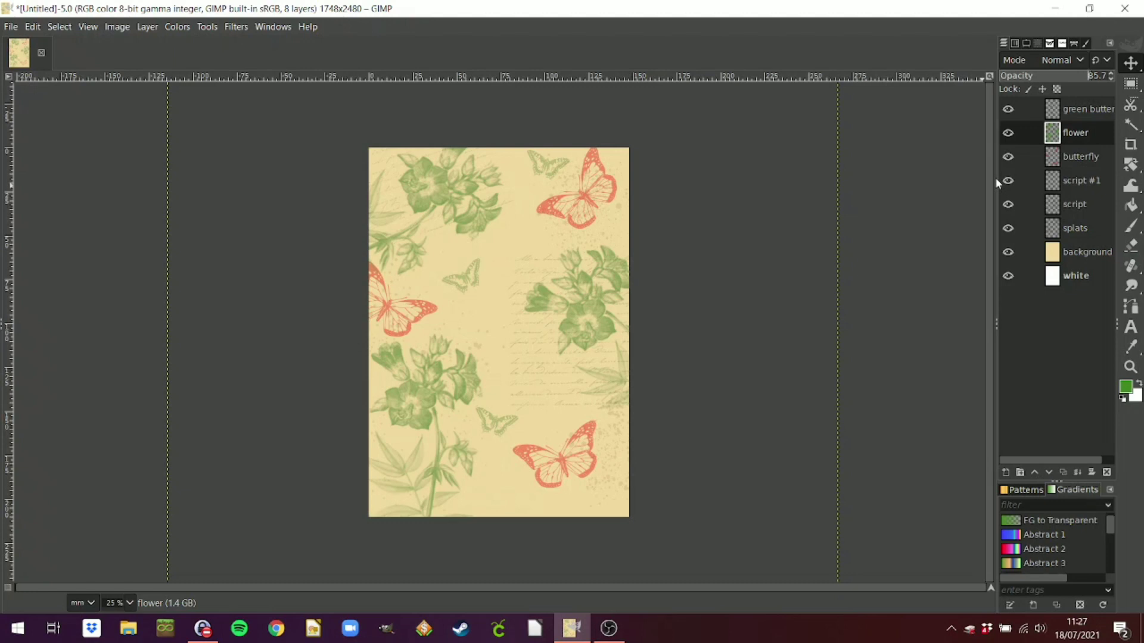
Add a new transparent layer of 1748 x 2480 px above the green butterfly layer.
left_click(1076, 107)
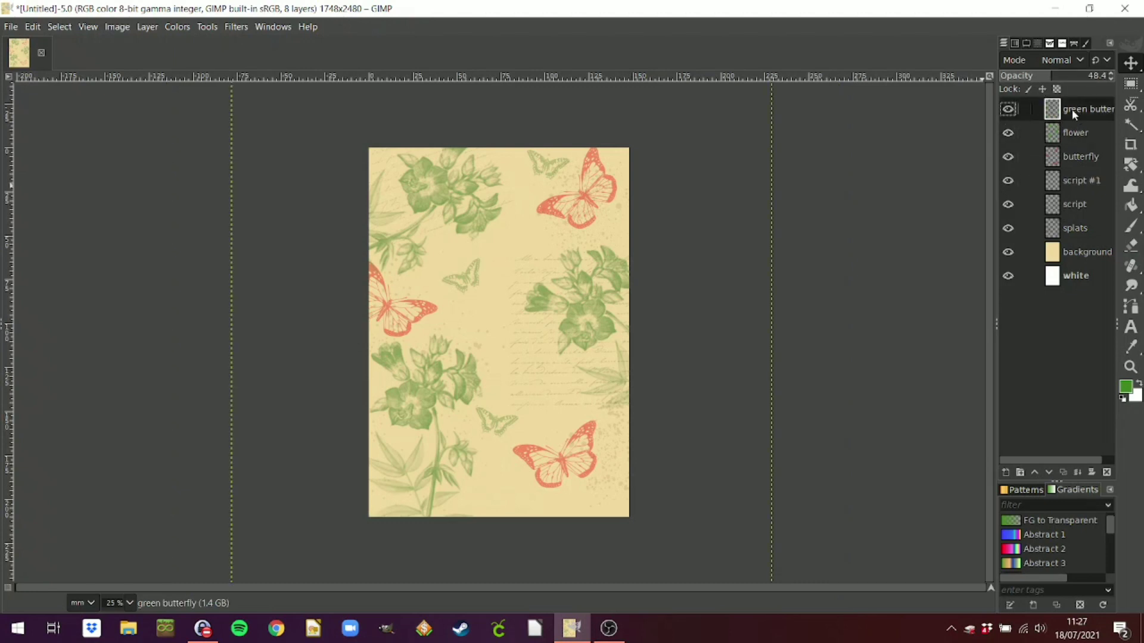
right_click(1075, 114)
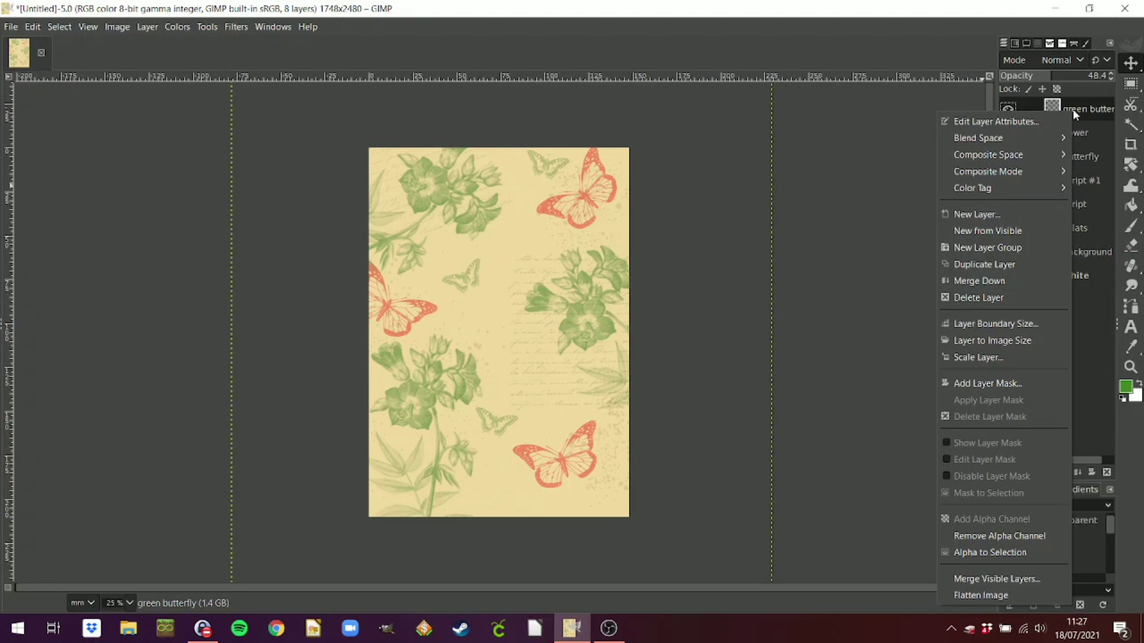
left_click(975, 216)
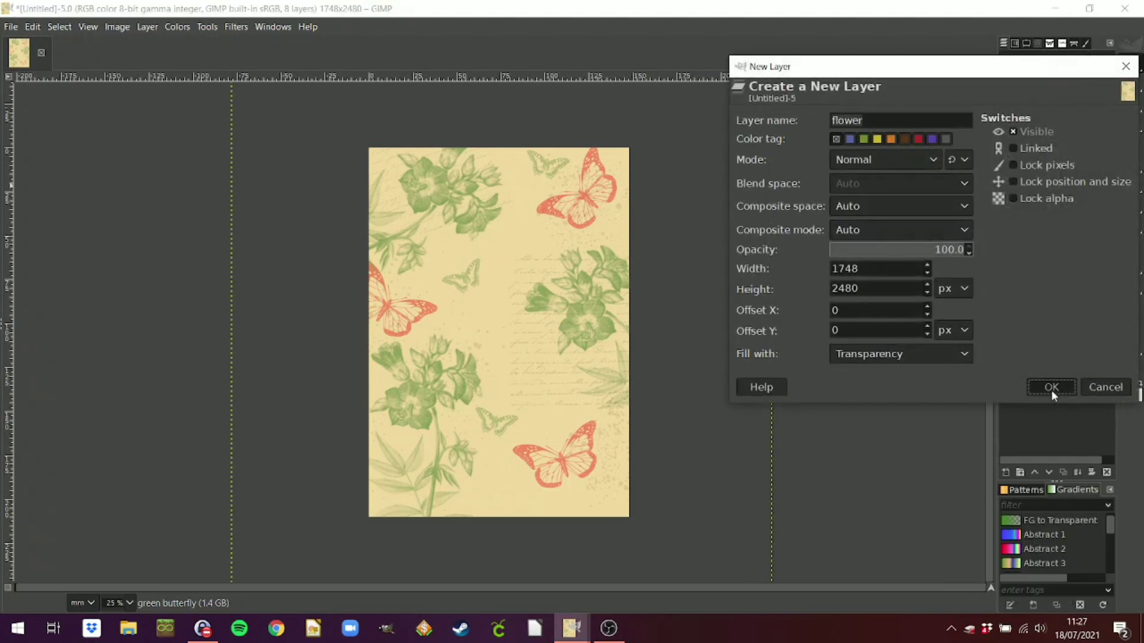
left_click(1051, 388)
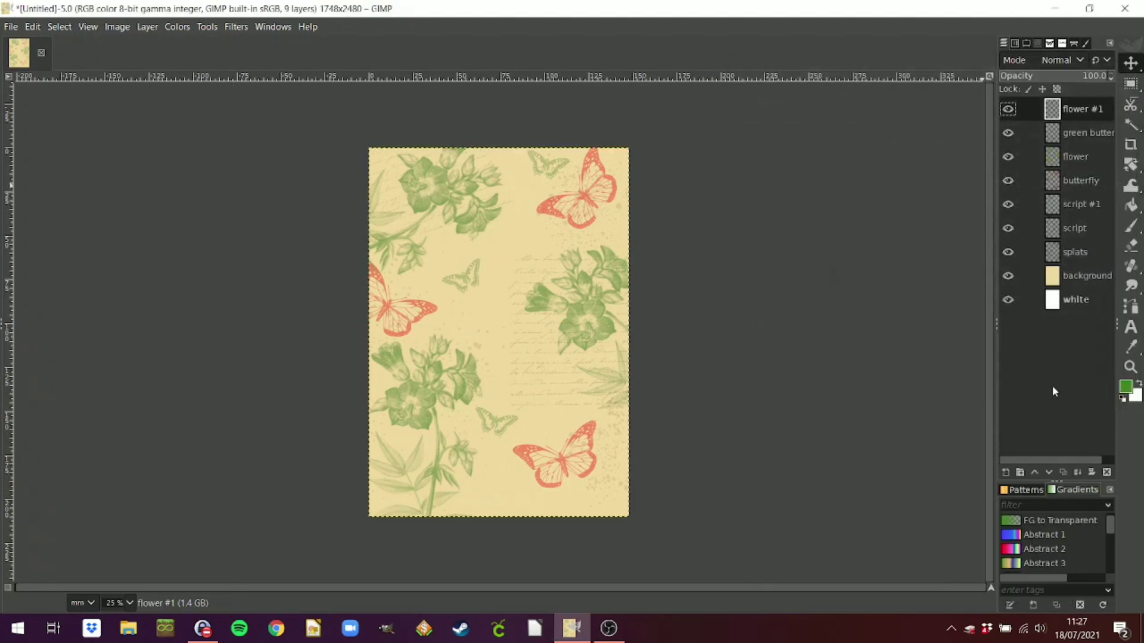
Set the foreground colour to the golden brown a4812e from the recent colours.
left_click(1126, 388)
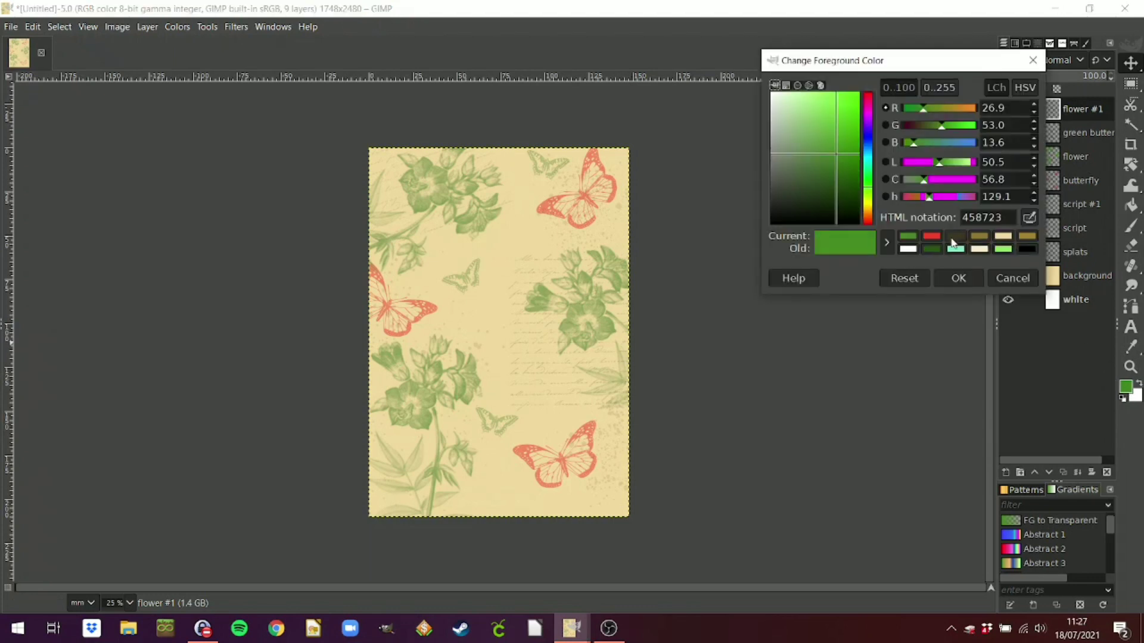
left_click(1021, 238)
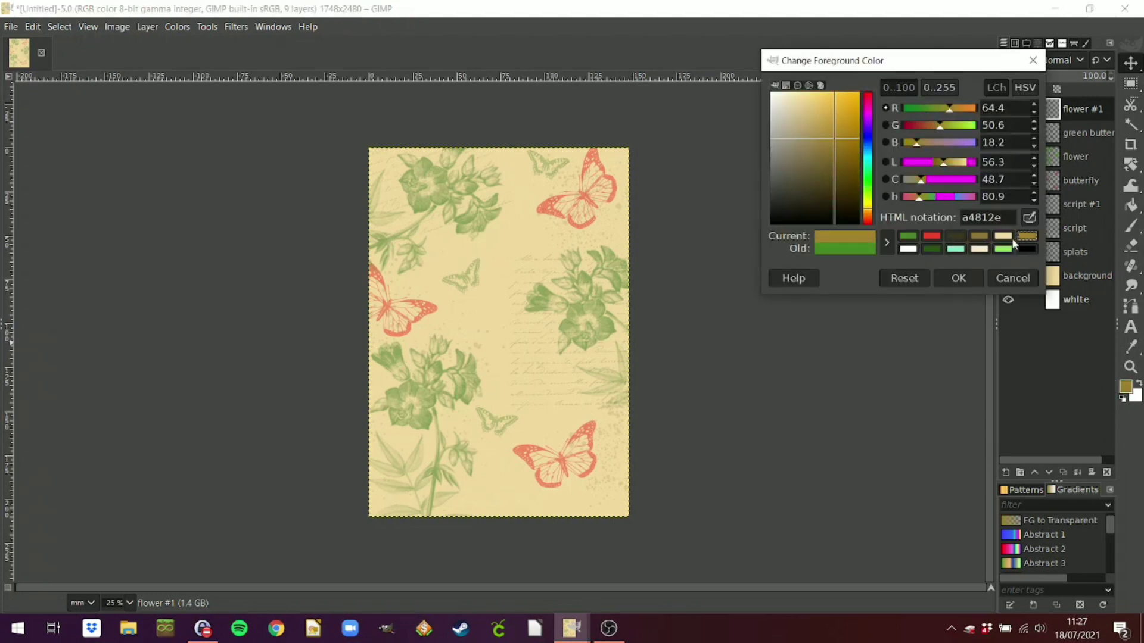
left_click(958, 278)
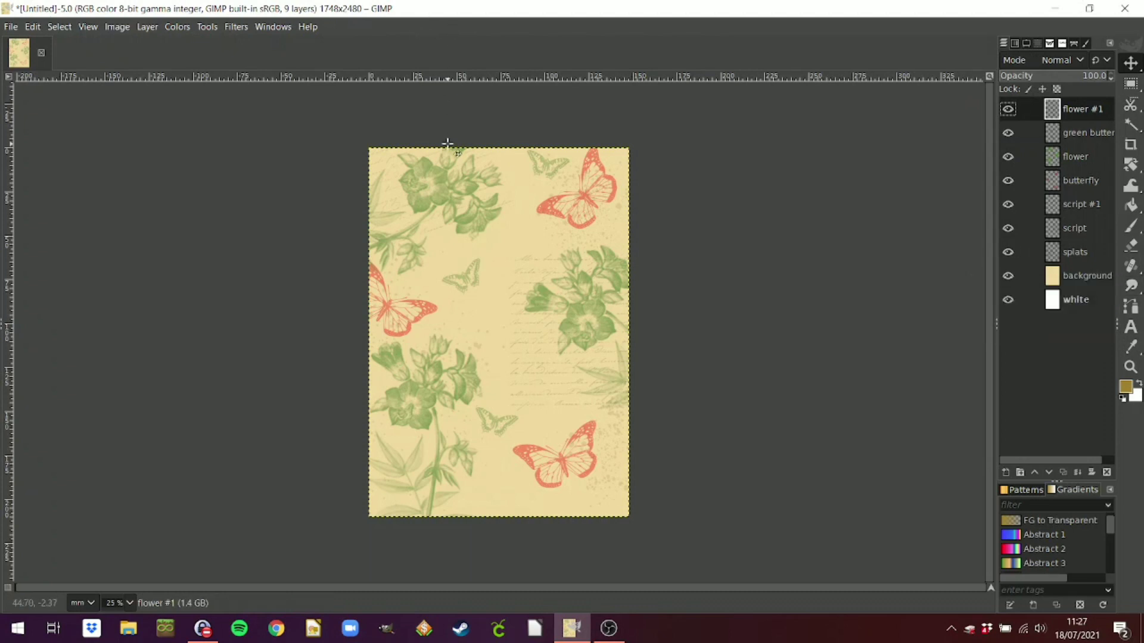
Select the entire image and shrink the selection by 10 mm.
left_click(60, 26)
left_click(90, 46)
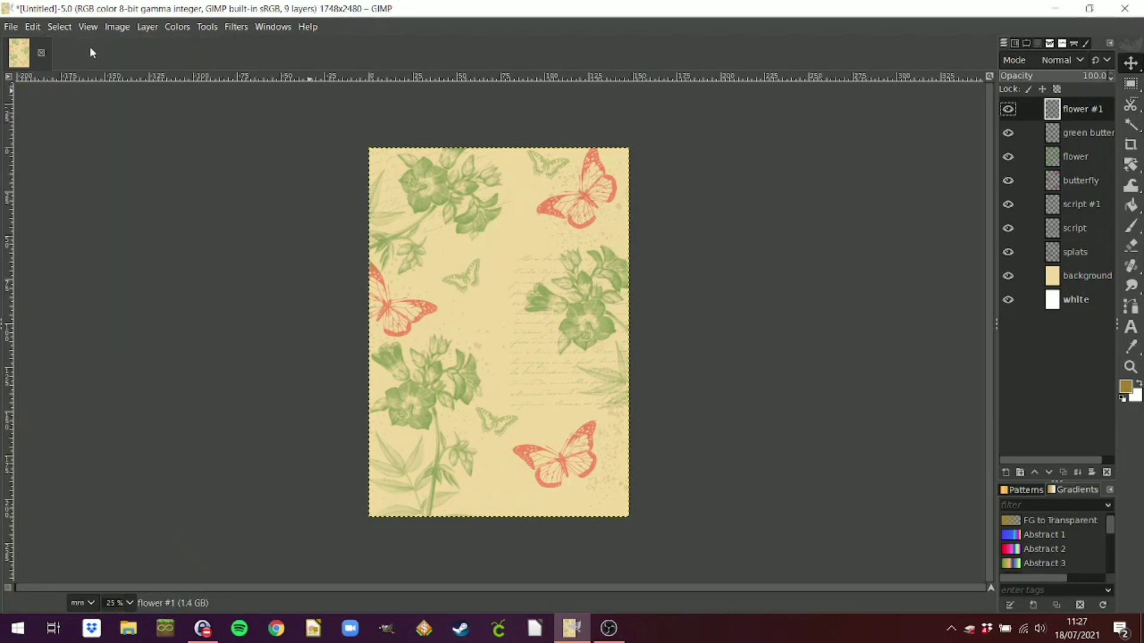
left_click(66, 26)
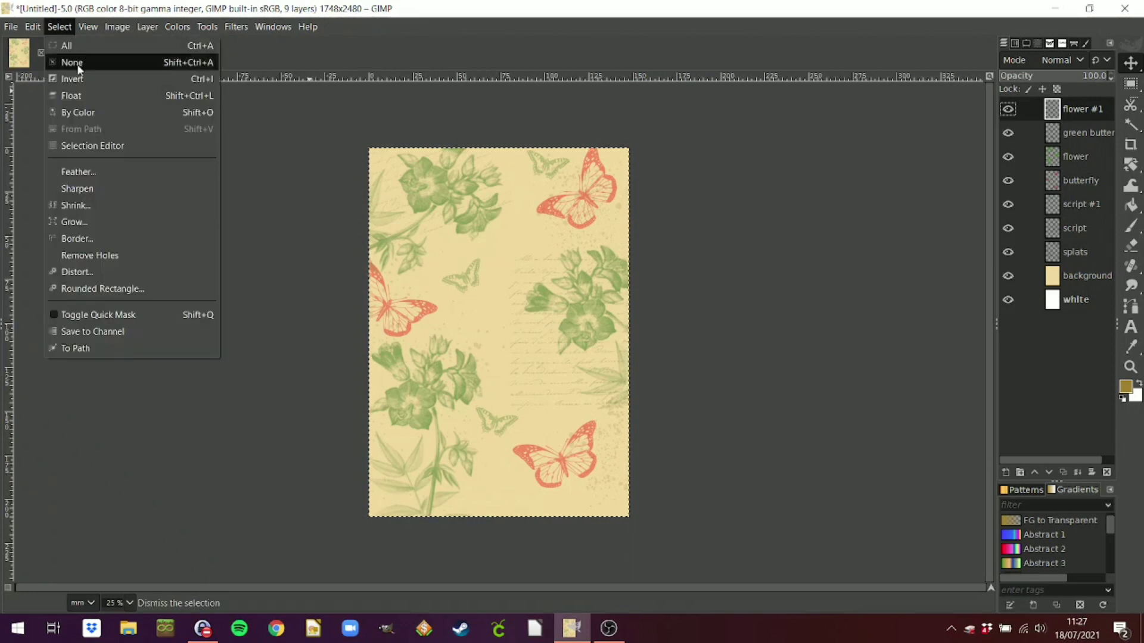
left_click(108, 204)
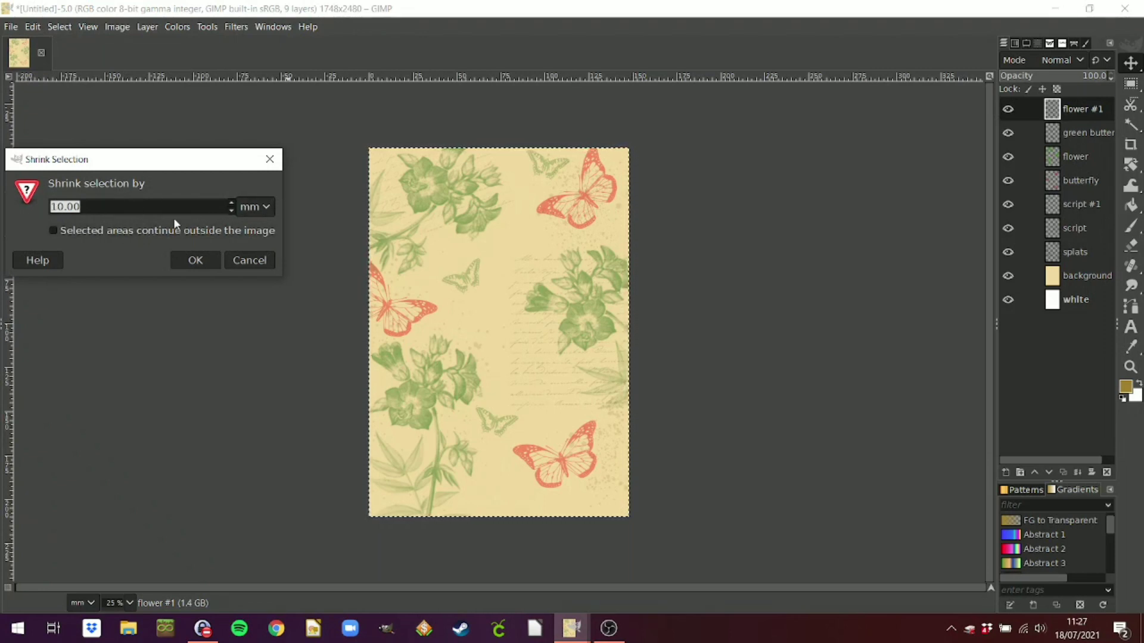
left_click(204, 261)
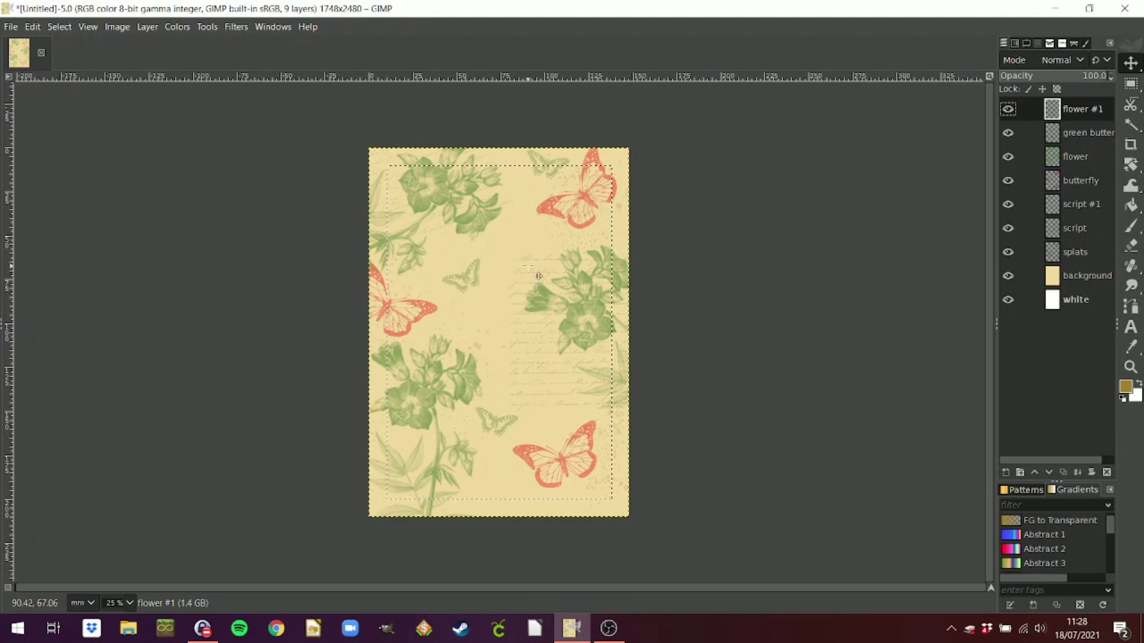
Feather the selection by 10 mm and invert it to cover the page's edges.
left_click(60, 26)
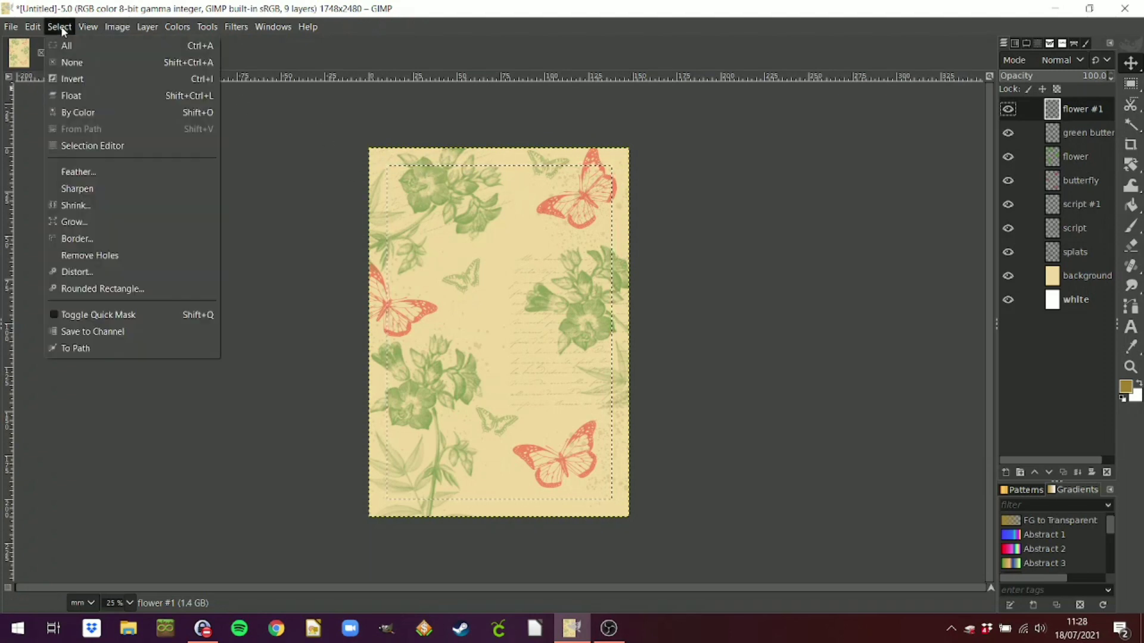
left_click(91, 172)
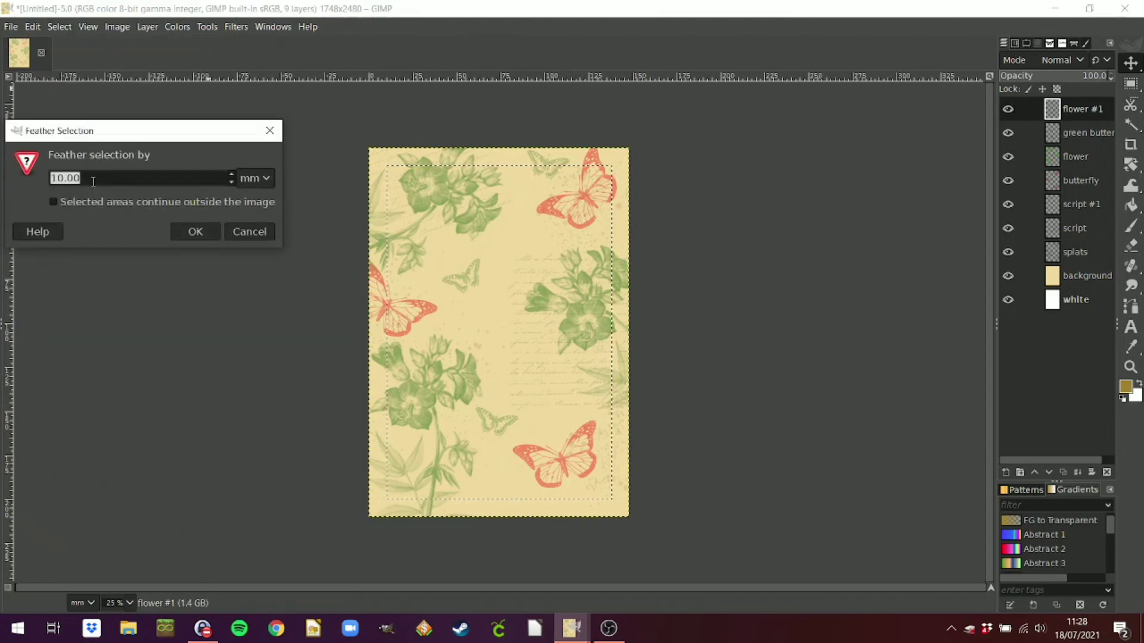
left_click(190, 234)
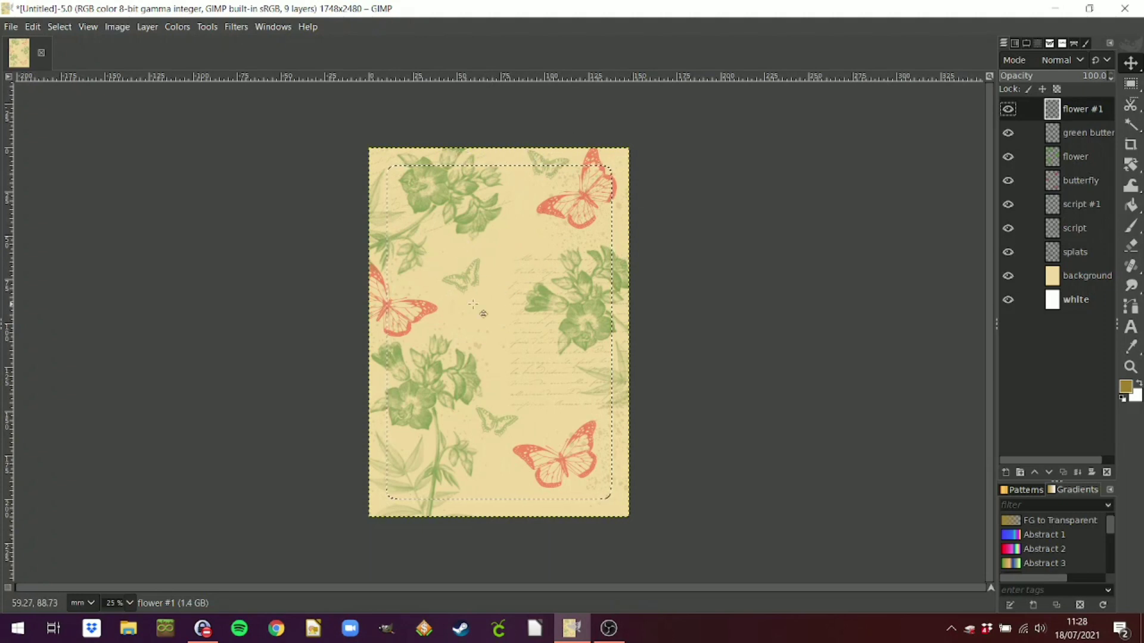
left_click(60, 26)
left_click(102, 79)
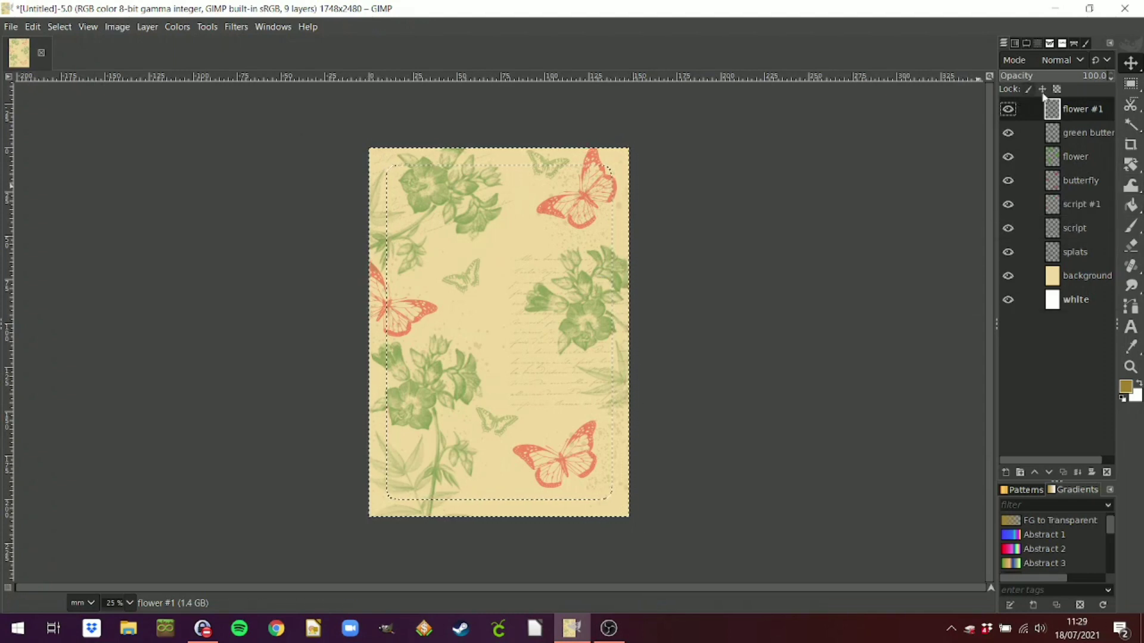
Create a transparent layer named "border" and fill the edge selection on it with the golden brown foreground colour.
right_click(1093, 112)
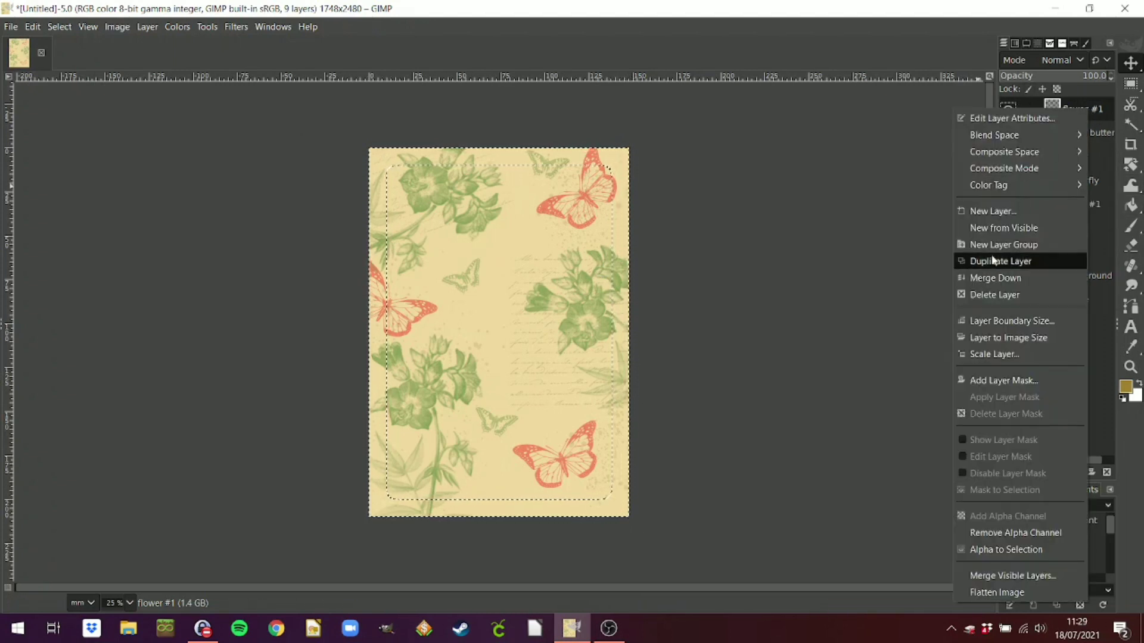
left_click(993, 208)
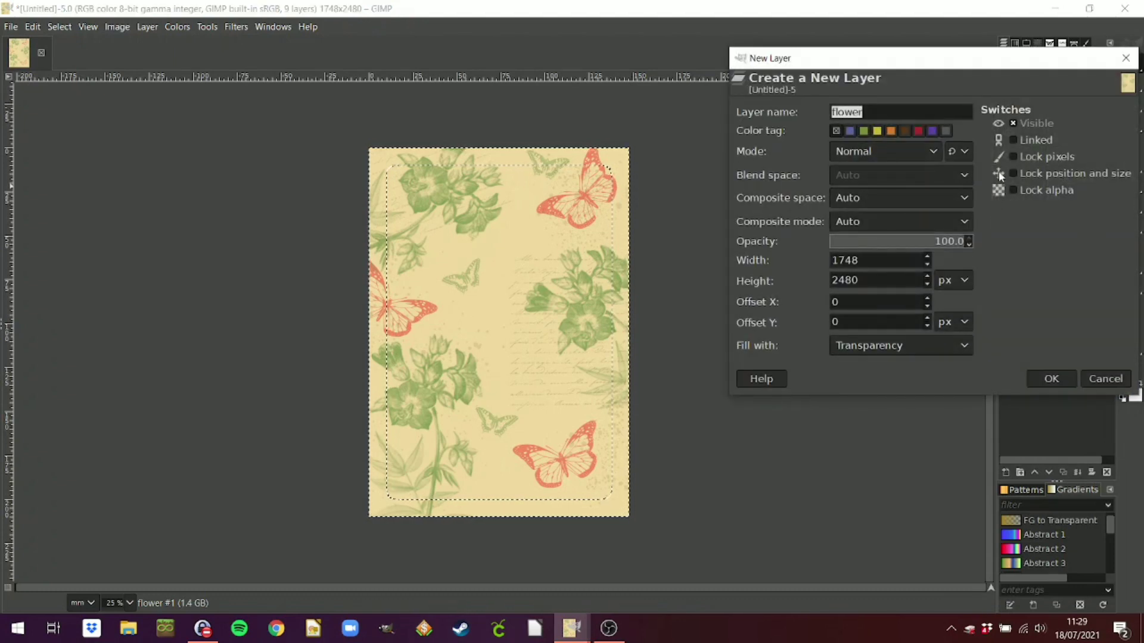
type("border")
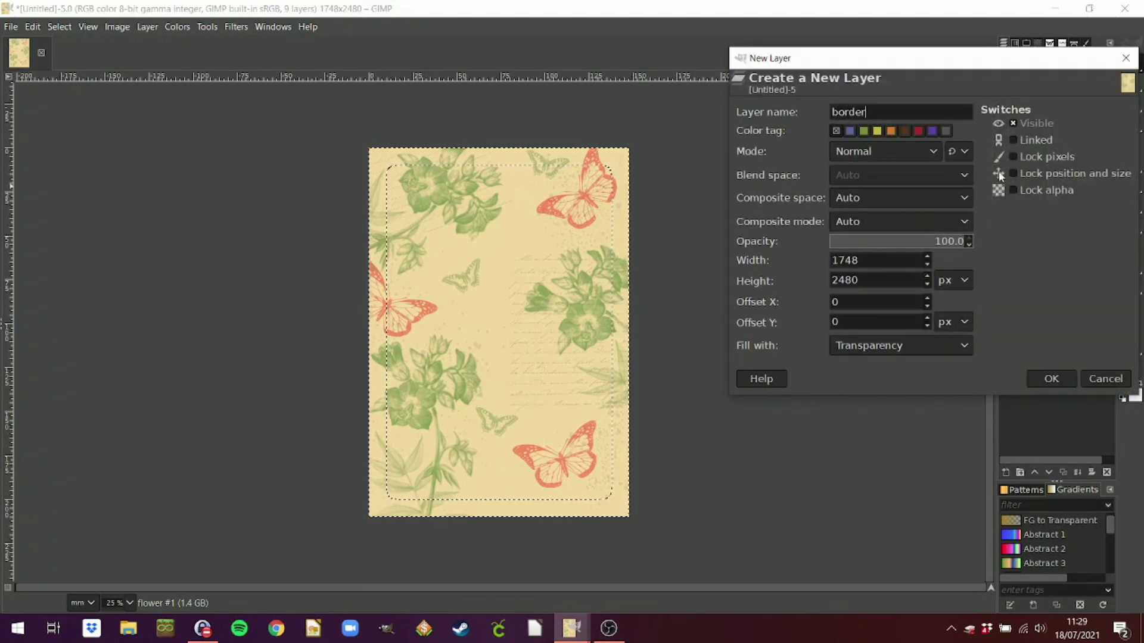
key("Return")
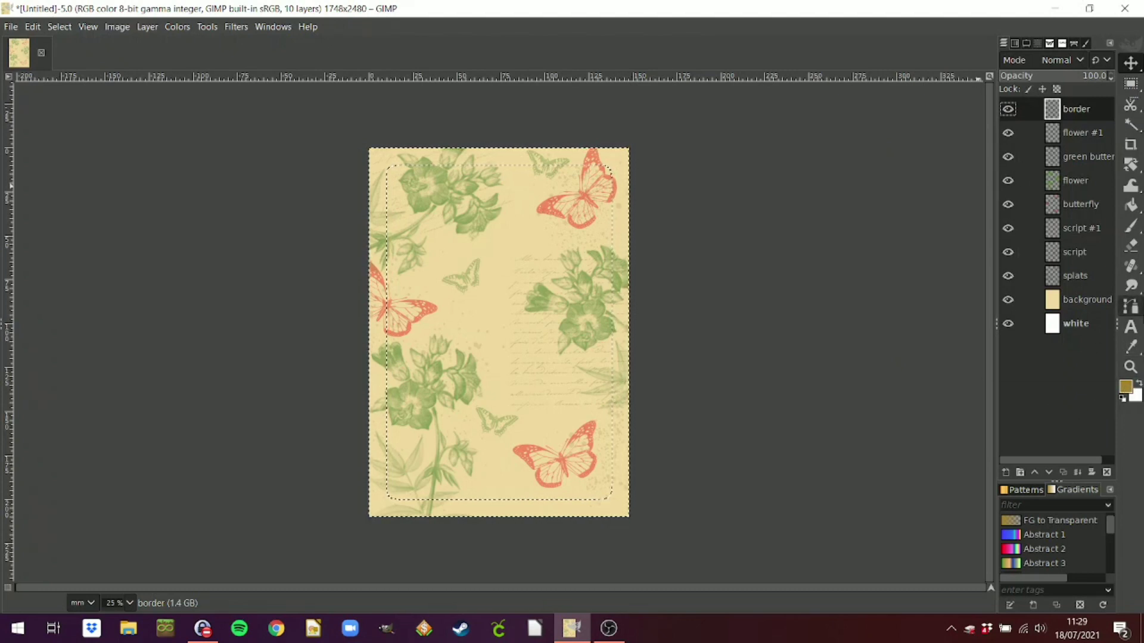
left_click(1135, 207)
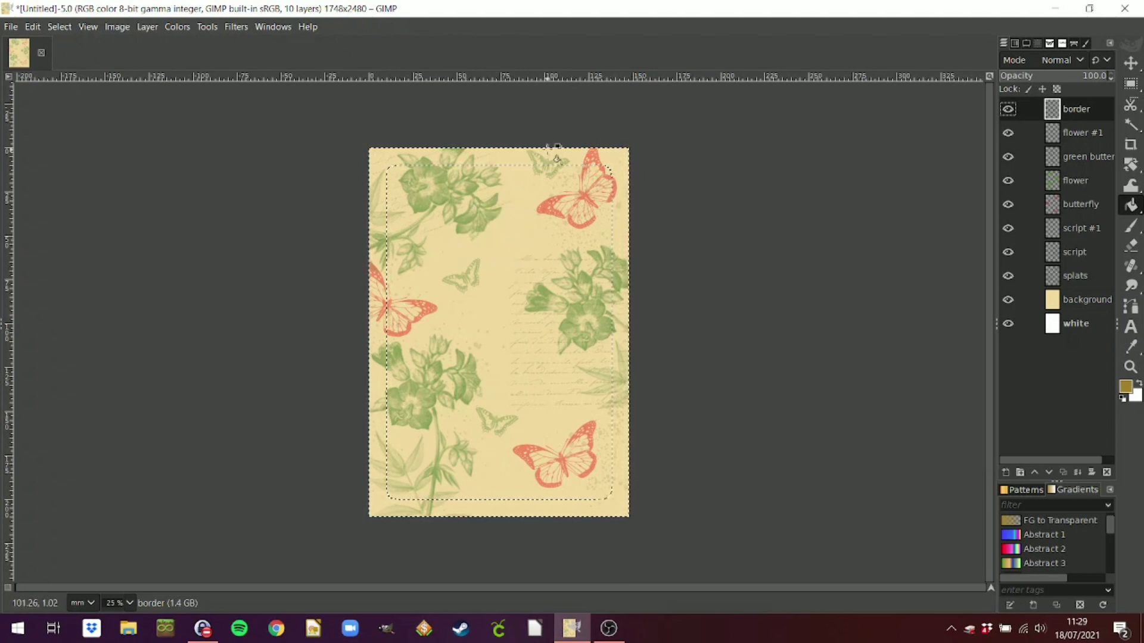
left_click(624, 158)
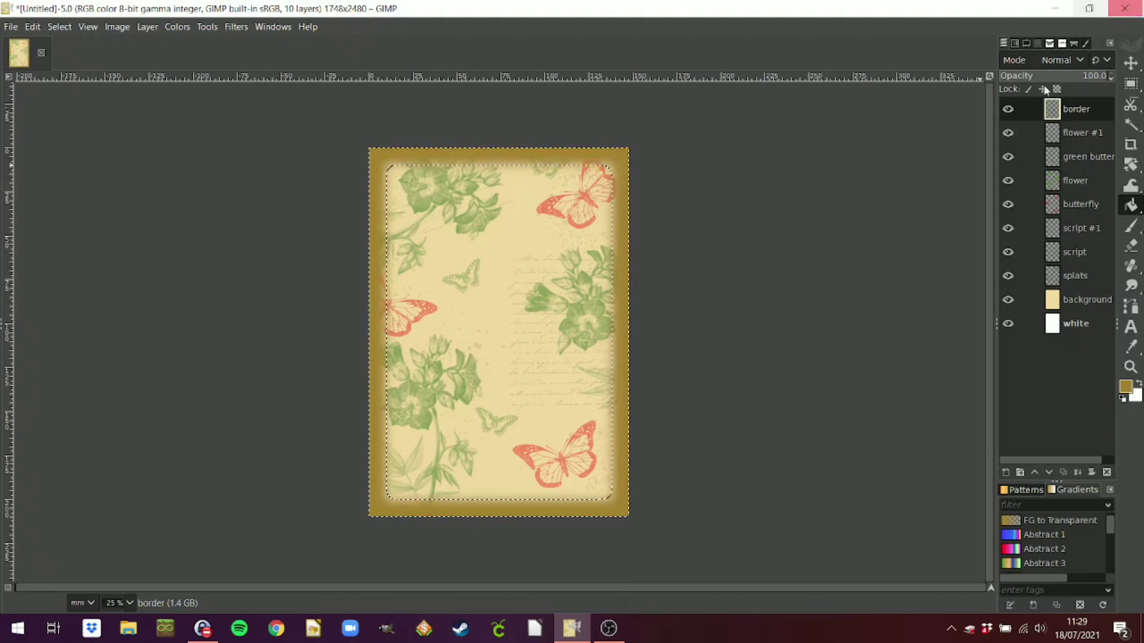
Clear the selection and lower the border layer's opacity to about 51.1.
left_click(1071, 111)
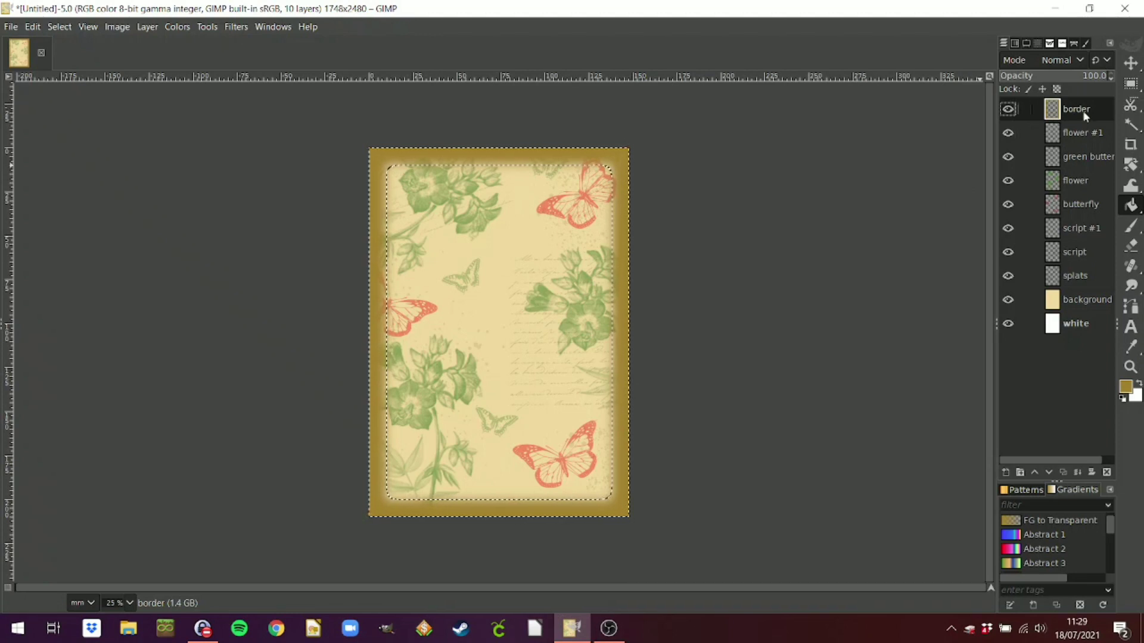
left_click(60, 26)
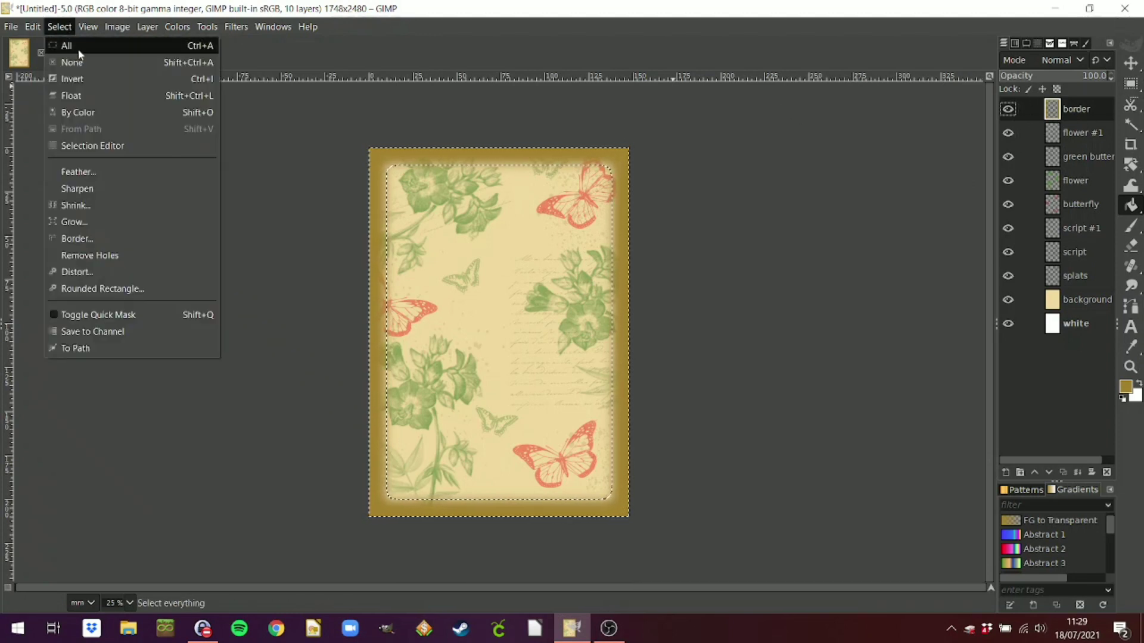
left_click(80, 61)
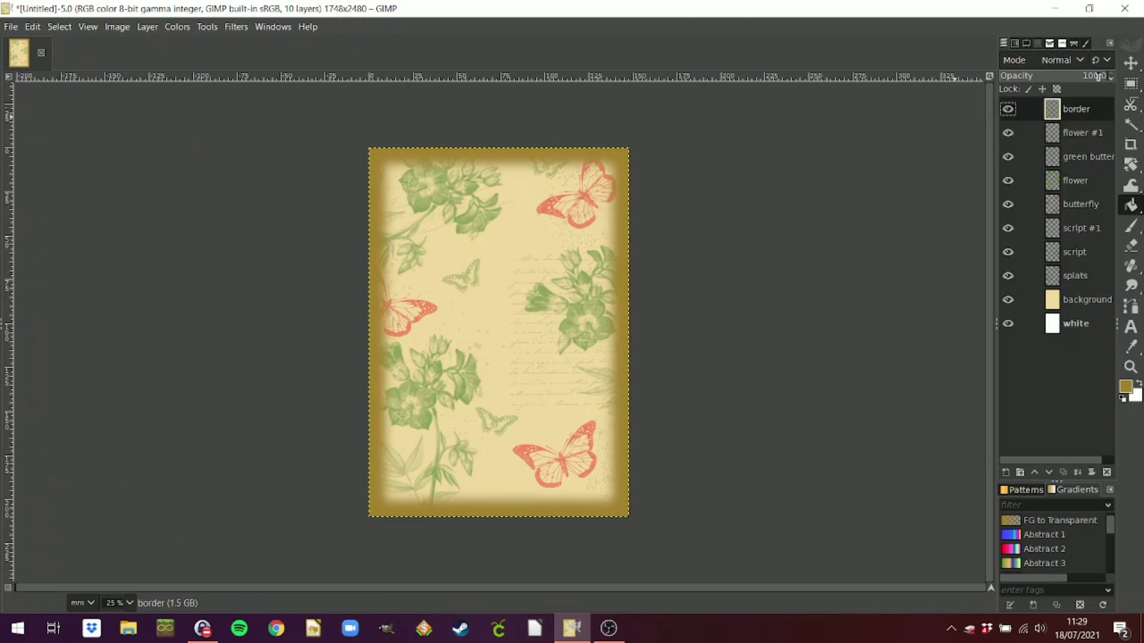
left_click_drag(1095, 76, 1054, 84)
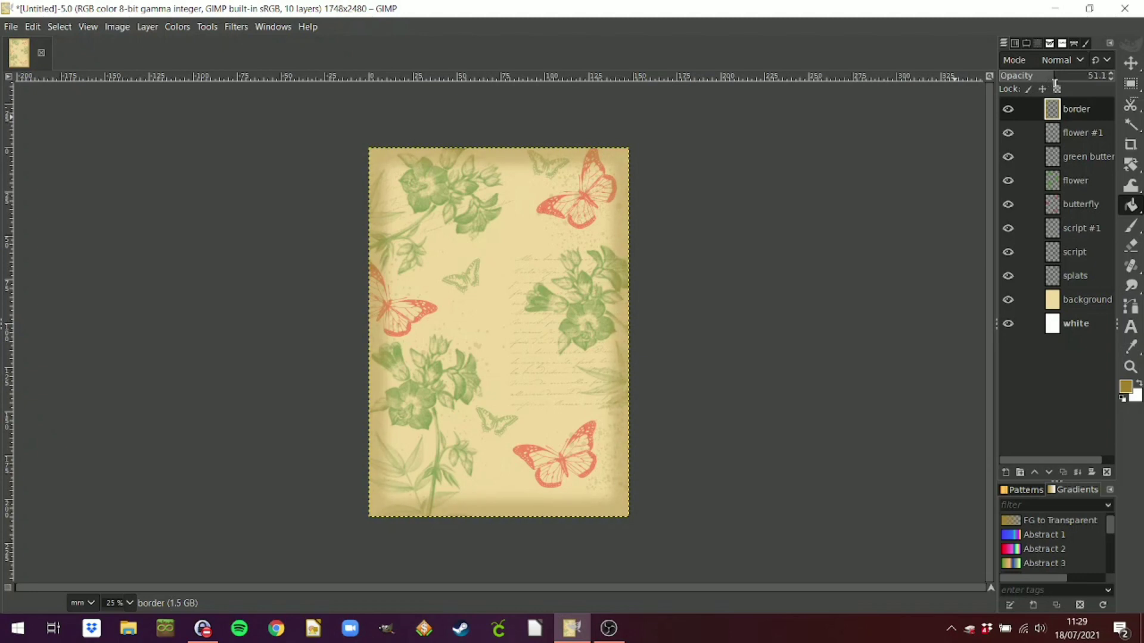